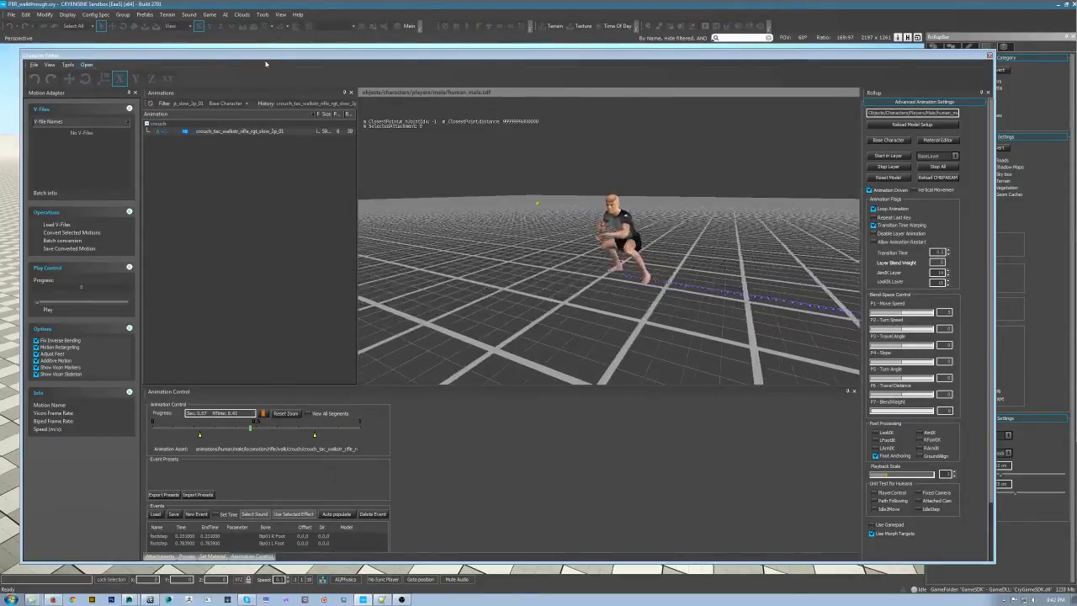
Export the crouch_tac_walkstr_rifle_rgt_slow_3p_01 animation to an HTR file in the htr_files folder, replacing the existing file
right_click(230, 132)
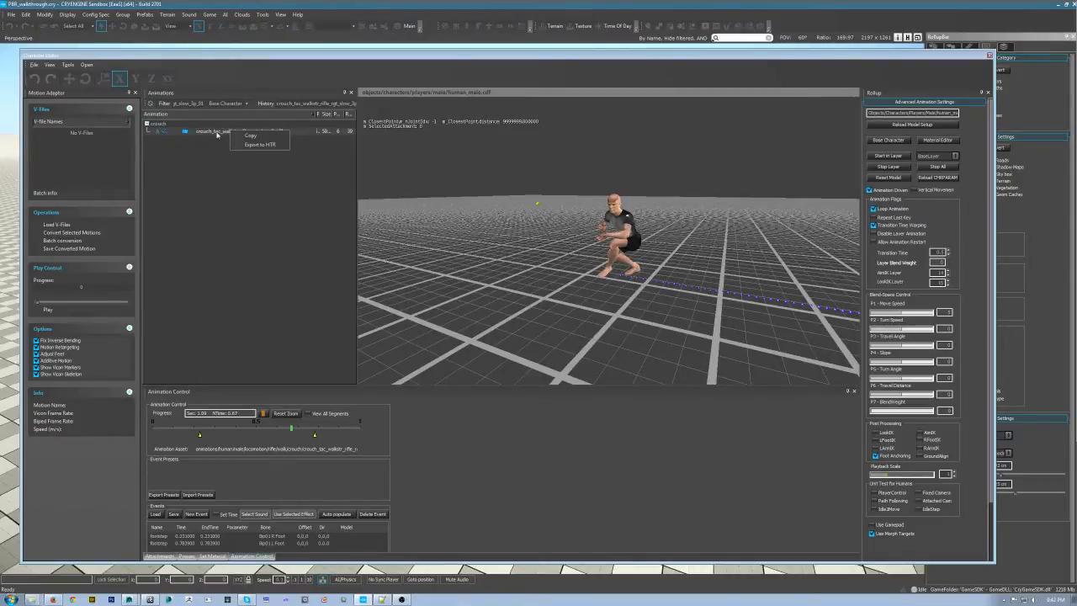
left_click(223, 136)
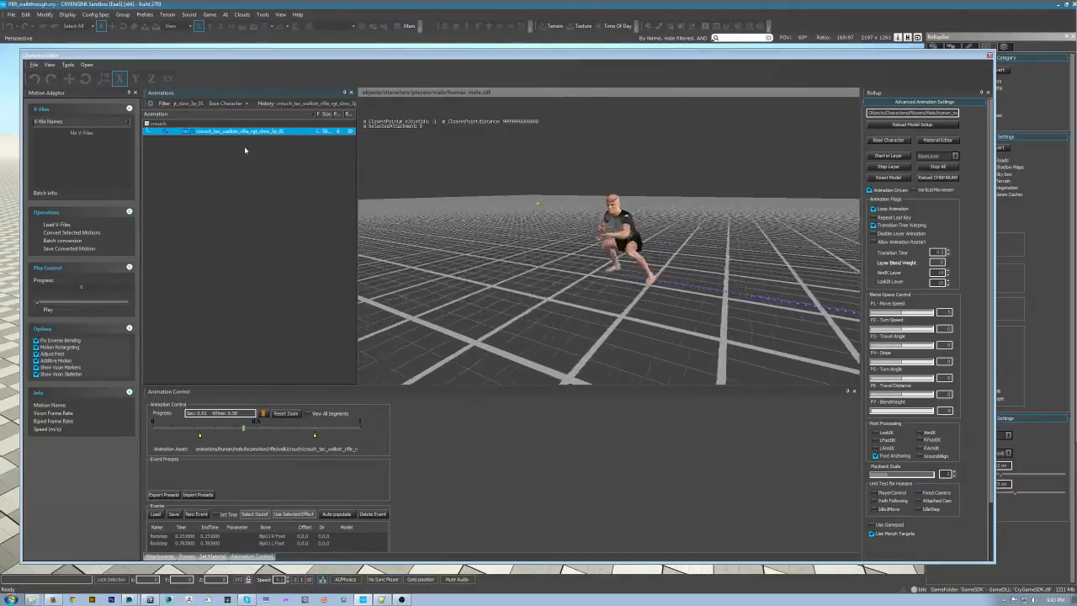
right_click(247, 131)
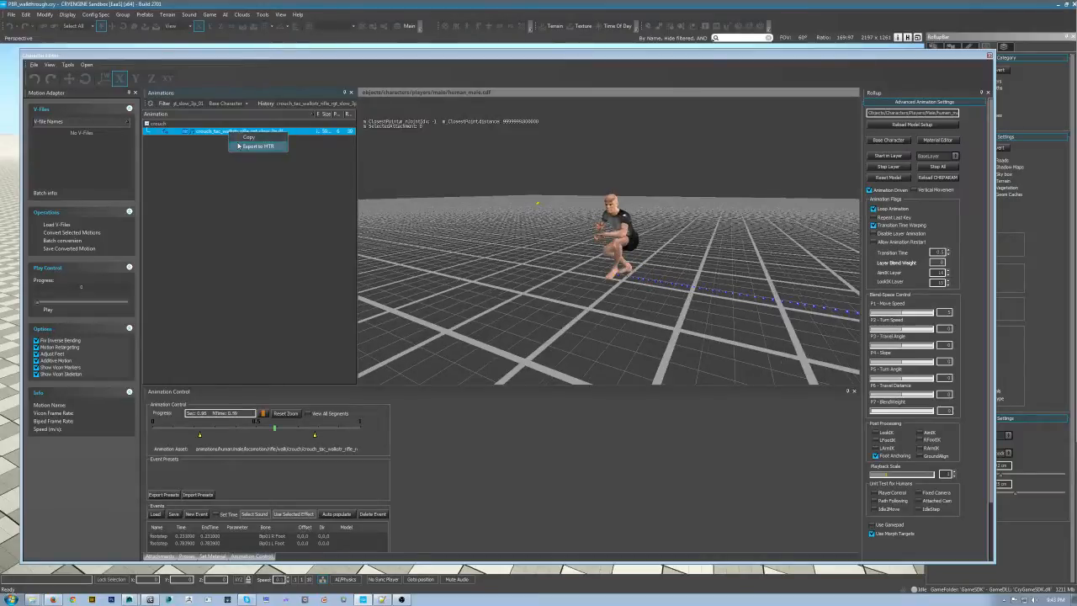
left_click(240, 147)
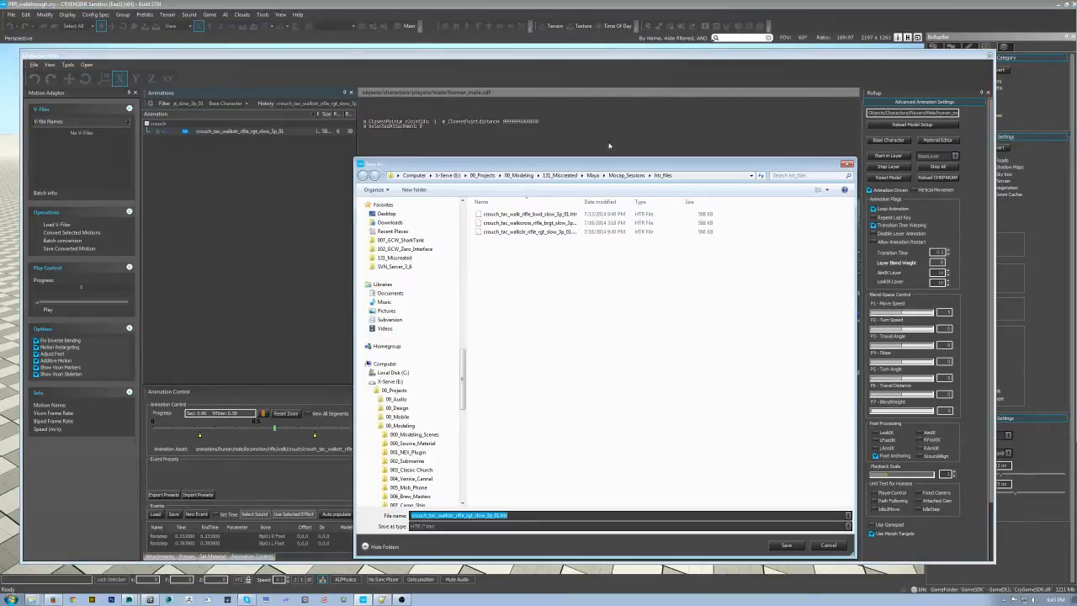
left_click_drag(640, 173, 540, 149)
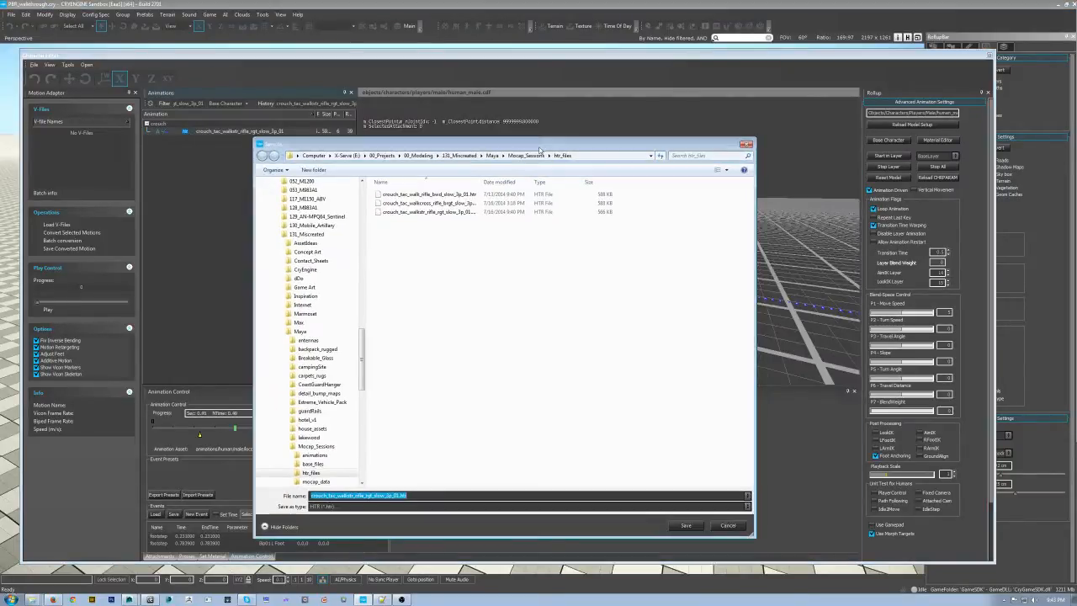
left_click(686, 526)
left_click(562, 302)
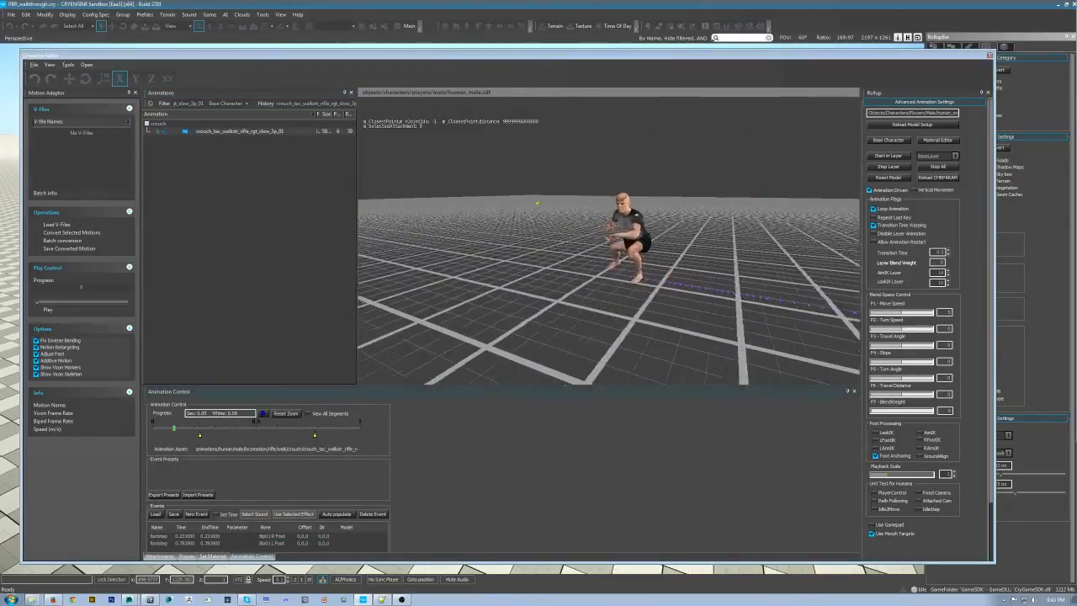
Switch to MotionBuilder and play the crouch-walk skeleton animation, examining its movement from several sides
left_click(151, 599)
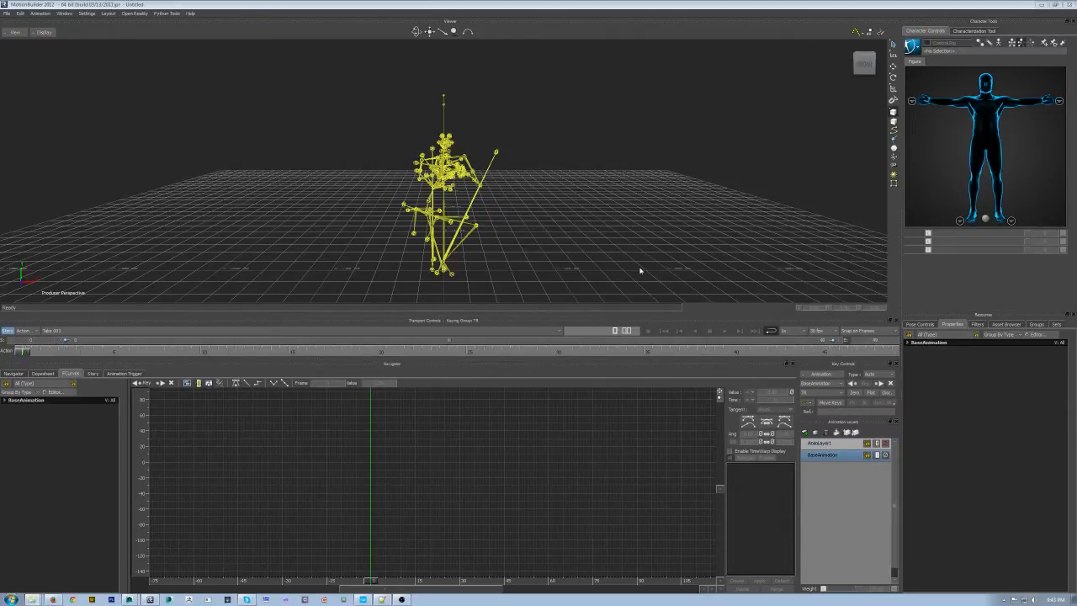
left_click_drag(602, 254, 496, 249, "ctrl+shift")
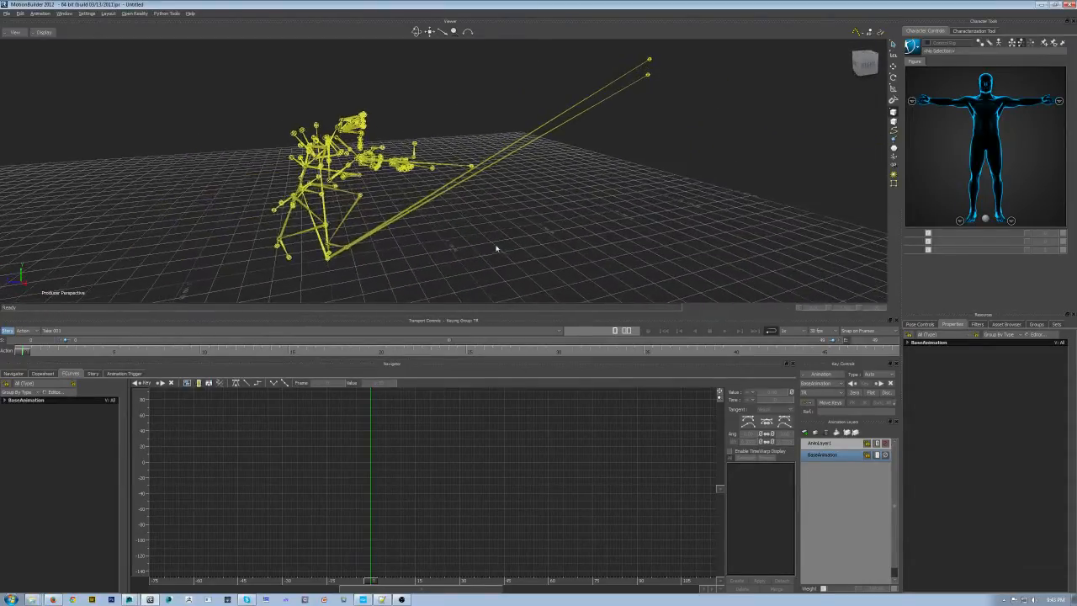
left_click(728, 334)
left_click_drag(627, 241, 350, 100, "ctrl+shift")
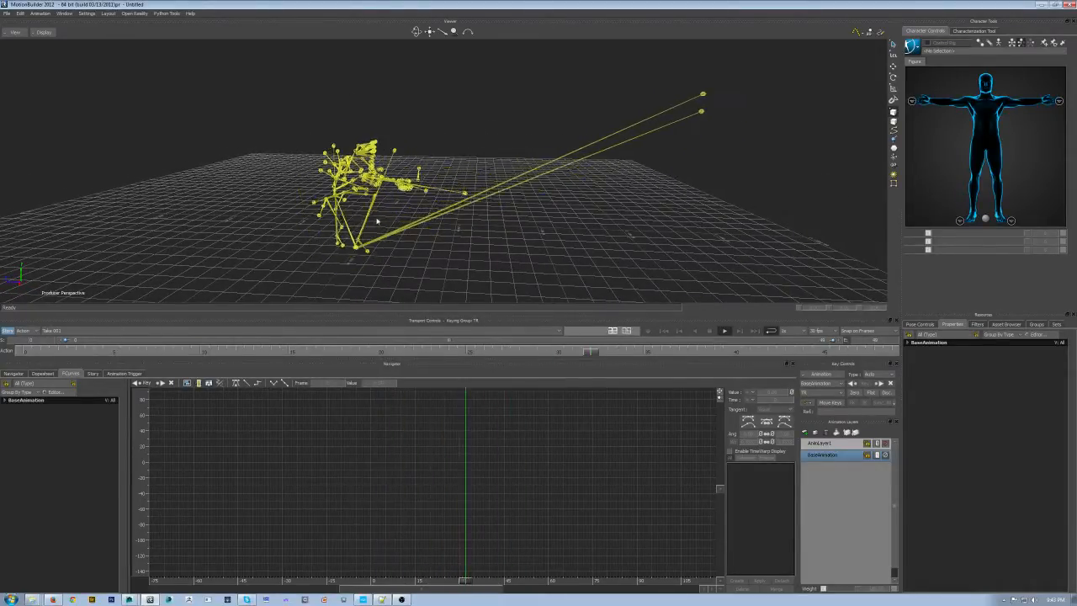
left_click_drag(546, 237, 498, 234, "ctrl+shift")
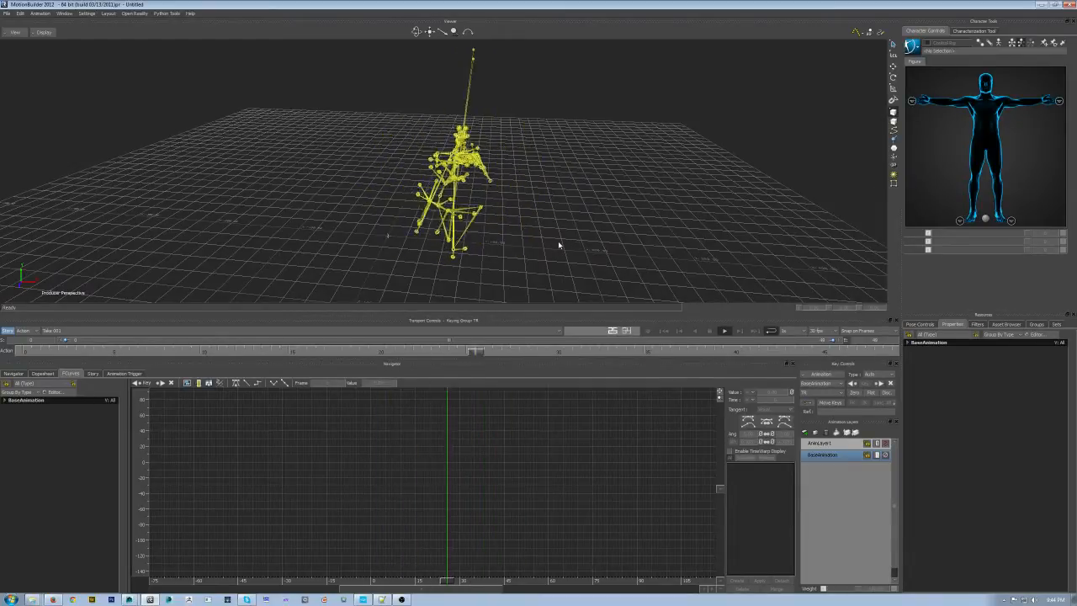
left_click_drag(493, 240, 362, 96, "ctrl+shift")
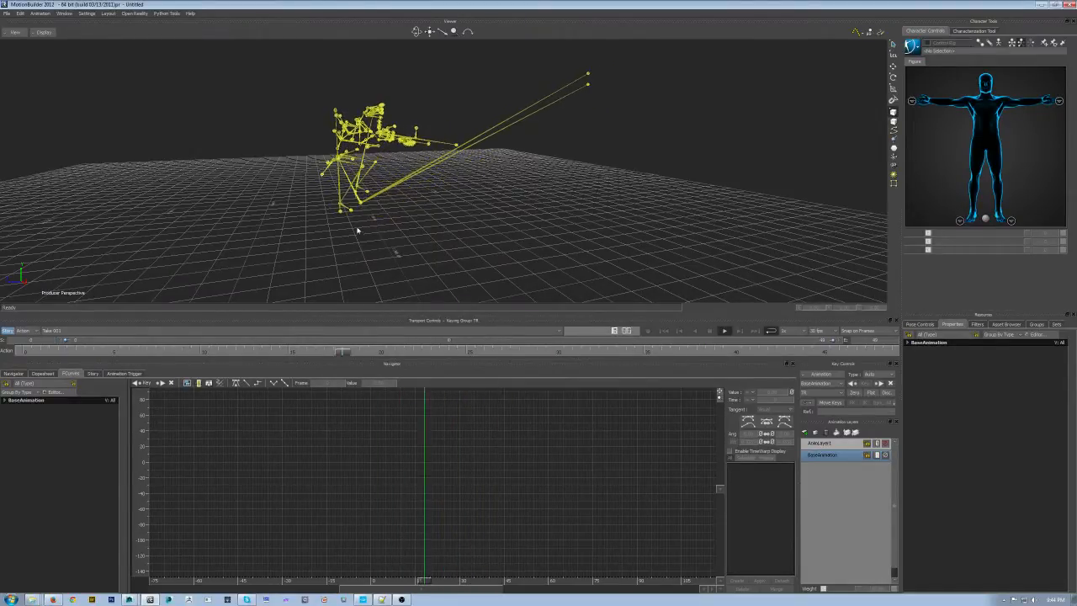
mouse_move(562, 187)
left_mouse_down("ctrl+shift")
mouse_move(547, 224)
mouse_move(440, 231)
mouse_move(450, 175)
mouse_move(557, 204)
left_mouse_up("ctrl+shift")
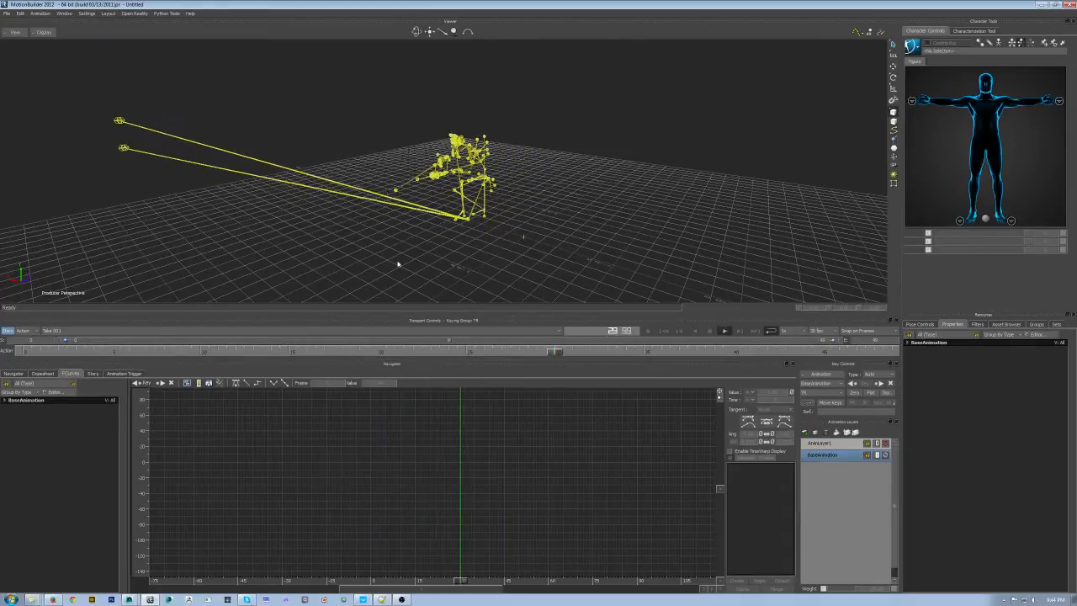
left_click(710, 331)
Select the skeleton's root node Bip01 on the ground between the feet
left_click_drag(545, 188, 493, 95, "ctrl+shift")
left_click_drag(417, 248, 434, 89, "ctrl")
left_click_drag(479, 159, 533, 243, "ctrl")
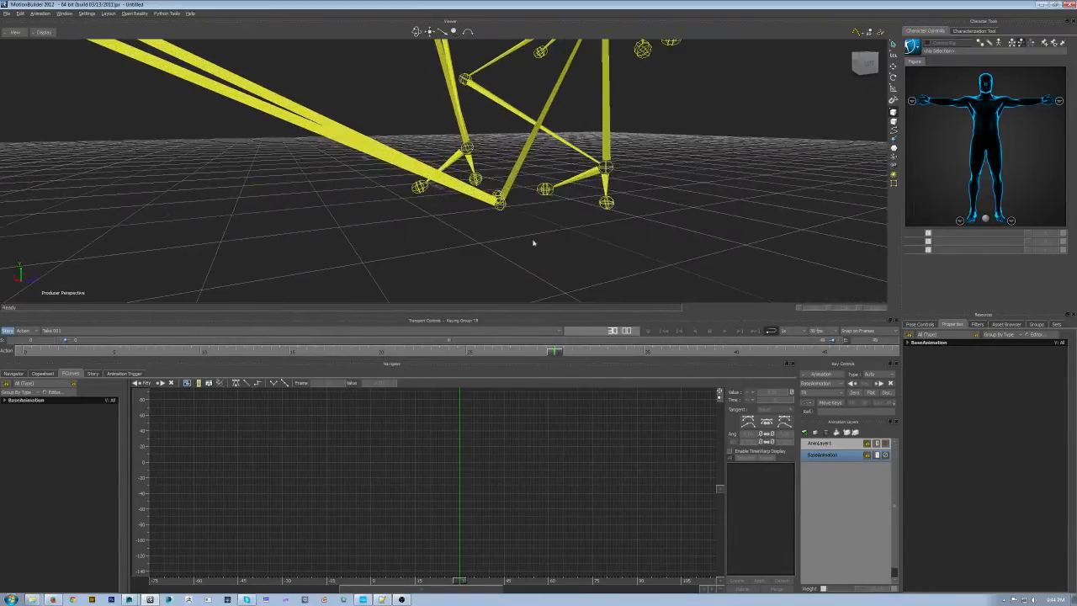
left_click(498, 206)
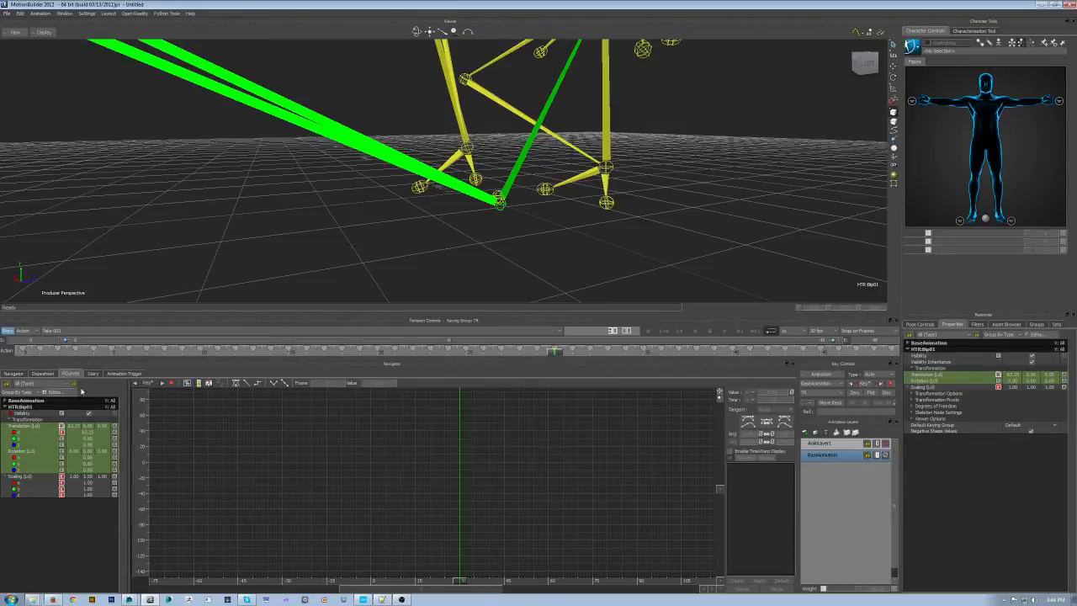
Examine the Translation X, Y and Z animation curves of the Bip01 root node
left_click_drag(673, 188, 515, 156, "ctrl")
left_click_drag(516, 157, 542, 180, "ctrl+shift")
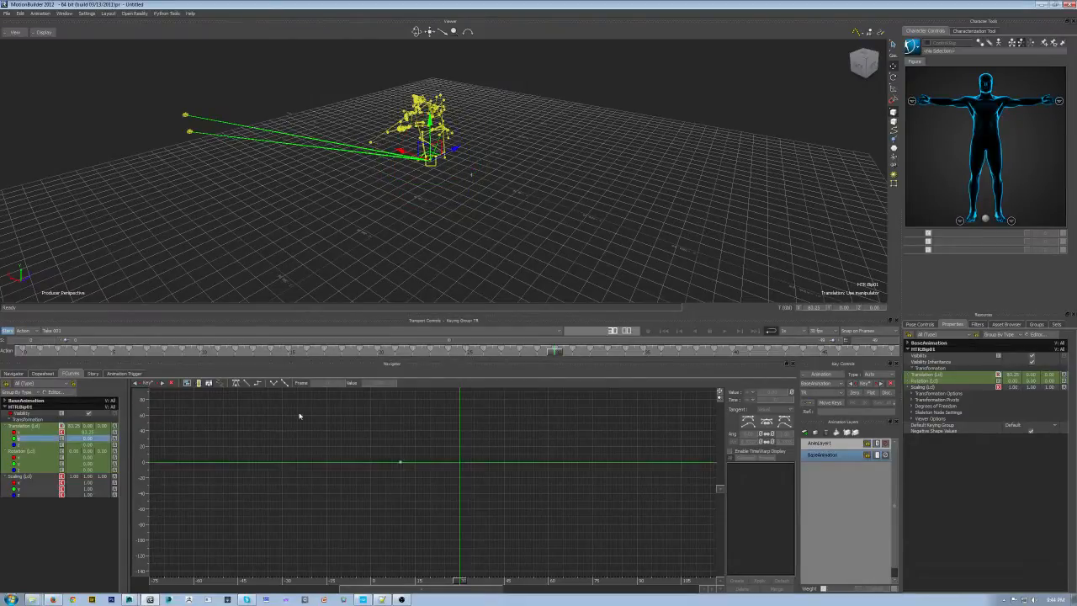
key("a")
left_click_drag(528, 458, 446, 449, "ctrl")
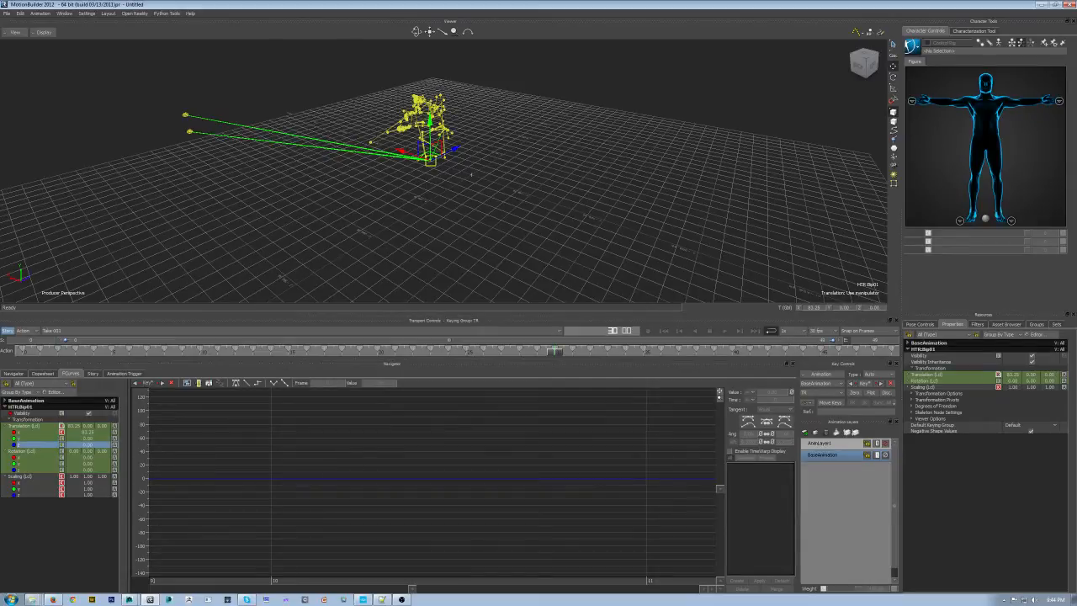
key("a")
left_click_drag(571, 450, 369, 414, "ctrl")
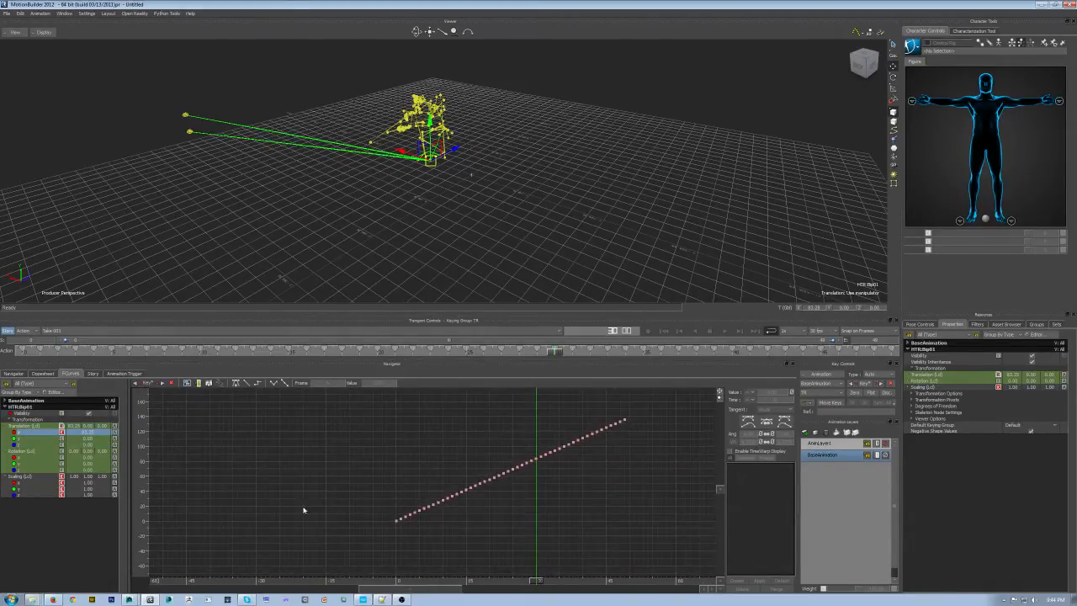
left_click(28, 439)
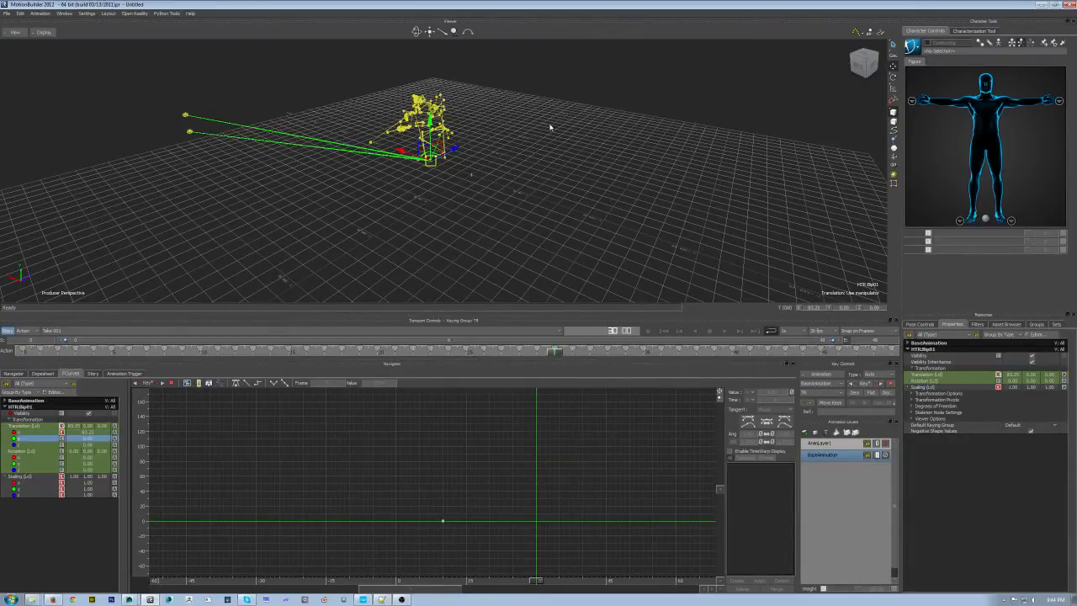
Look at the animated character in CRYENGINE Sandbox for comparison and return to the skeleton in MotionBuilder
left_click(363, 599)
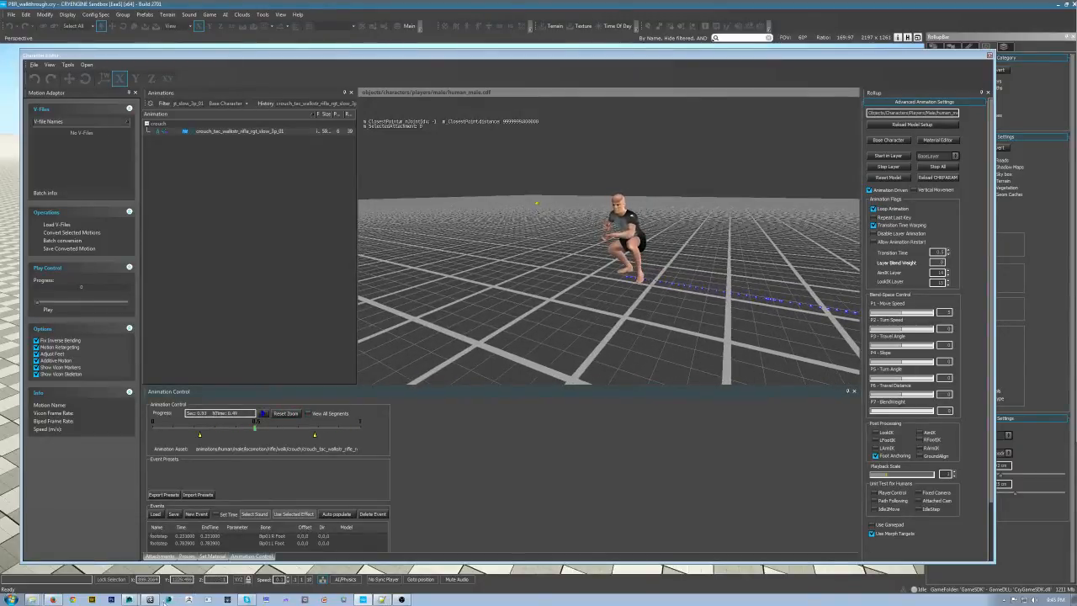
left_click(150, 599)
left_click_drag(543, 198, 564, 210, "ctrl+shift")
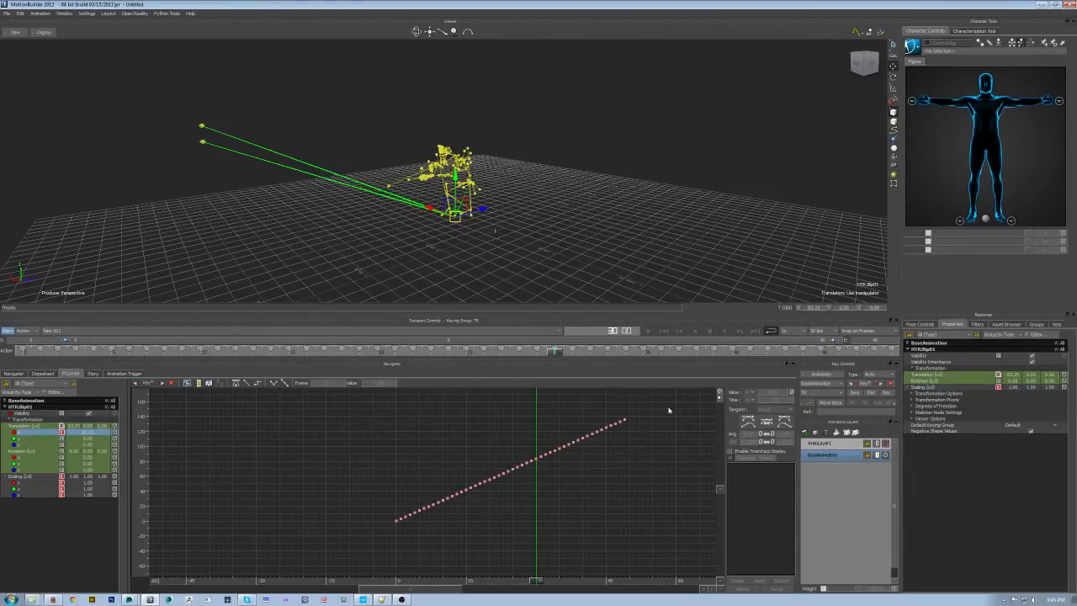
Inspect the keys on the Bip01 root's translation curves and replay the animation
left_click_drag(362, 547, 361, 548)
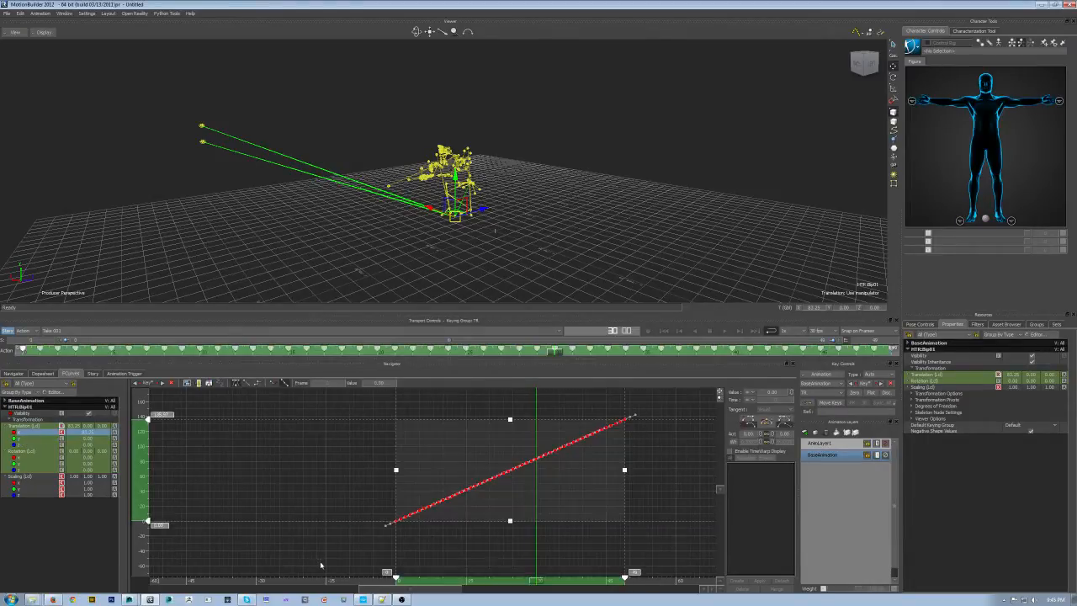
left_click(35, 445)
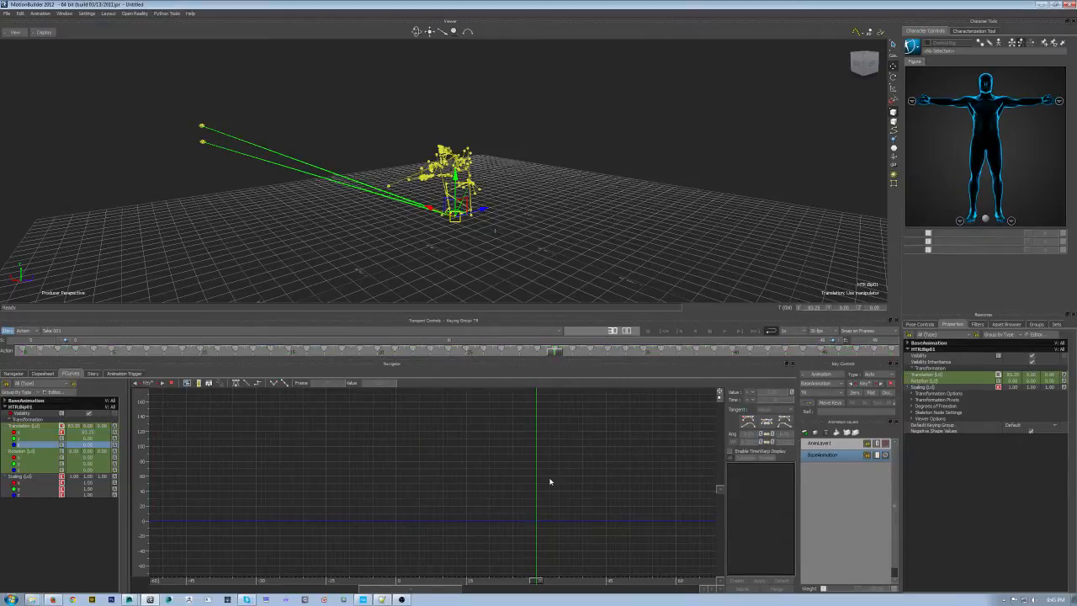
left_click_drag(628, 480, 396, 406, "shift")
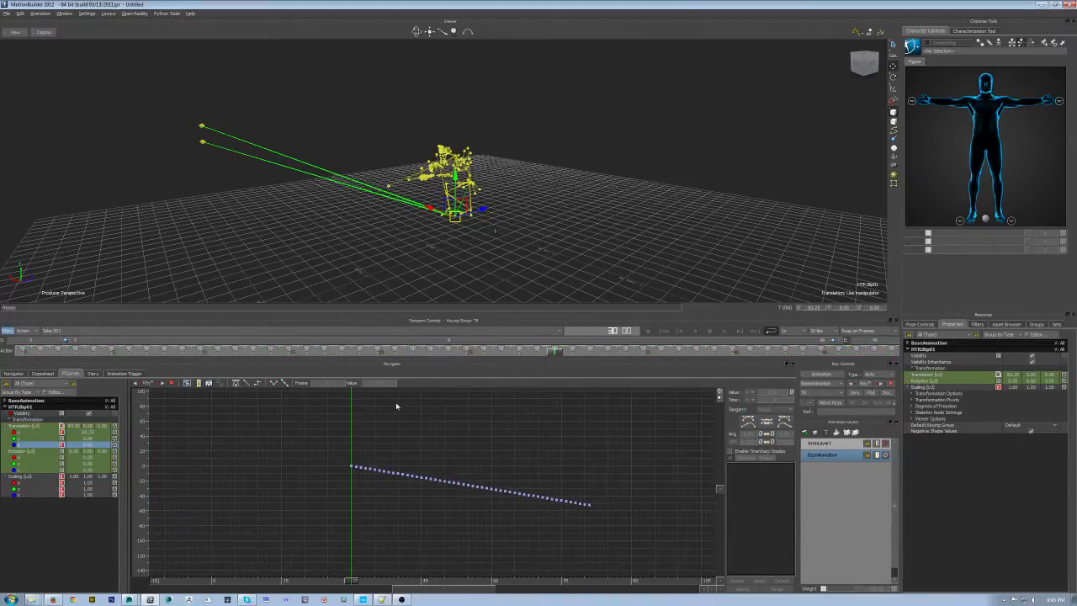
left_click(26, 441)
left_click_drag(502, 553, 730, 586)
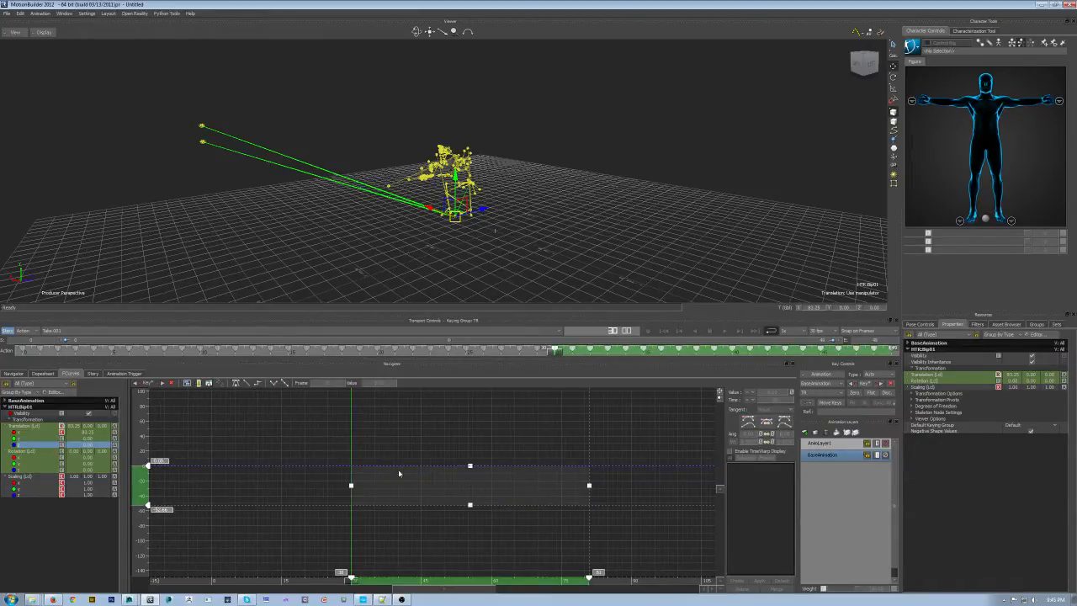
left_click(30, 438)
left_click(30, 432)
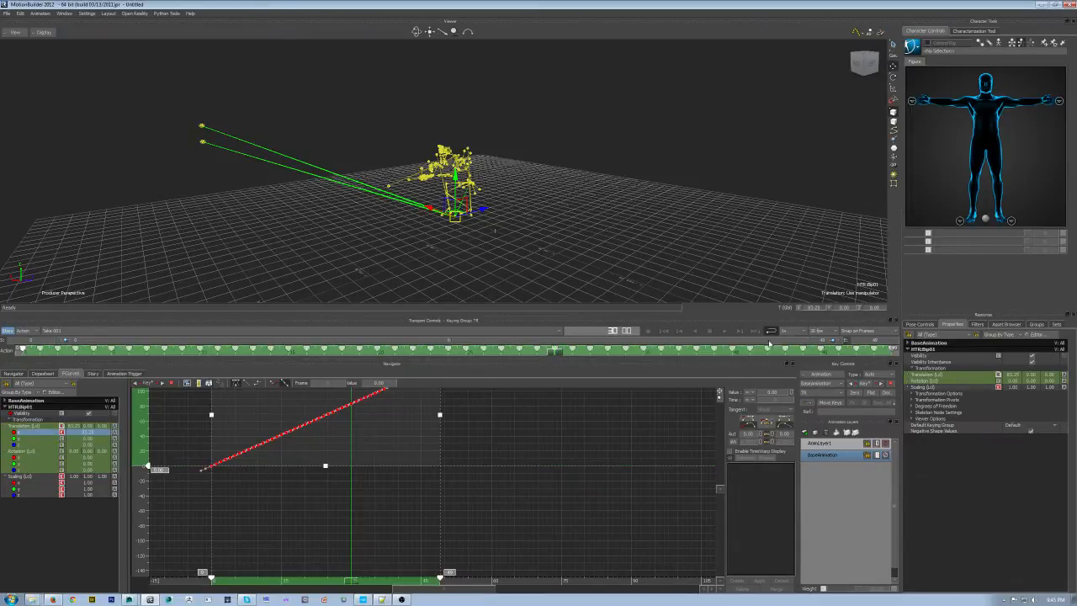
left_click(724, 330)
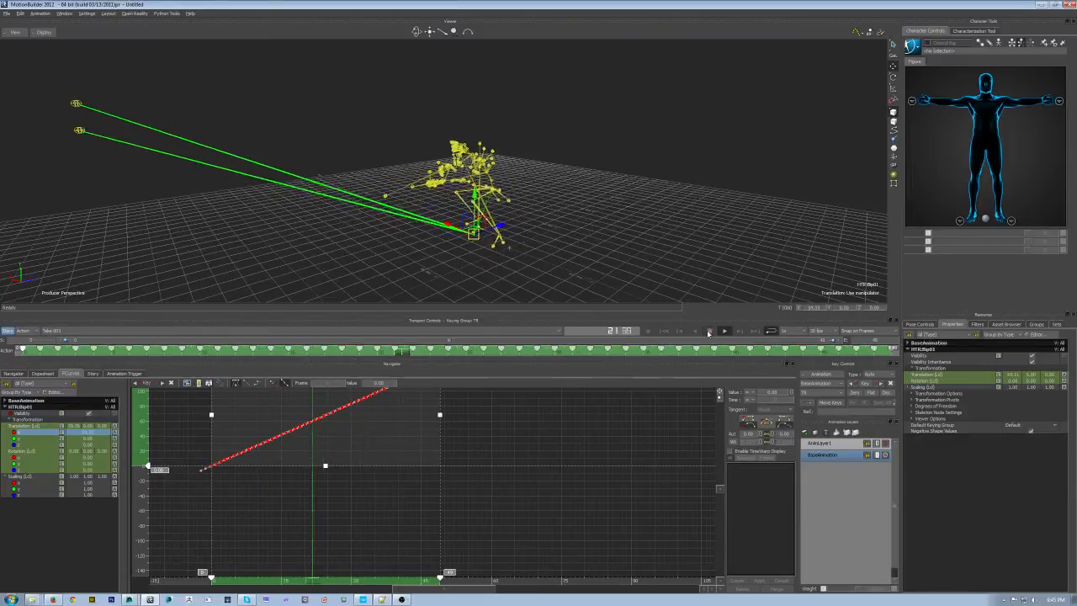
Save the scene as crouch_walkstr_nw_rgt_slow_3p in binary FBX format in the sdk_conversion folder, keeping the default save options
key("ctrl+s")
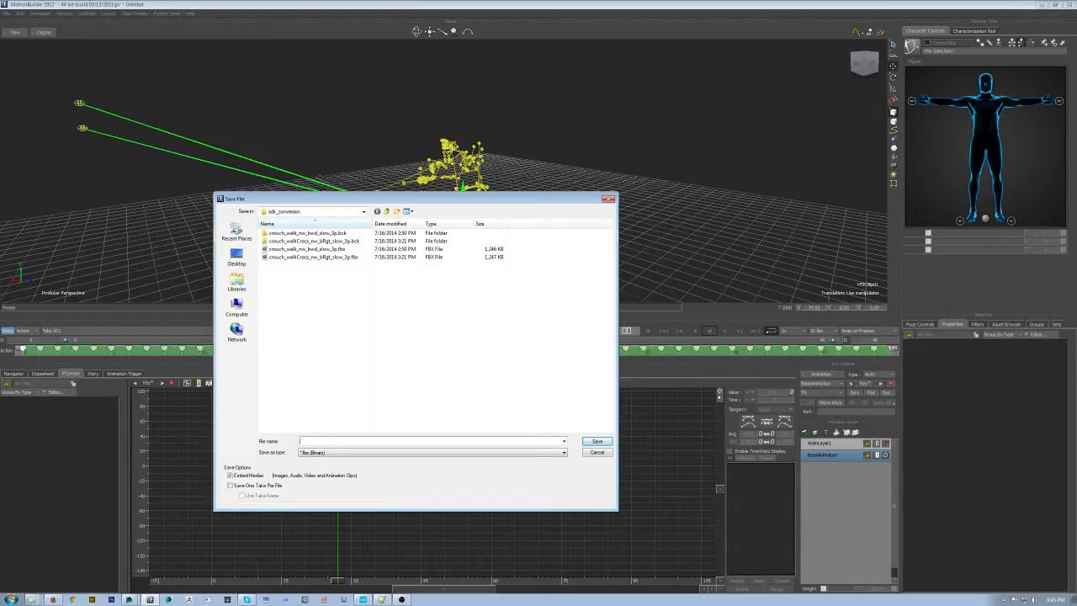
left_click(401, 441)
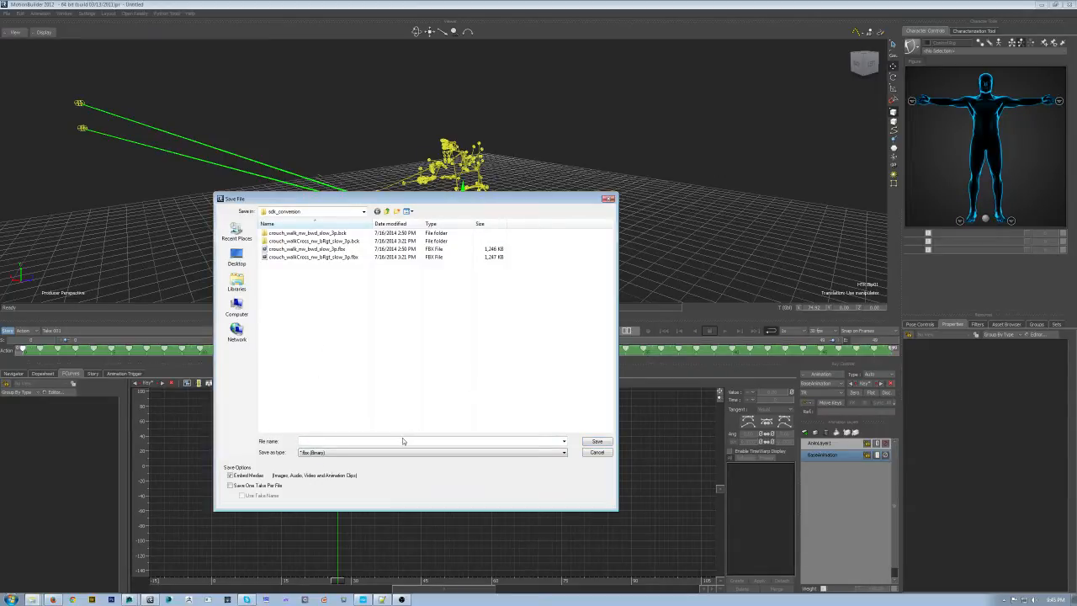
type("crouch_tac_walkstr_rifle_rgt_slow_3p_01")
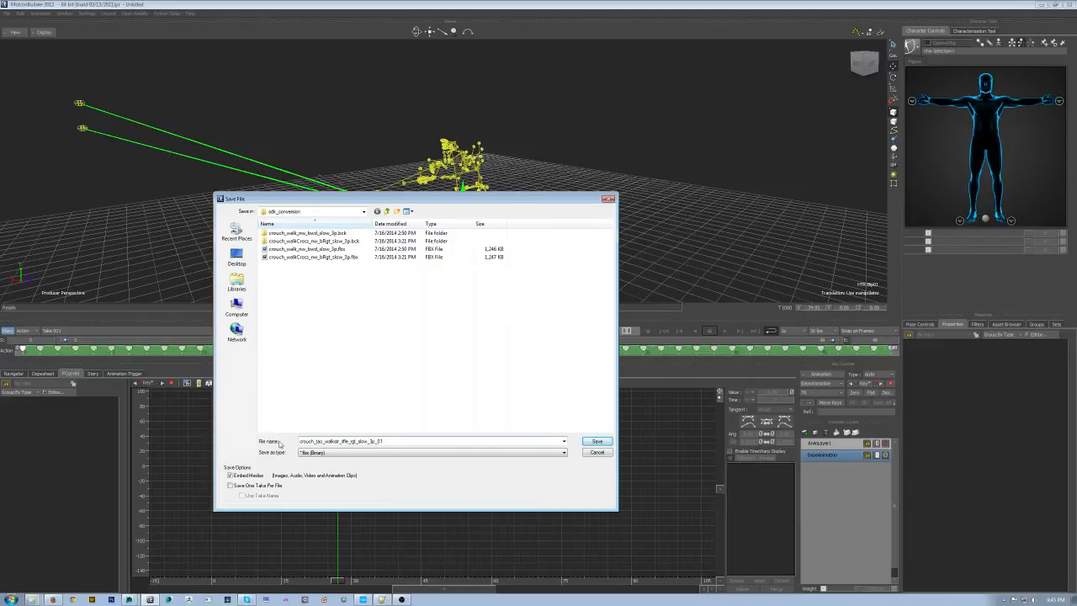
key("ctrl+a")
left_click(324, 441)
key("BackSpace")
key("BackSpace")
key("BackSpace")
key("BackSpace")
type("nw")
left_click(597, 442)
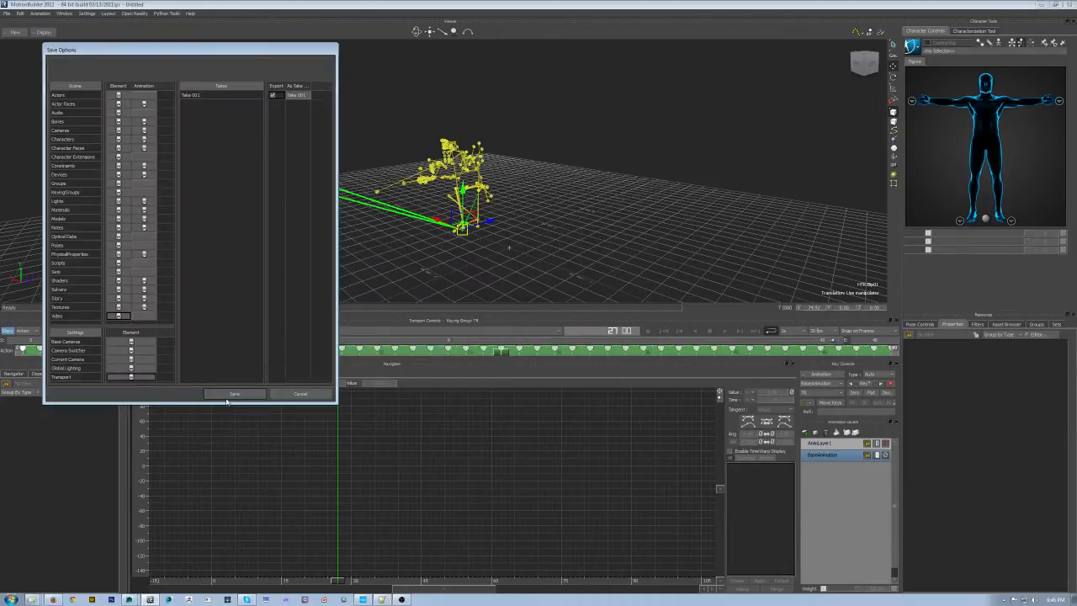
left_click(229, 394)
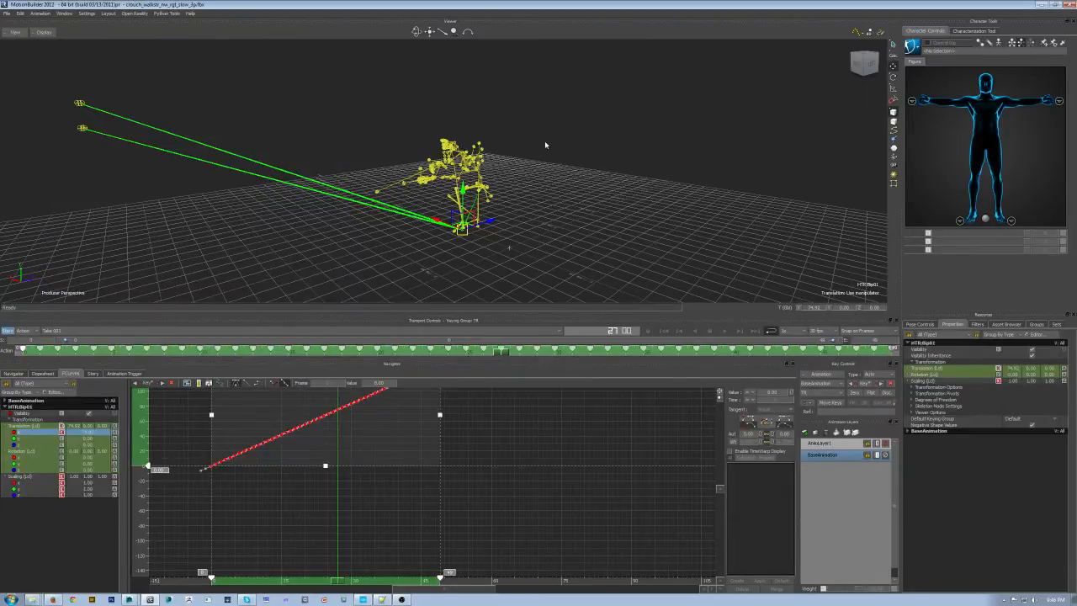
Switch to Maya and open miscreate_base_rig_v1.0_charMale_HumanIK.ma from the base_files folder, discarding the untitled scene
left_click(1057, 5)
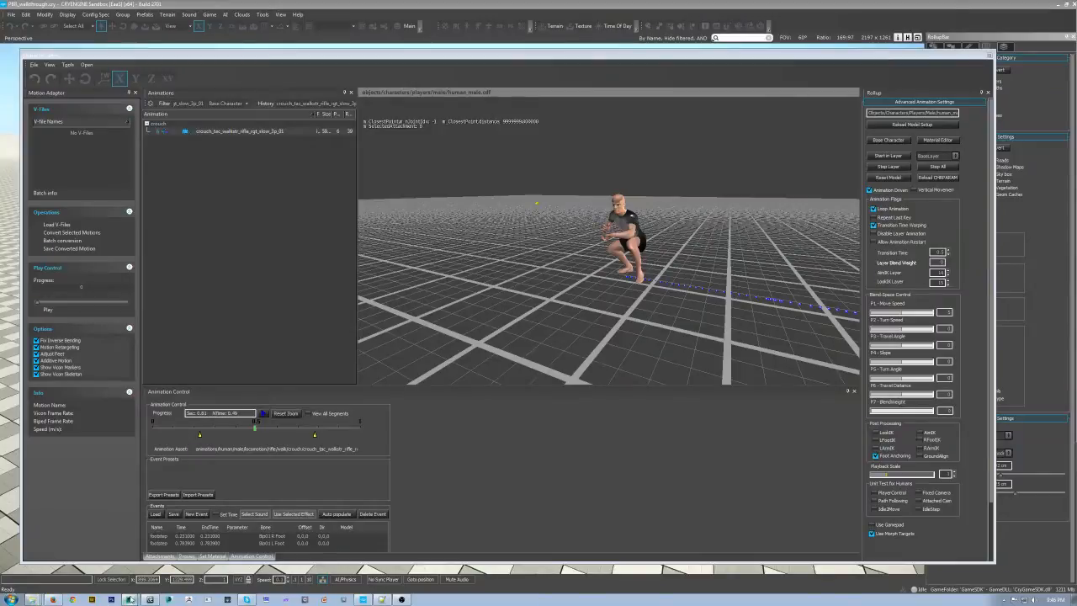
left_click(113, 595)
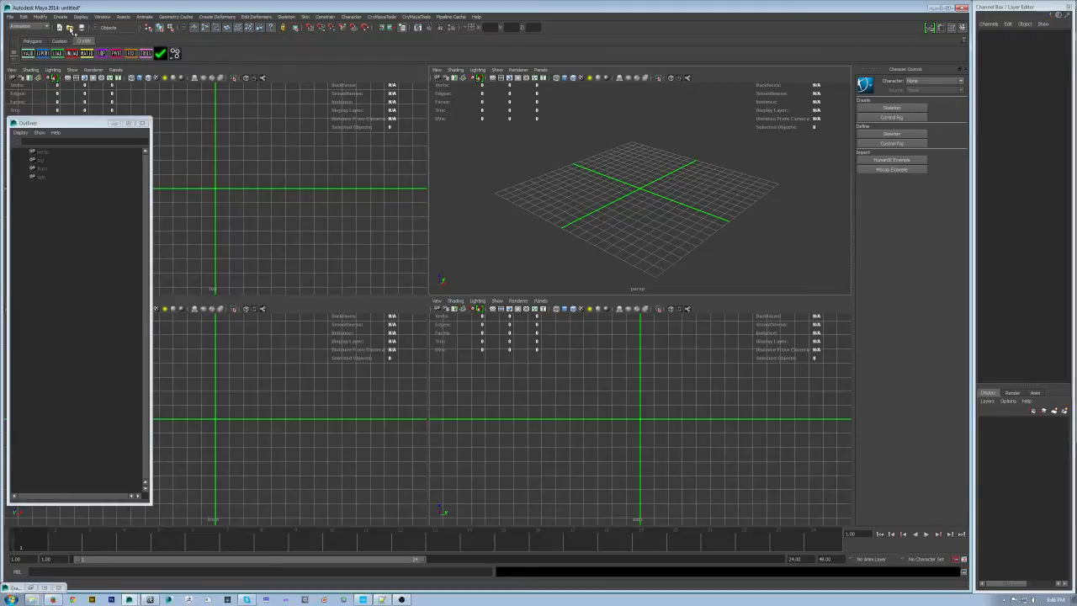
left_click(71, 27)
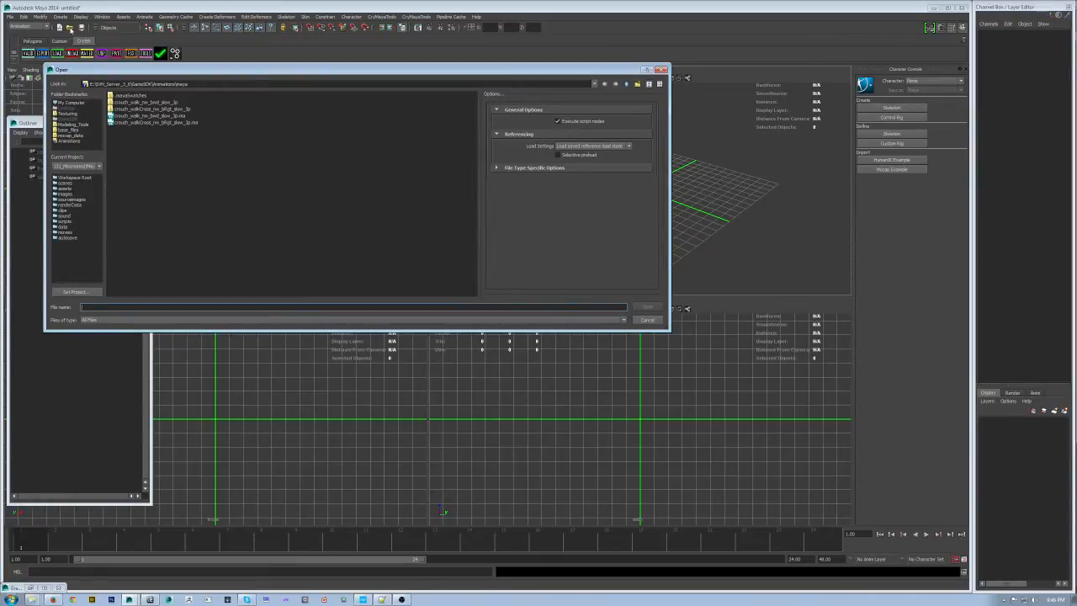
left_click(70, 130)
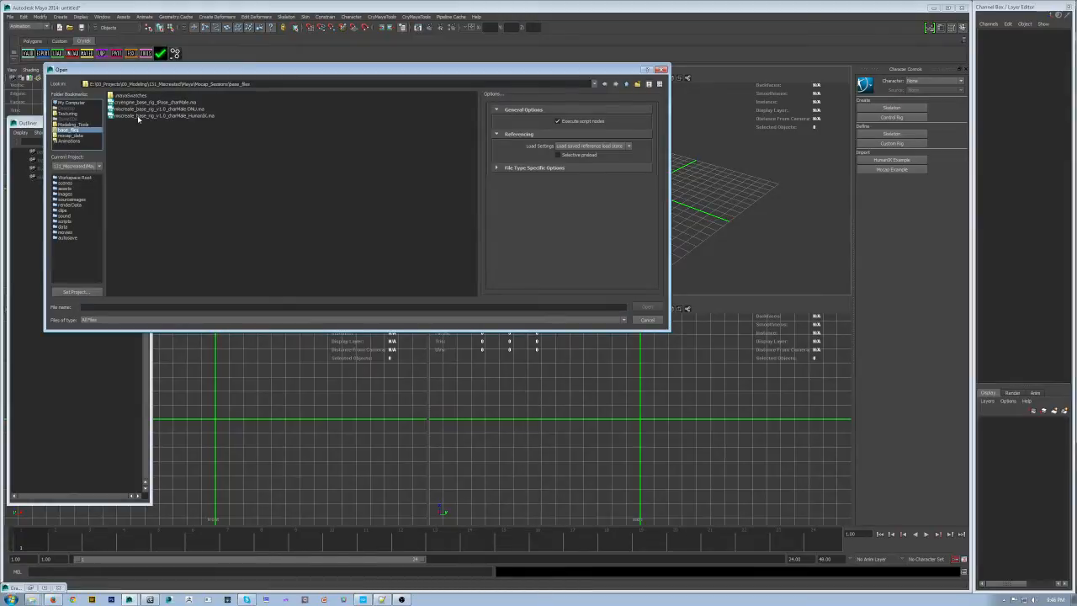
double_click(138, 116)
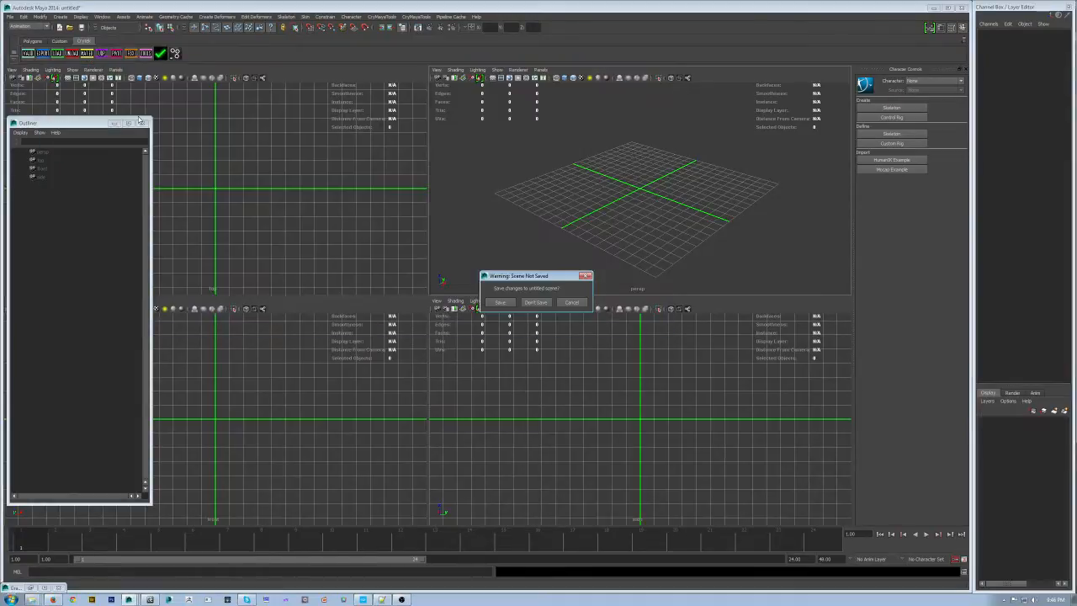
left_click(528, 303)
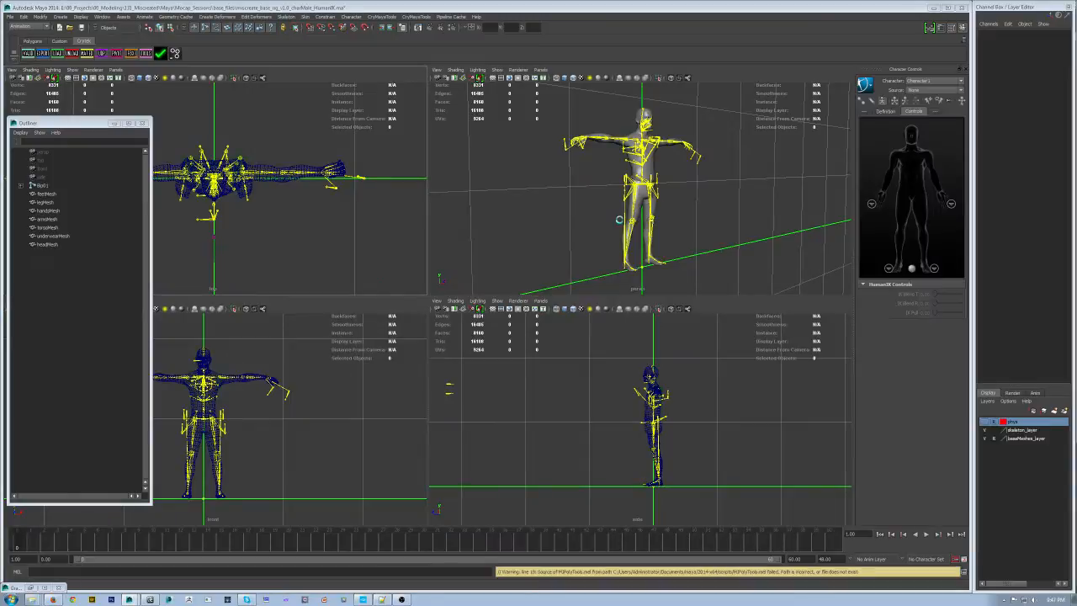
Try switching the world coordinate system's up axis in the general application preferences and save the preferences
left_click(101, 17)
mouse_move(135, 69)
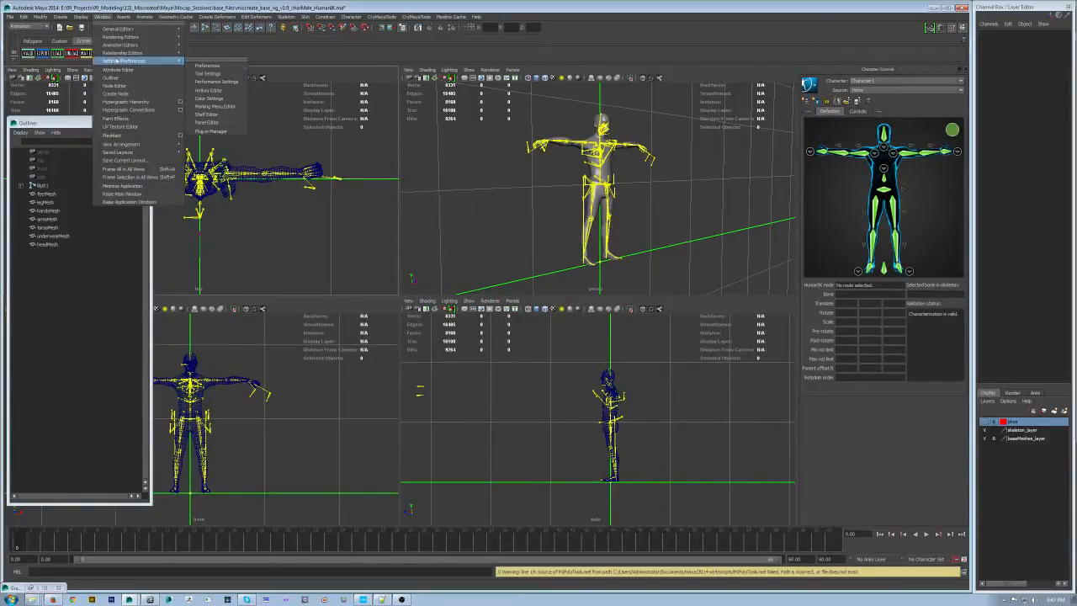
left_click(211, 67)
left_click(60, 249)
left_click(229, 197)
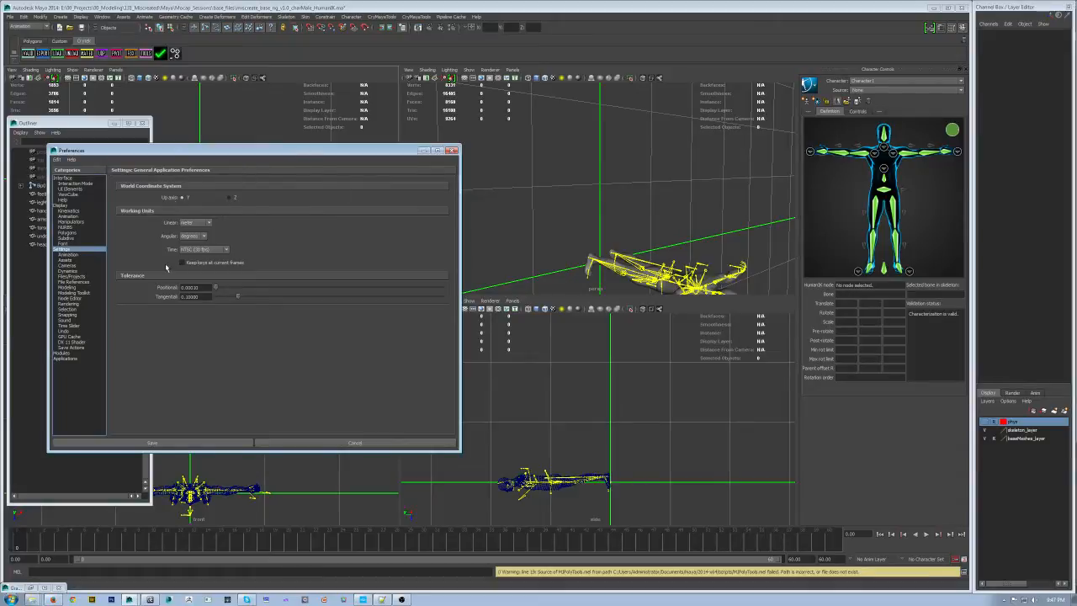
left_click(191, 444)
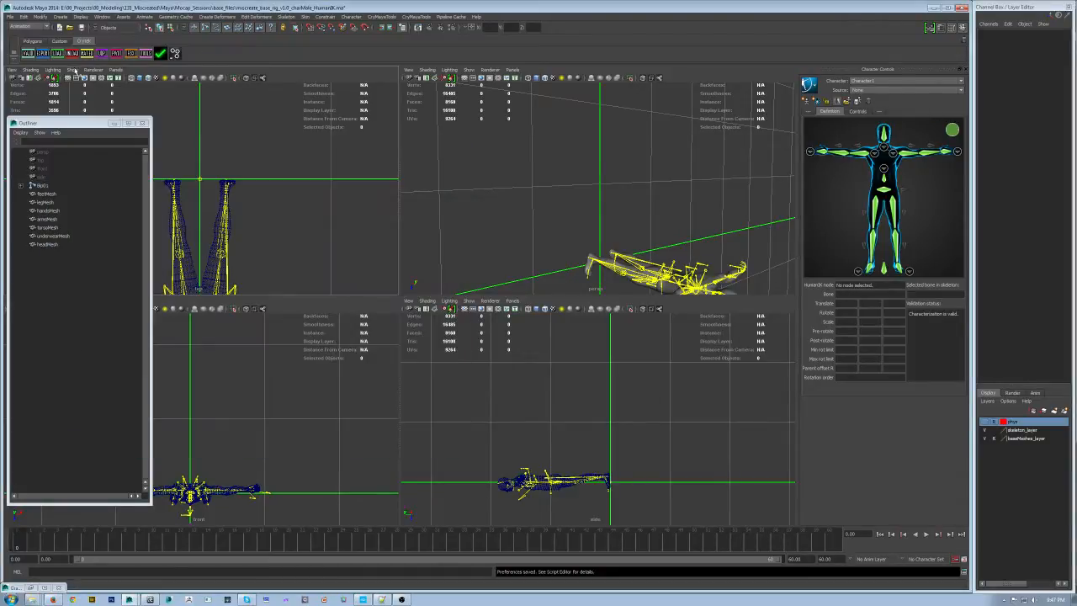
Reopen miscreate_base_rig_v1.0_charMale_HumanIK.ma without saving the changes to the current scene
left_click(70, 27)
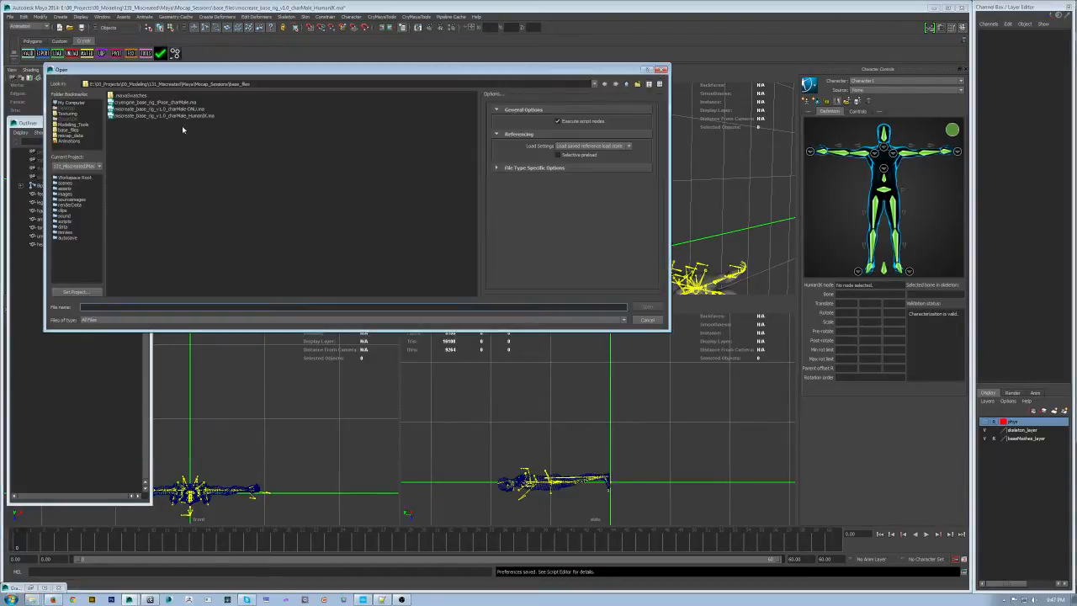
left_click(180, 115)
double_click(180, 115)
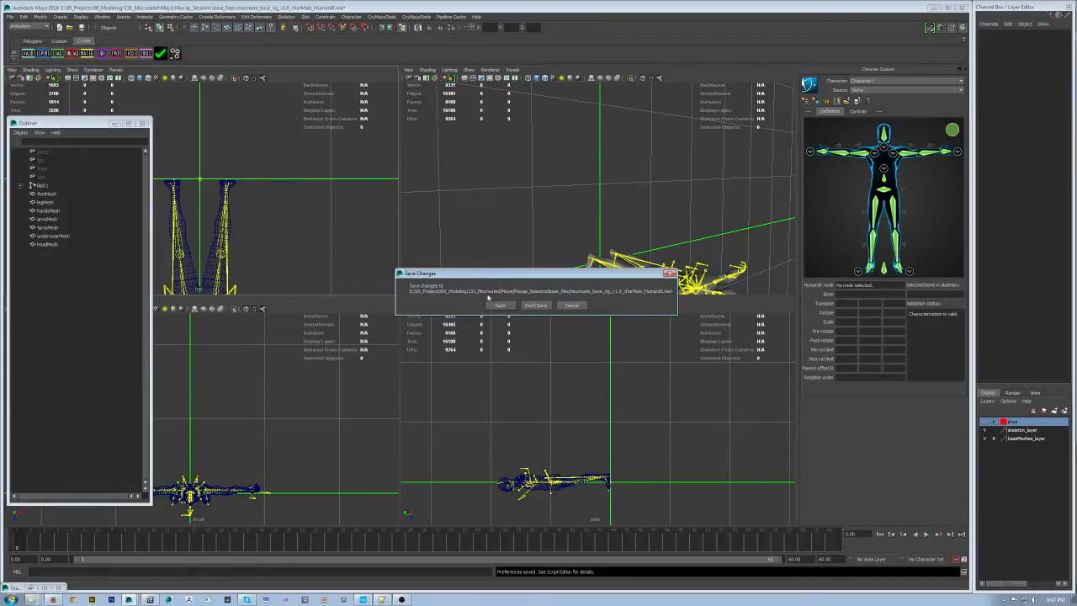
left_click(531, 305)
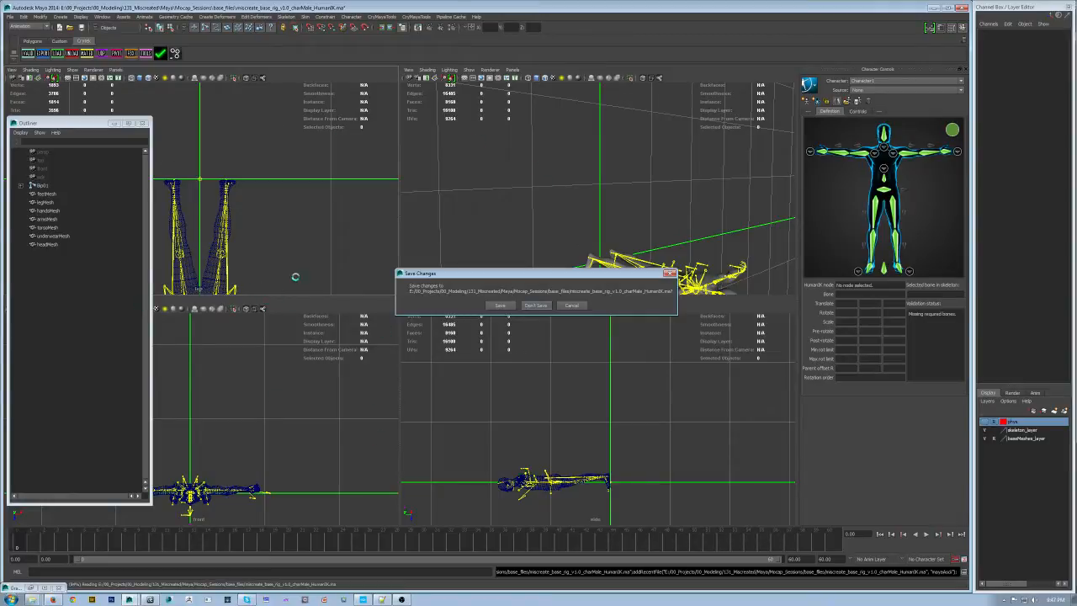
Select the Bip01 root and examine the base rig's skeleton and meshes in the perspective view
left_click_drag(654, 250, 544, 253, "alt")
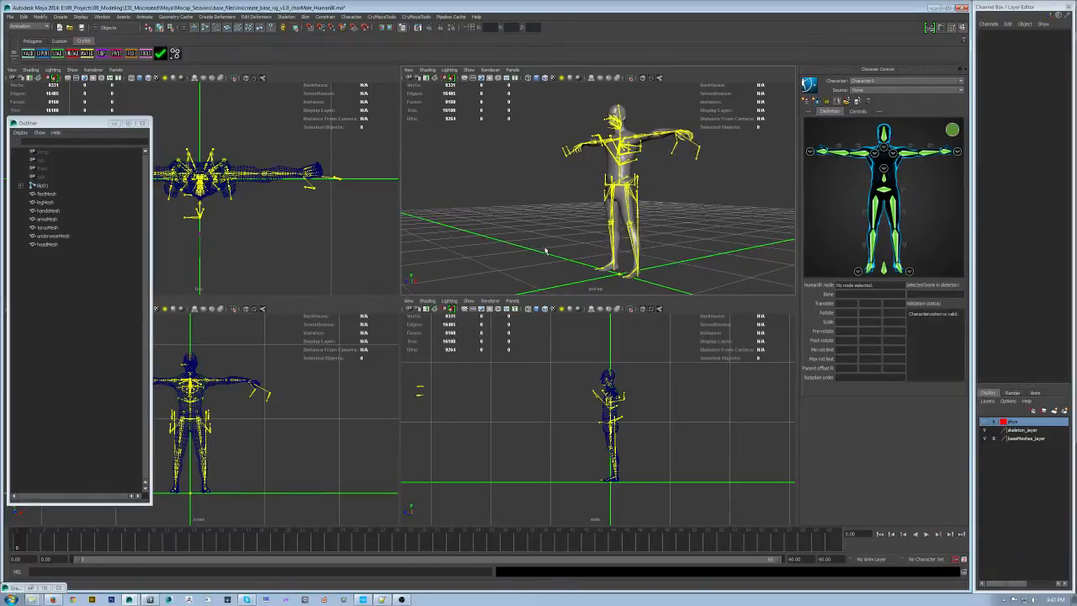
left_click(42, 185)
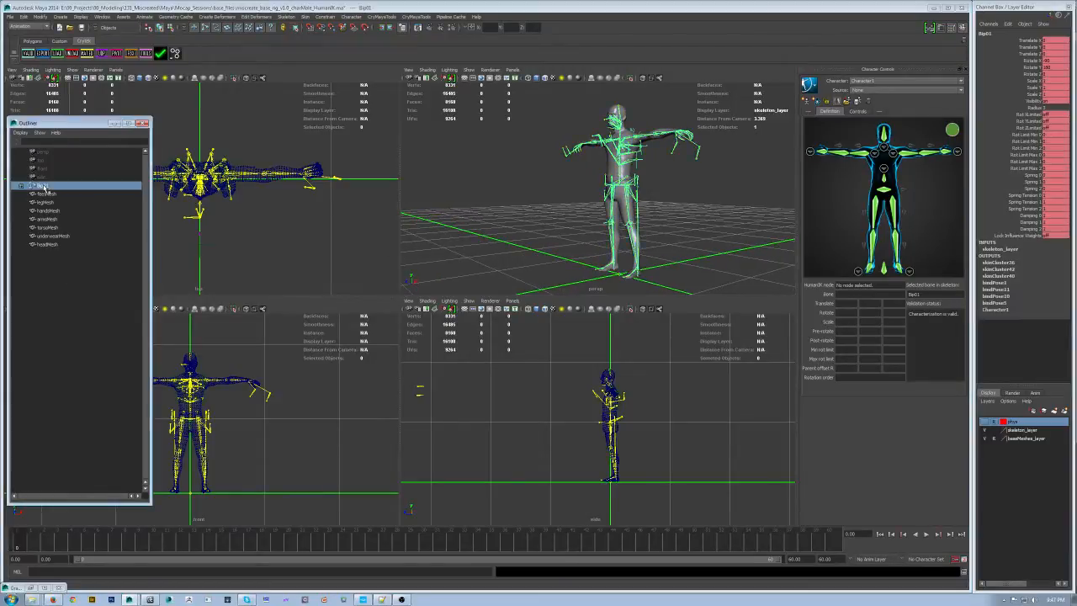
left_click_drag(673, 128, 589, 131, "alt")
right_click_drag(637, 189, 592, 180, "alt")
middle_click_drag(591, 180, 626, 189, "alt")
left_click_drag(626, 192, 629, 187, "alt")
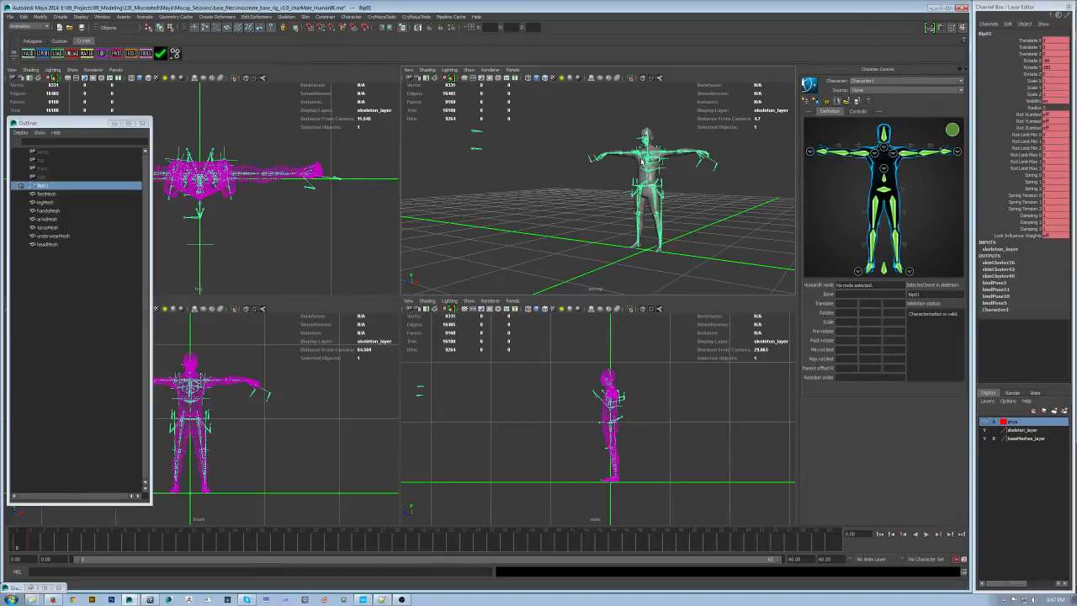
scroll(619, 162, "up", 3)
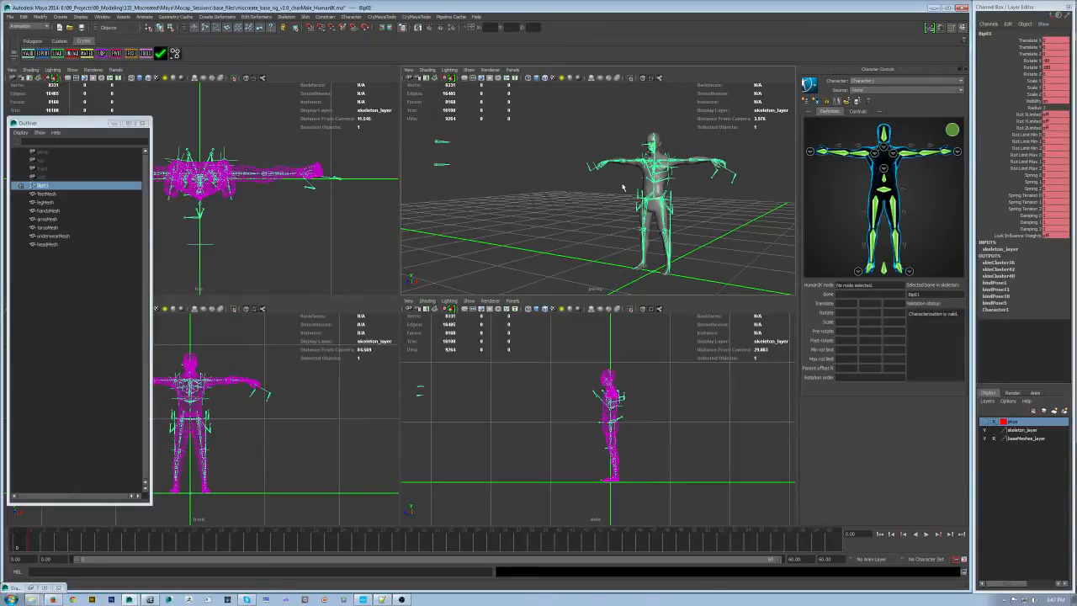
left_click(40, 188)
left_click_drag(539, 210, 588, 187, "alt")
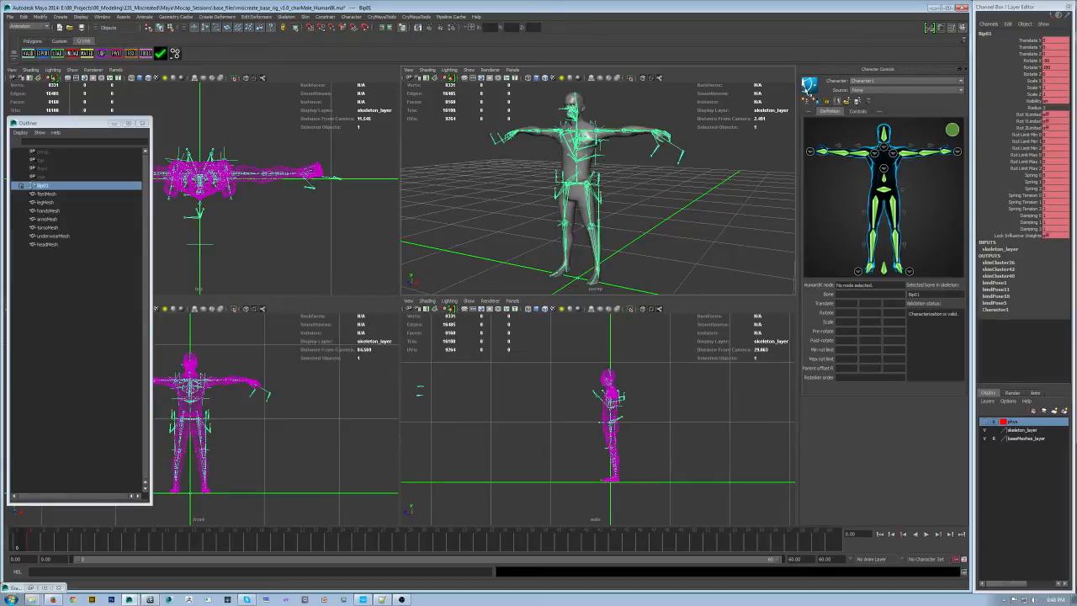
Review the HumanIK skeleton definition command with the Bip01 root selected, and clear the selection
left_click(808, 85)
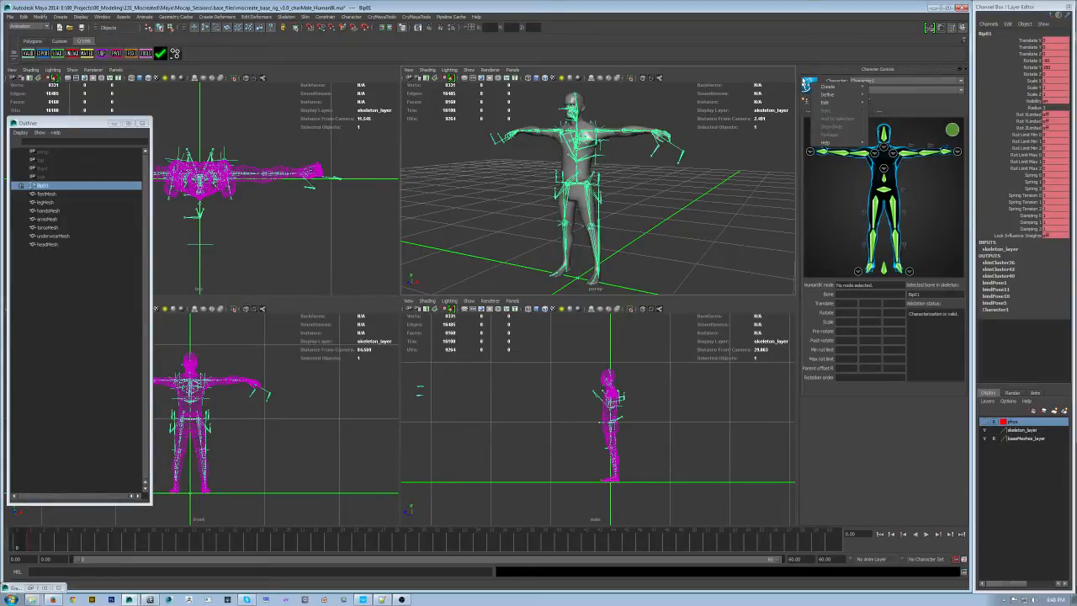
mouse_move(825, 96)
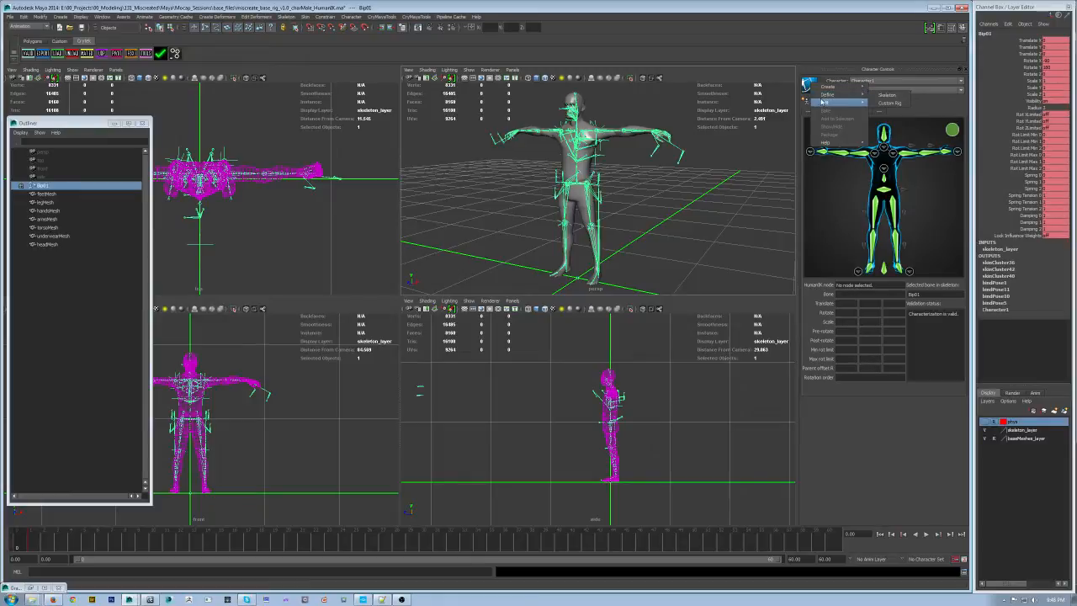
left_click(884, 96)
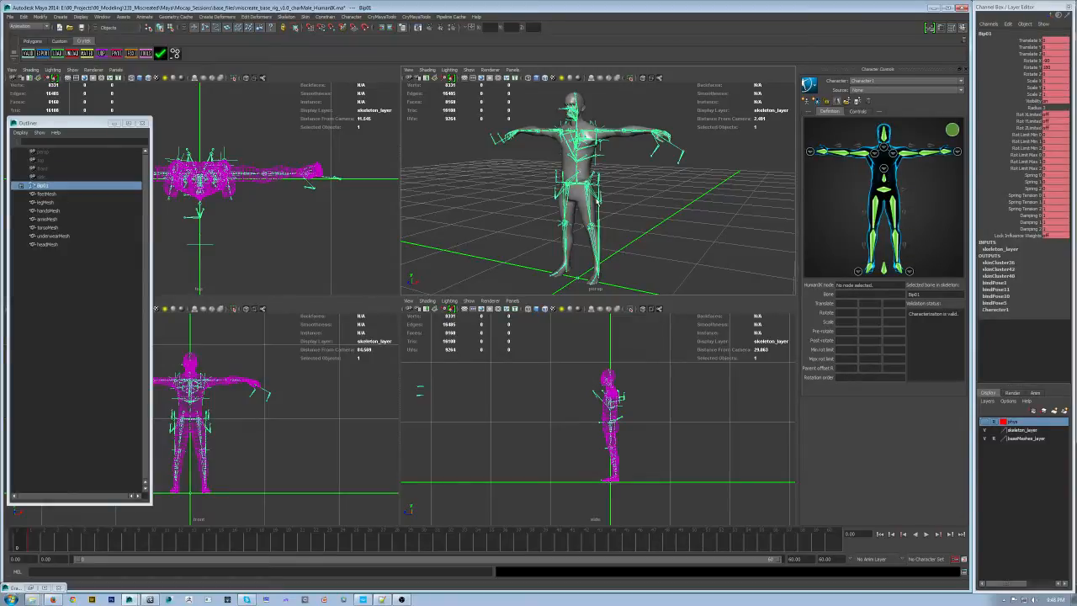
left_click(711, 242)
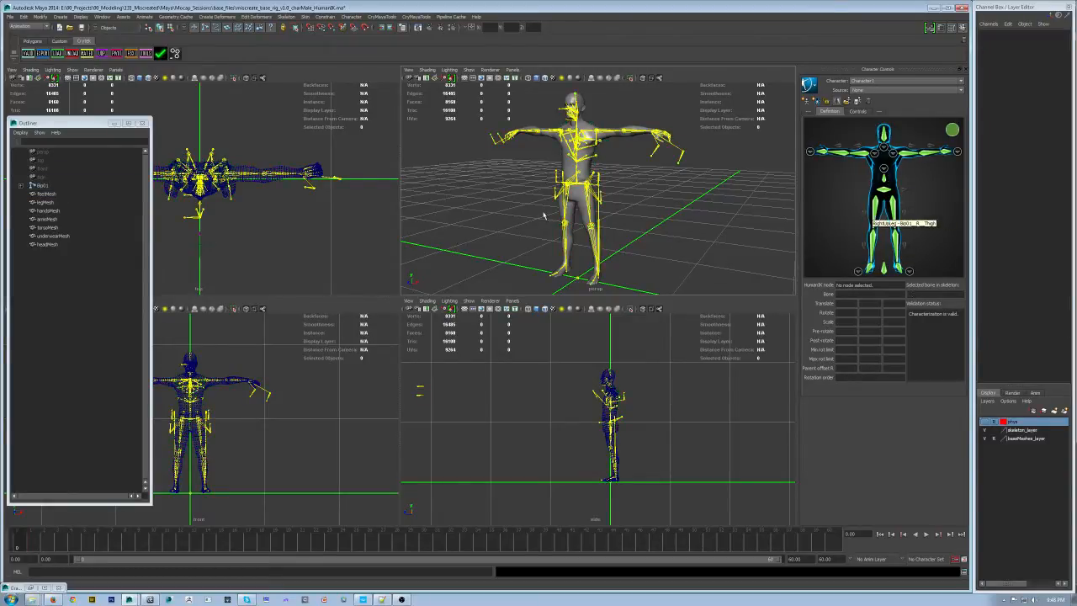
Select the left thigh bone and review assigning it to the matching leg slot of the HumanIK definition
left_click(590, 206)
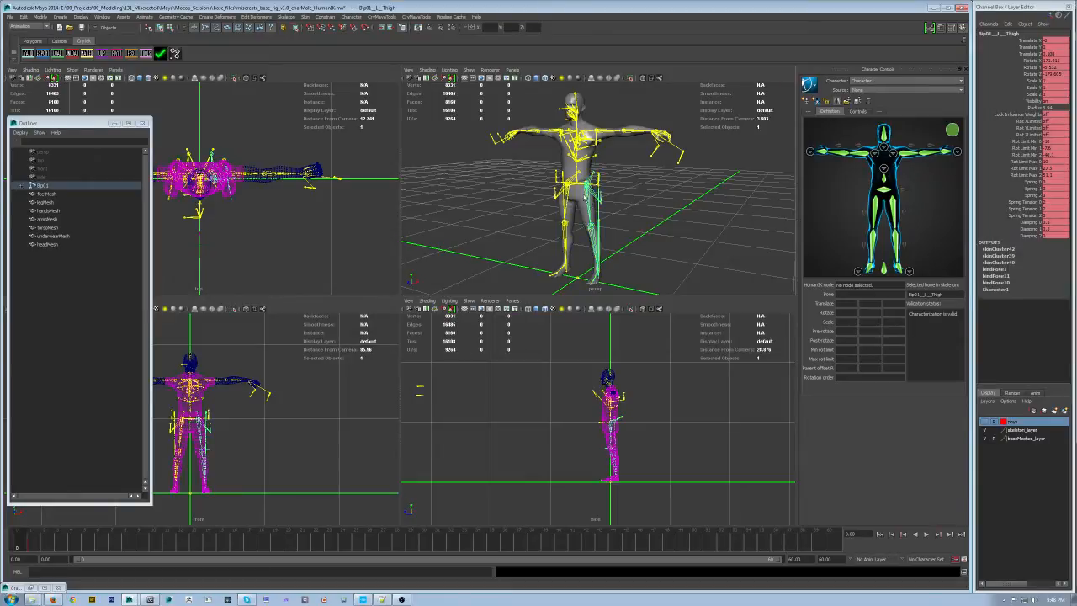
right_click(897, 207)
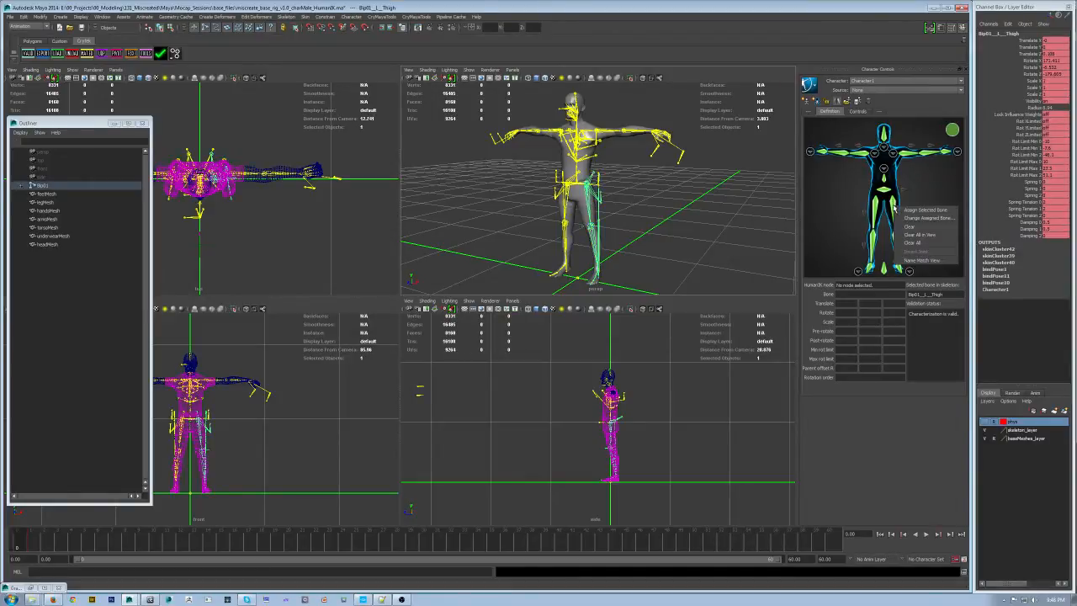
left_click(923, 210)
left_click_drag(724, 215, 688, 219, "alt")
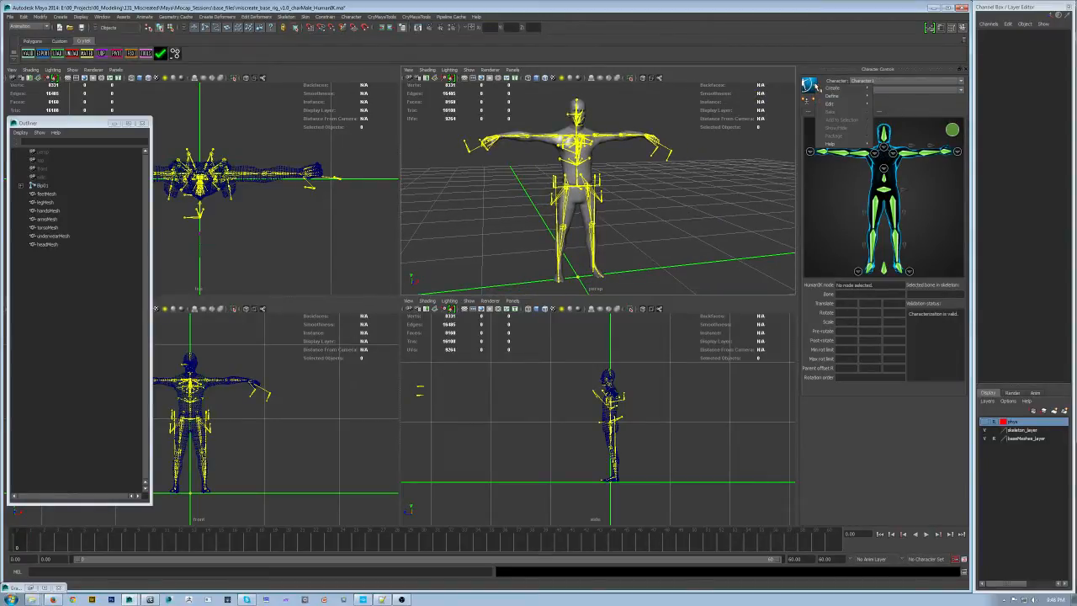
Reselect the Bip01 root and go over the command for defining its hierarchy as a HumanIK skeleton
left_click(48, 186)
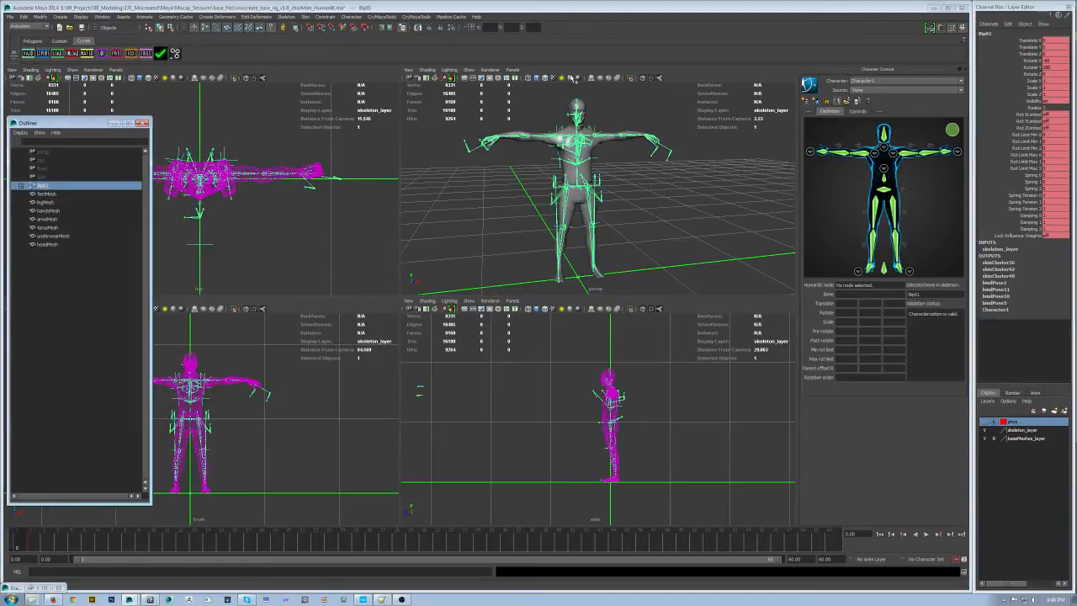
left_click(809, 83)
mouse_move(821, 99)
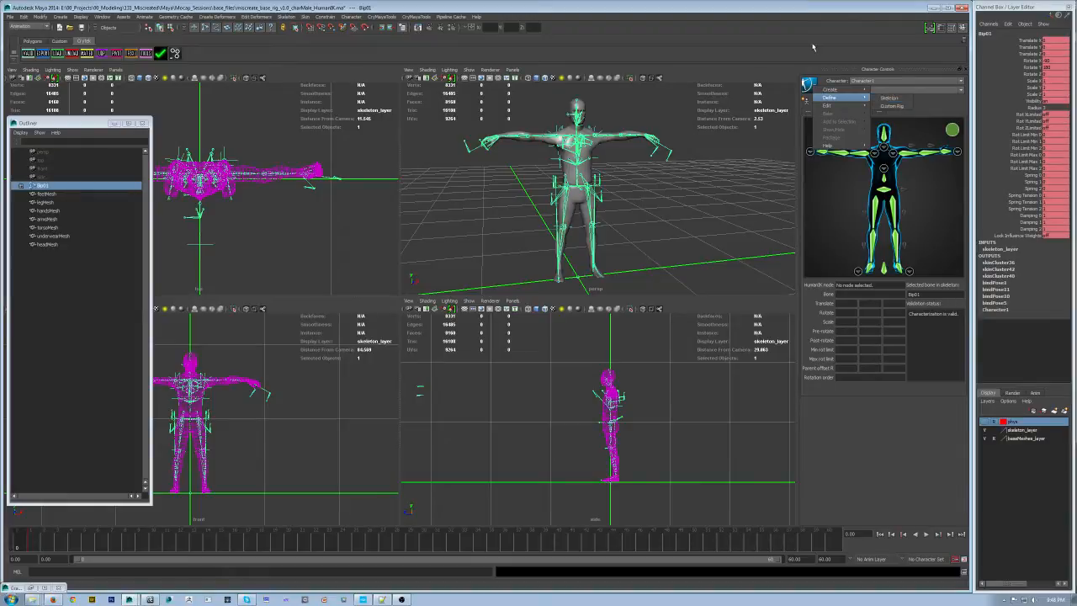
left_click(889, 98)
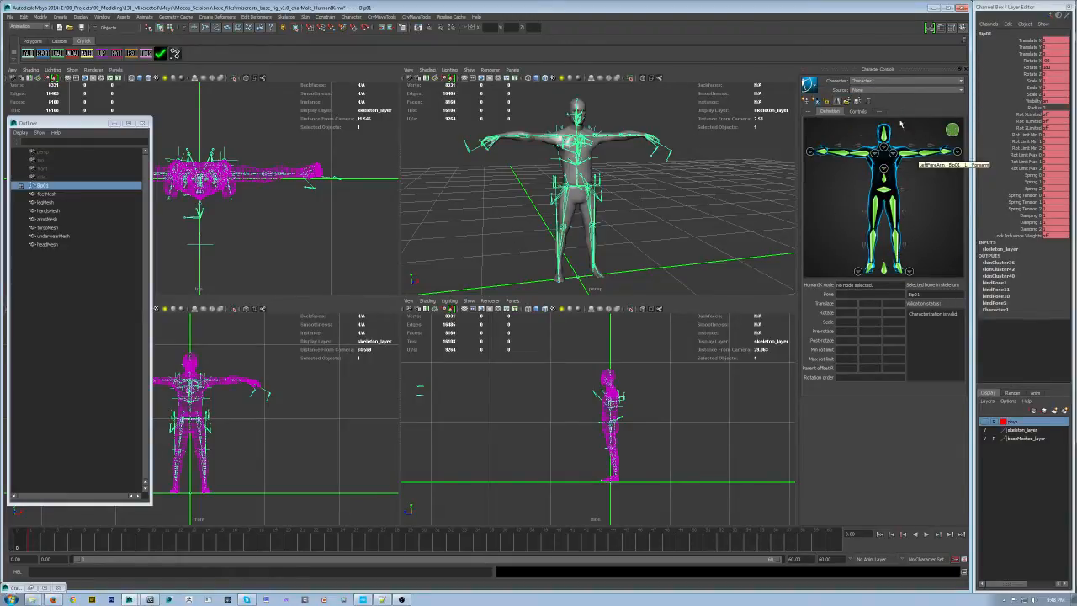
Go over the left thigh's bone assignment in the HumanIK definition again, and check the Bip01 root selection
left_click(589, 206)
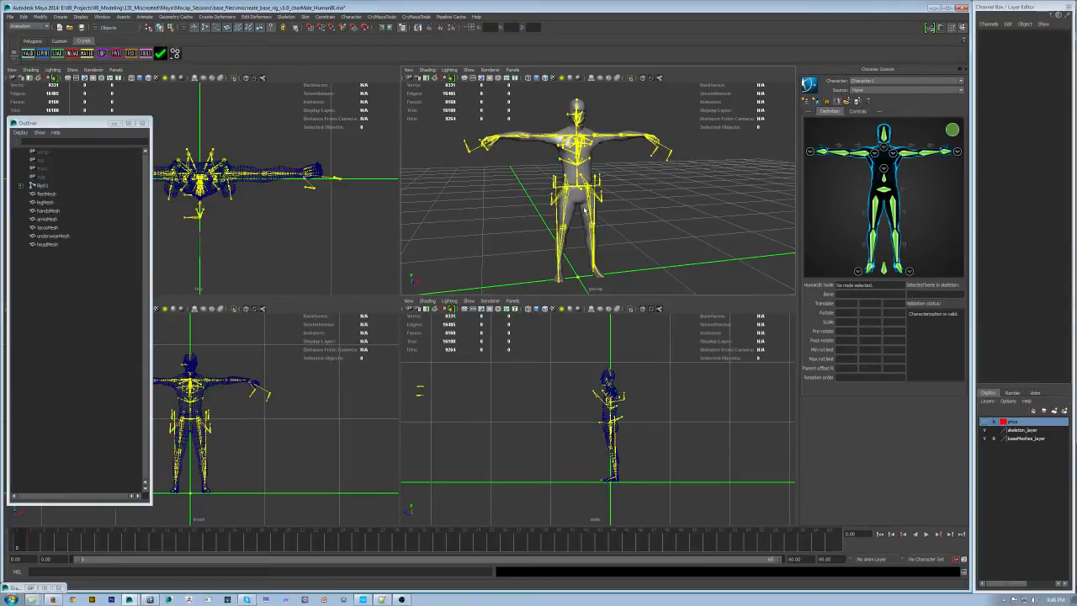
left_click(590, 205)
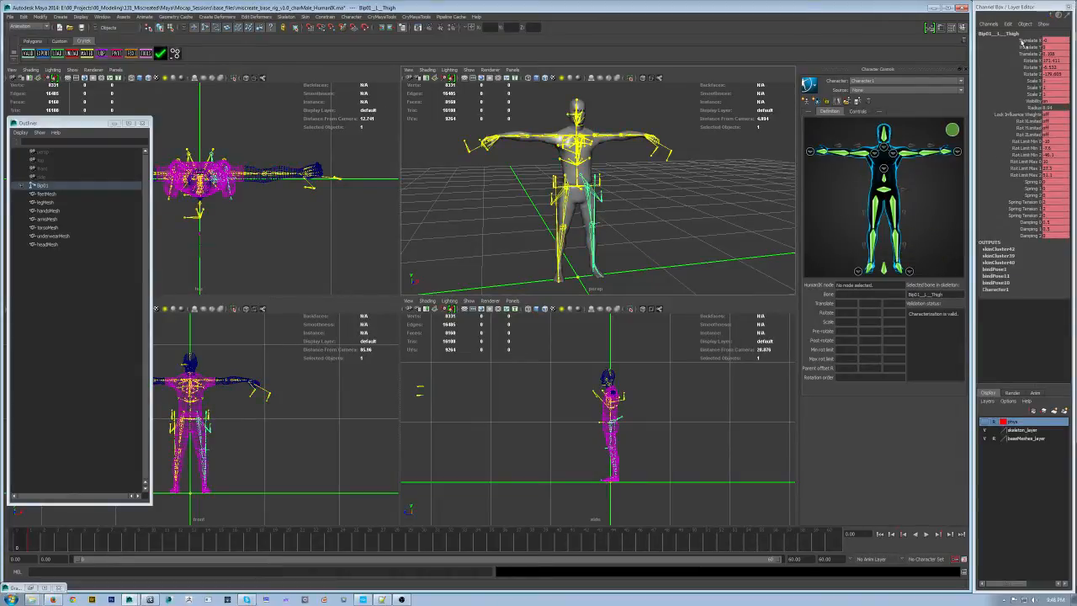
right_click(895, 207)
left_click(929, 209)
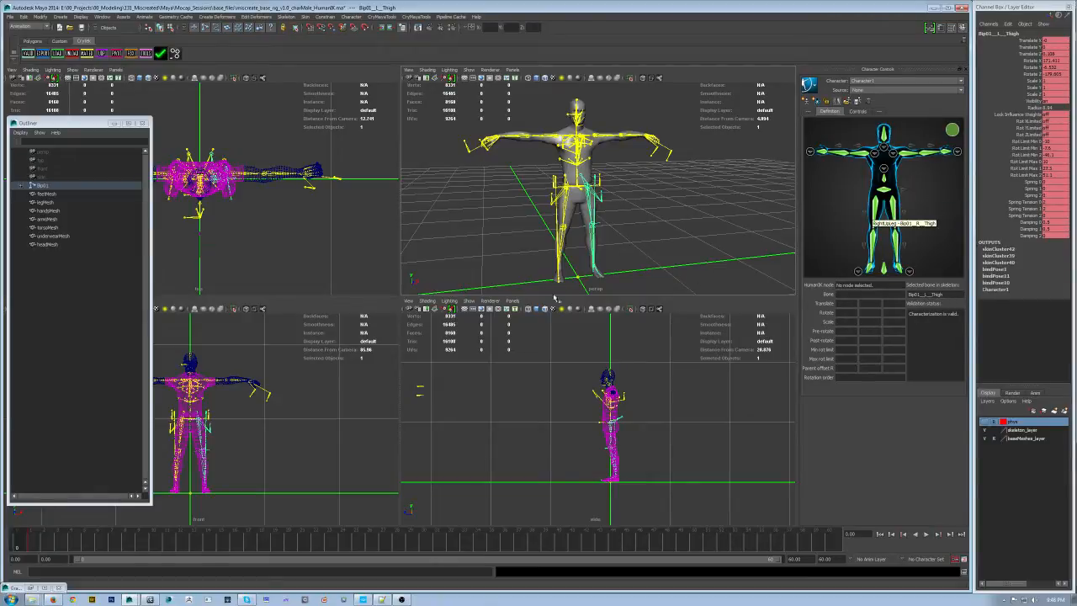
left_click(600, 243)
left_click(631, 266)
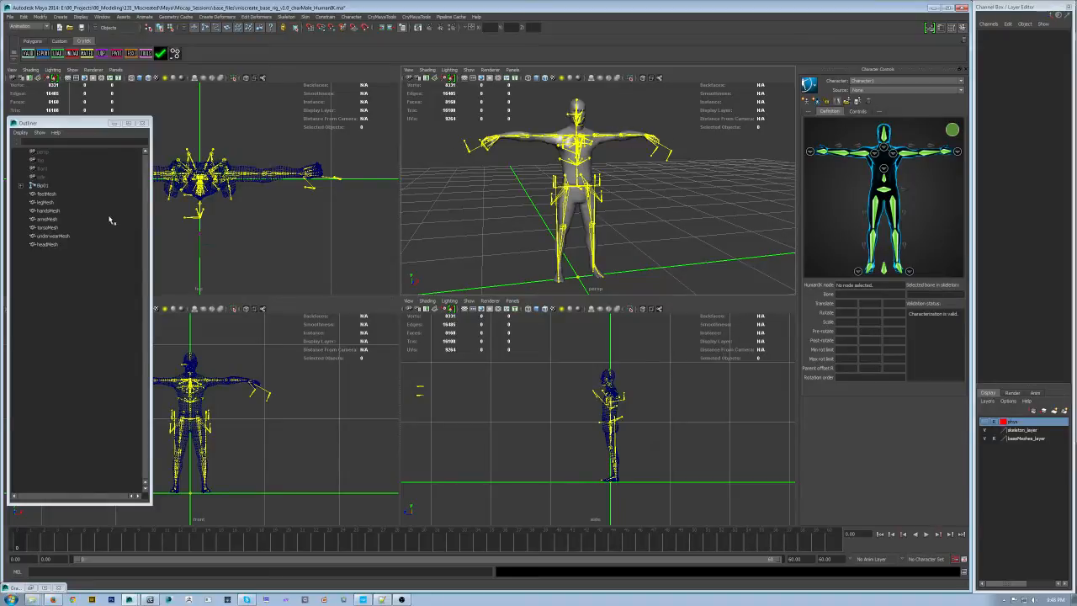
left_click(42, 185)
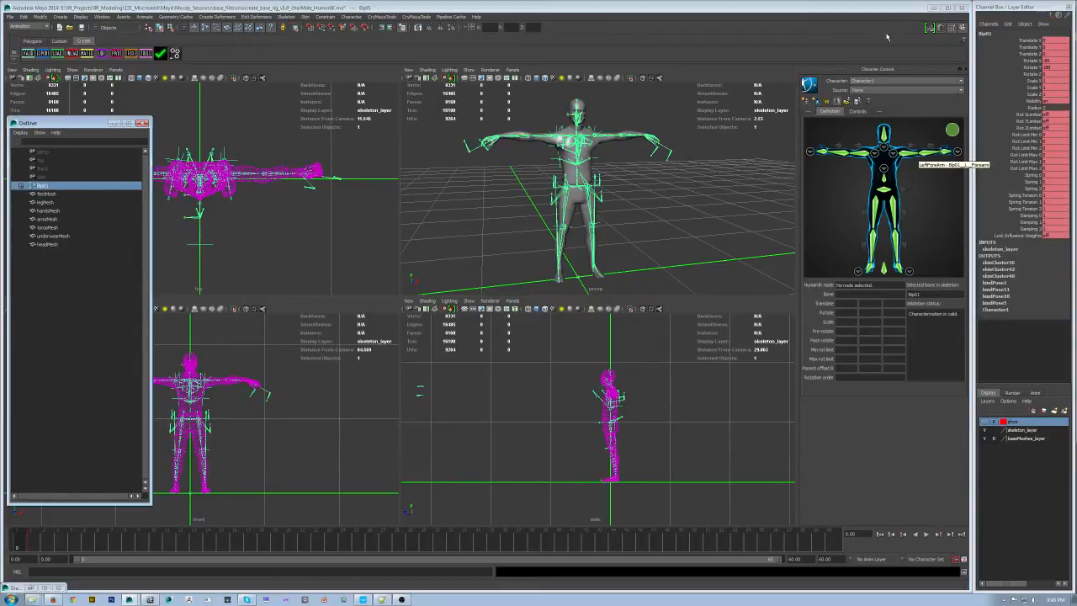
left_click(681, 241)
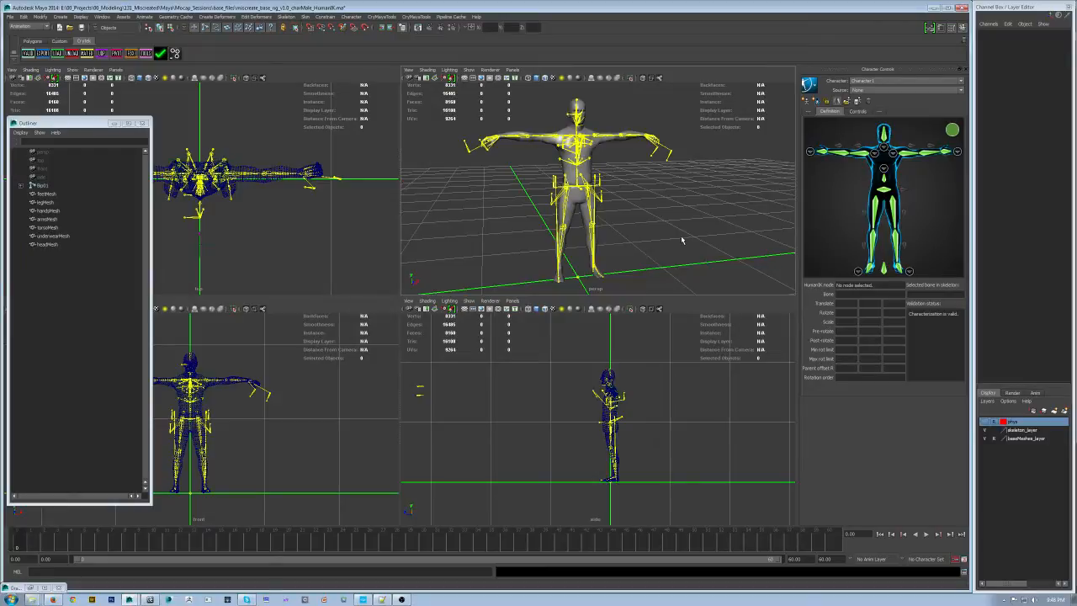
Start saving the scene under a new name and browse to the animations scenes folder SDK_exports
left_click_drag(567, 223, 522, 229, "alt")
left_click(10, 16)
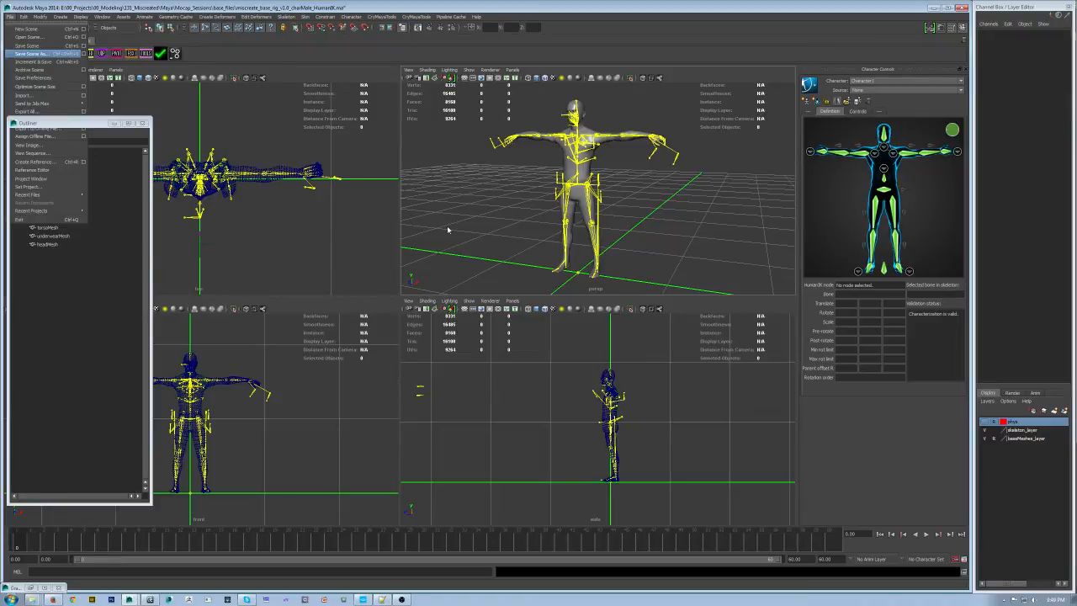
left_click(31, 53)
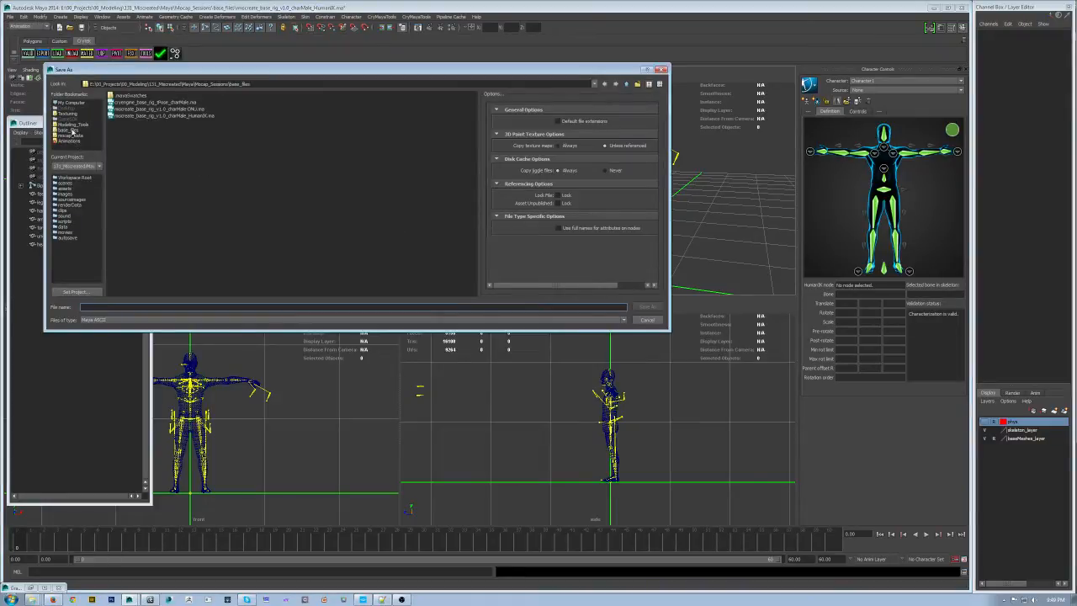
left_click(66, 183)
left_click_drag(200, 66, 412, 165)
double_click(267, 196)
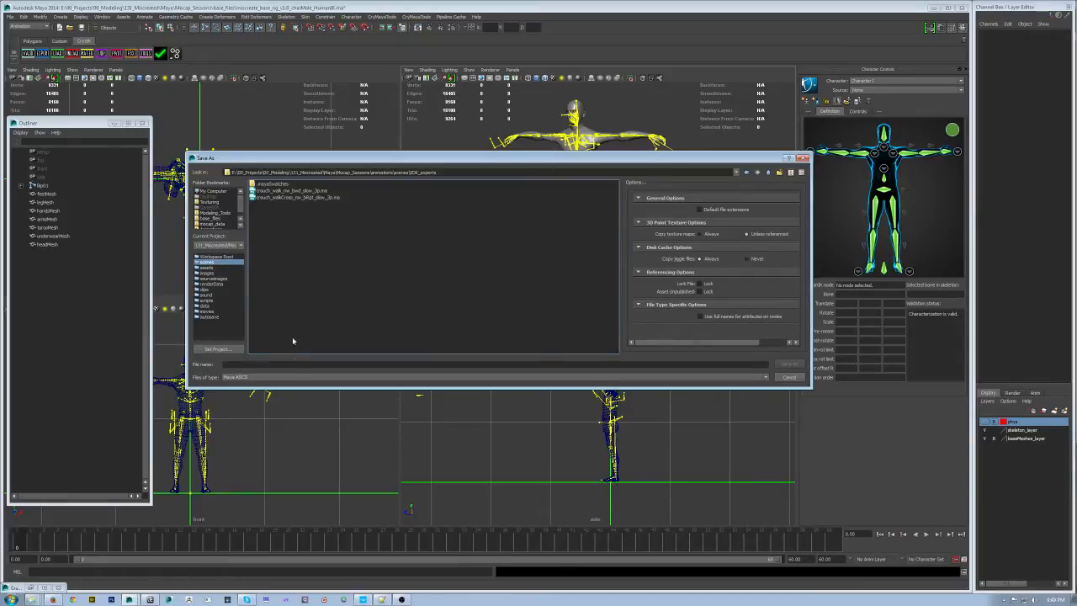
Name the Maya ASCII scene crouch_walkstr_nw_rgt_slow_3p, without the tac, rifle and 01 parts of the original name, and save it
left_click(269, 364)
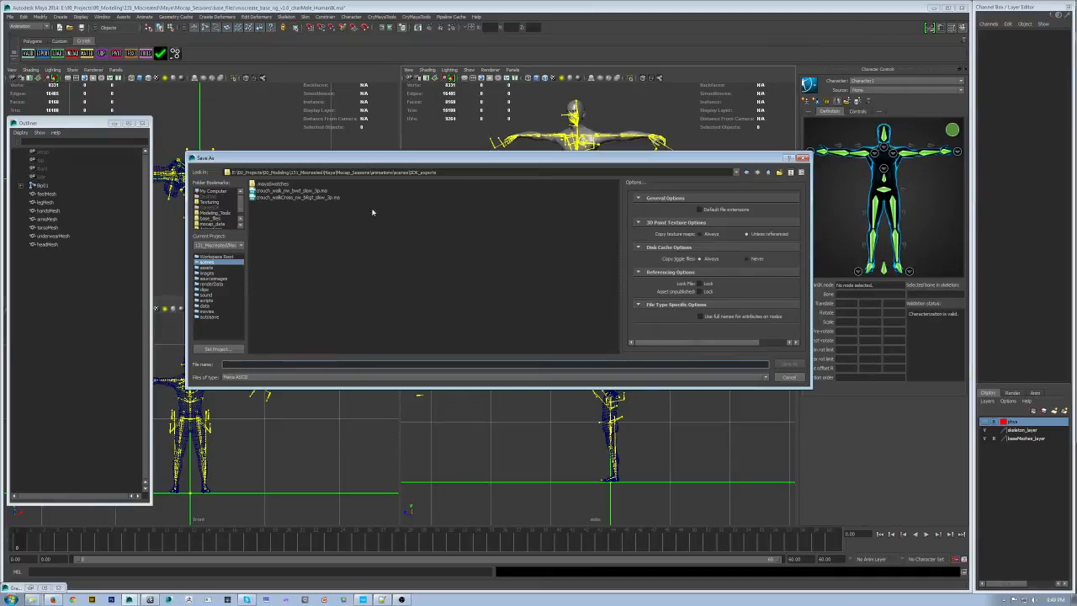
type("crouch_tac_wallstr_rifle_rgt_slow_3p_01")
left_click(247, 363)
key("shift+Home")
key("Left")
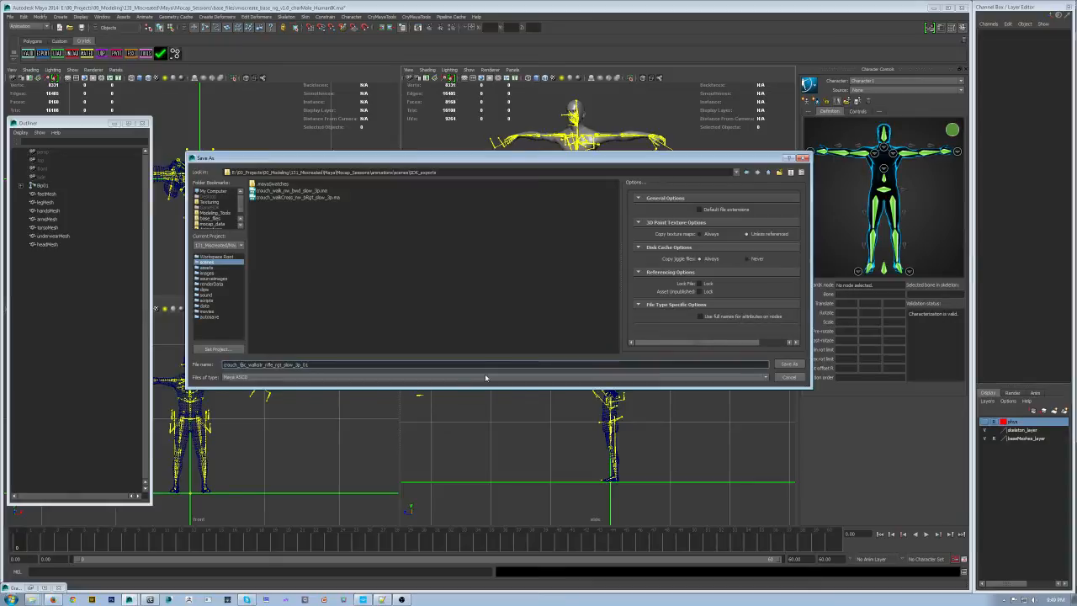
key("Delete")
key("Delete")
key("Delete")
key("Delete")
key("Right")
key("Delete")
key("Delete")
key("Delete")
key("Delete")
key("Delete")
type("nw")
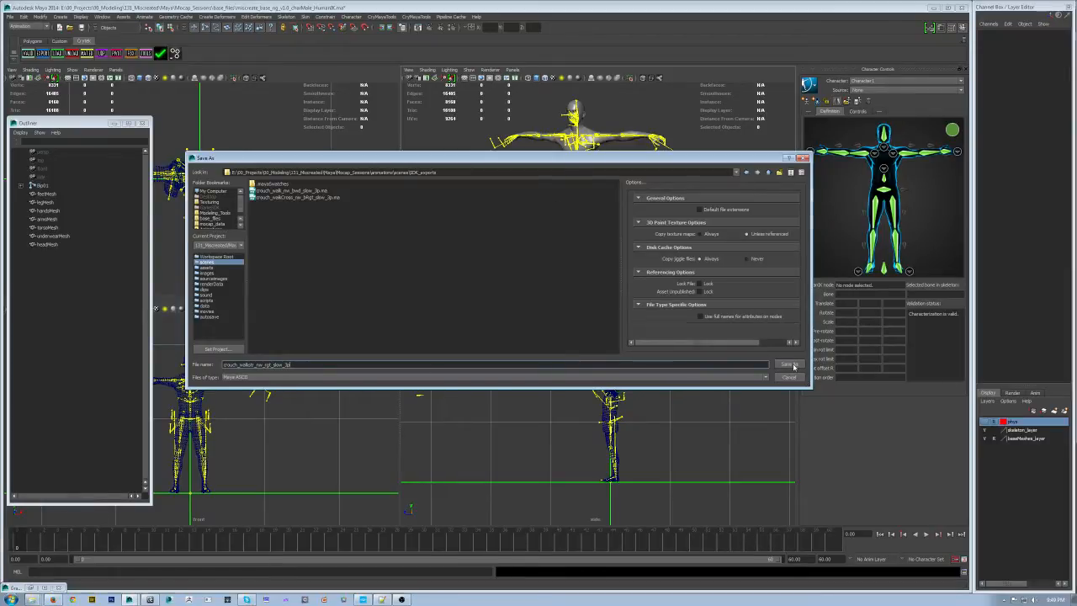
left_click(788, 366)
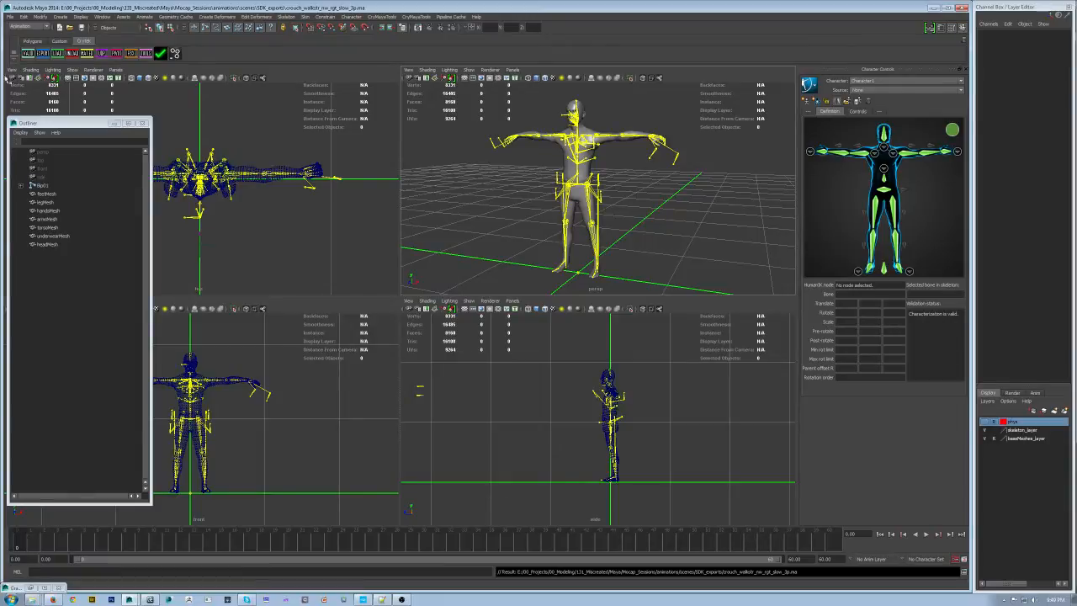
Import crouch_walkstr_nw_rgt_slow_3p.fbx from the sdk_conversion folder of mocap_data, with the file type filter set to FBX
left_click(11, 17)
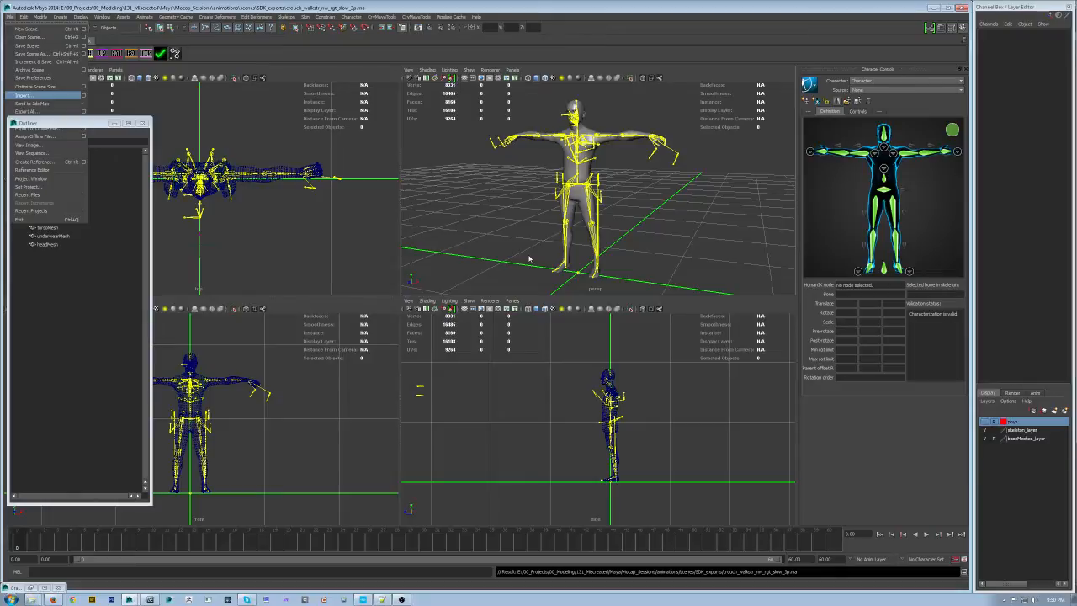
key("Return")
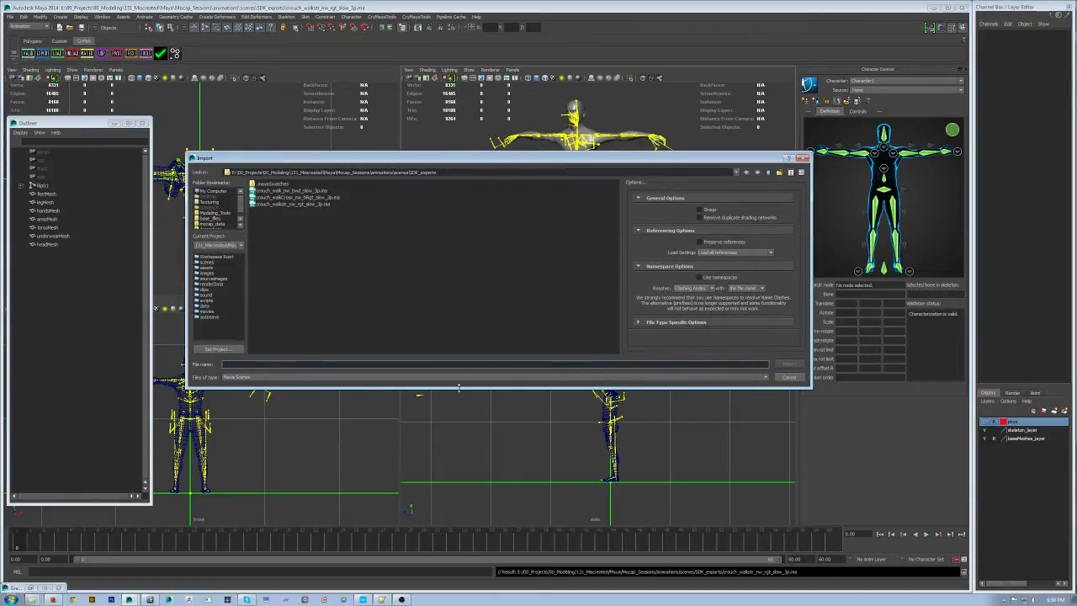
left_click_drag(459, 387, 458, 471)
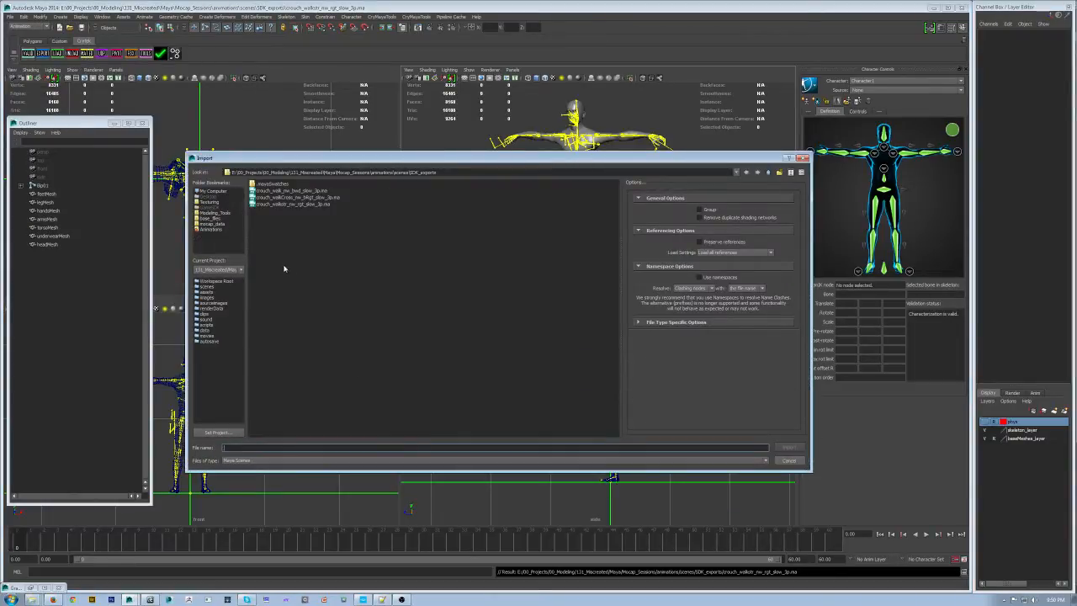
left_click(213, 223)
double_click(272, 191)
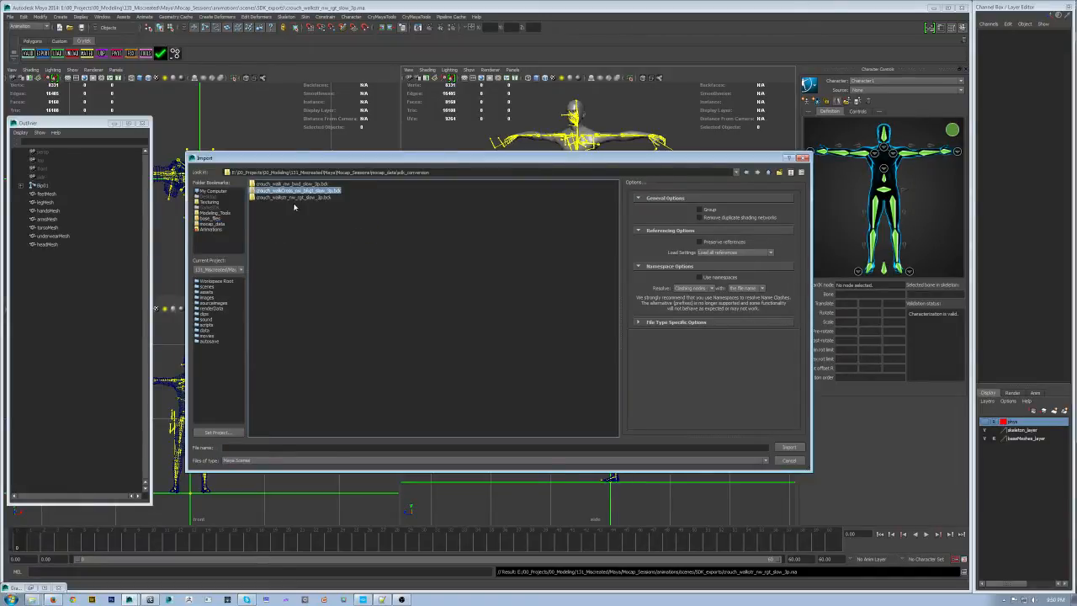
left_click(252, 460)
left_click(252, 505)
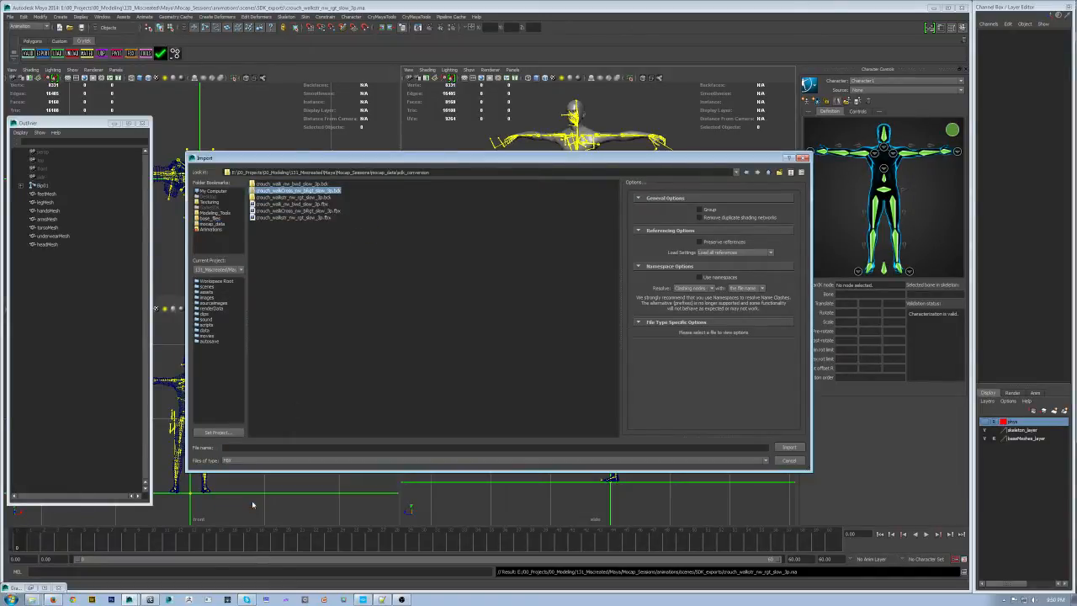
left_click(287, 211)
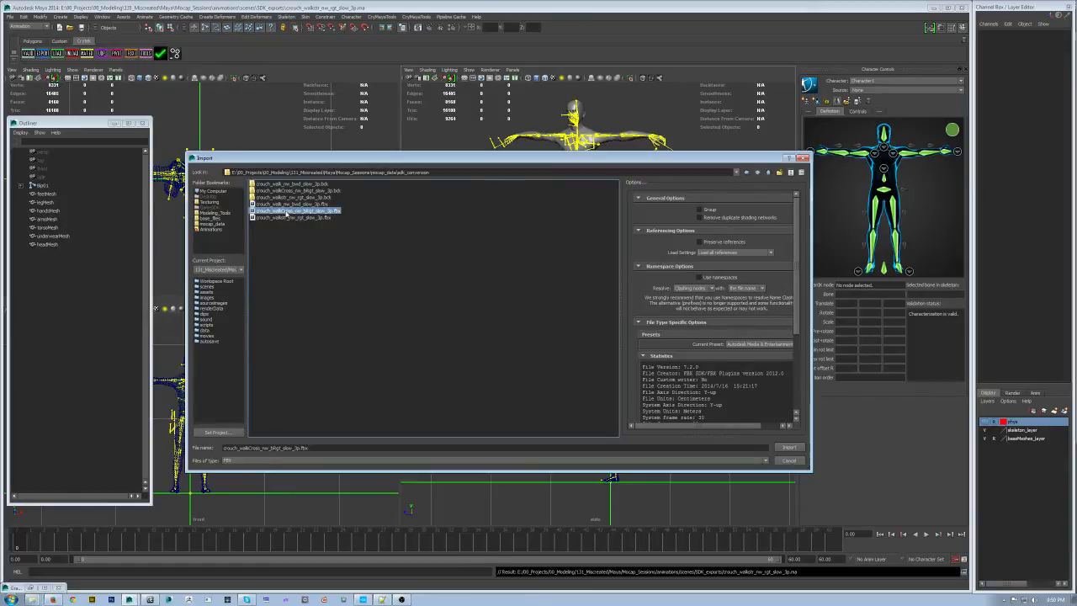
left_click(298, 217)
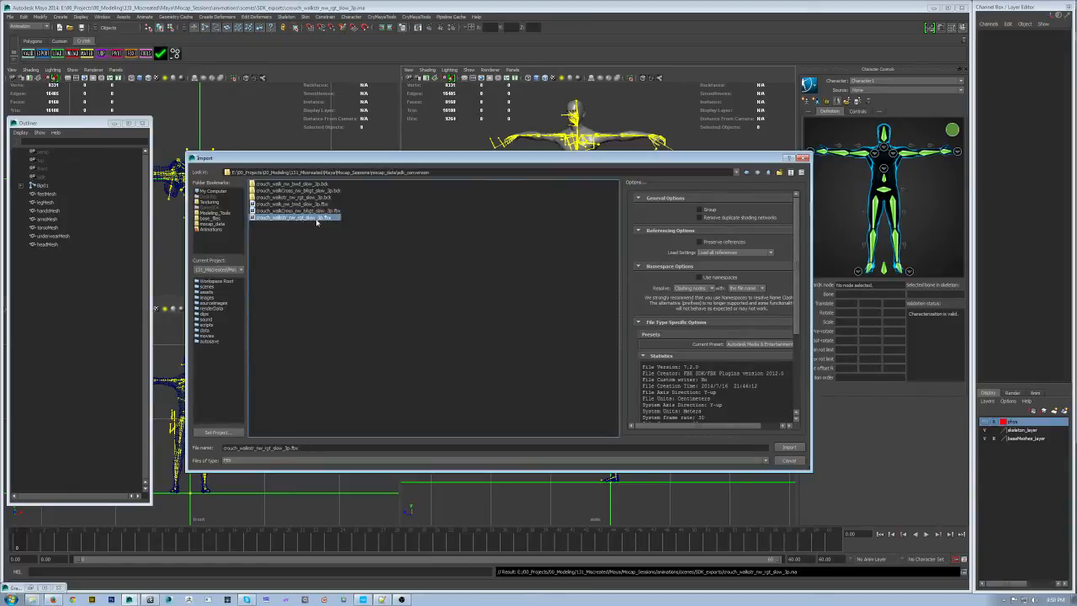
double_click(269, 218)
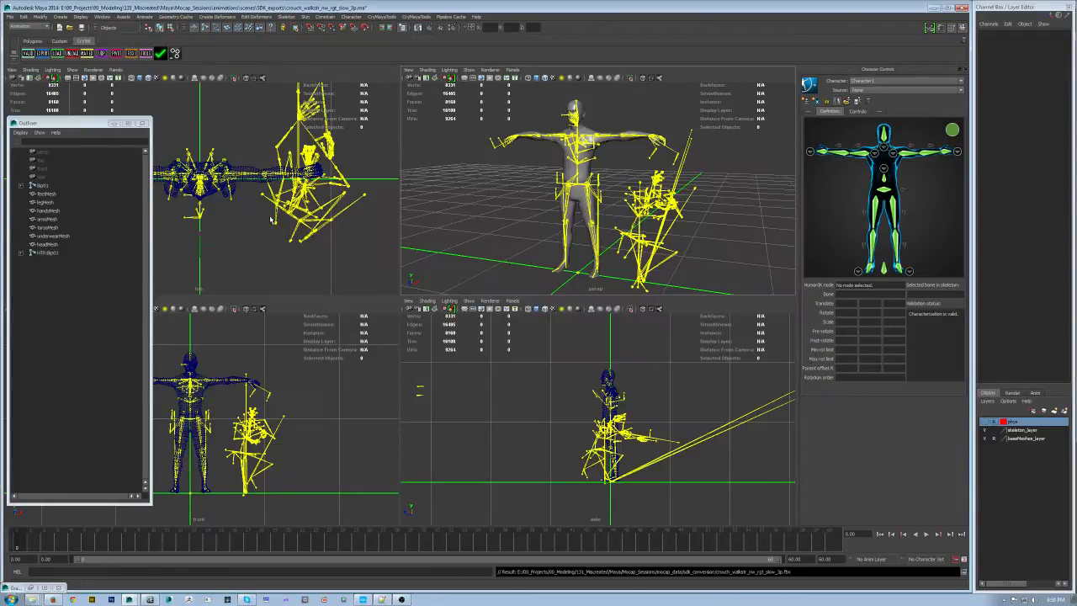
Scrub and play back the imported crouch-strafe animation, viewing it beside the base rig from several angles
scroll(644, 229, "down", 3)
left_click_drag(645, 229, 596, 237, "alt")
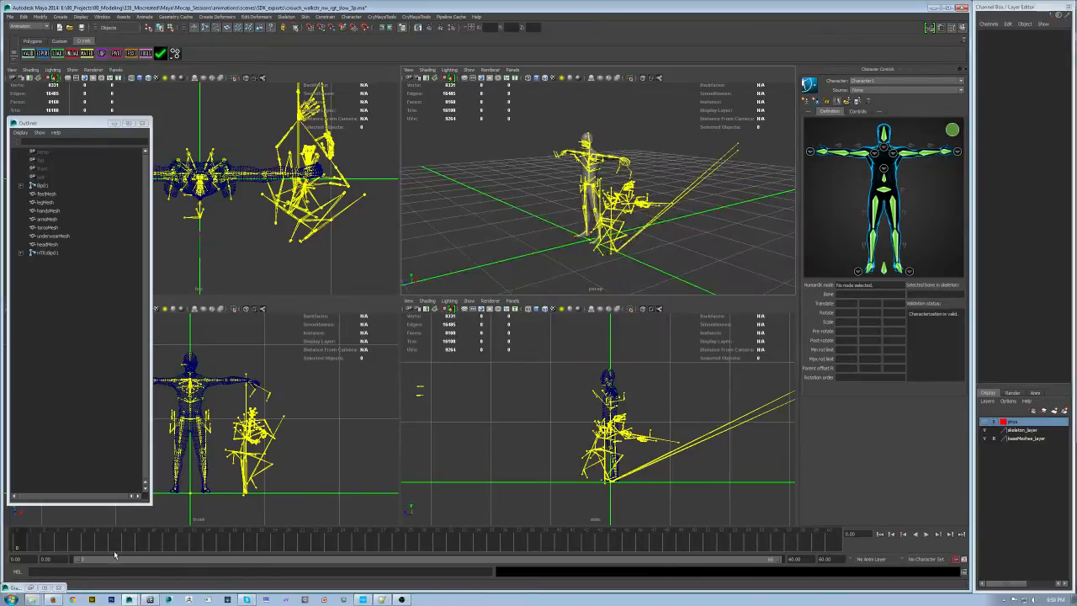
mouse_move(28, 542)
left_mouse_down()
mouse_move(827, 529)
mouse_move(13, 546)
left_mouse_up()
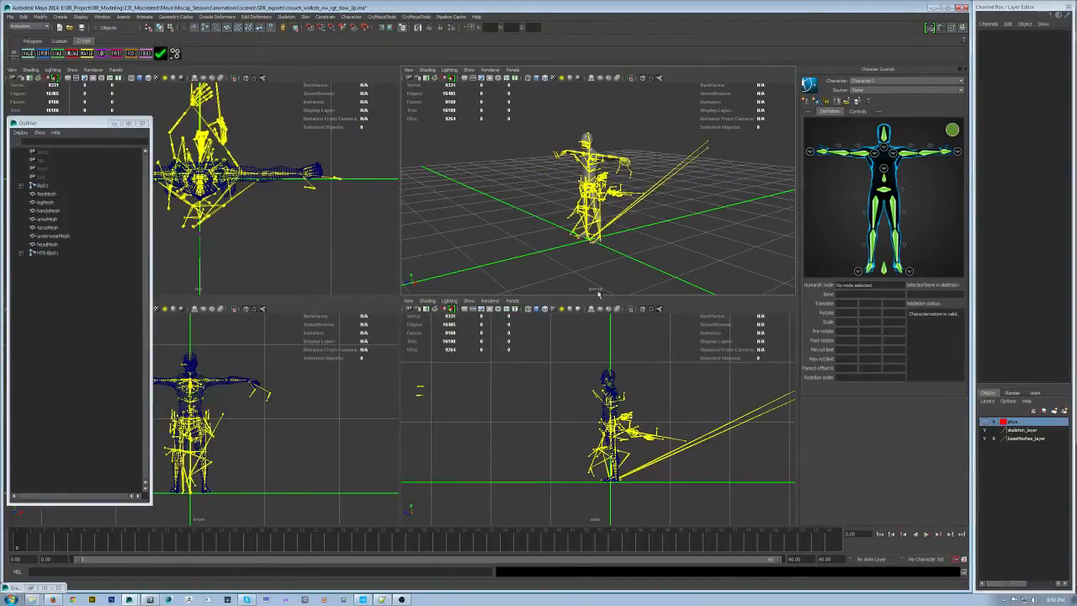
left_click_drag(589, 210, 631, 221, "alt")
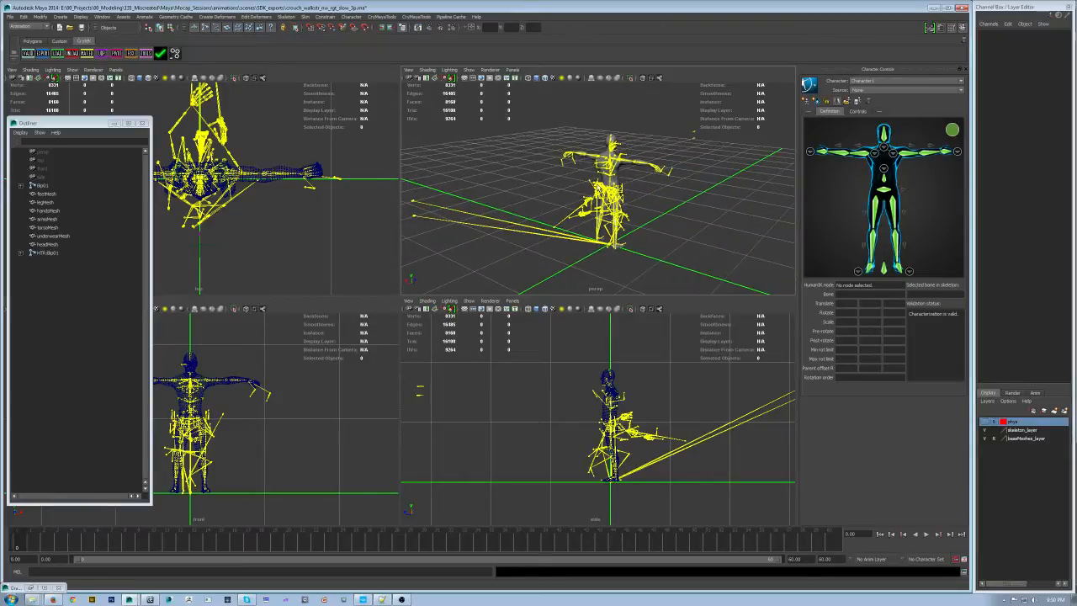
left_click_drag(656, 259, 461, 276, "alt")
key("alt+v")
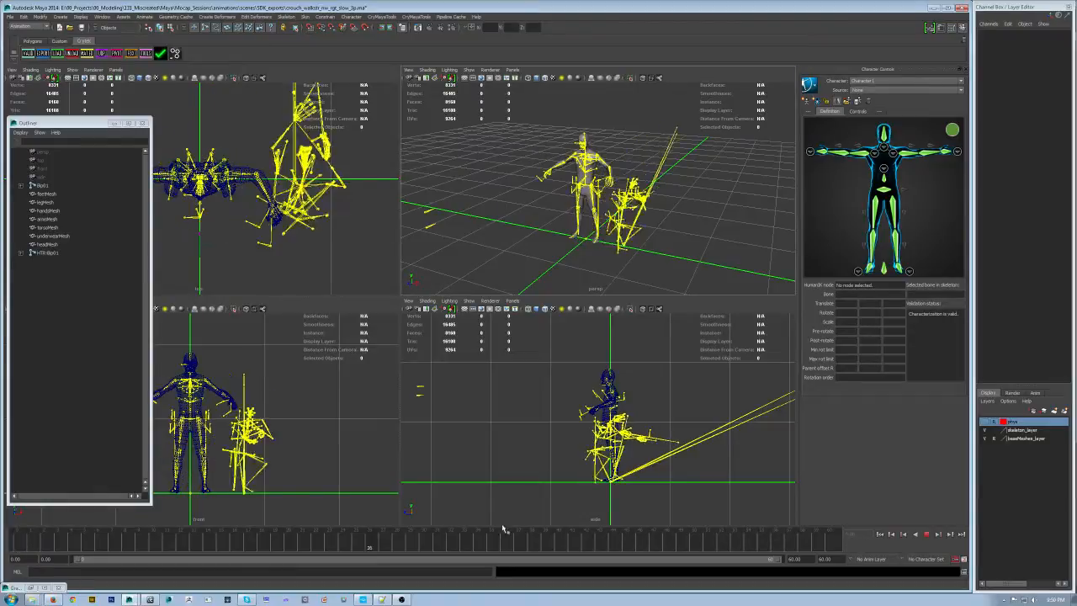
key("alt+v")
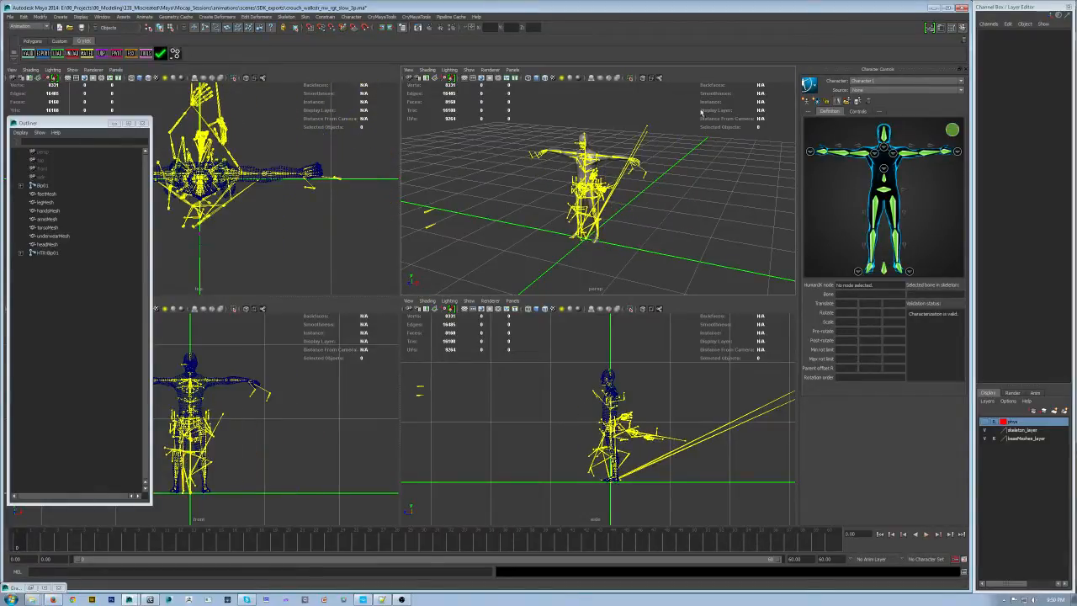
left_click_drag(668, 237, 617, 267, "alt")
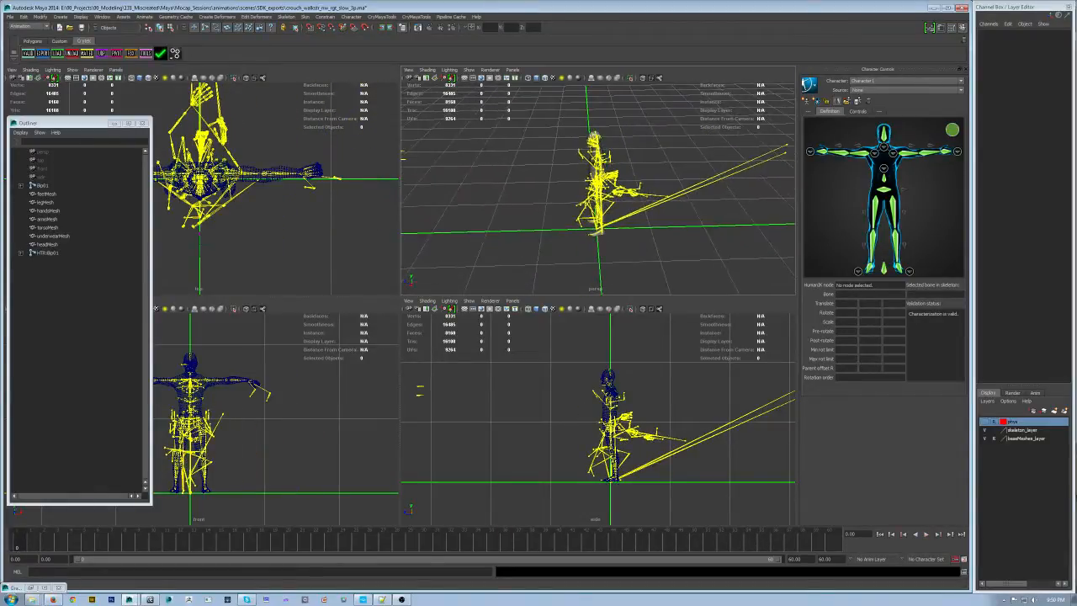
Create a display layer from the HTR:Bip01 skeleton, name it sdk_rig and give it a green color
left_click(47, 253)
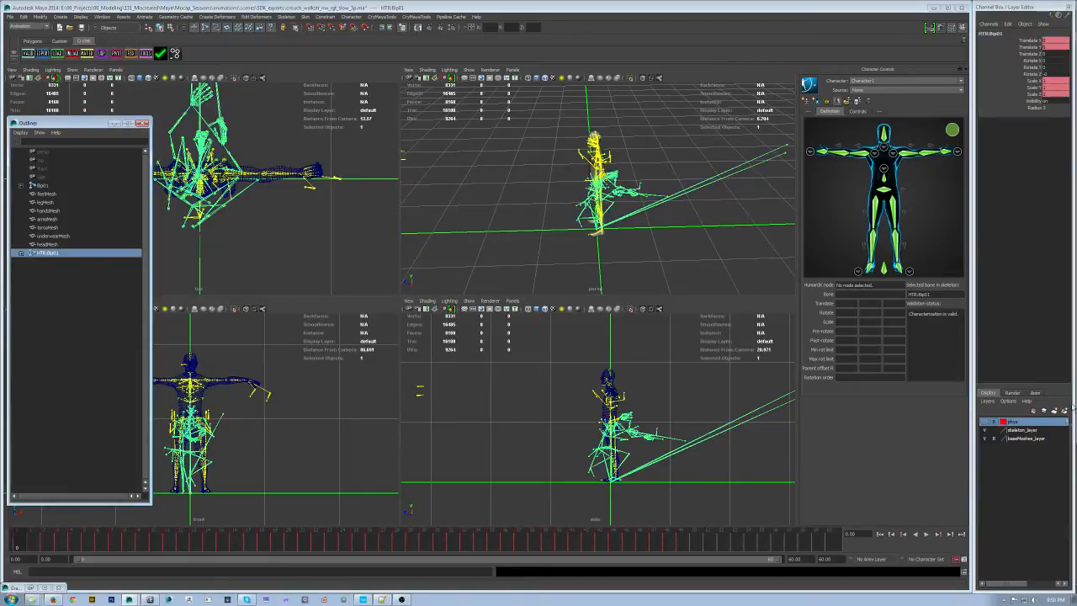
left_click(1064, 412)
double_click(1010, 422)
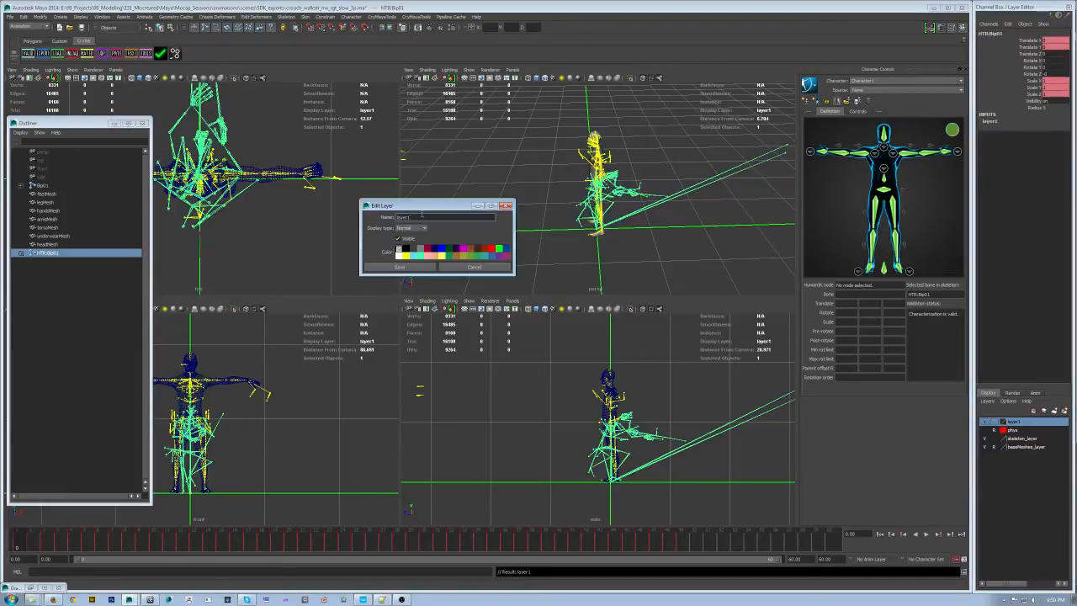
type("sdk_rig")
left_click(499, 249)
left_click(399, 267)
Scrub the timeline to compare the green imported skeleton's motion with the base rig, and return to frame 0
left_click_drag(399, 267, 582, 236, "alt")
left_click_drag(48, 539, 167, 538)
left_click(507, 222)
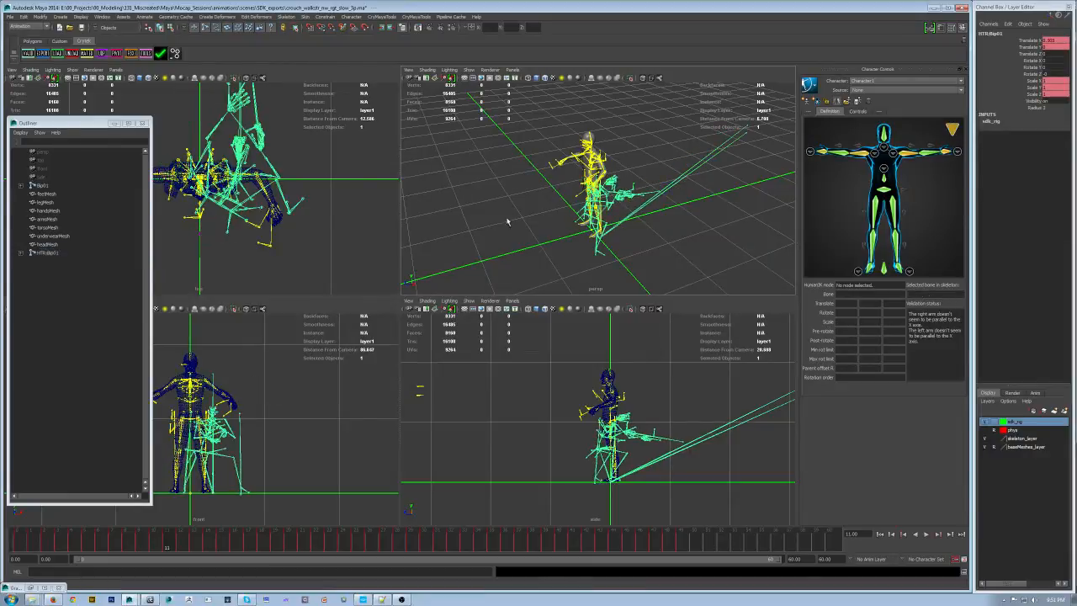
left_click_drag(527, 230, 605, 215, "alt")
left_click_drag(169, 549, 451, 539)
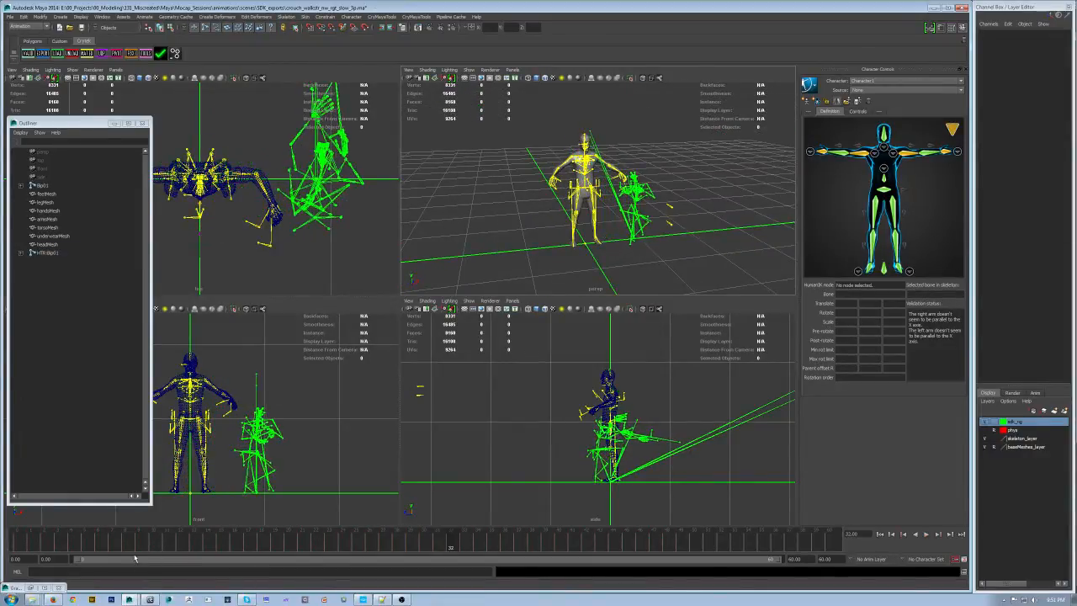
left_click_drag(459, 543, 8, 545)
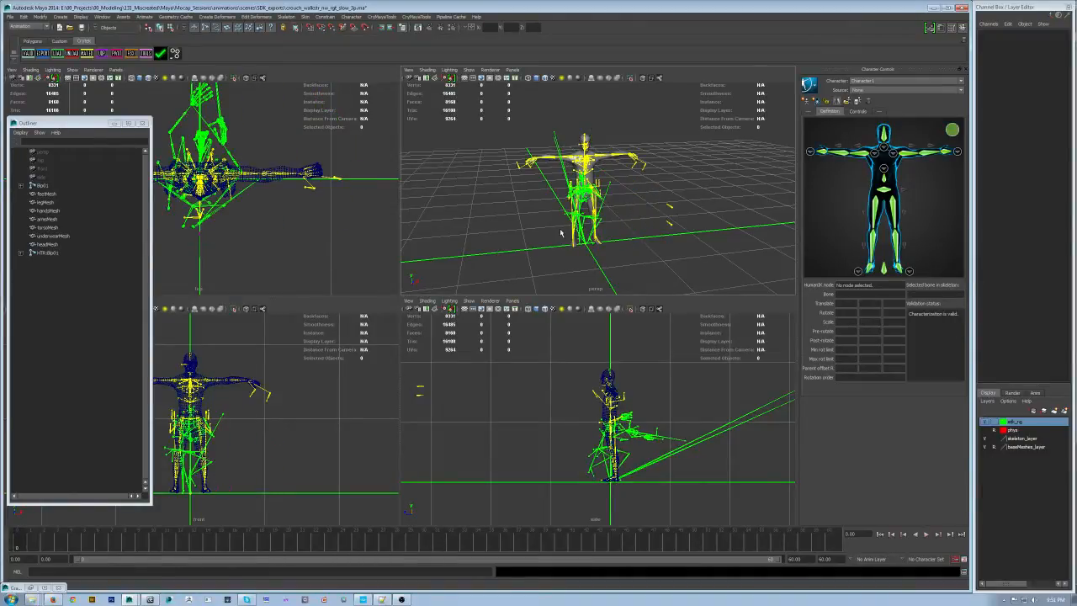
left_click_drag(704, 208, 664, 223, "alt")
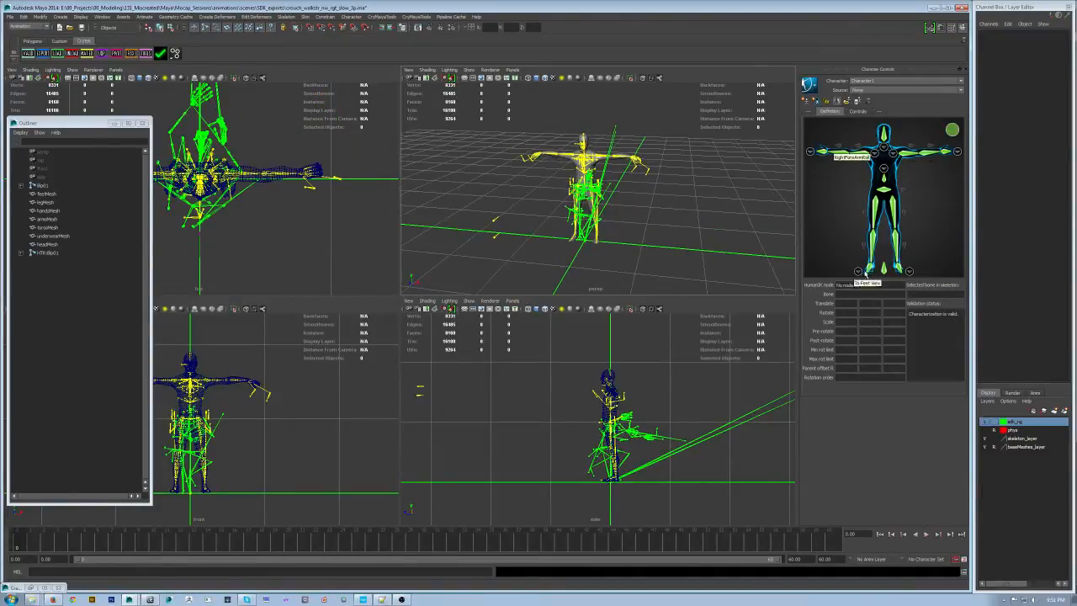
Examine the base rig's T-pose and the imported crouching skeleton together at frame 0, along with the HumanIK character options
left_click(809, 84)
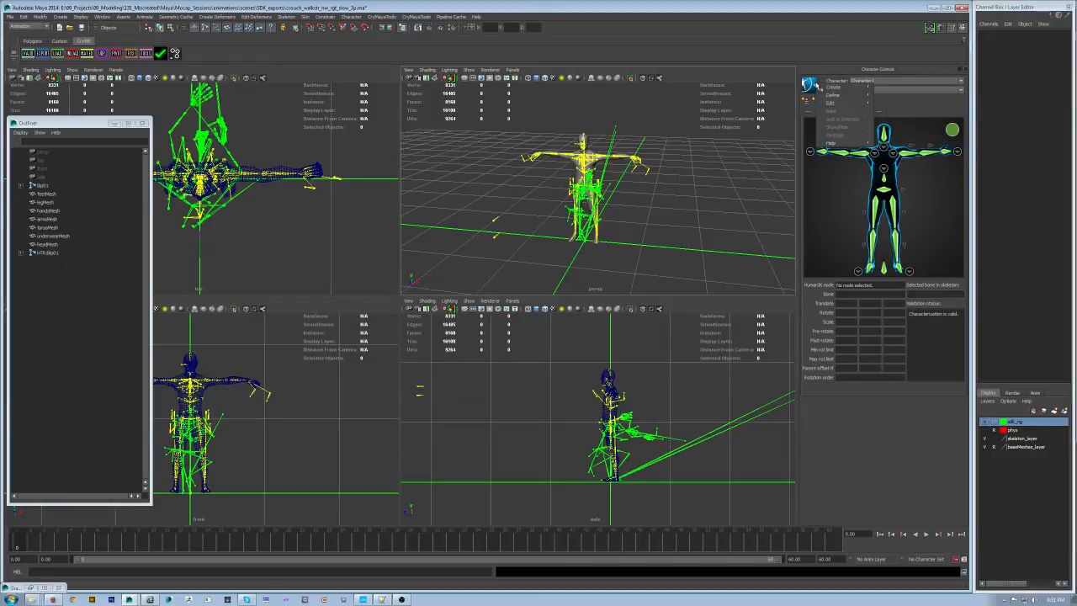
left_click(801, 60)
left_click_drag(716, 199, 722, 200, "alt")
right_click_drag(545, 180, 633, 185, "alt")
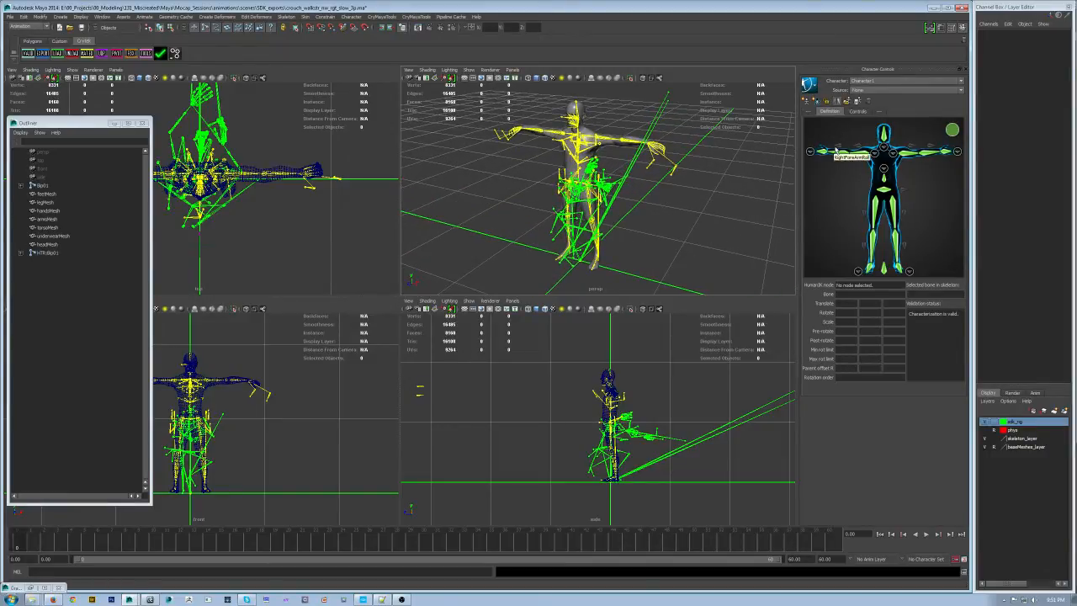
left_click_drag(671, 233, 659, 230, "alt")
mouse_move(23, 539)
left_mouse_down()
mouse_move(77, 543)
mouse_move(11, 545)
left_mouse_up()
left_click_drag(662, 148, 698, 151, "alt")
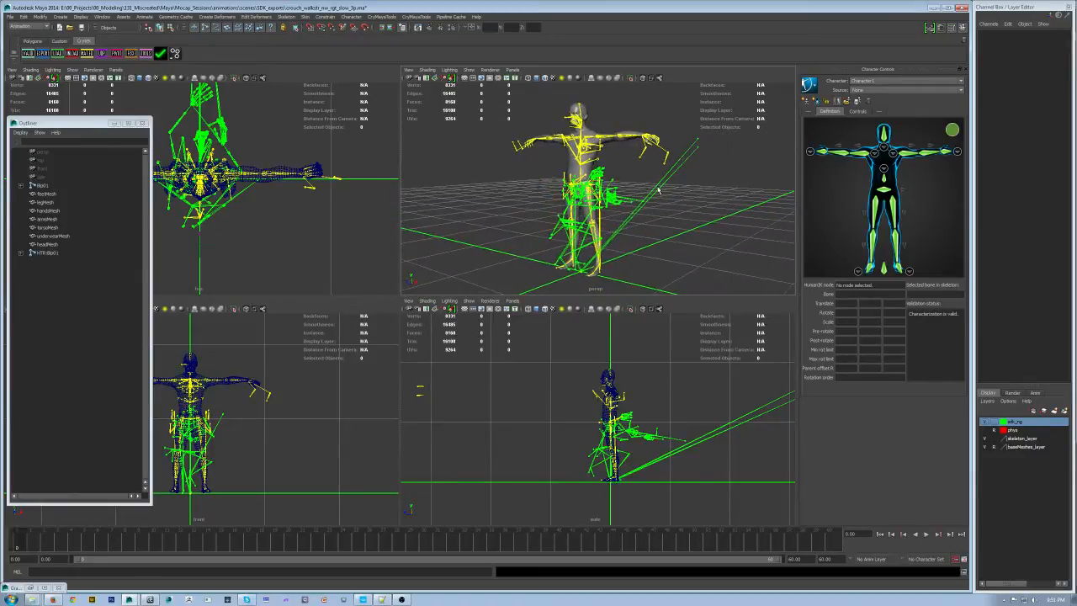
middle_click_drag(657, 189, 643, 191, "alt")
right_click_drag(295, 199, 265, 189, "alt")
middle_click_drag(265, 189, 258, 214, "alt")
right_click_drag(619, 224, 631, 231, "alt")
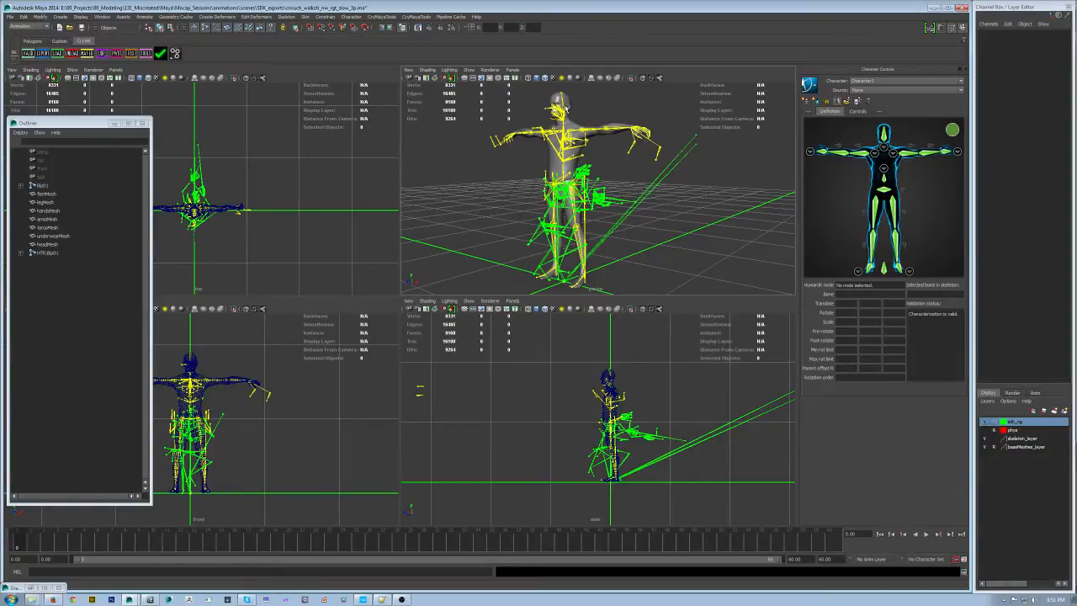
Set the timeline's start frame to -1 and scrub back to that frame
left_click_drag(25, 549, 1, 542)
type("-1")
key("Return")
mouse_move(37, 540)
left_mouse_down()
mouse_move(132, 550)
mouse_move(18, 550)
left_mouse_up()
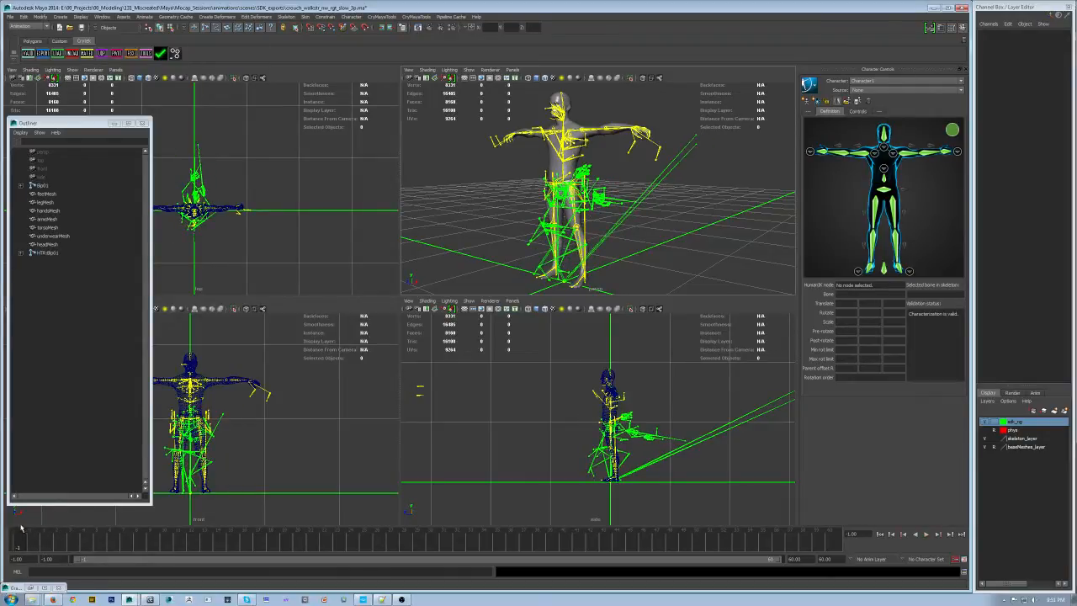
Select the entire HTR:Bip01 joint hierarchy at frame 0 and play back its keyed animation
left_click(31, 547)
left_click(46, 252)
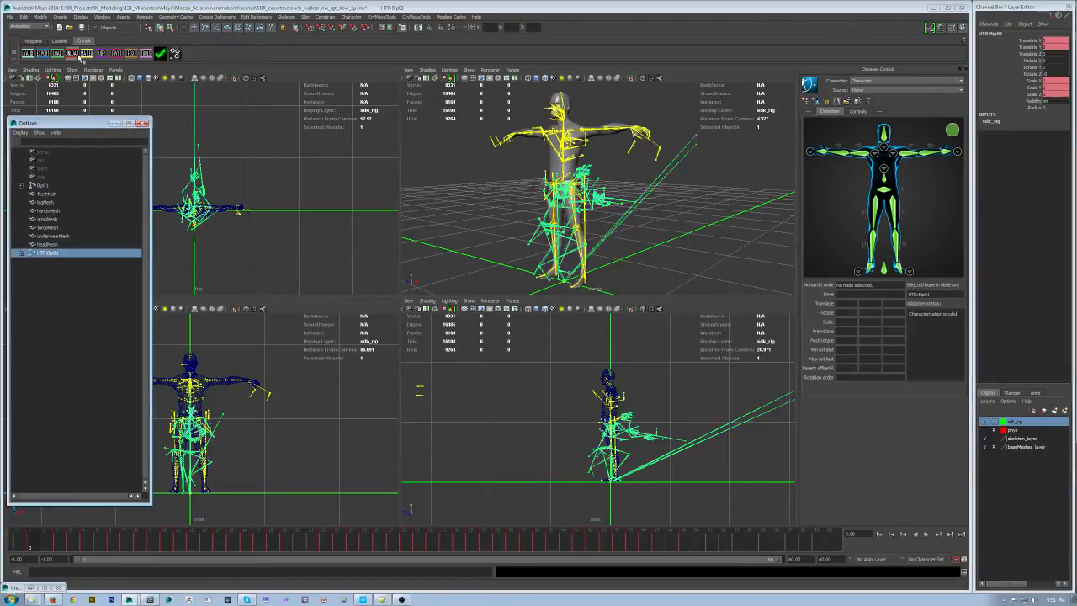
left_click(59, 40)
key("ctrl+shift+a")
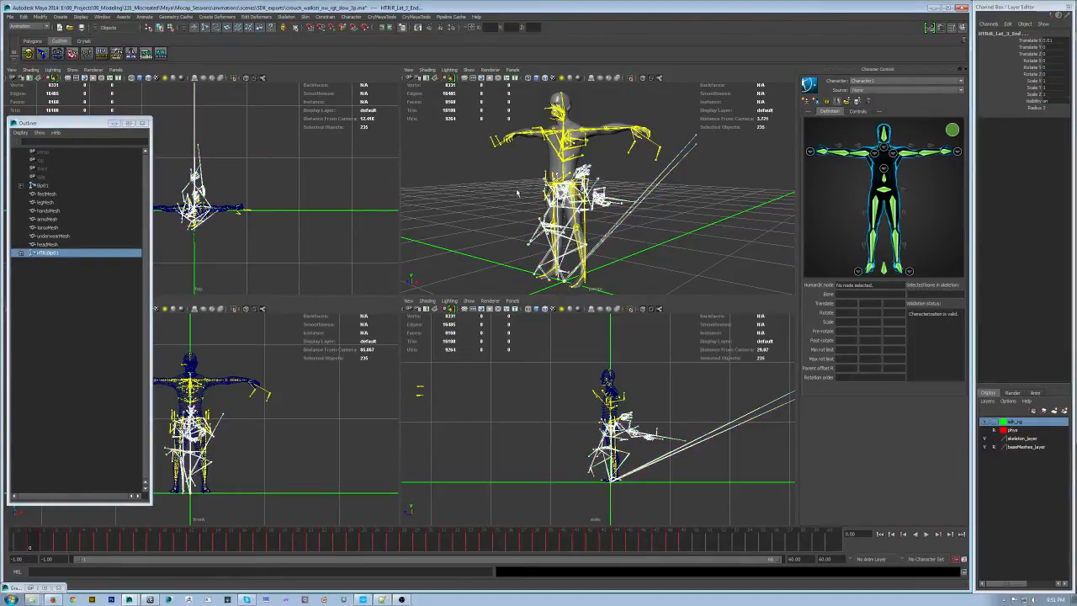
key("alt+v")
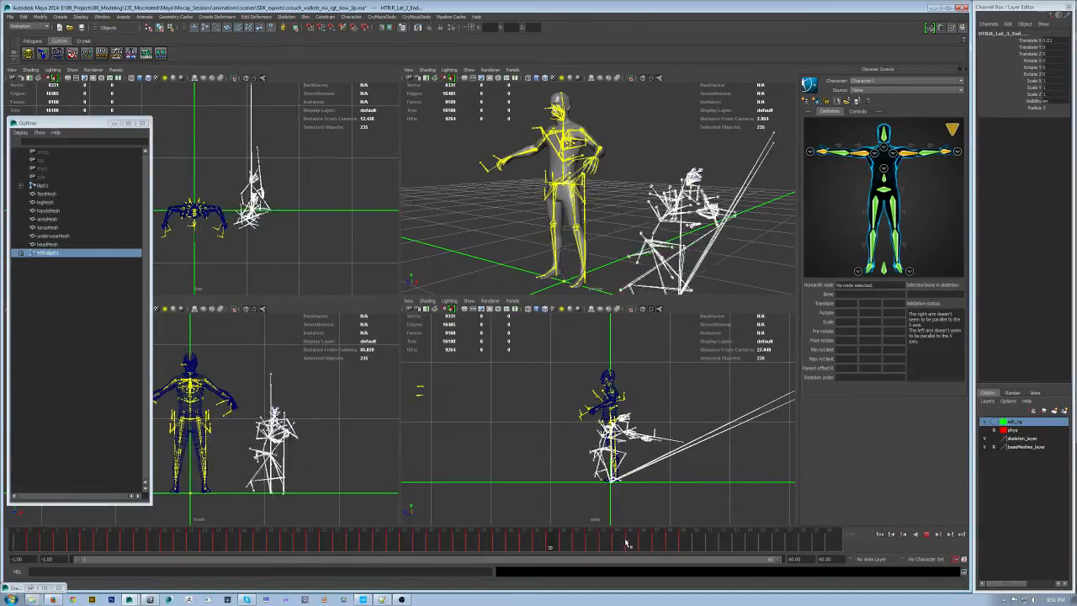
Stop playback, set the playback end frame to 49, replay the trimmed animation range, and return to frame -1
key("alt+v")
left_click_drag(807, 558, 694, 549)
type("46")
key("Return")
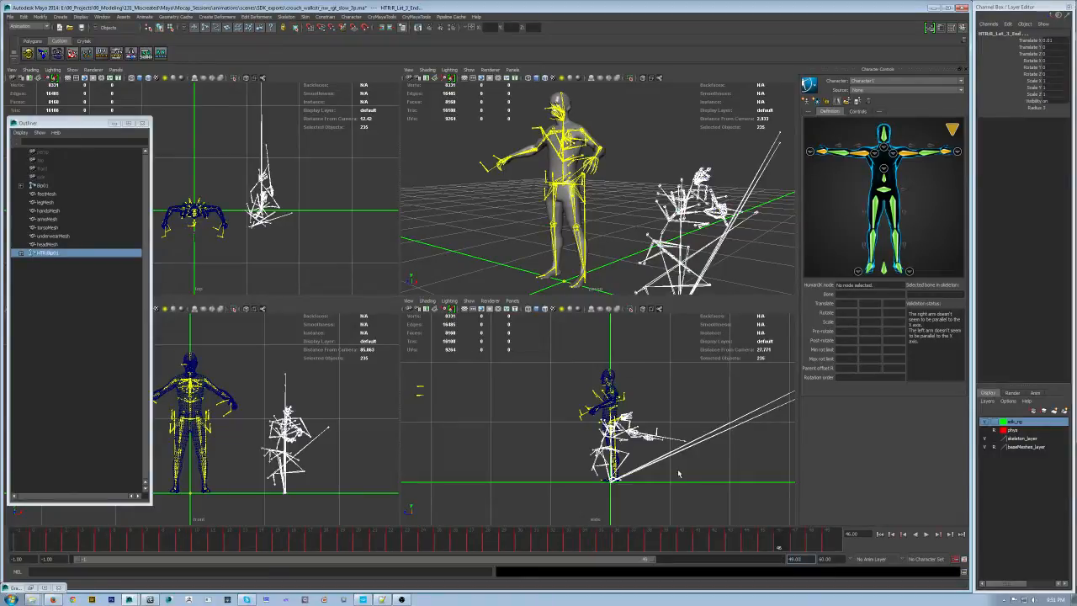
key("alt+v")
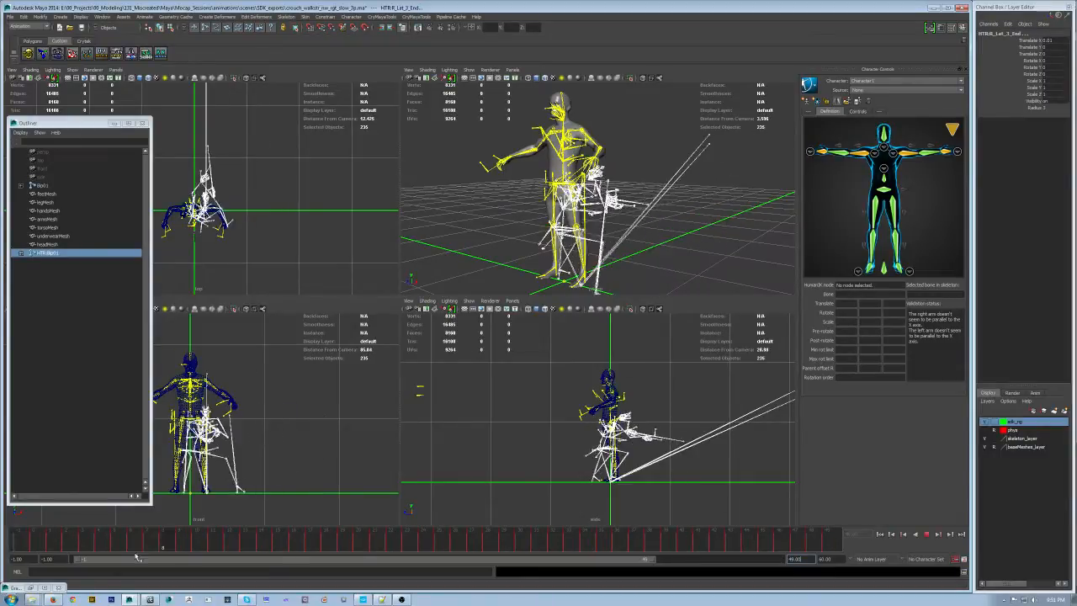
left_click(17, 543)
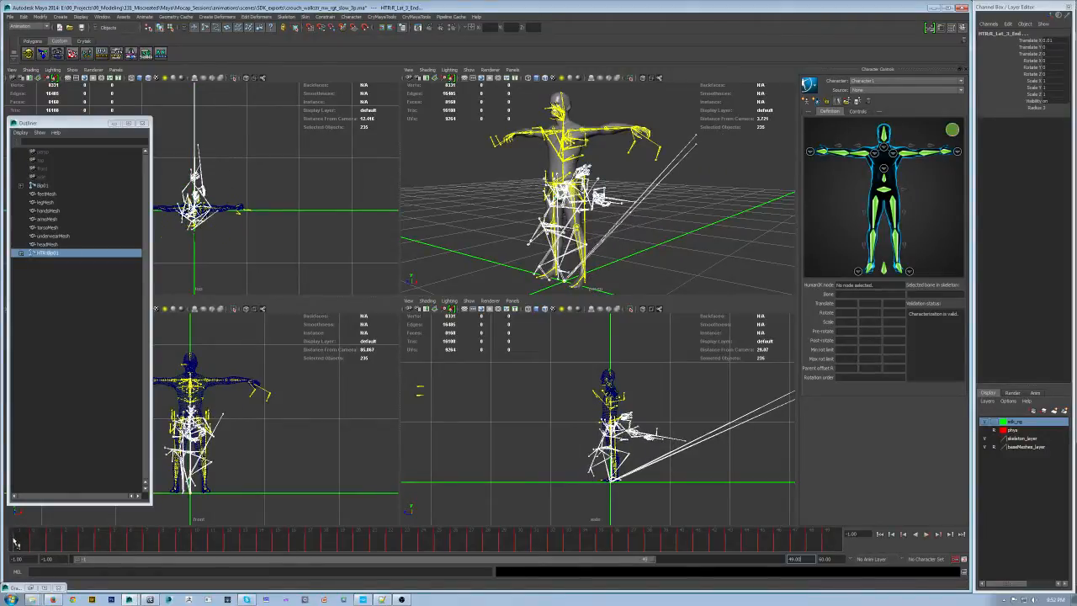
Import the Maya scene cryengine_base_rig_tPose_charMale.ma from the base_files folder, with the file type set to Maya Scenes
left_click_drag(741, 137, 700, 119, "alt")
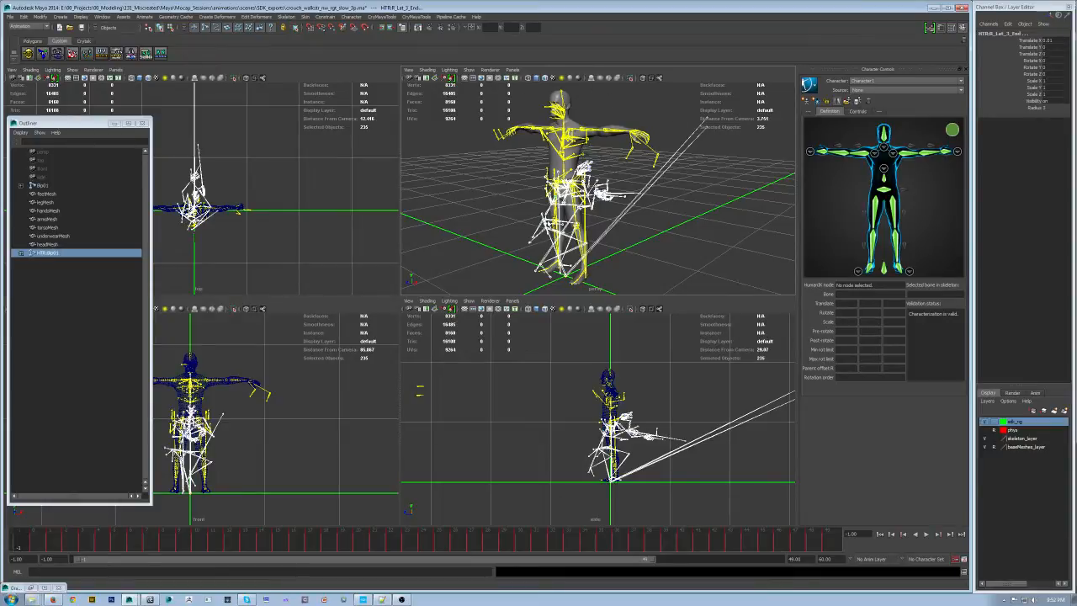
left_click_drag(578, 228, 704, 242, "alt")
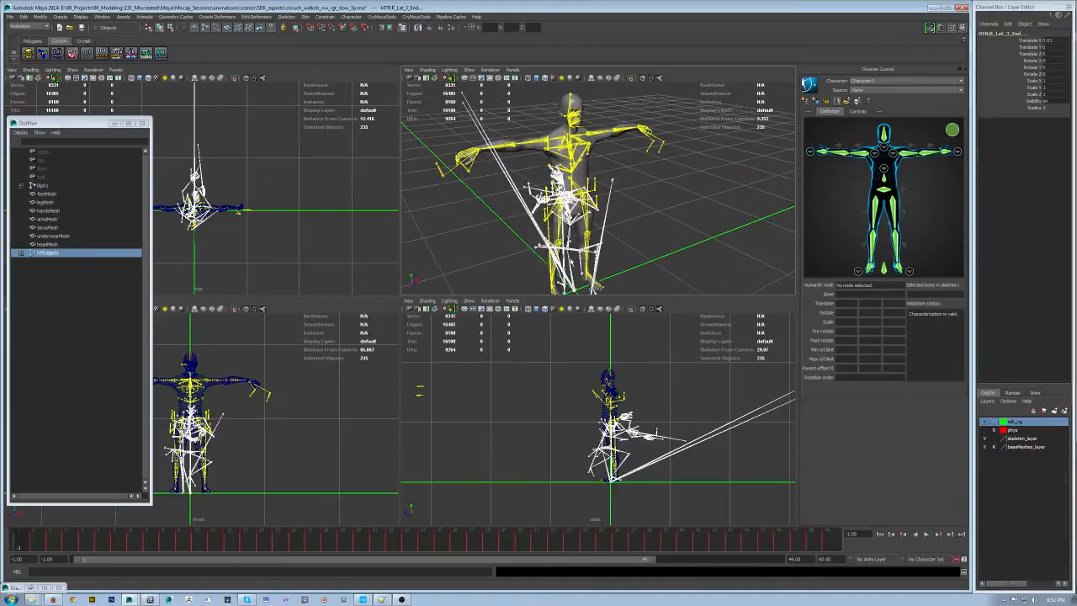
left_click(10, 16)
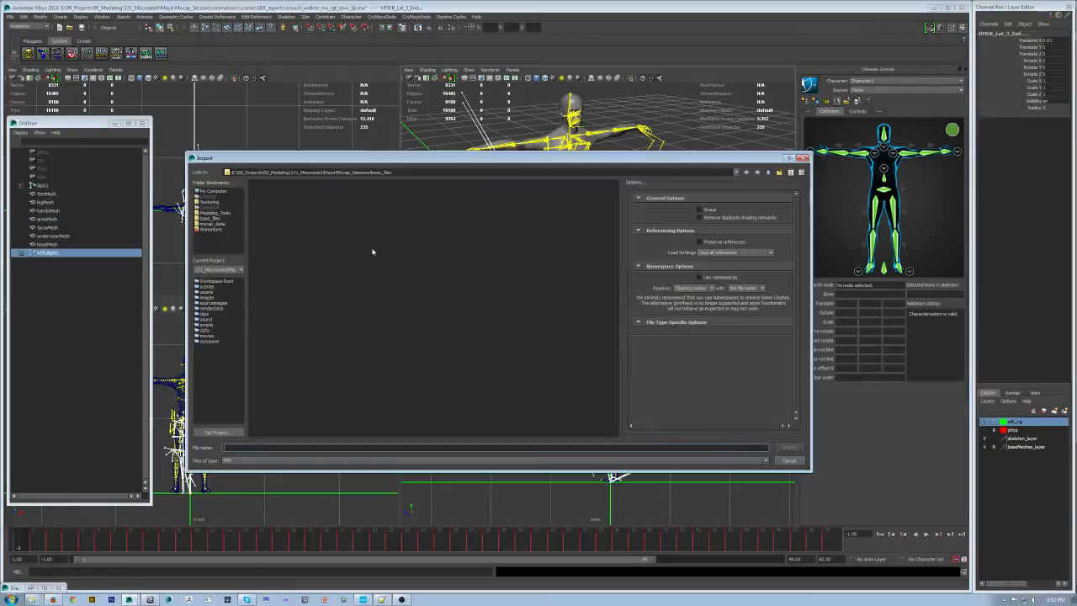
left_click(213, 218)
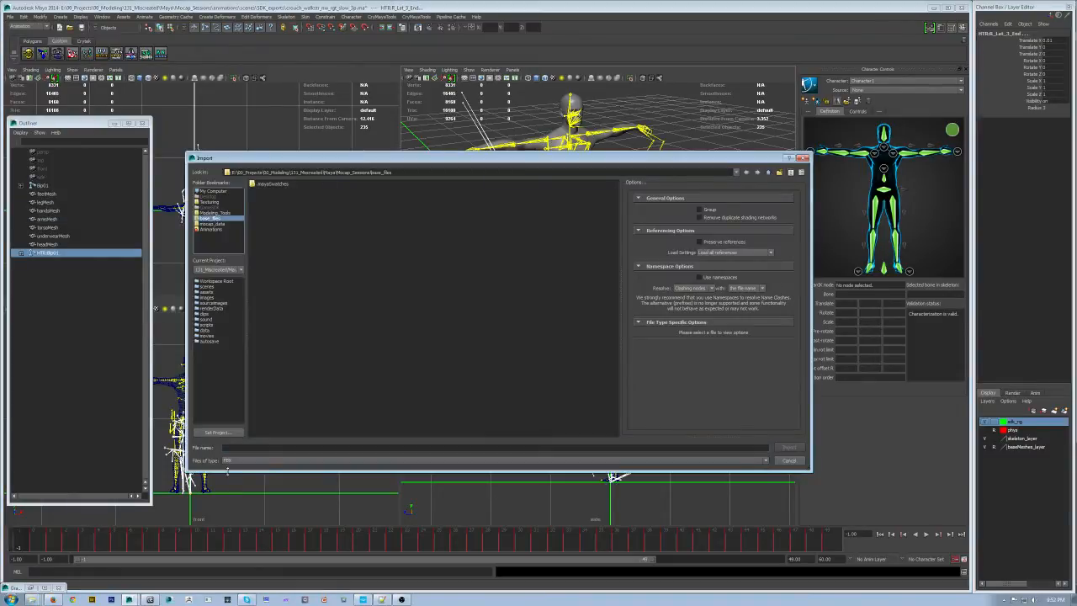
left_click(241, 461)
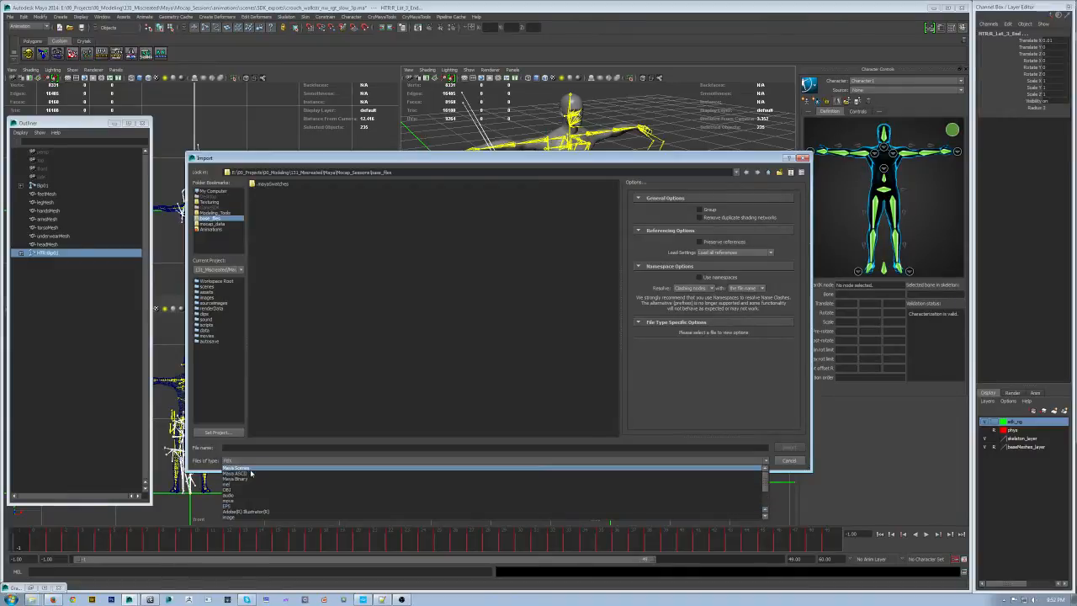
left_click(240, 467)
left_click(274, 192)
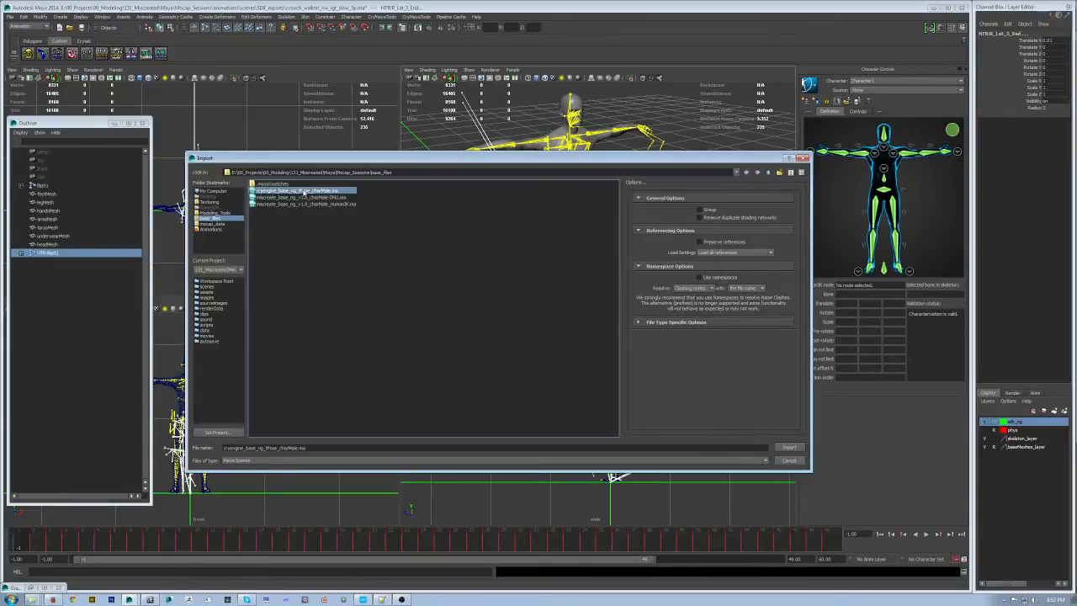
double_click(300, 192)
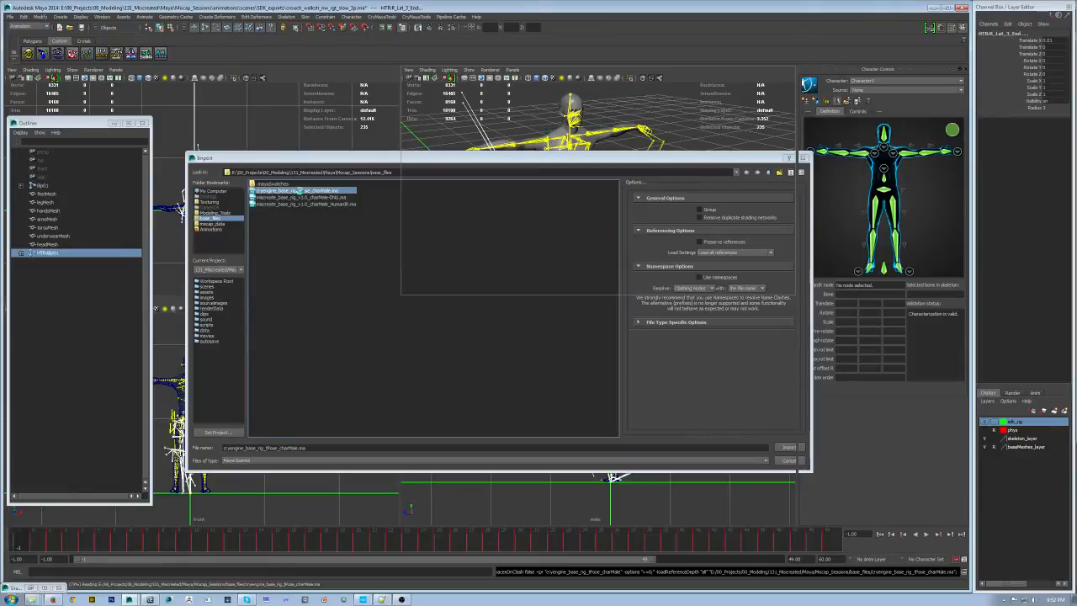
Hide the skeleton_layer, baseMeshes_layer and sdk_rig display layers to isolate the imported red T-pose skeleton
scroll(591, 260, "down", 5)
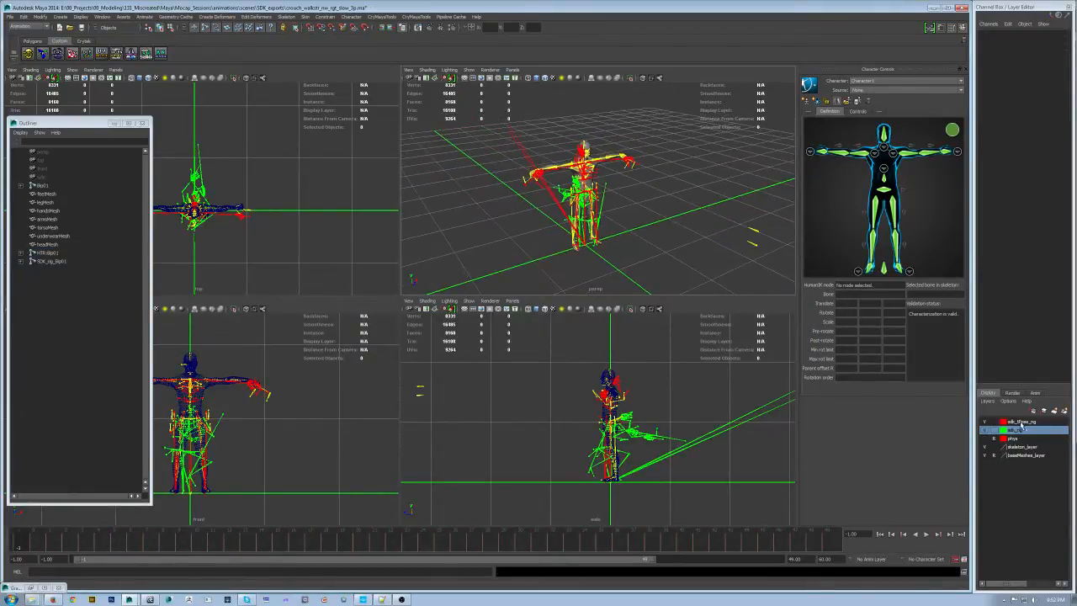
left_click(984, 447)
left_click(984, 455)
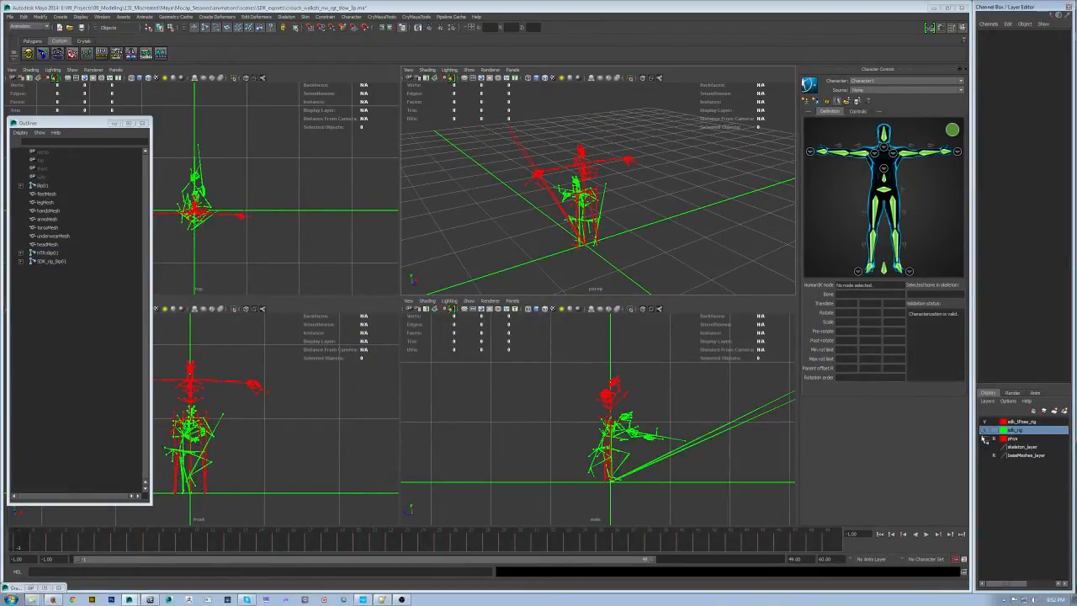
left_click(985, 430)
left_click_drag(635, 177, 640, 133, "alt")
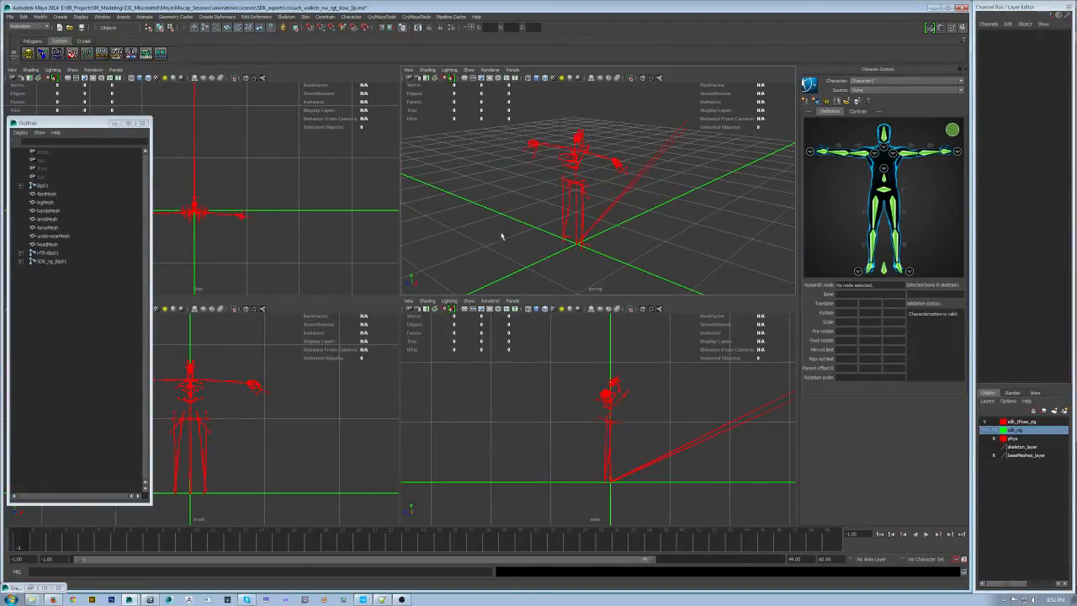
scroll(607, 174, "up", 3)
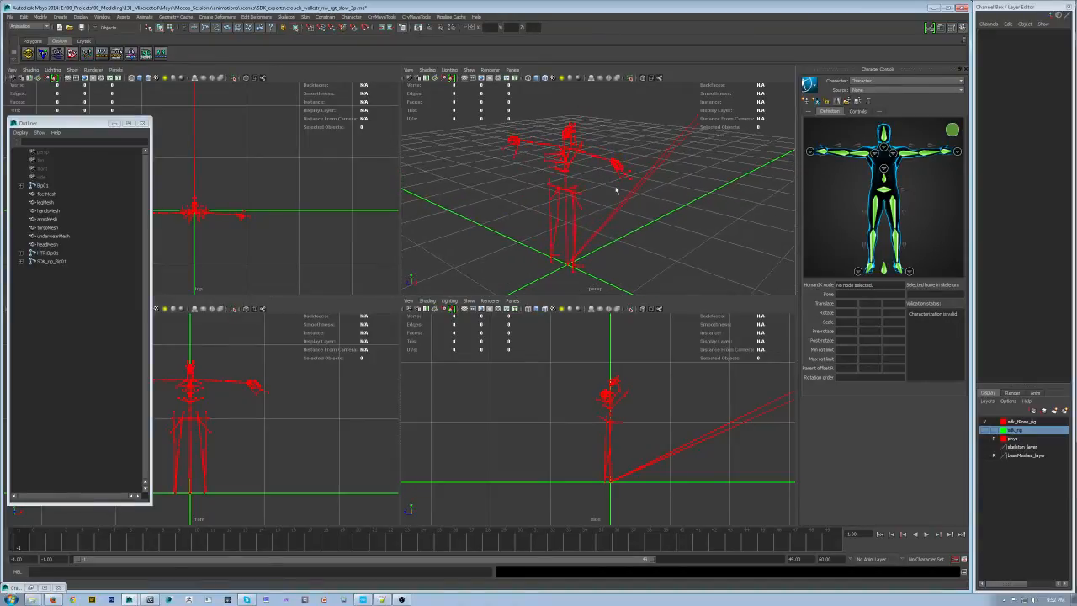
Inspect the red T-pose skeleton from several angles at frame -1 and select its root joint SDK_rig_Bip01
left_click(42, 550)
left_click(33, 548)
left_click(19, 548)
left_click_drag(547, 208, 718, 219, "alt")
left_click_drag(658, 157, 584, 185, "alt")
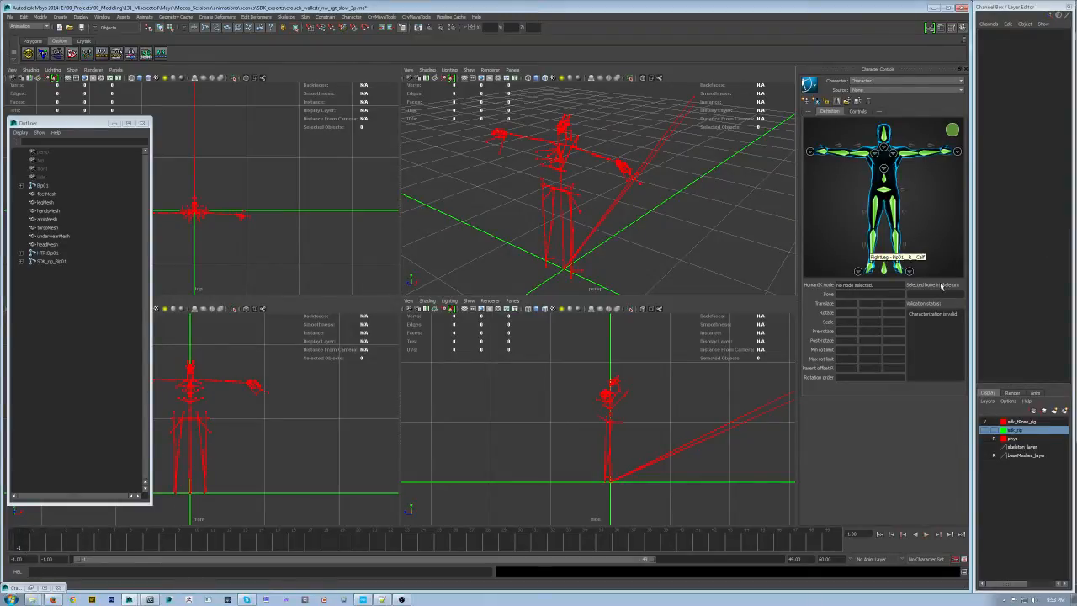
left_click(46, 261)
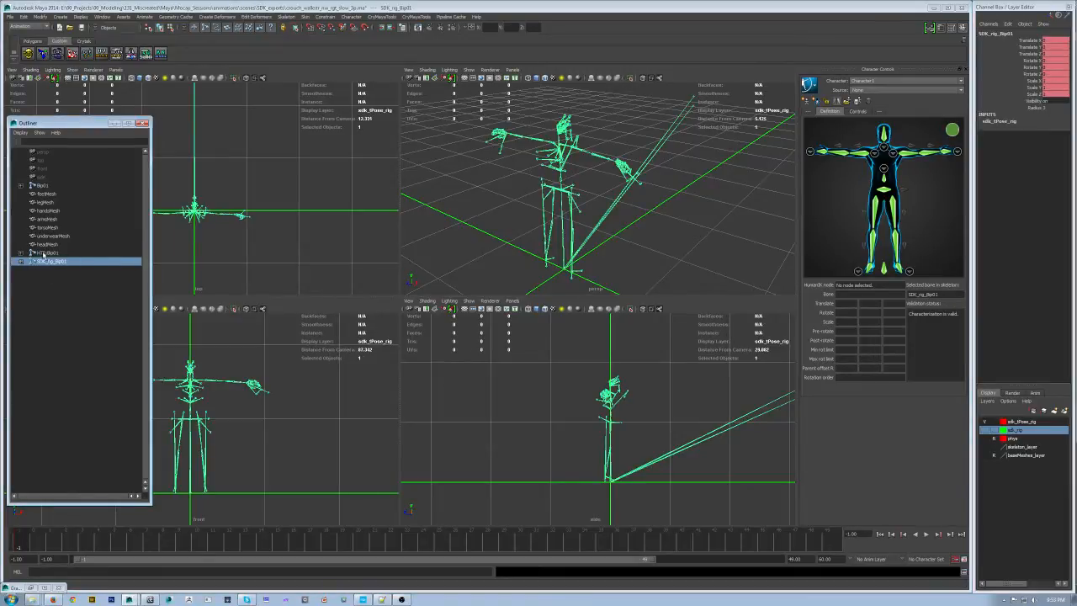
left_click(20, 547)
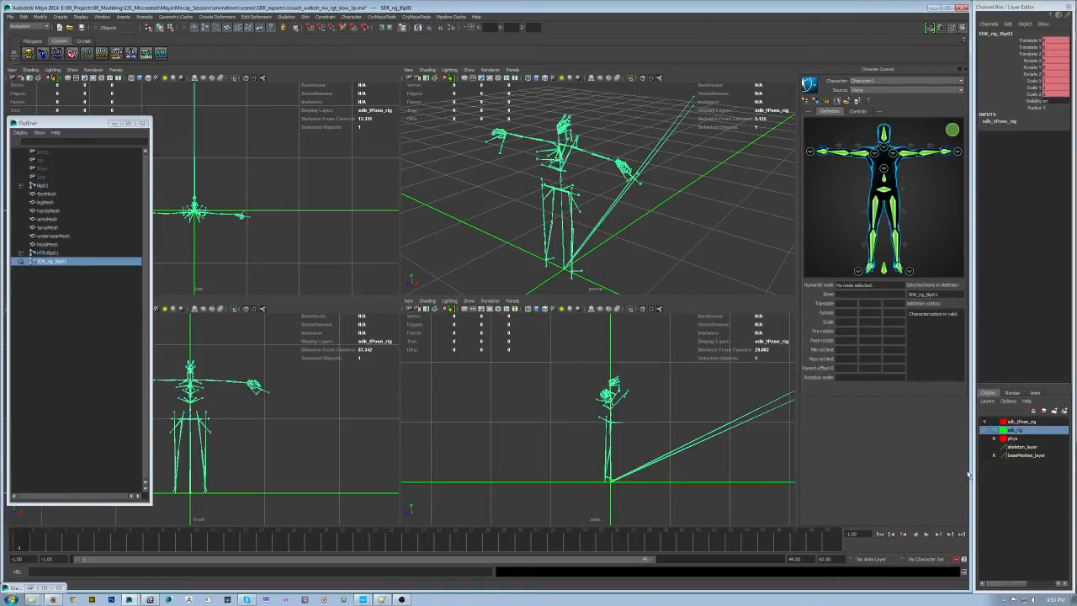
Show the sdk_rig display layer again beside the T-pose skeleton and clear the selection
left_click(985, 430)
left_click_drag(720, 241, 795, 237, "alt")
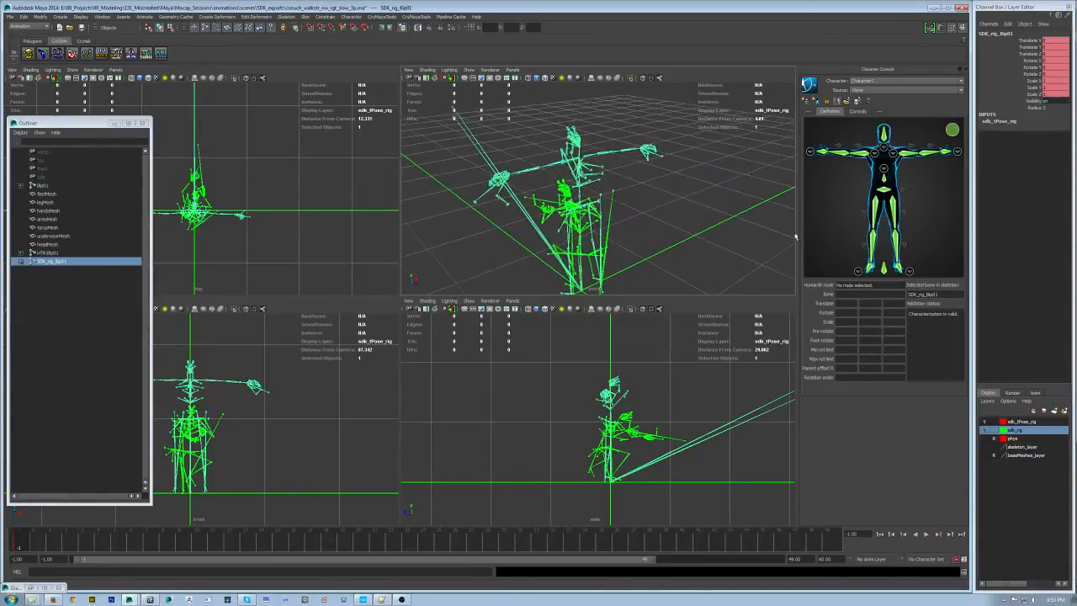
scroll(743, 249, "down", 3)
left_click(742, 249)
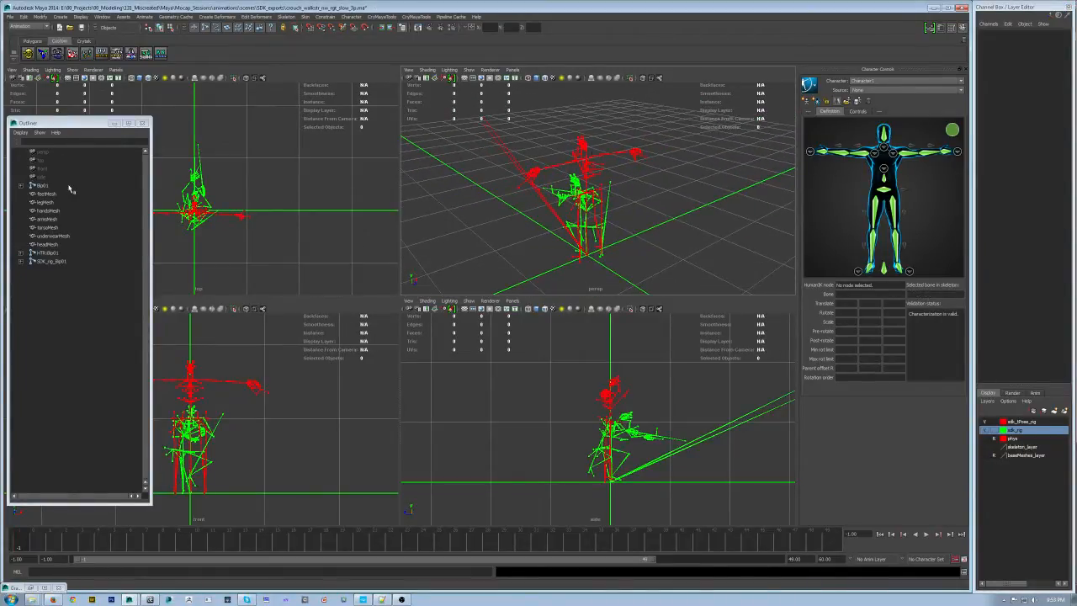
Select the SDK_rig_Bip01 root and then the HTR:Bip01 root to compare both skeletons, and move to frame 0
left_click(133, 262)
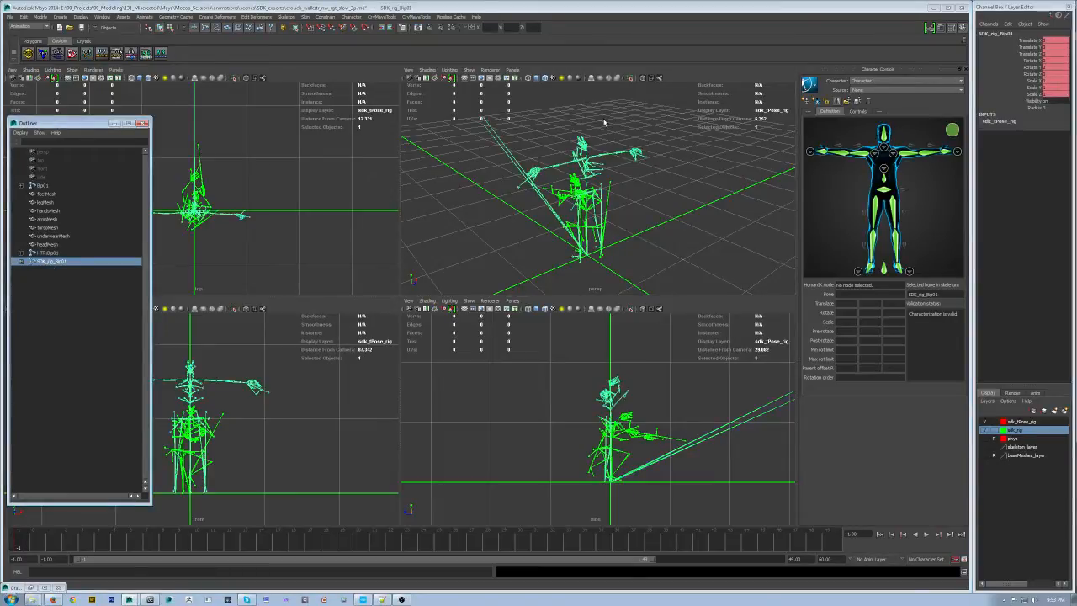
left_click(72, 253)
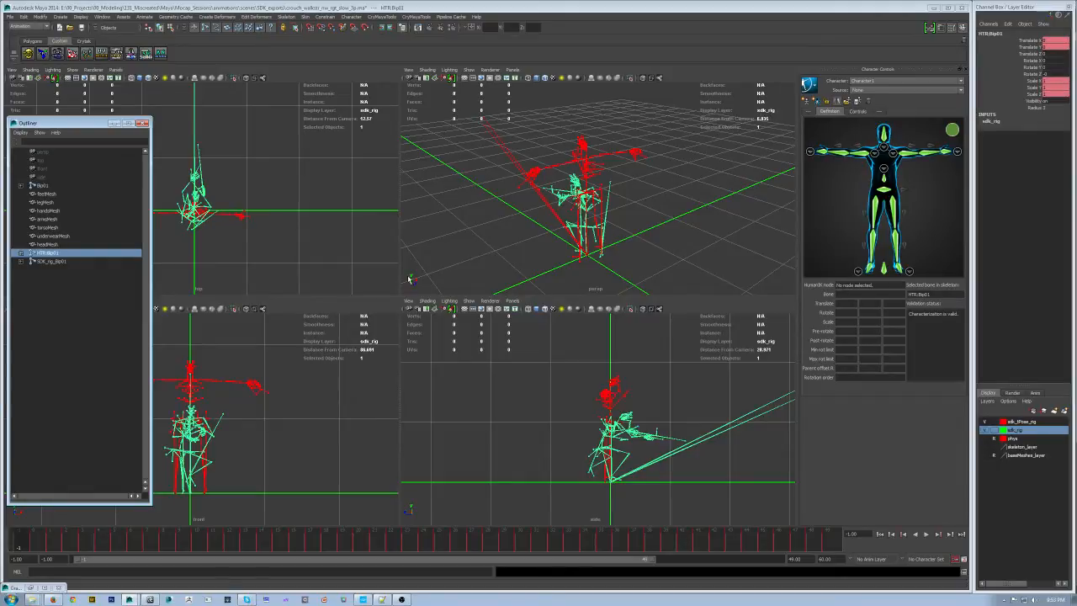
left_click_drag(22, 547, 38, 548)
middle_click(716, 231)
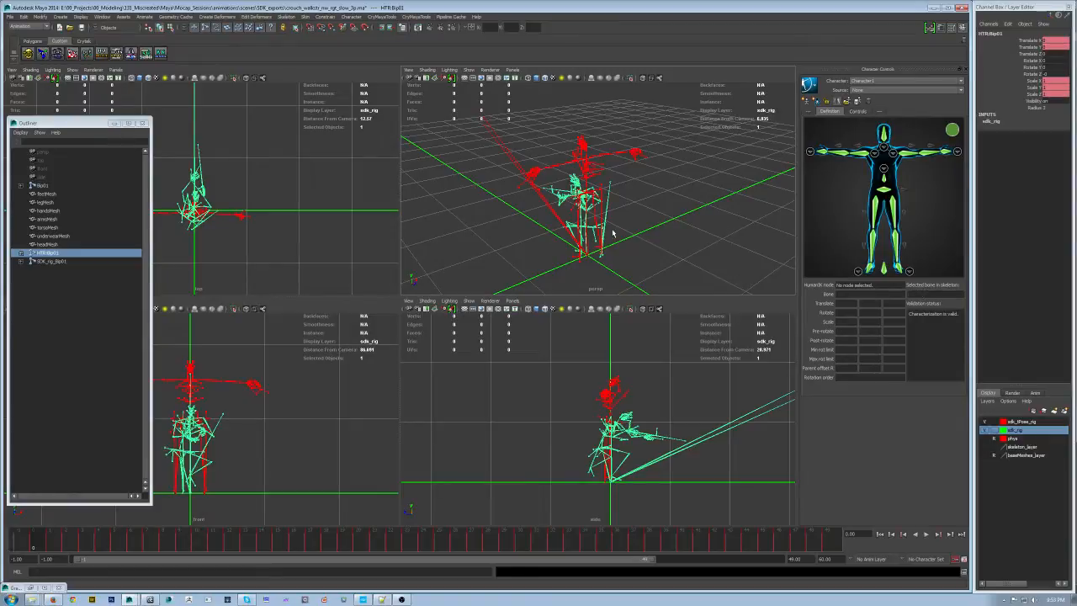
Check the transform channels of individual crouching-skeleton joints at frame 0, including the neck and both thighs
left_click(612, 202)
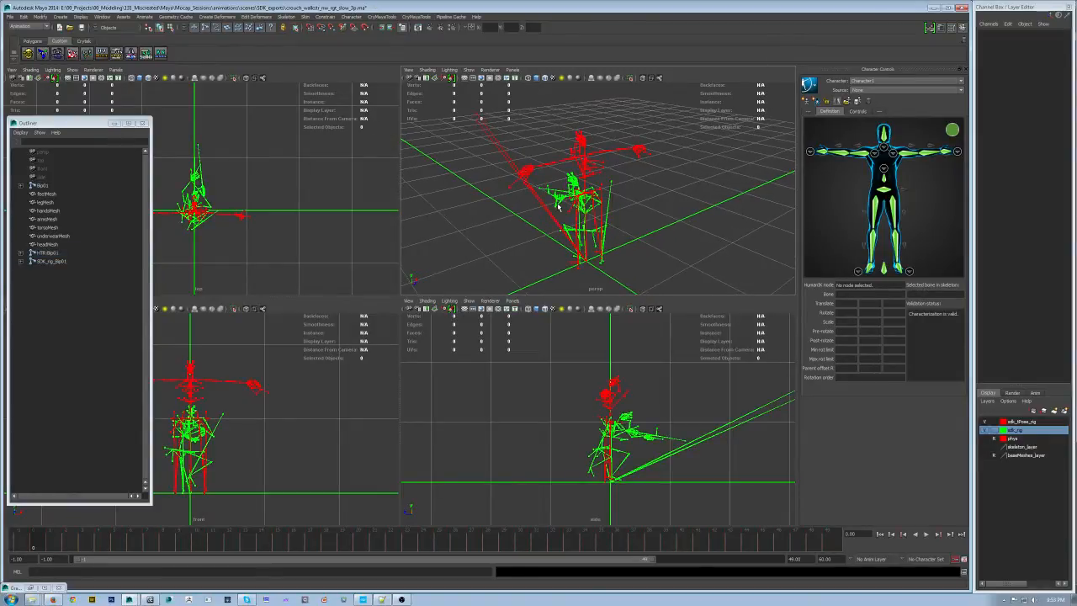
left_click(558, 207)
left_click(572, 195)
left_click(576, 186)
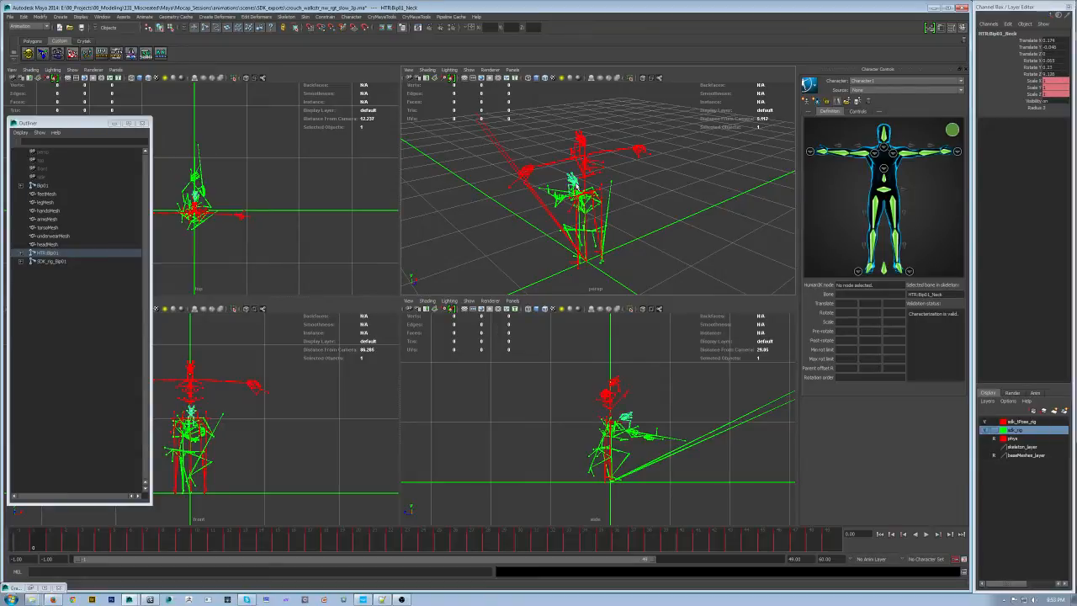
left_click(594, 237)
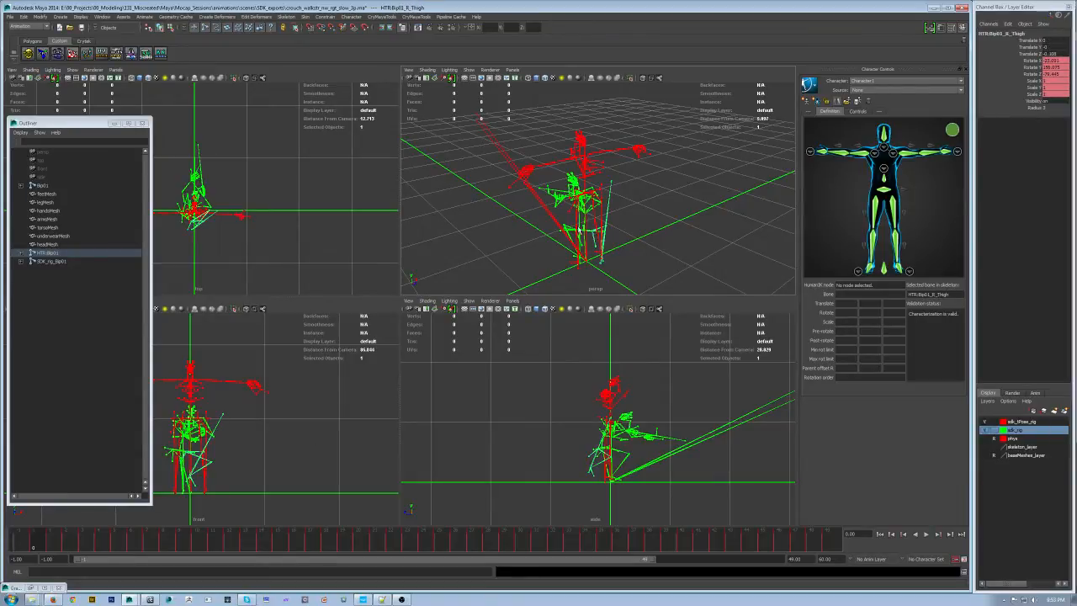
left_click(567, 229)
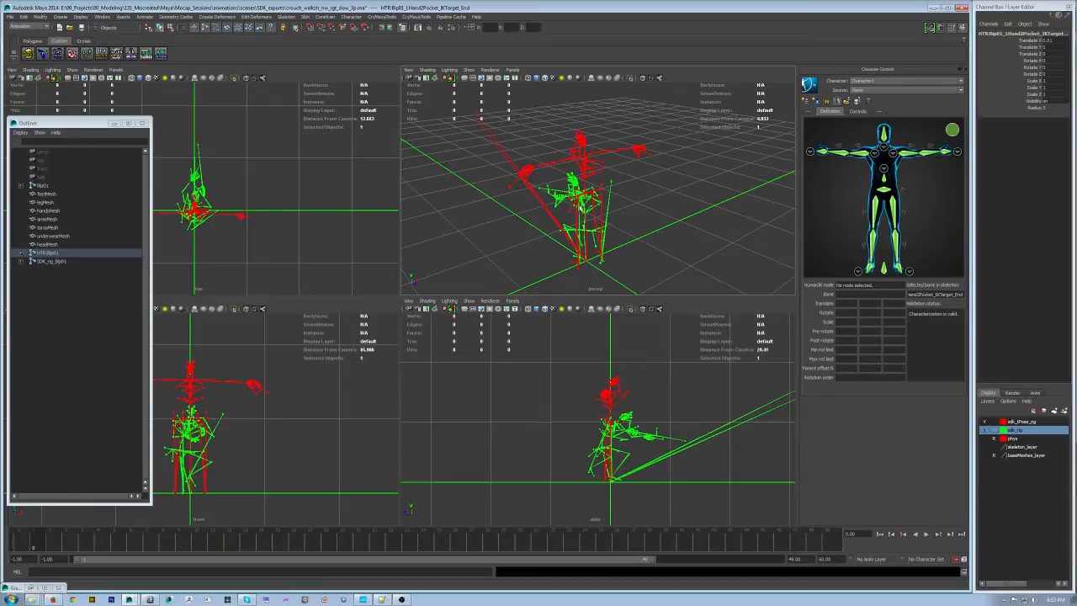
scroll(630, 191, "up", 2)
left_click(567, 237)
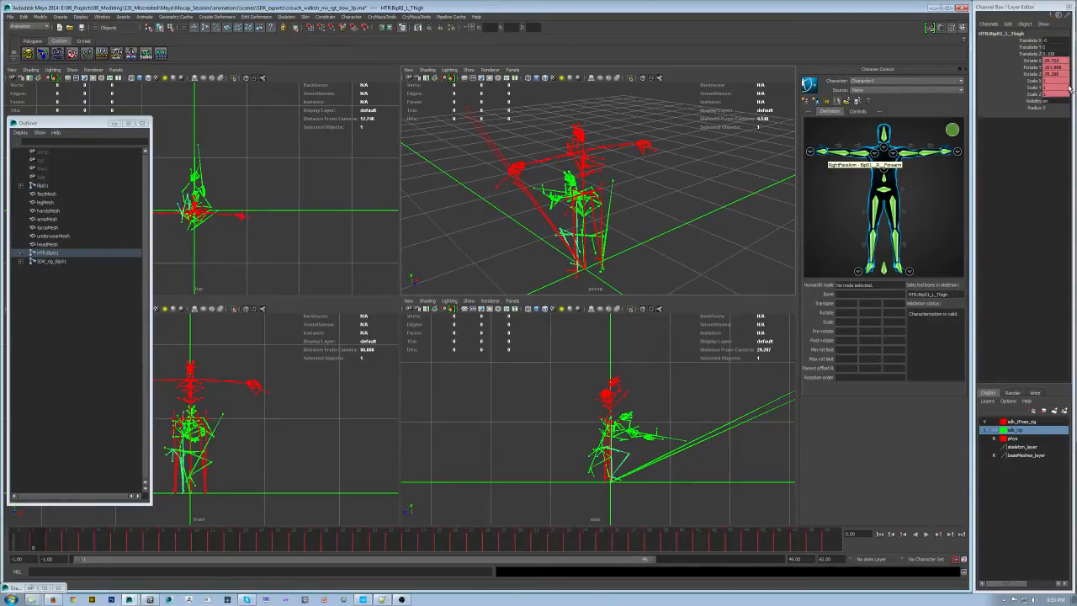
Select all joints under HTR:Bip01 and expand the root and pelvis branches to check the selection
left_click(47, 253)
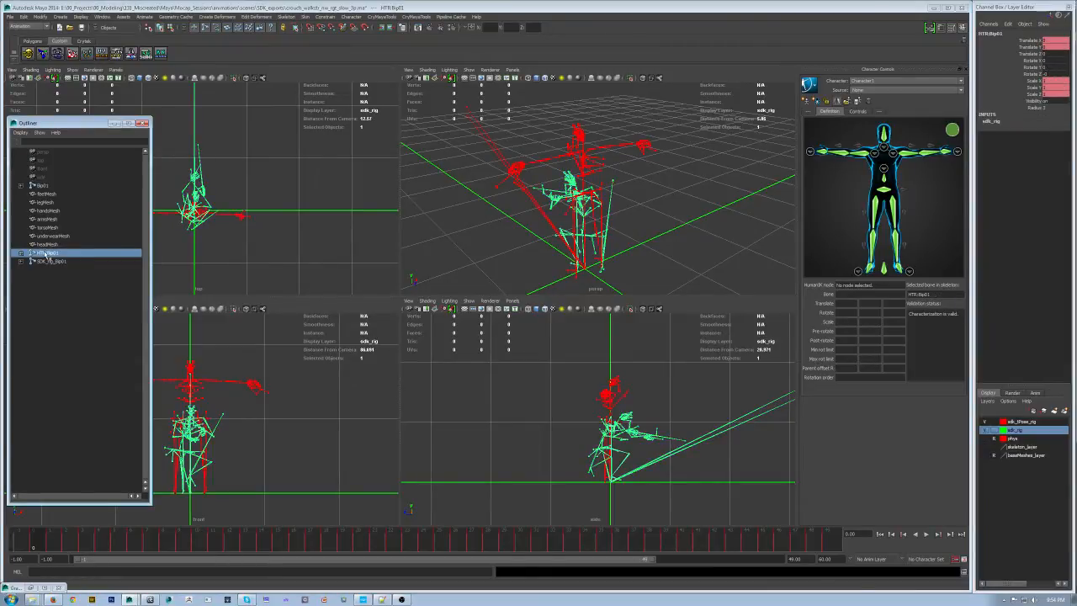
left_click_drag(643, 181, 593, 202, "alt")
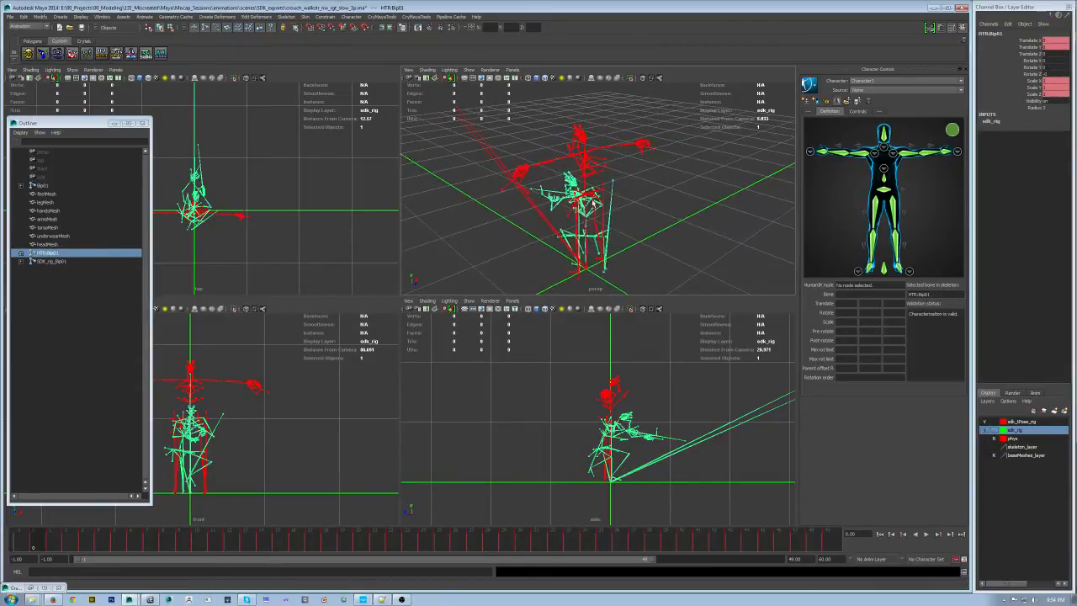
left_click(146, 53)
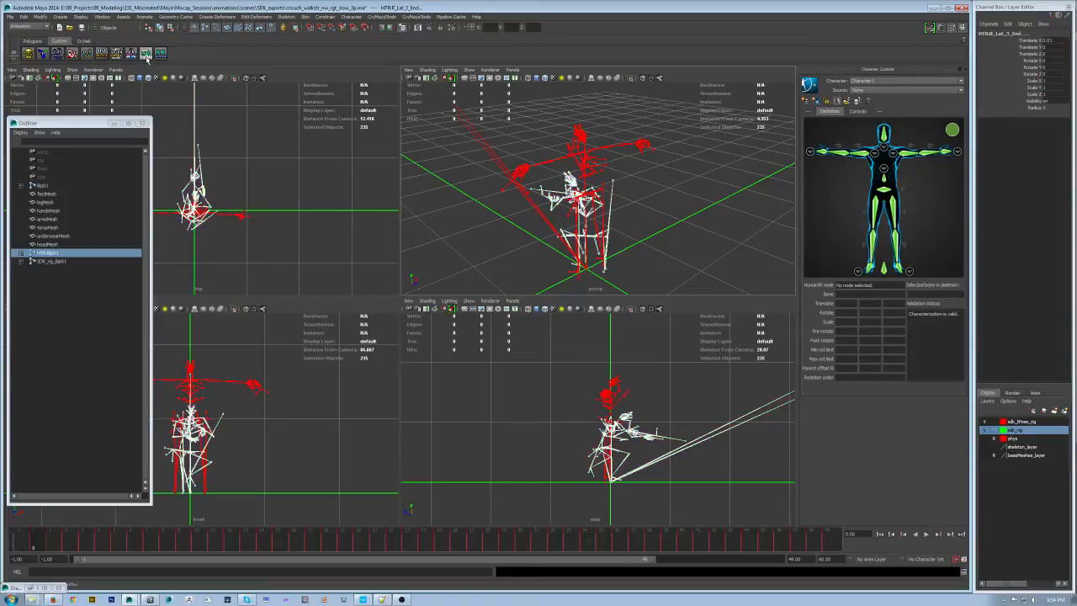
left_click(21, 253)
left_click(29, 287)
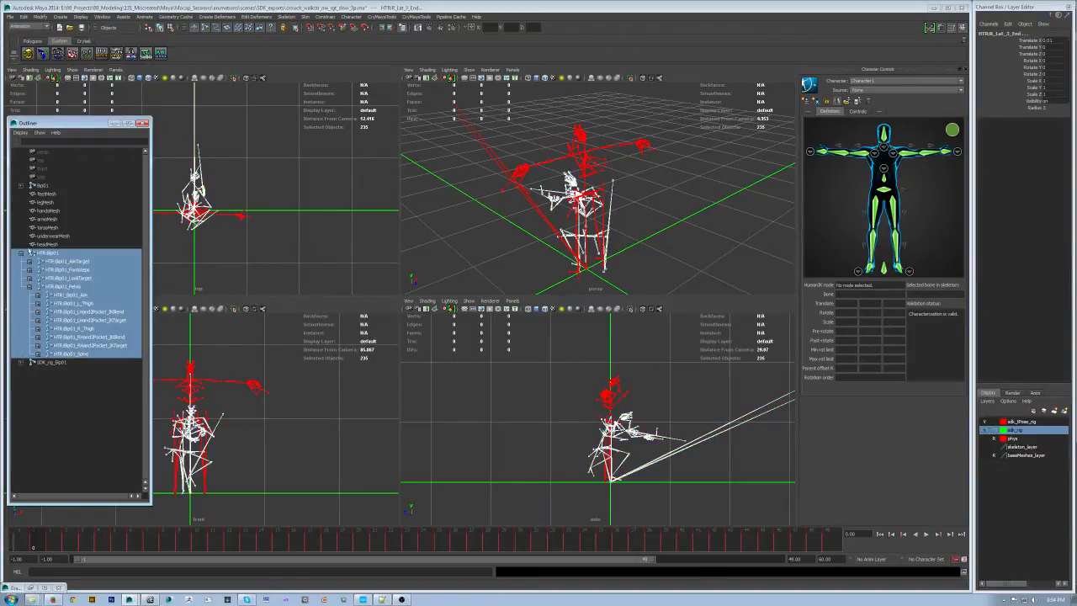
Reselect only the HTR:Bip01 root, apply Select Hierarchy to include all its child joints, and collapse the branch
left_click(59, 253)
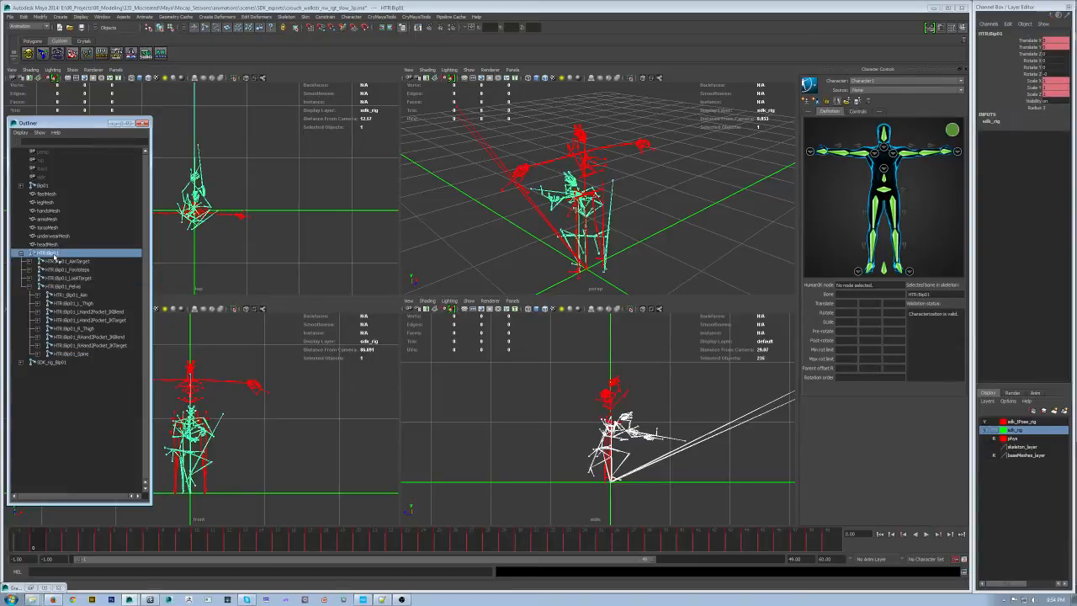
left_click(26, 17)
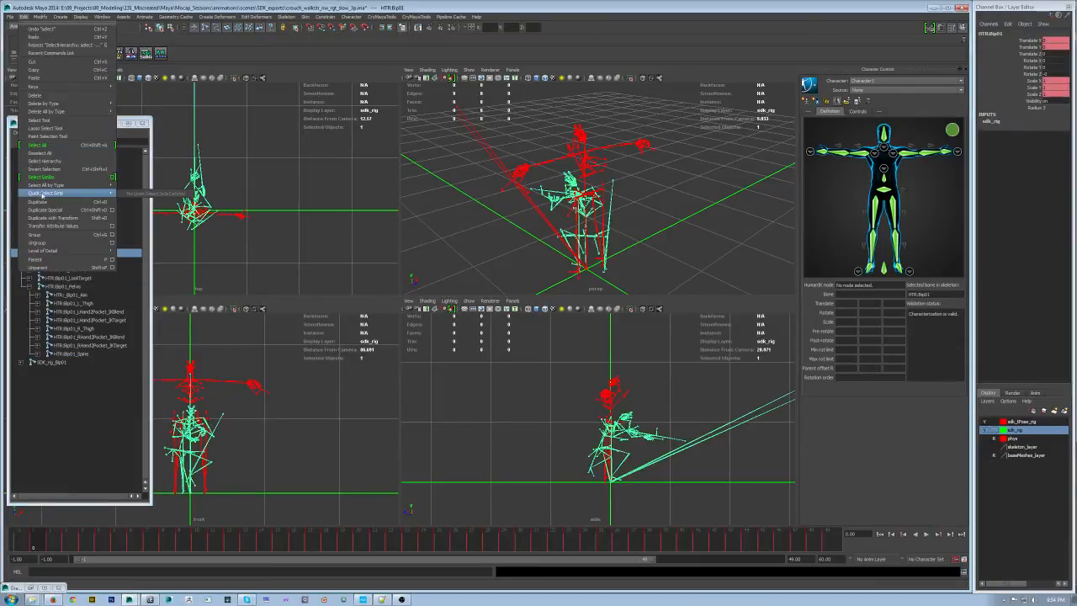
left_click(57, 162)
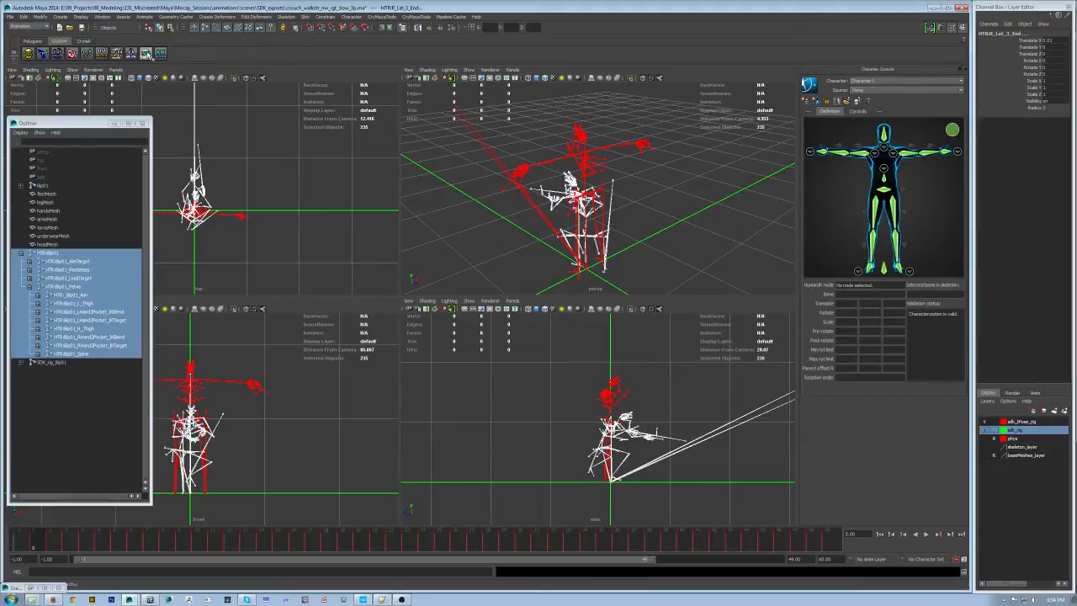
left_click(20, 254)
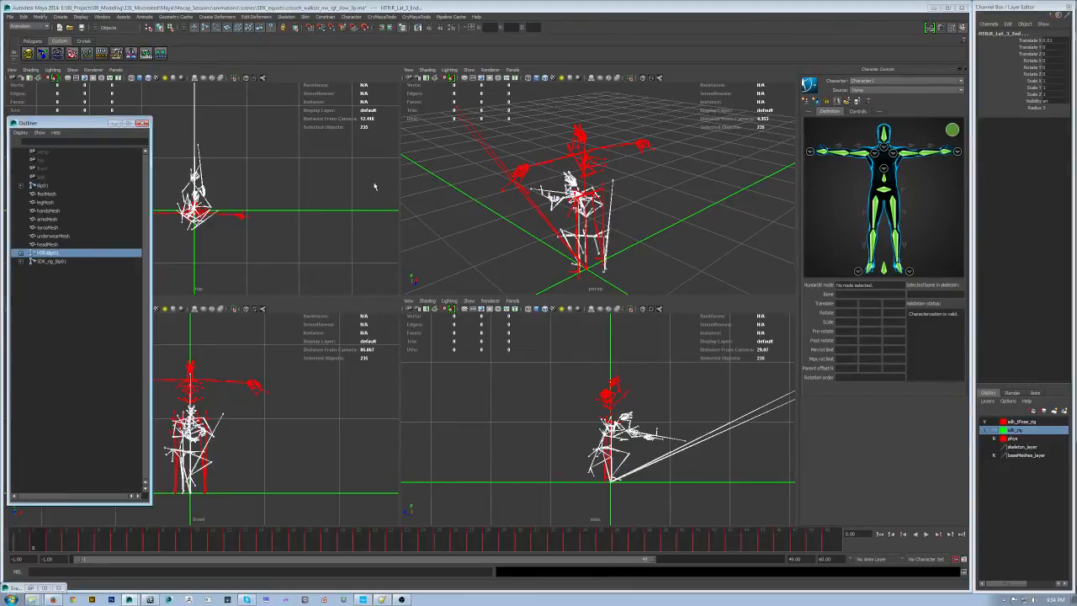
Key the translate, rotate and scale channels of all selected HTR:Bip01 joints at frame 0
key("alt+v")
left_click_drag(51, 551, 39, 549)
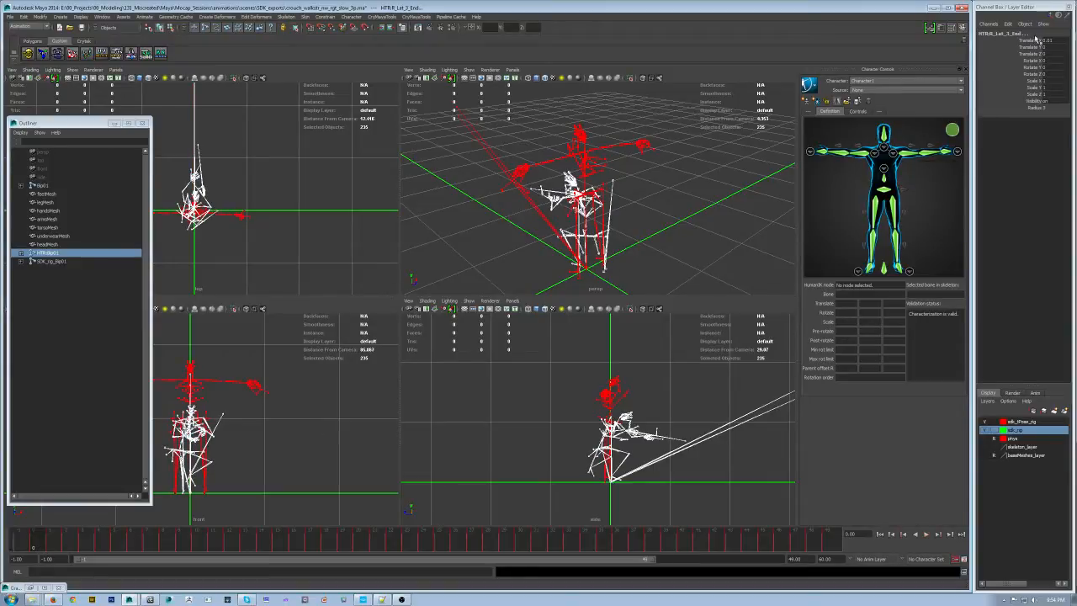
left_click_drag(1040, 41, 1040, 95)
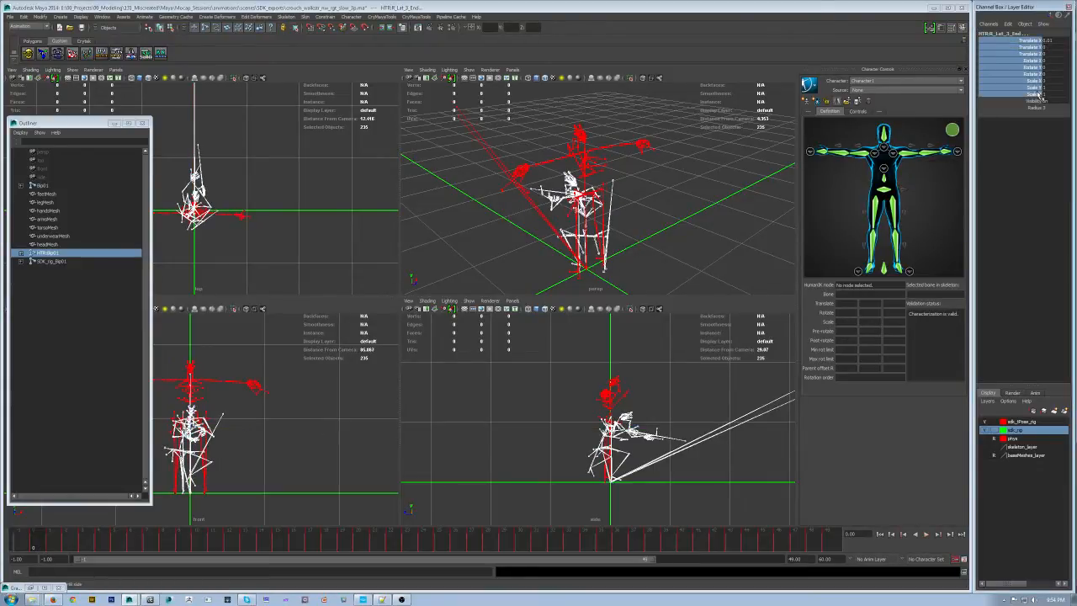
right_click(1039, 54)
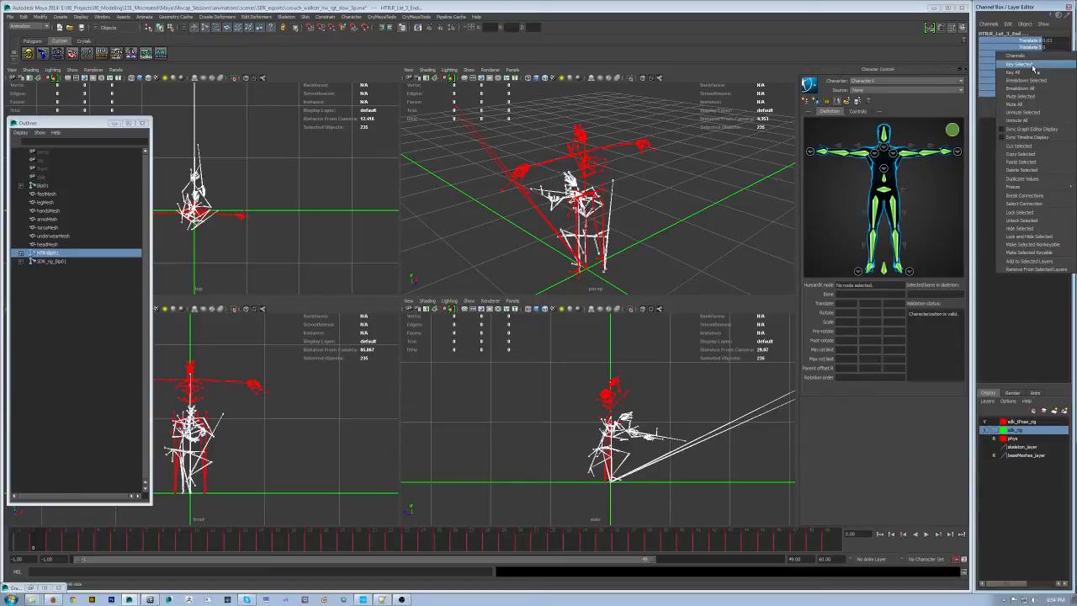
left_click(1033, 65)
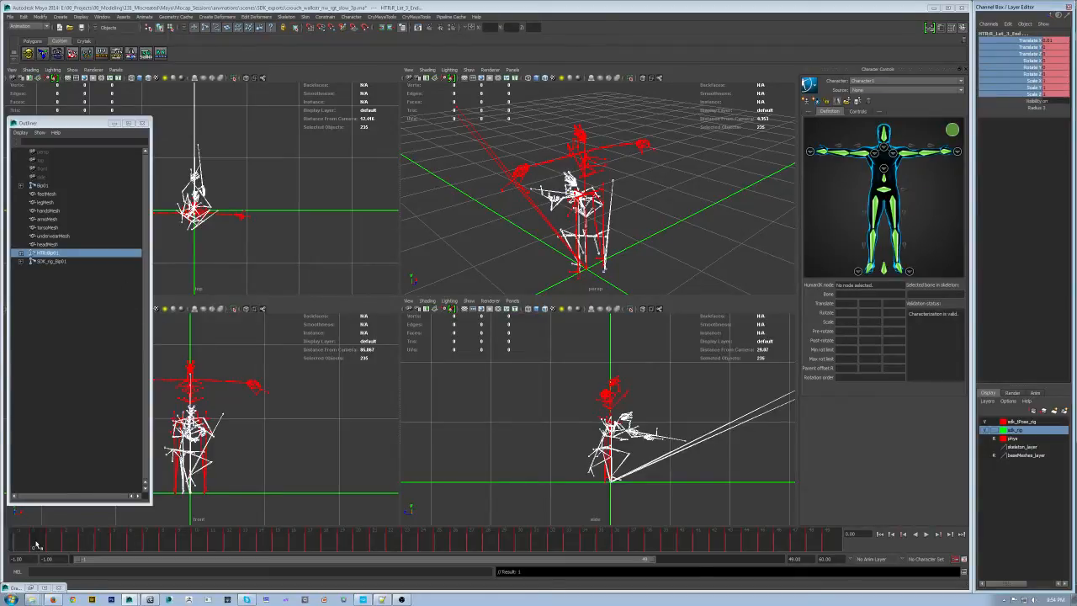
Play back the keyed crouch animation and move the current time to frame -1
key("alt+v")
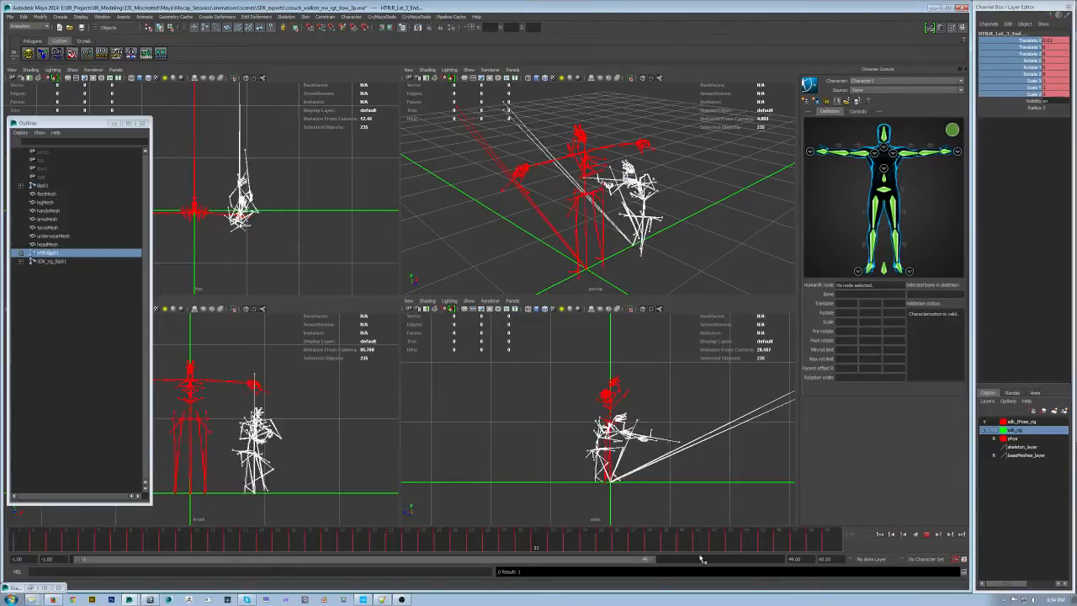
left_click_drag(43, 560, 17, 542)
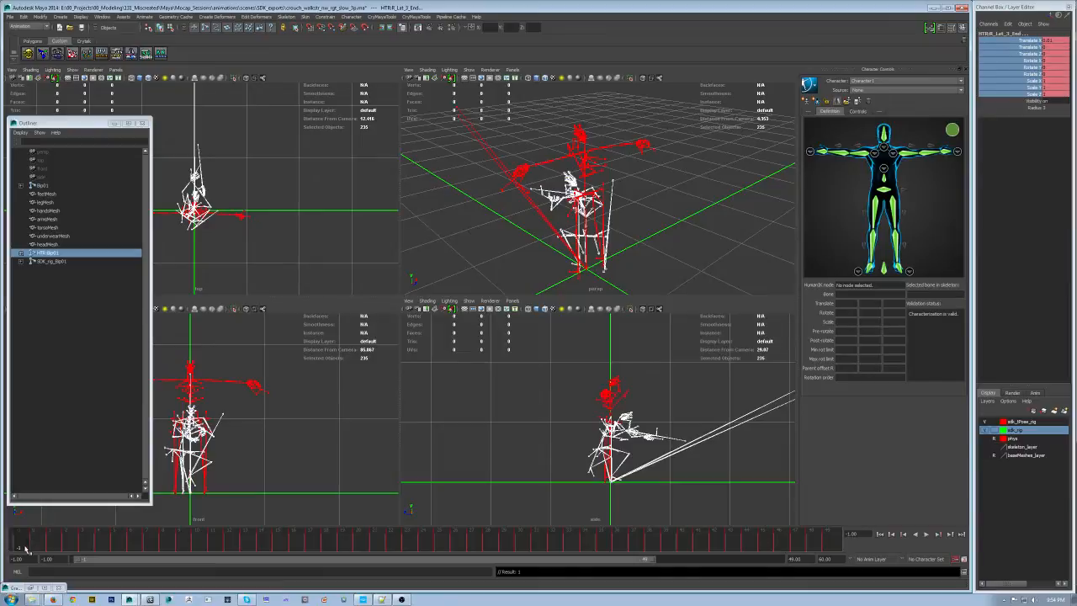
left_click(680, 204)
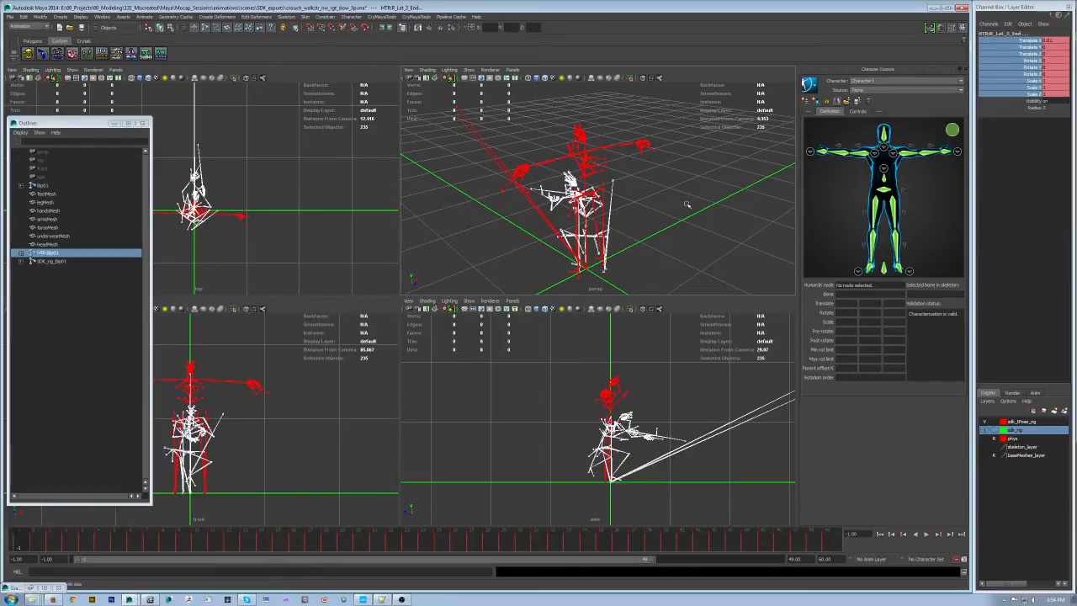
Select the SDK_rig_Bip01 root with its full joint hierarchy and copy its keys at frame -1
left_click(48, 261)
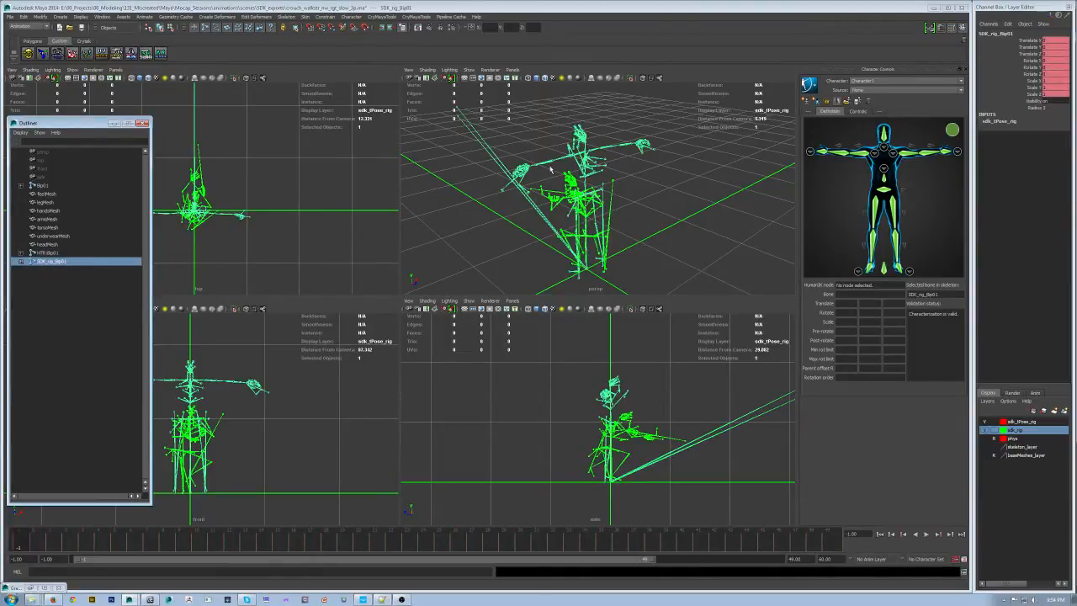
left_click(146, 53)
left_click(21, 262)
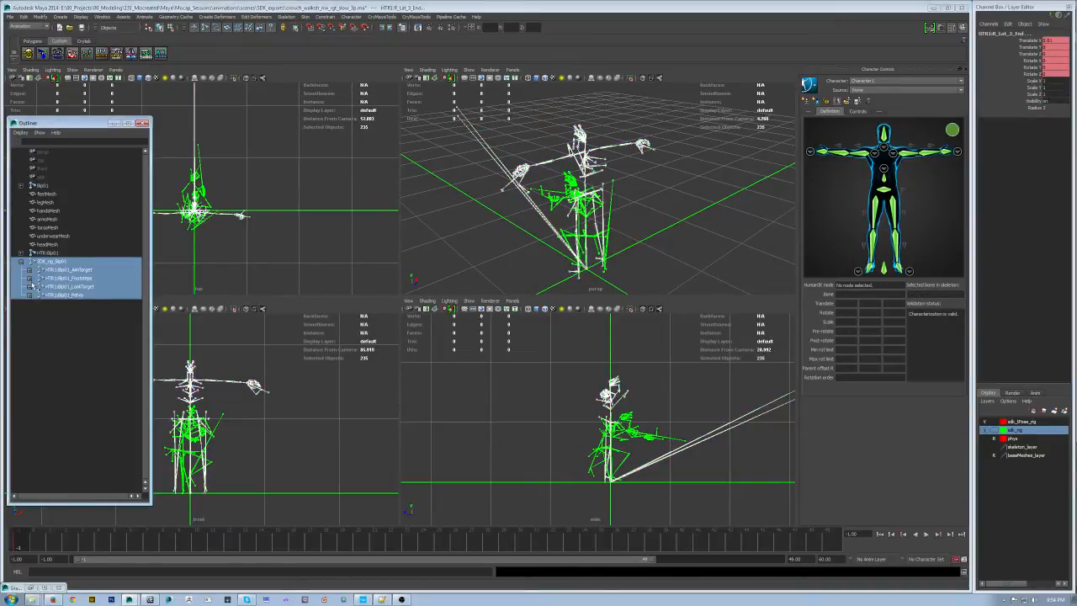
left_click(21, 540, "shift")
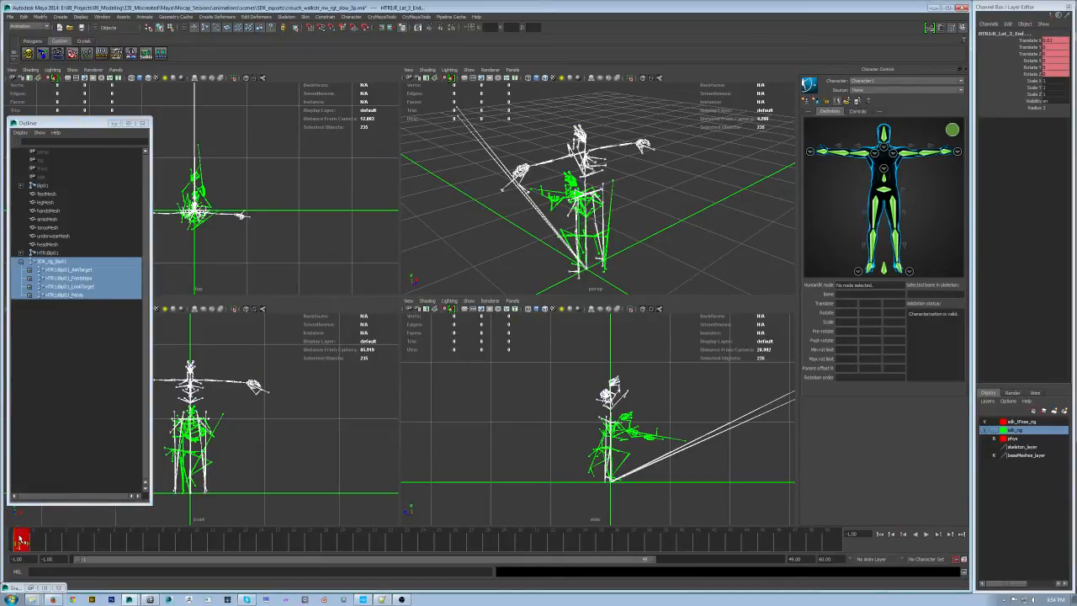
right_click(20, 540)
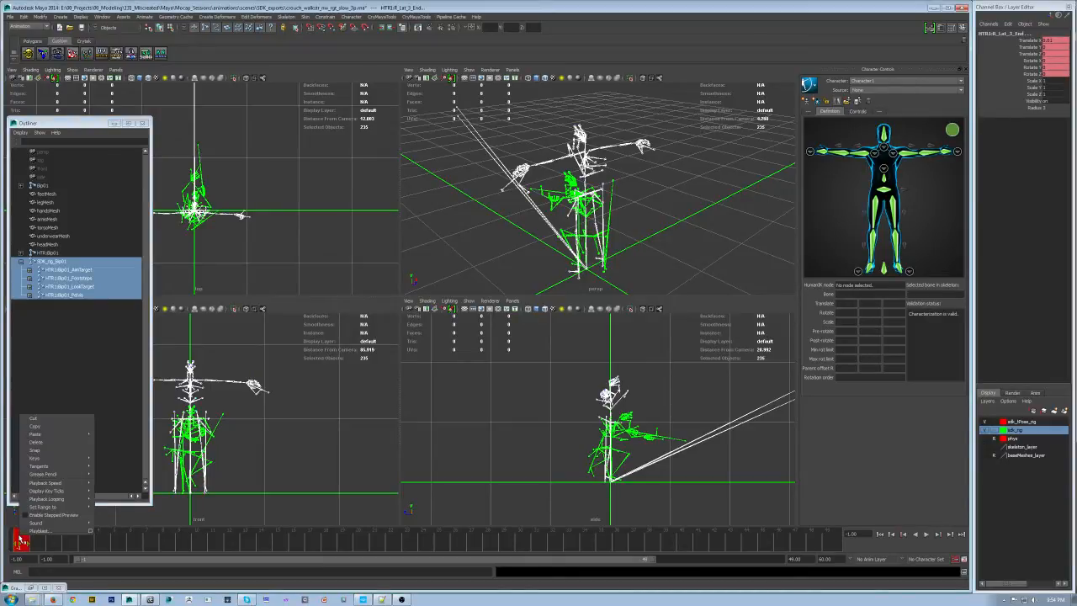
left_click(43, 427)
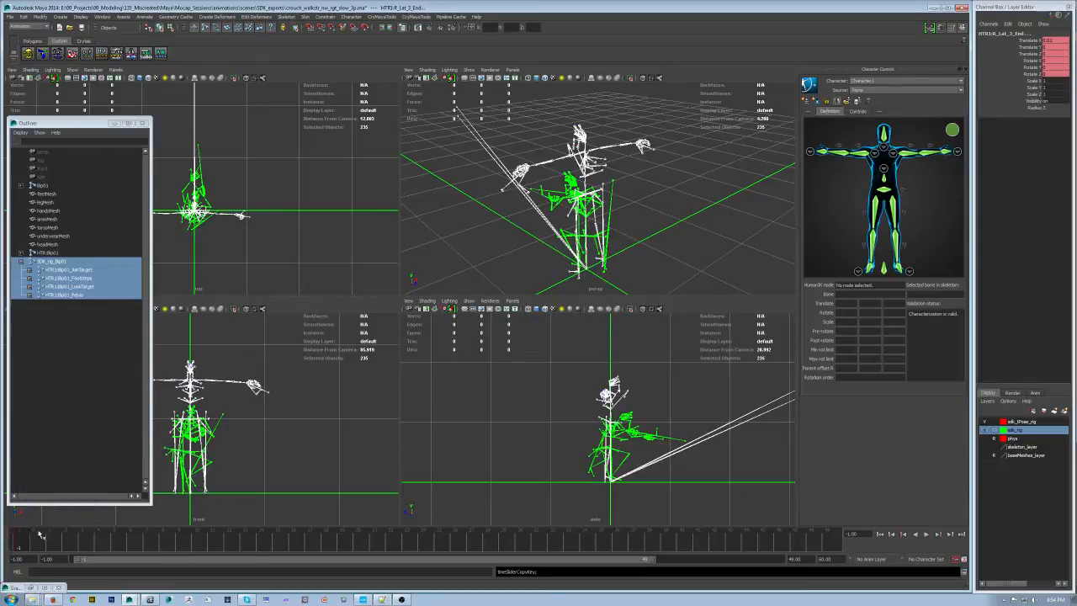
Select the HTR:Bip01 root with its full joint hierarchy and paste the copied T-pose keys at frame -1
left_click(51, 255)
left_click(51, 253)
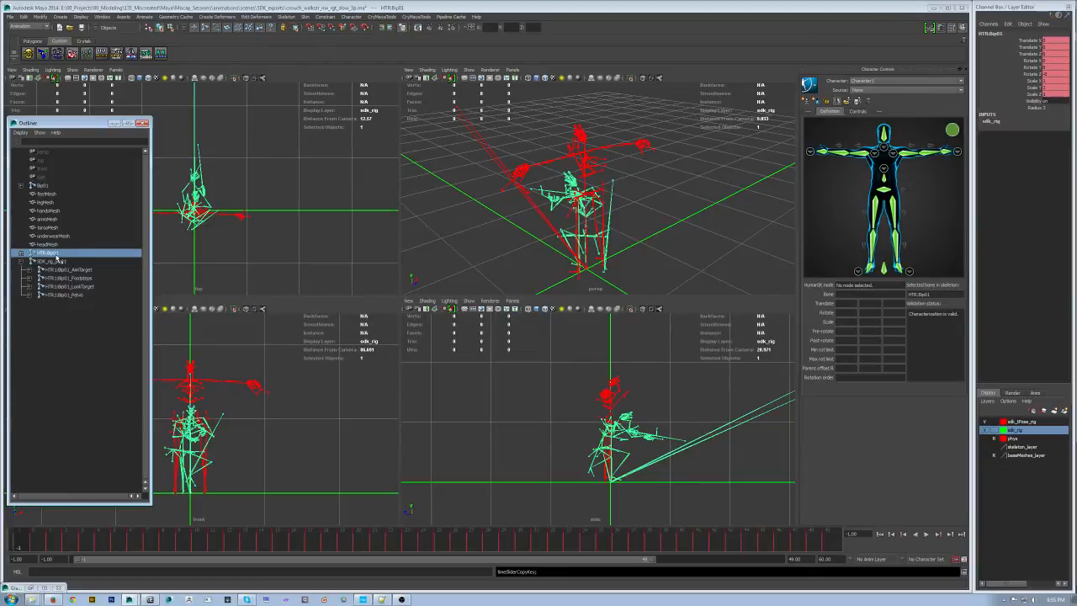
left_click(145, 53)
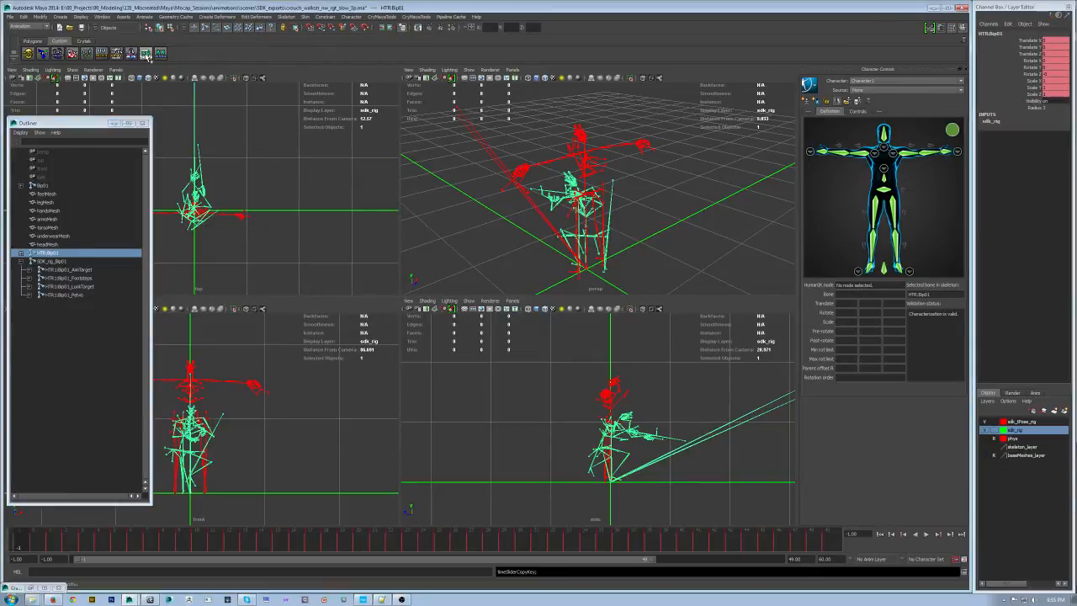
left_click(22, 544, "shift")
right_click(22, 543)
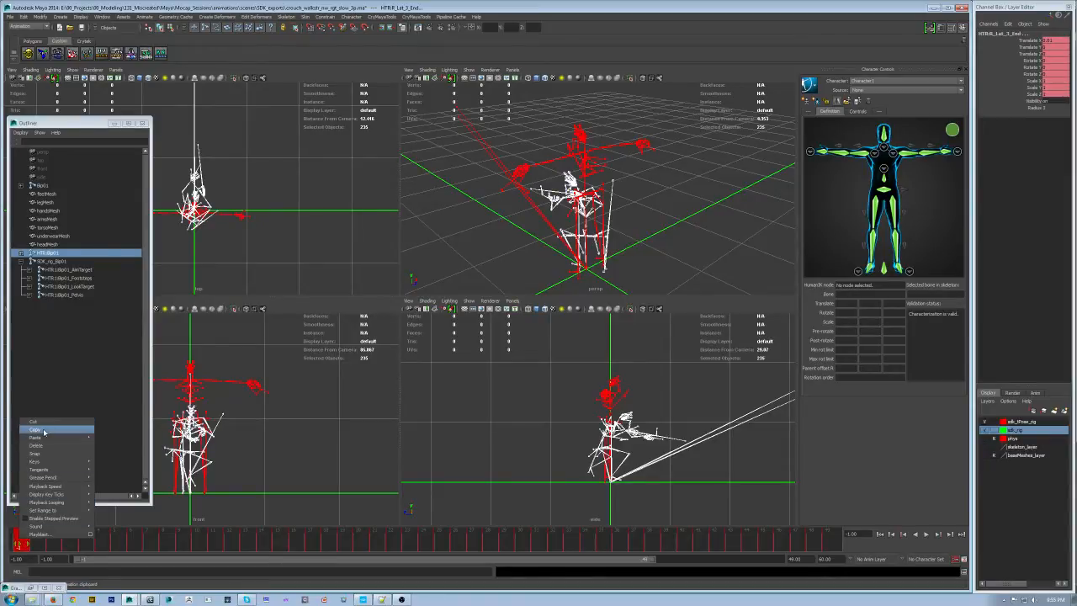
mouse_move(38, 438)
left_click(117, 440)
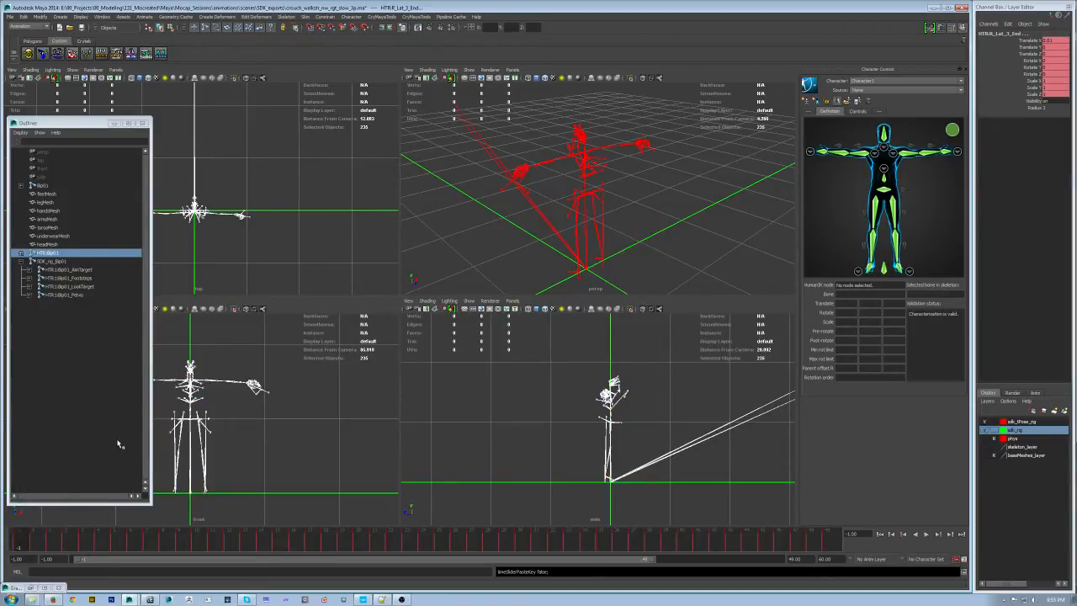
Hide the sdk_tPose_rig layer and check the HTR:Bip01 skeleton by playing the animation and returning to frame -1
left_click(985, 421)
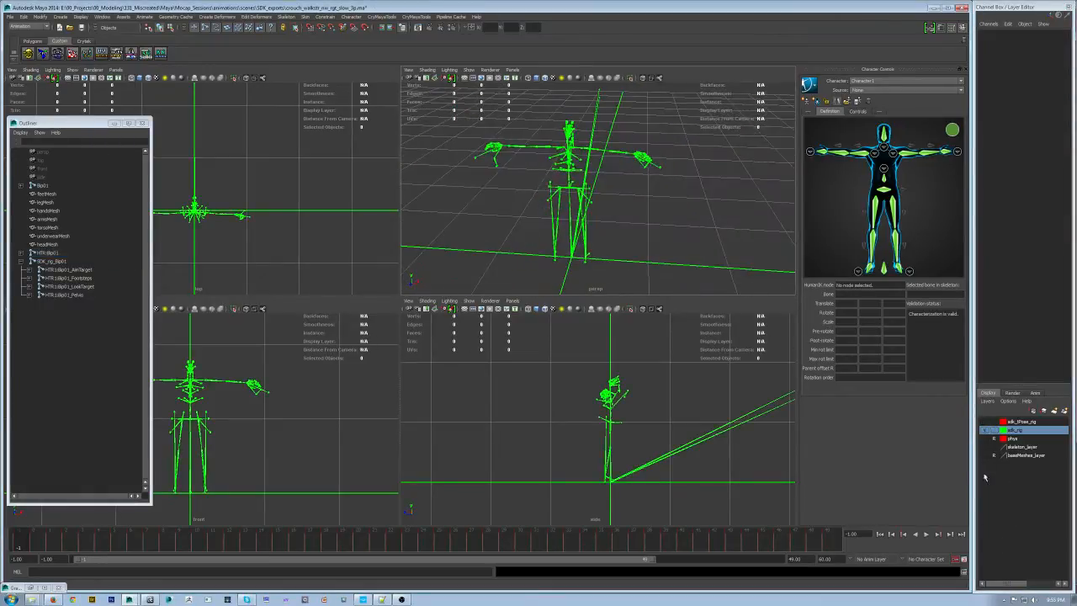
left_click(985, 422)
left_click(985, 421)
mouse_move(648, 229)
left_mouse_down("alt")
mouse_move(605, 225)
mouse_move(664, 224)
mouse_move(656, 230)
left_mouse_up("alt")
left_click(985, 422)
left_click(985, 422)
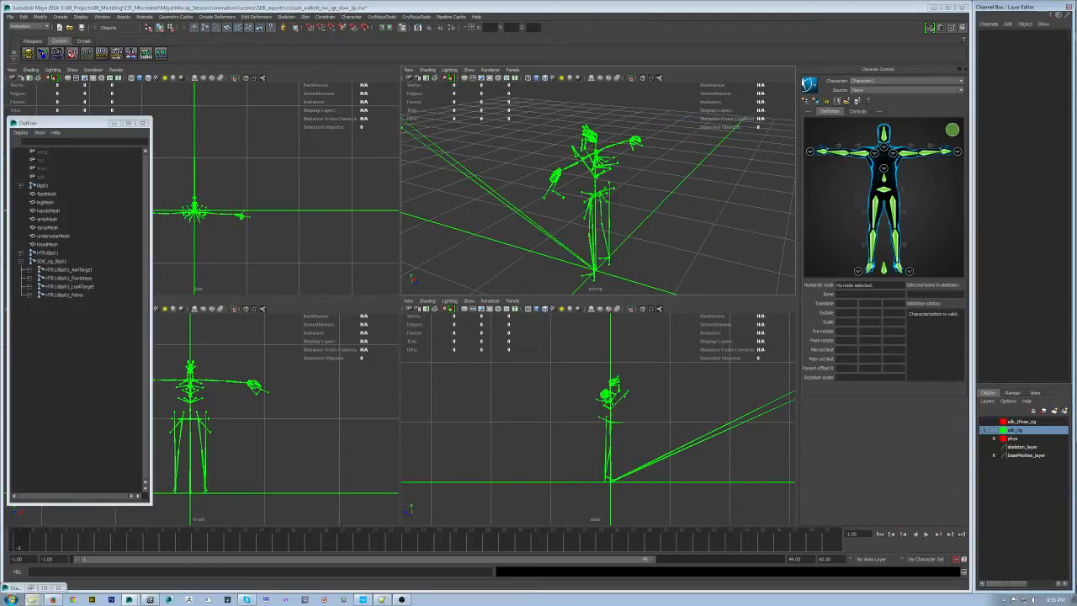
key("alt+v")
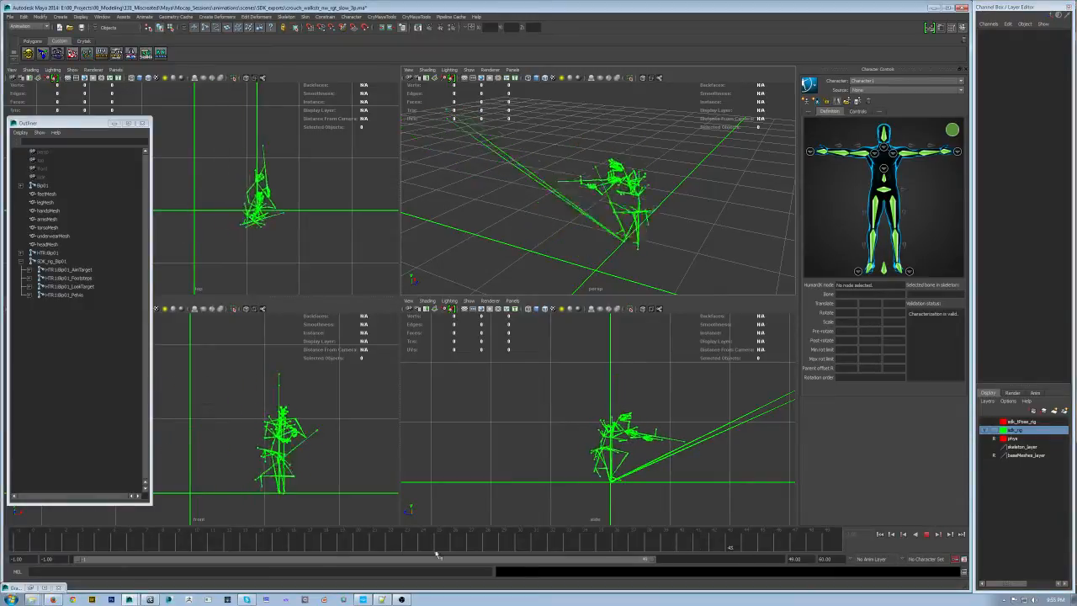
left_click_drag(435, 549, 3, 544)
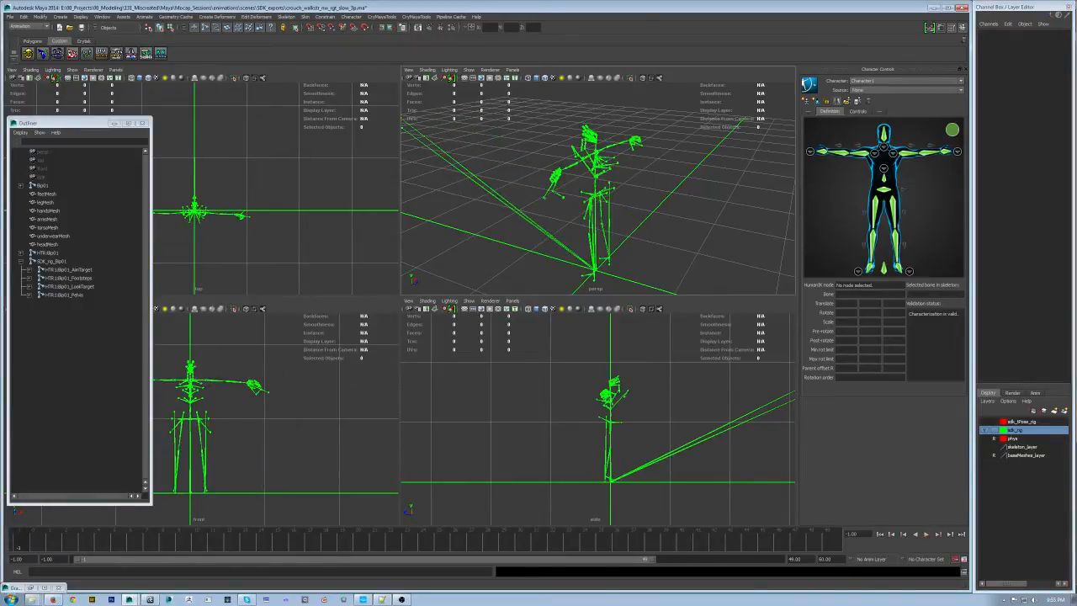
Delete the SDK_rig_Bip01 skeleton and its sdk_tPose_rig display layer
left_click(22, 261)
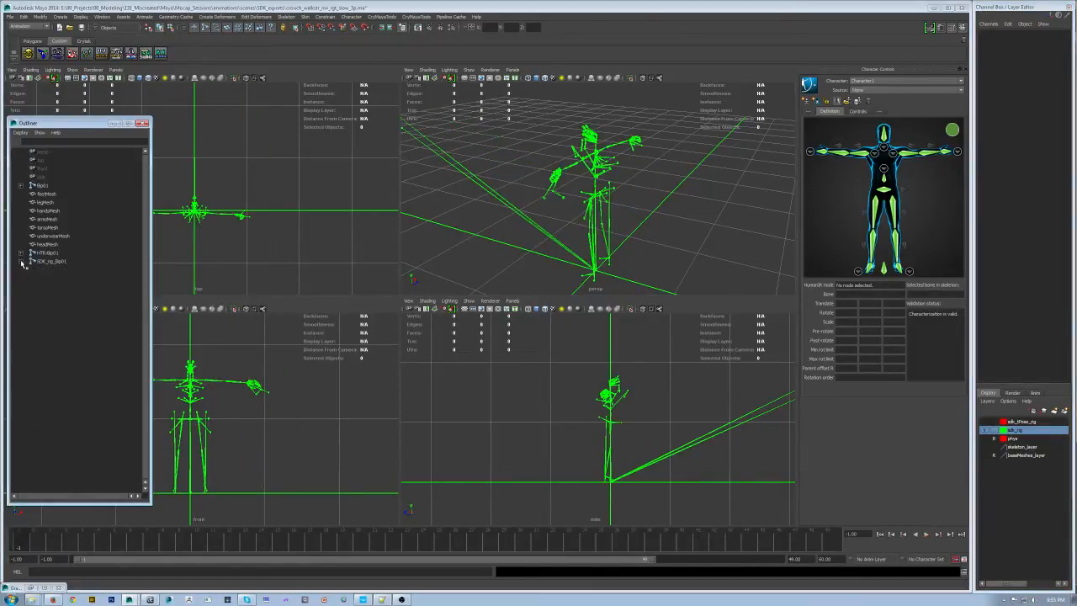
left_click(42, 261)
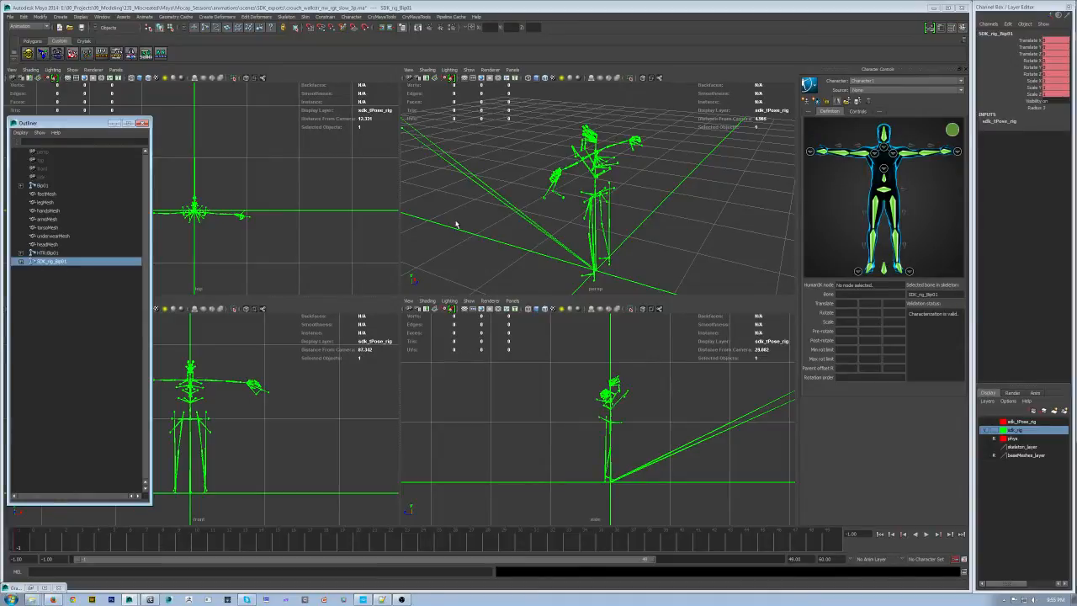
key("Delete")
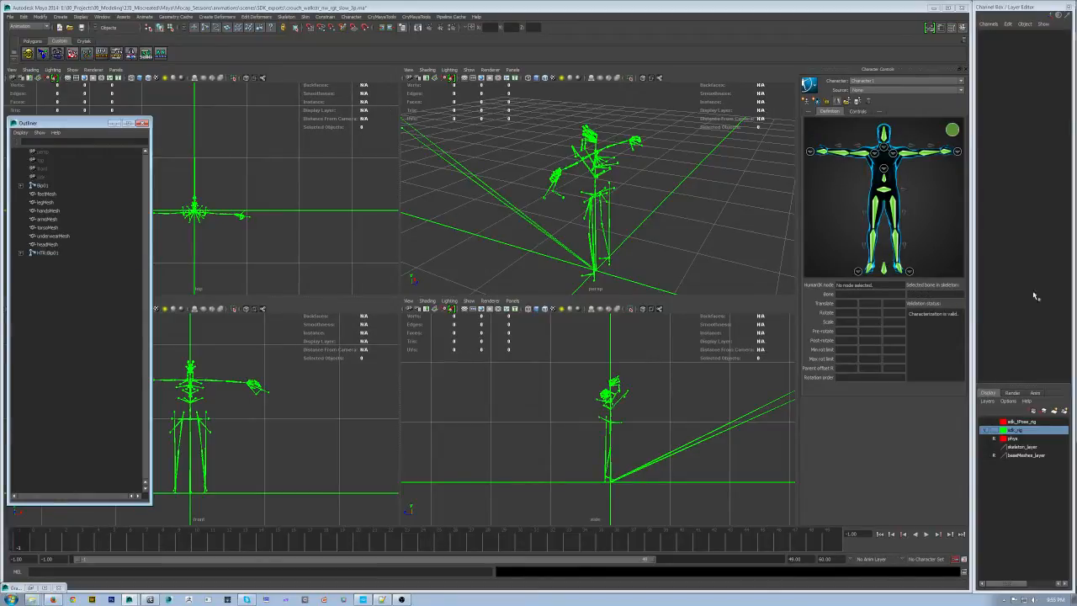
right_click(1024, 423)
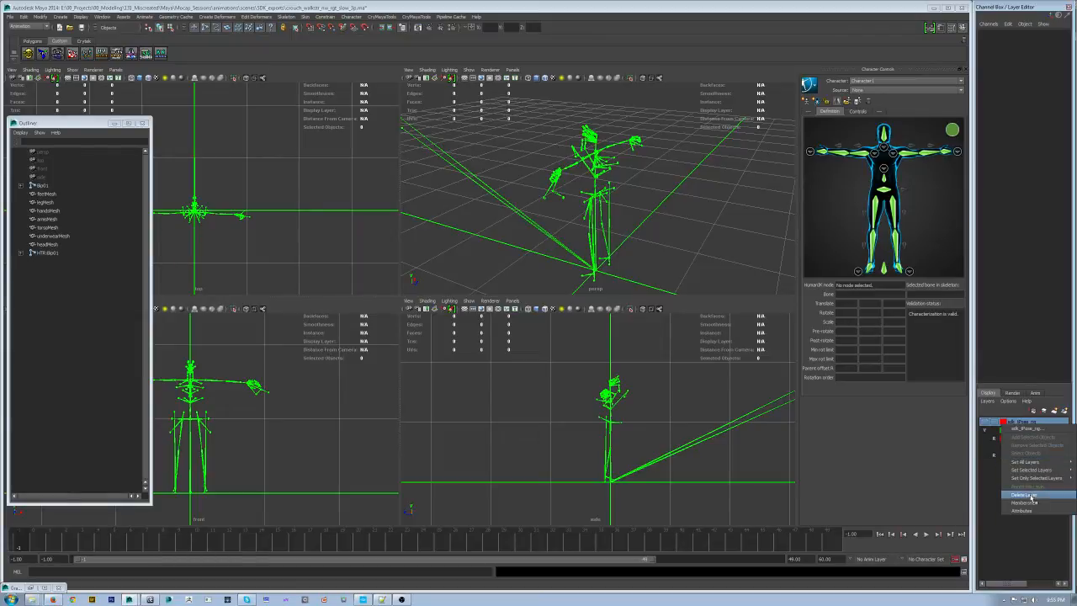
left_click(1031, 493)
Save the scene with the T-pose stored on the crouch skeleton
left_click_drag(712, 211, 615, 216, "alt")
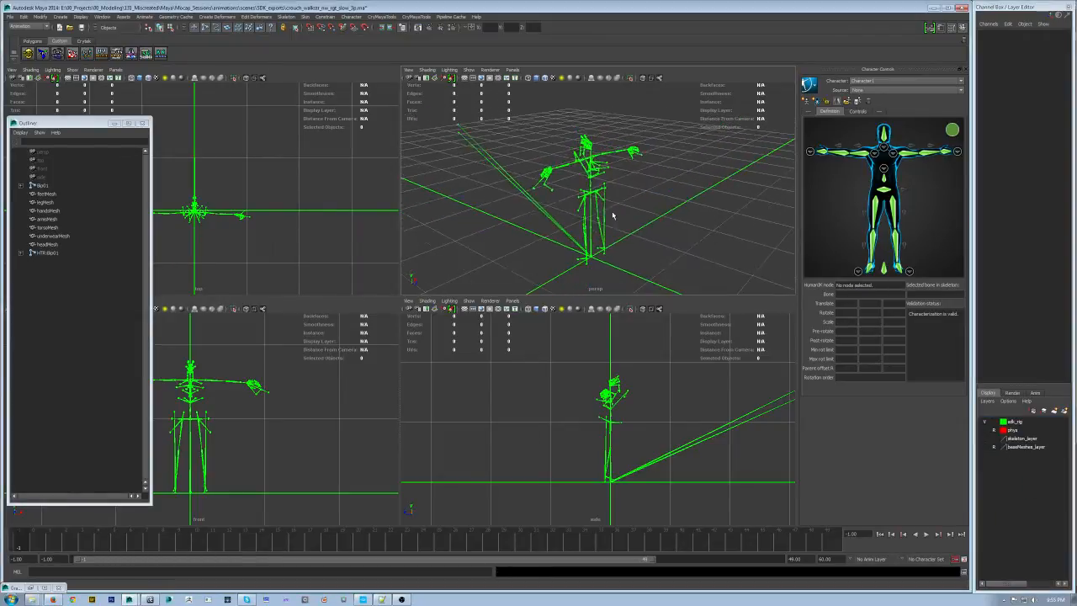
left_click(81, 28)
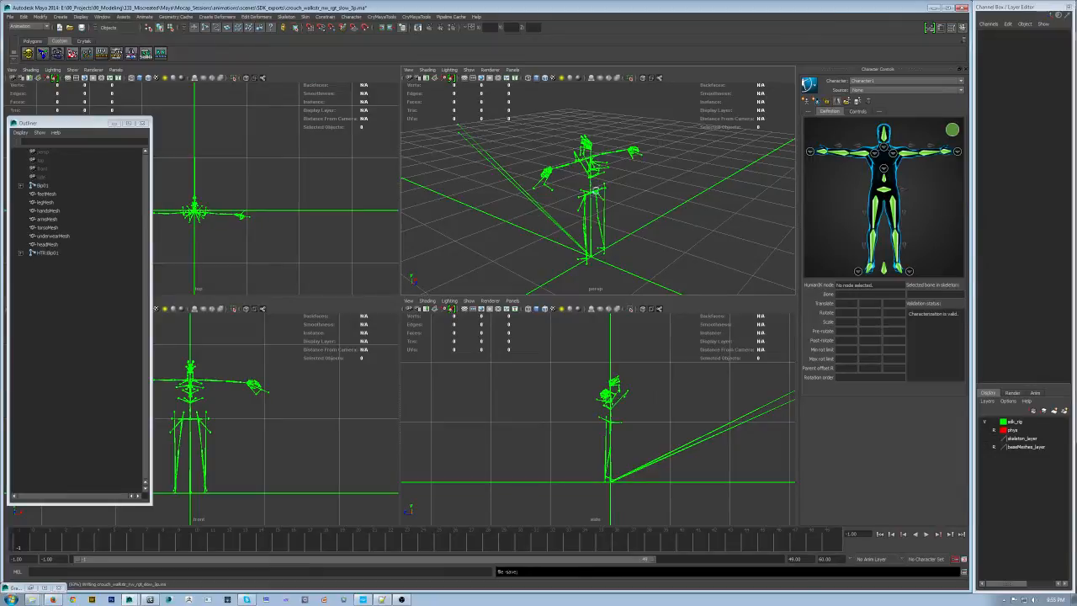
left_click_drag(684, 202, 648, 196, "alt")
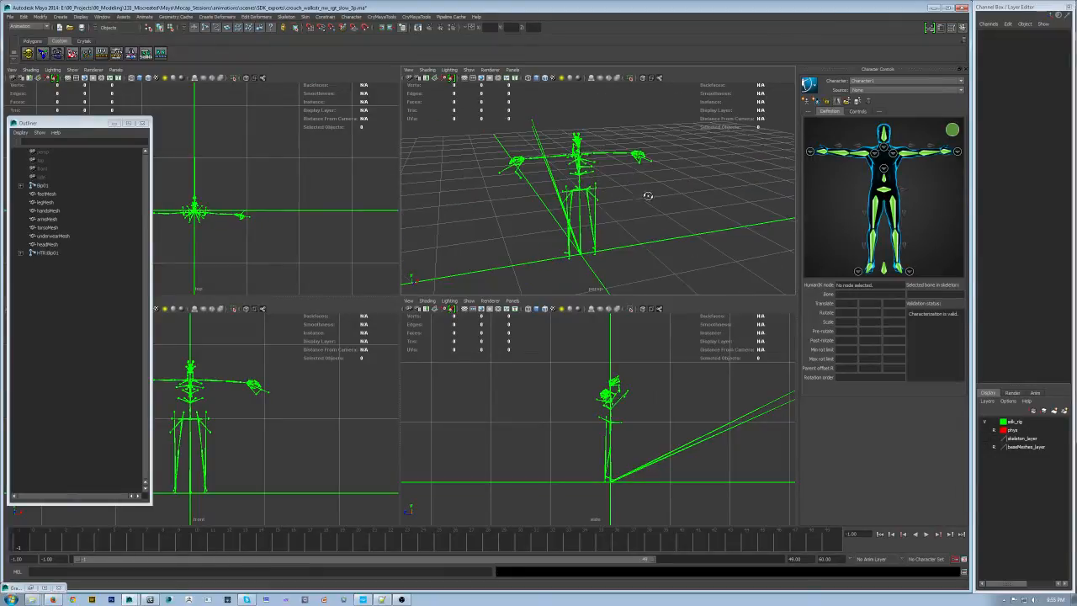
Show the skeleton_layer and baseMeshes_layer display layers to compare the character with the HTR:Bip01 skeleton
left_click(989, 443)
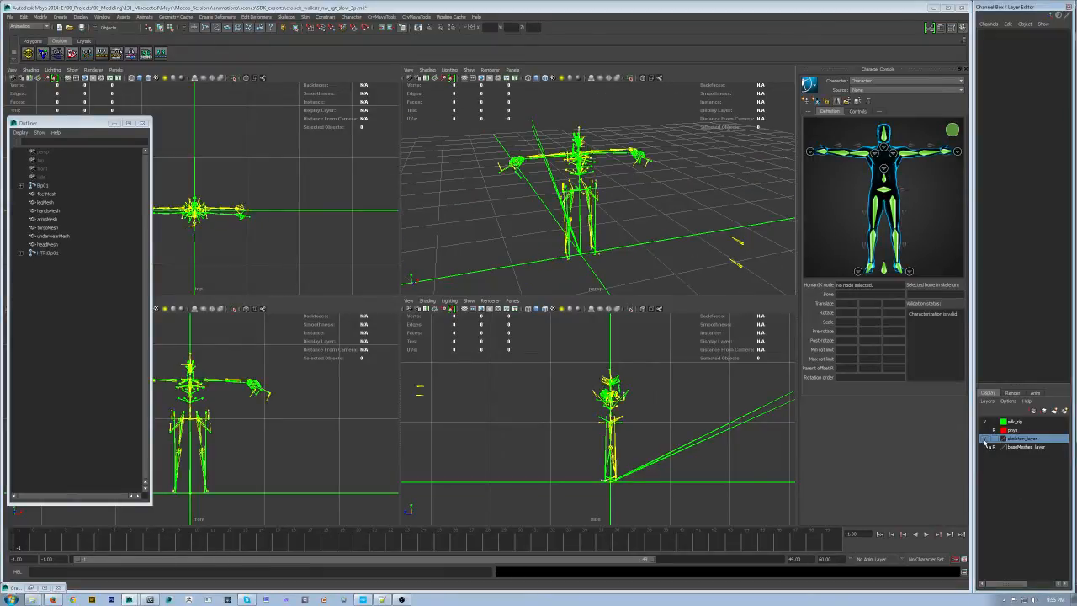
left_click(985, 447)
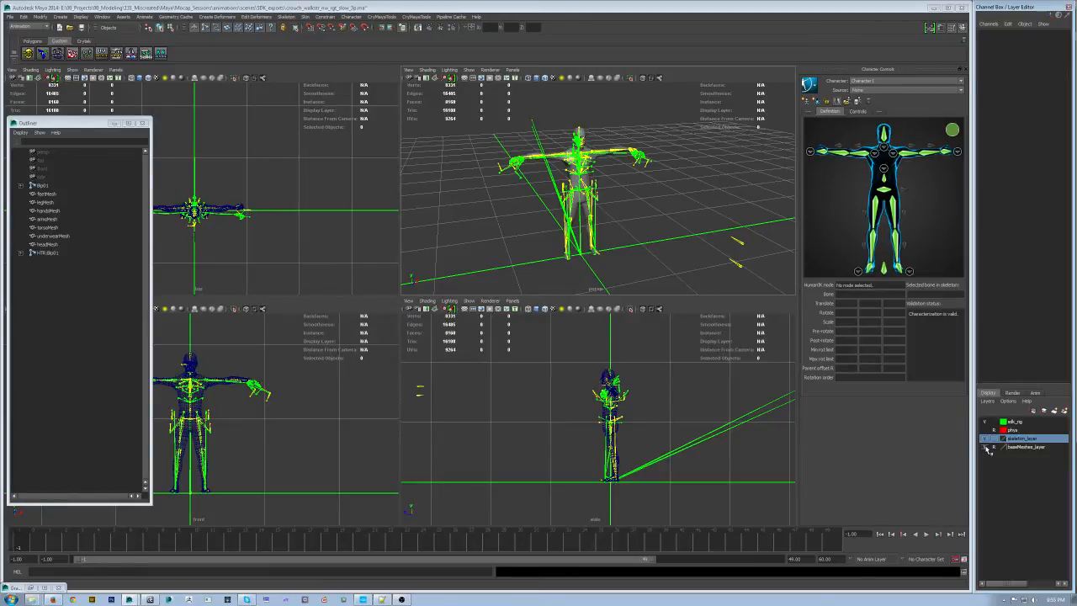
left_click_drag(690, 210, 601, 187, "alt")
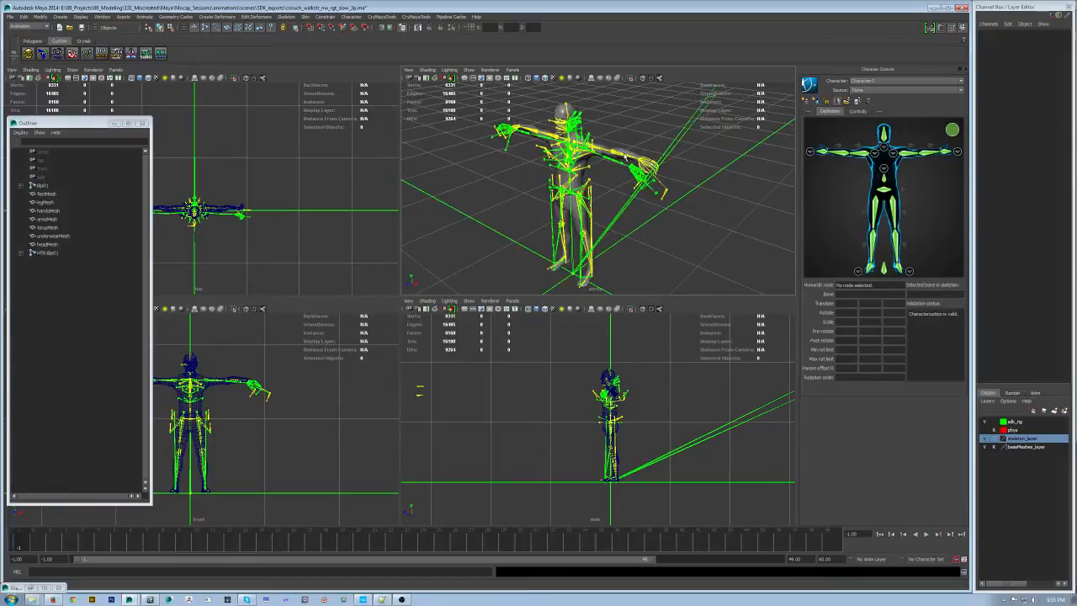
Scrub back to frame -1 and select the HTR:Bip01 and Bip01 roots in turn to compare the two skeletons
left_click(53, 252)
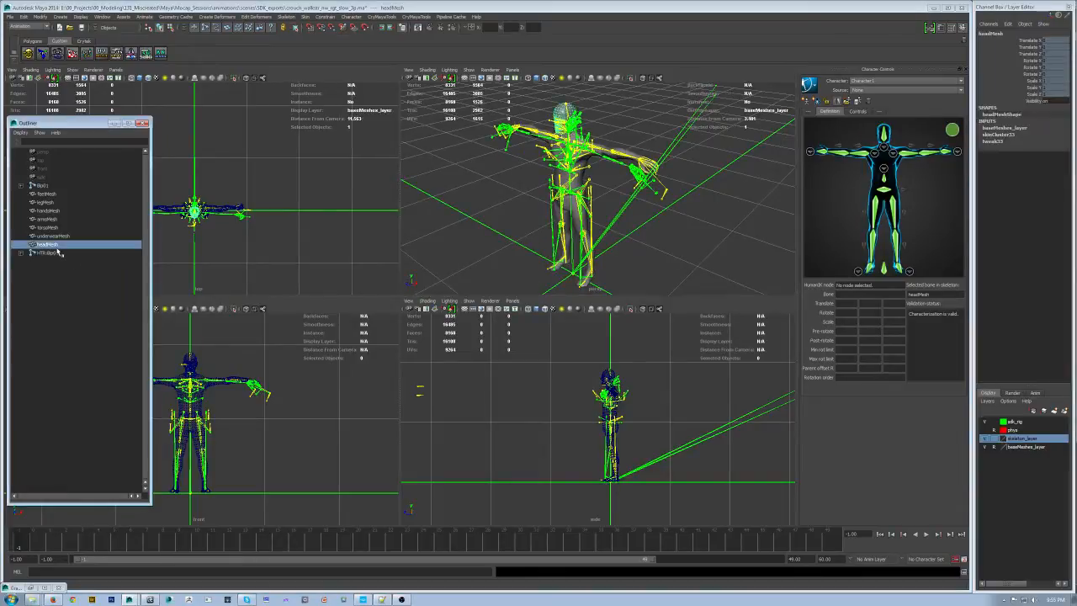
left_click_drag(35, 548, 2, 560)
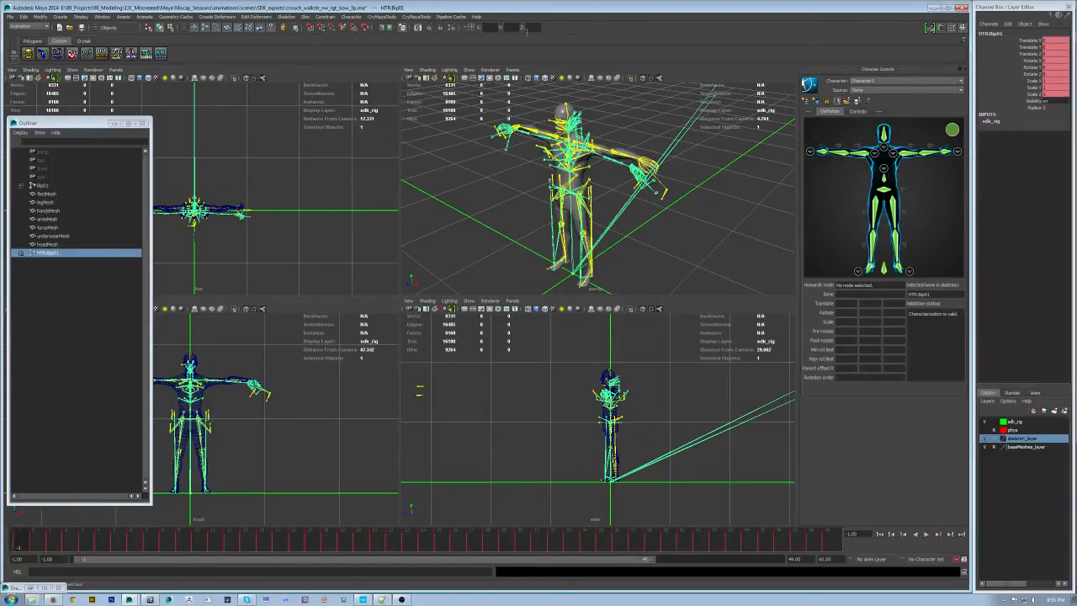
left_click(45, 186)
Move the HTR:Bip01 root along X at frame -1 so its skeleton stands beside the mesh character, and enlarge the perspective view
left_click(46, 254)
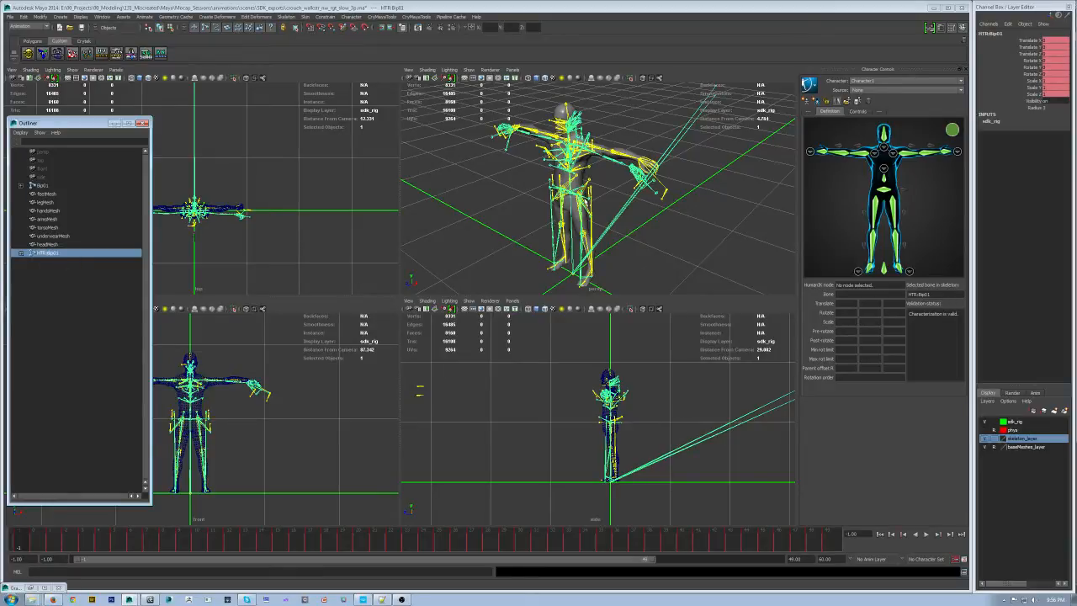
key("w")
left_click_drag(587, 202, 650, 284, "alt")
right_click_drag(650, 284, 606, 240, "alt")
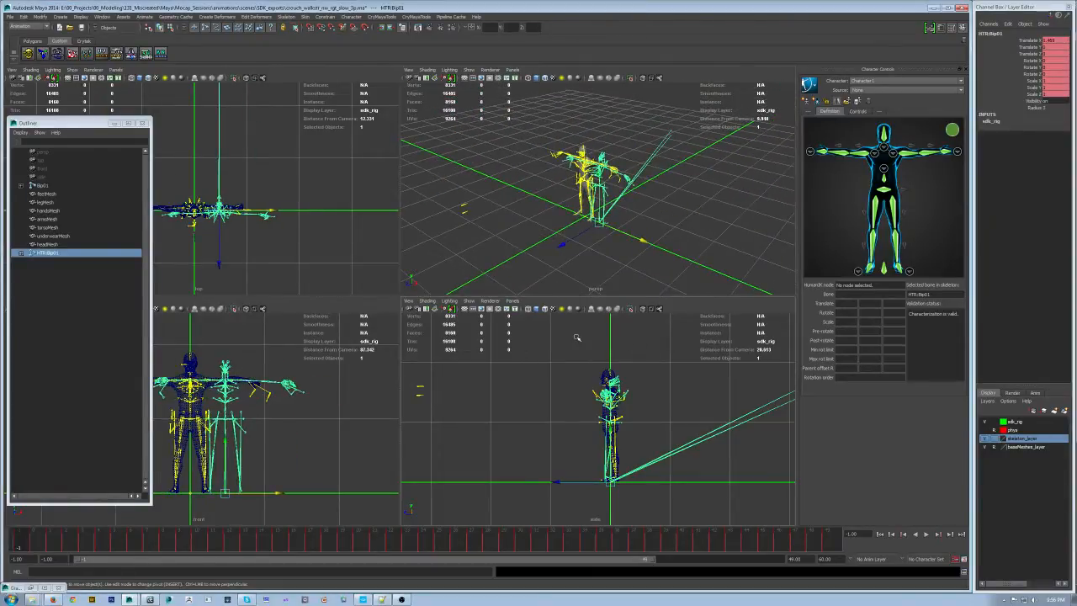
key("space")
middle_click_drag(461, 371, 486, 365, "alt")
right_click_drag(486, 365, 549, 396, "alt")
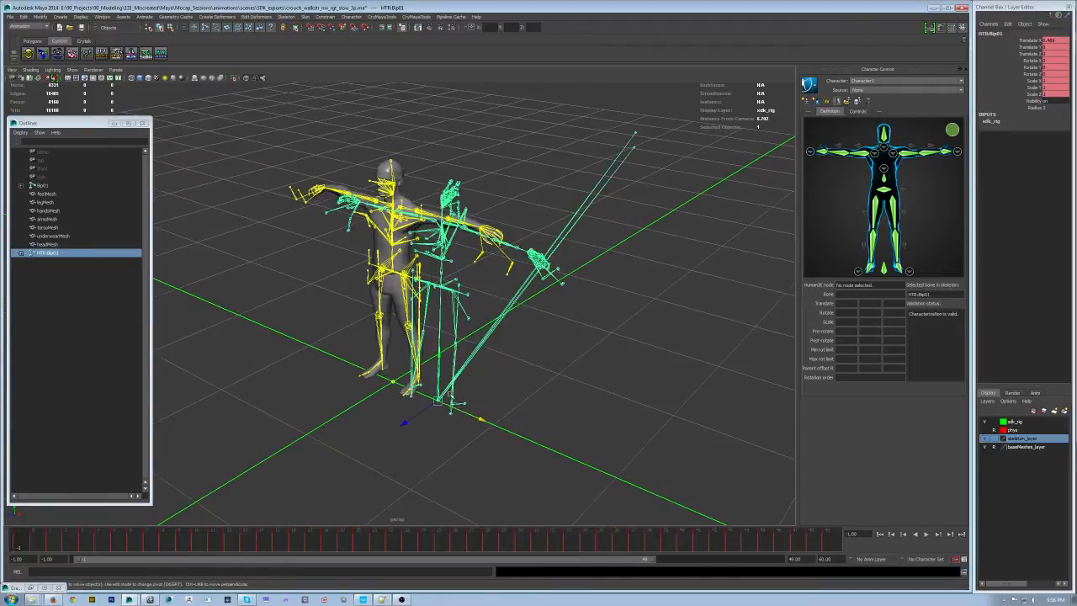
Undo the HTR:Bip01 root's sideways move and set its Rotate Z to 180 at frame -1
key("ctrl+z")
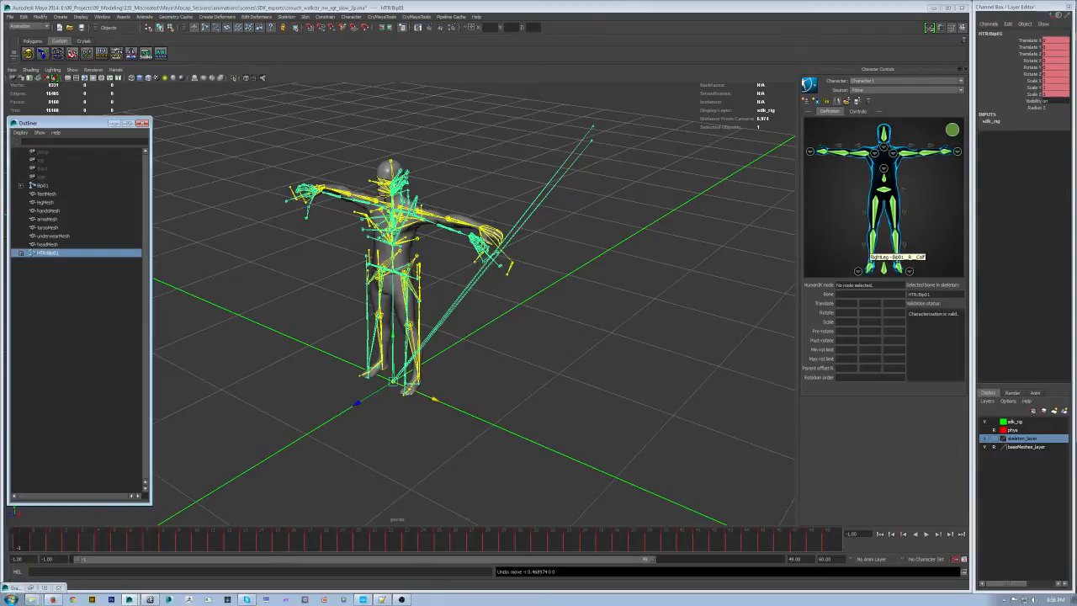
left_click(1048, 74)
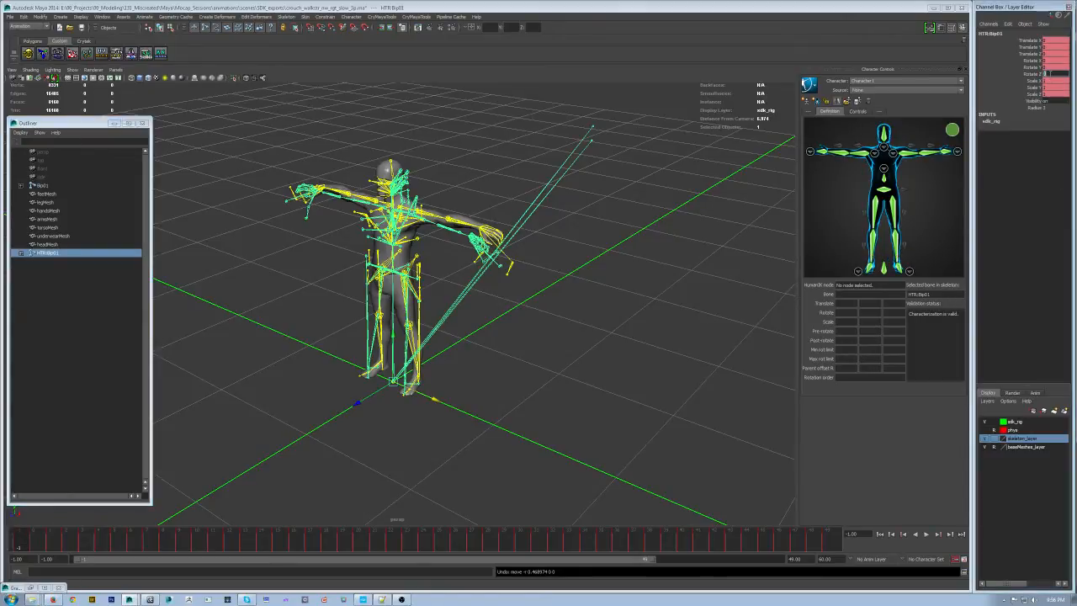
key("Return")
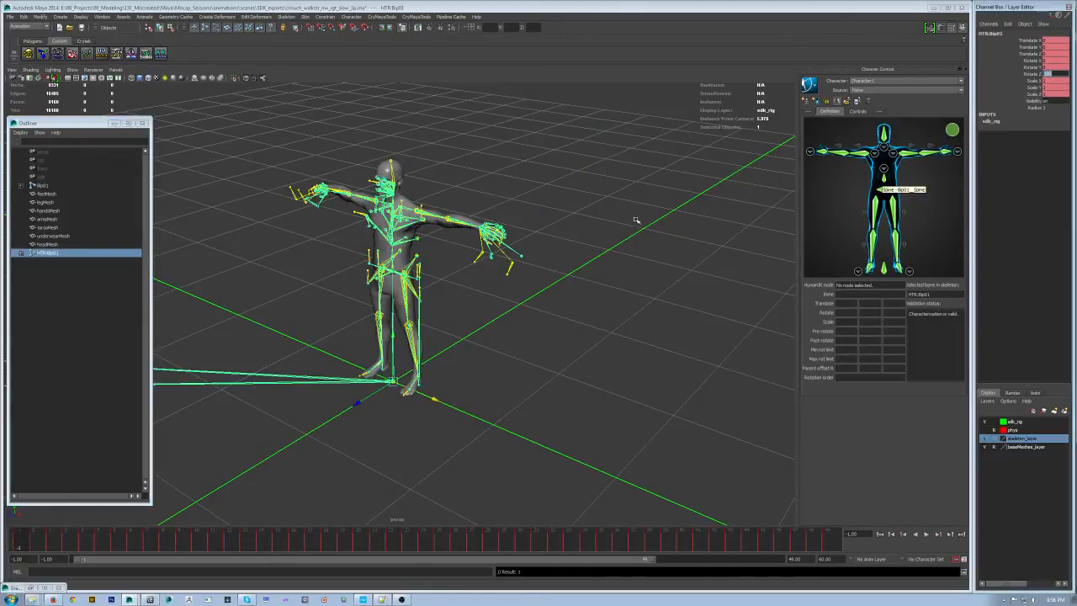
middle_click_drag(516, 279, 594, 271, "alt")
left_click_drag(594, 270, 743, 202, "alt")
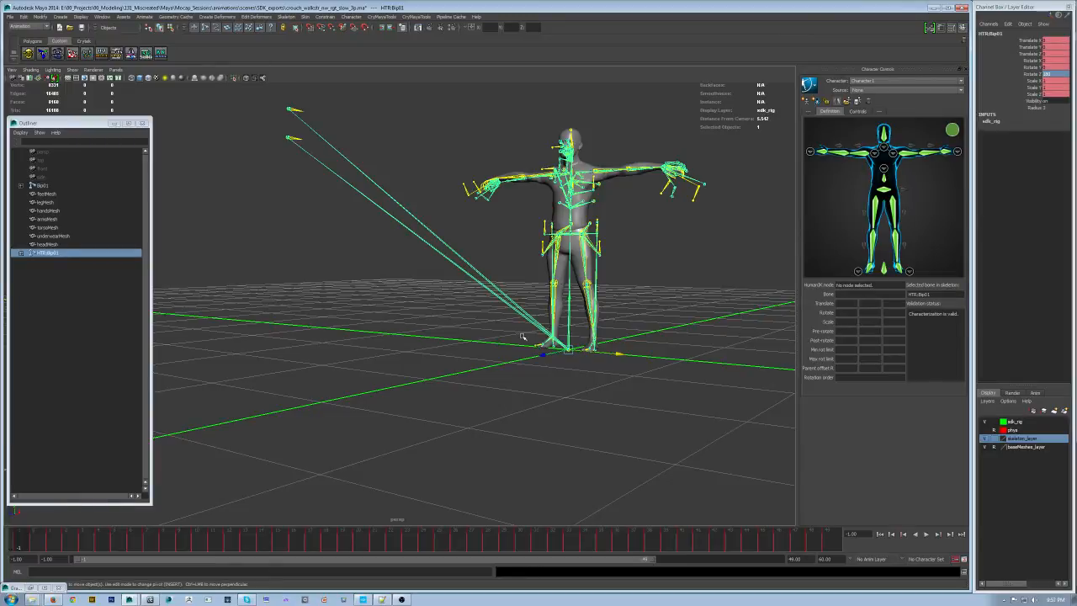
Play the animation briefly to compare the turned skeleton with the character, and save the scene
middle_click_drag(432, 269, 425, 362, "alt")
right_click_drag(425, 363, 519, 362, "alt")
middle_click_drag(519, 363, 515, 337, "alt")
right_click_drag(516, 337, 535, 331, "alt")
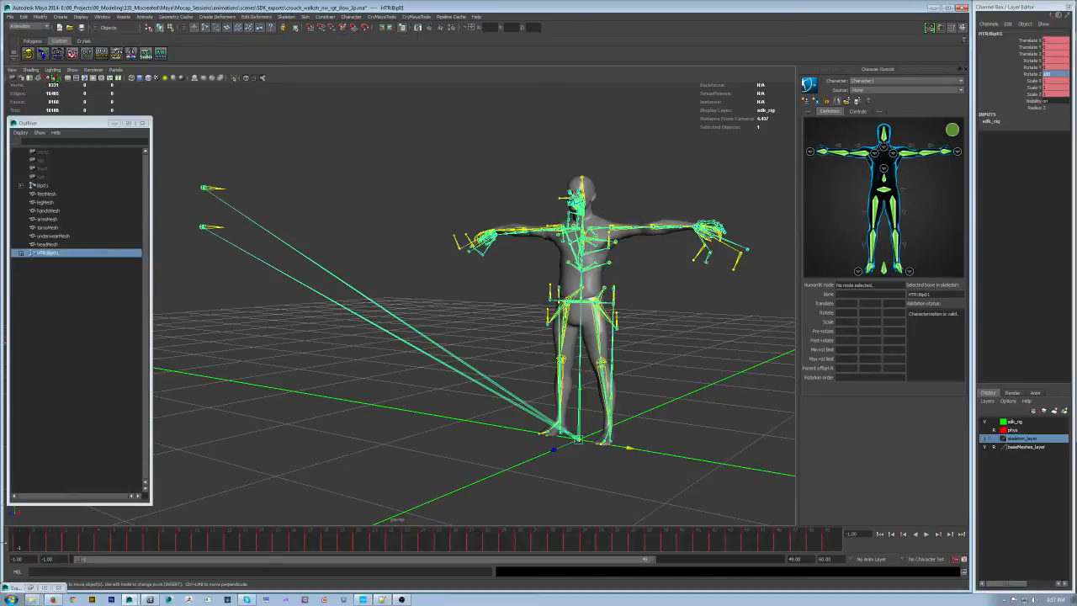
key("alt+v")
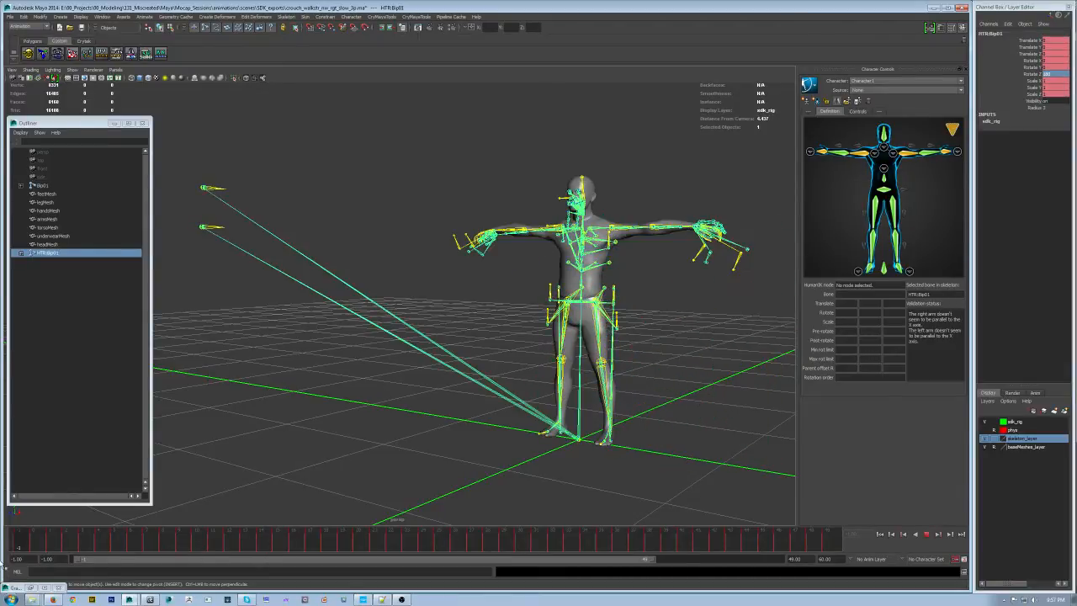
left_click_drag(427, 344, 516, 288, "alt")
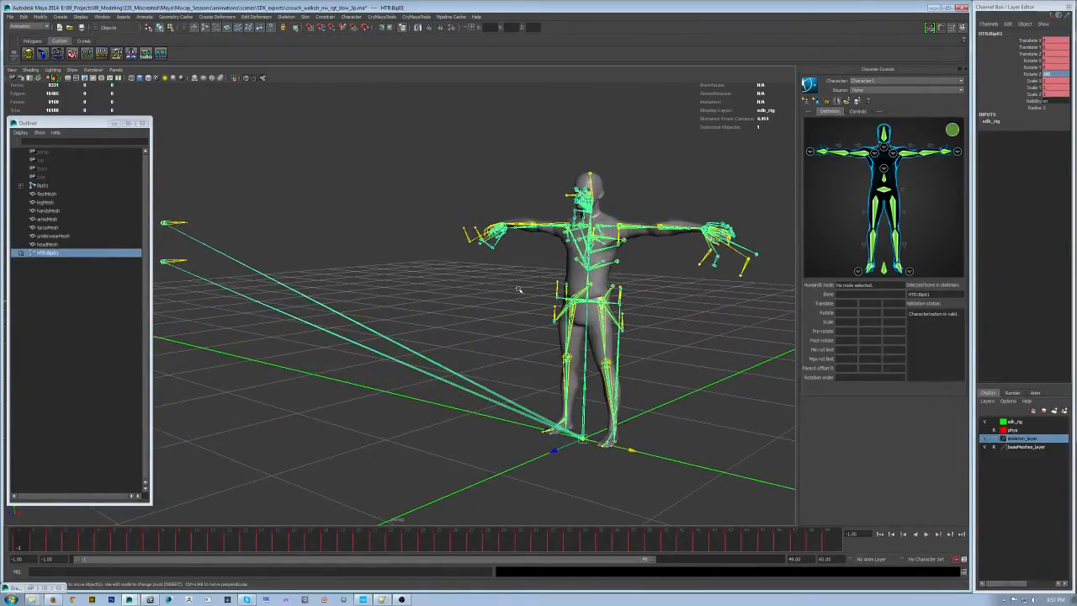
left_click(80, 27)
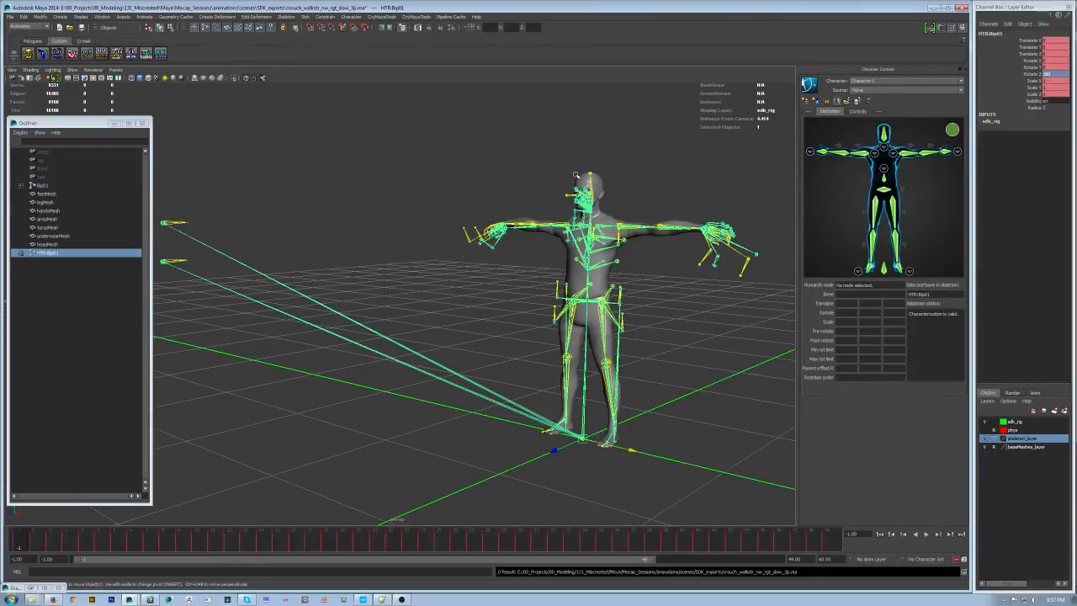
Expand the HTR:Bip01 hierarchy and create a new HumanIK skeleton definition for it at frame -1
mouse_move(19, 545)
left_mouse_down()
mouse_move(30, 544)
mouse_move(20, 544)
left_mouse_up()
left_click(51, 255)
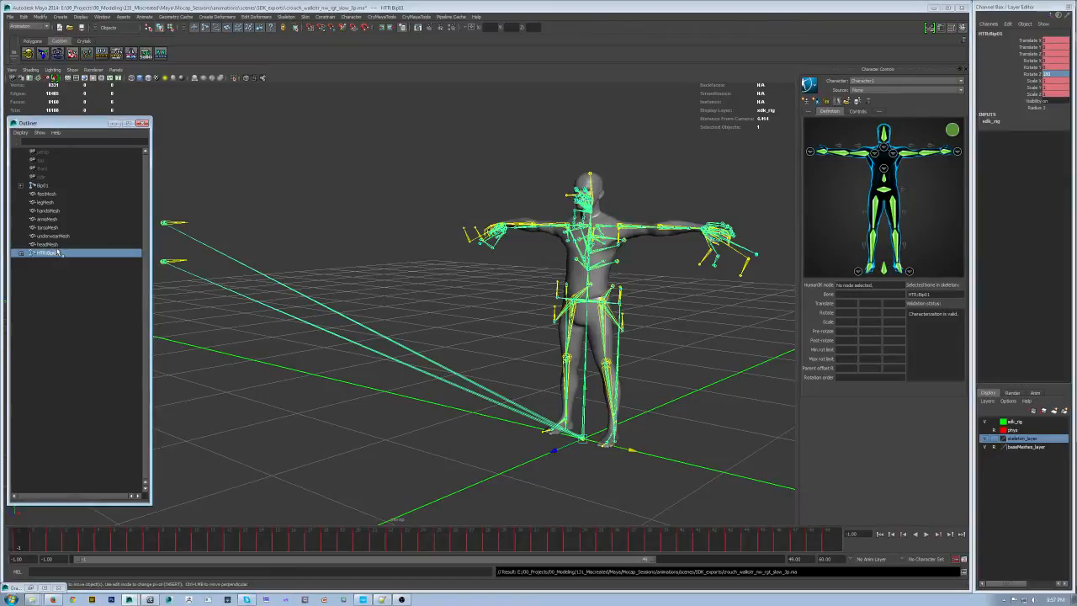
left_click(21, 253)
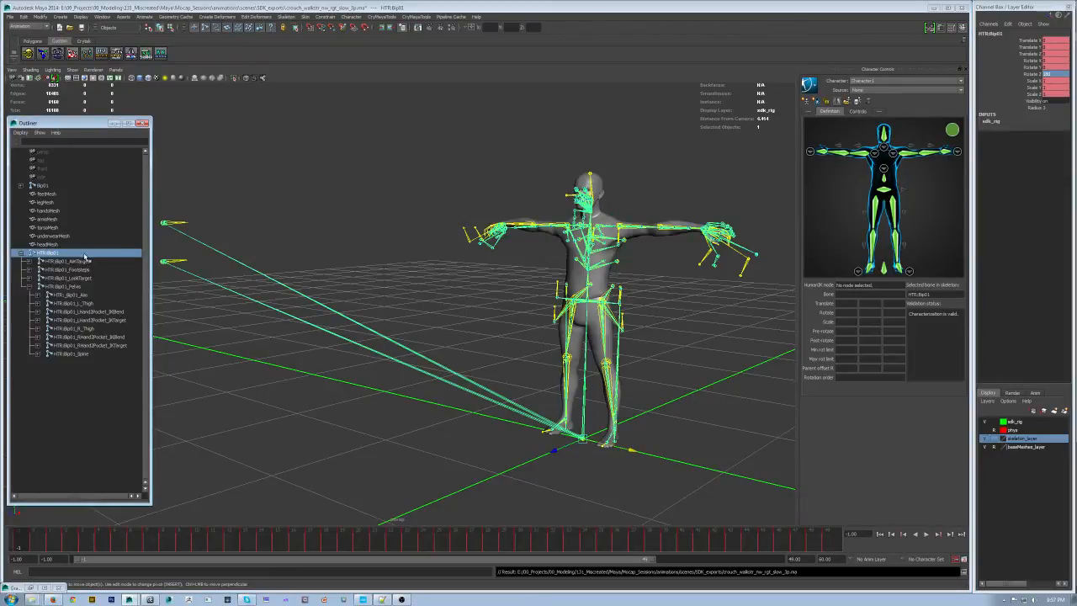
left_click(810, 85)
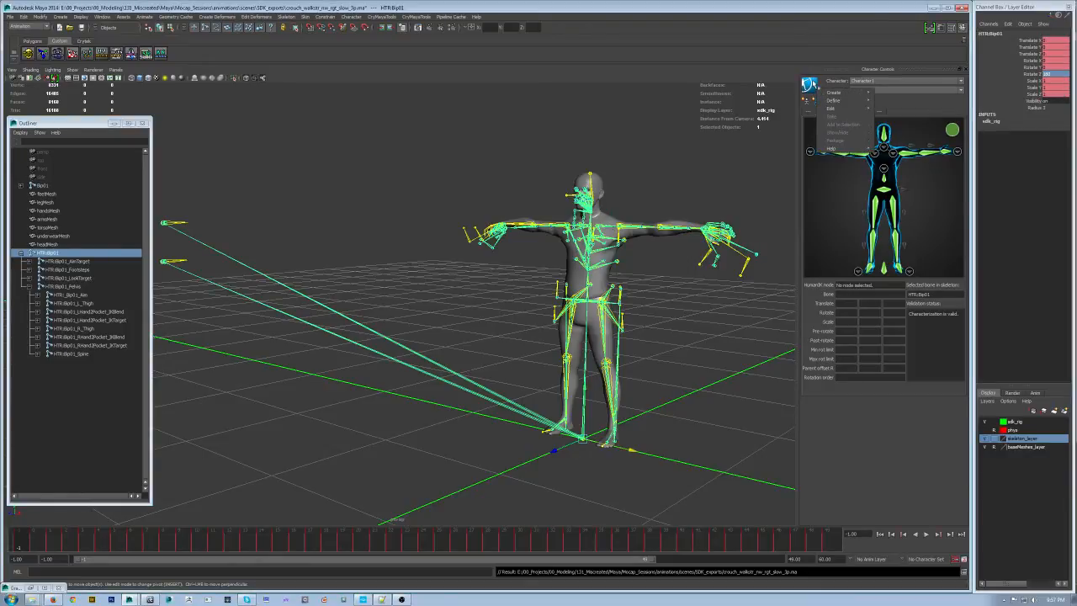
mouse_move(831, 103)
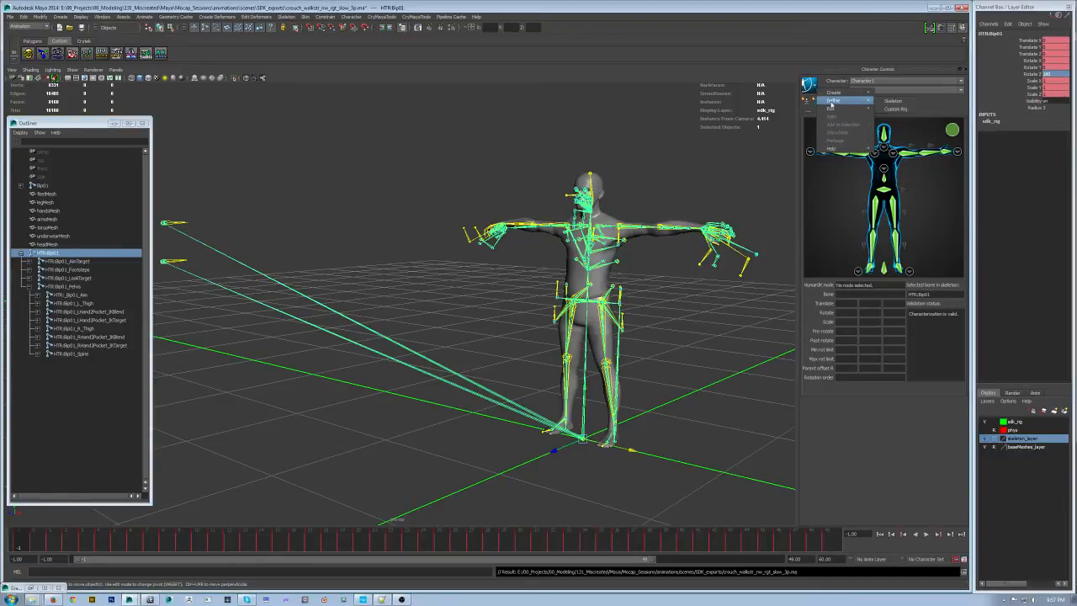
left_click(892, 101)
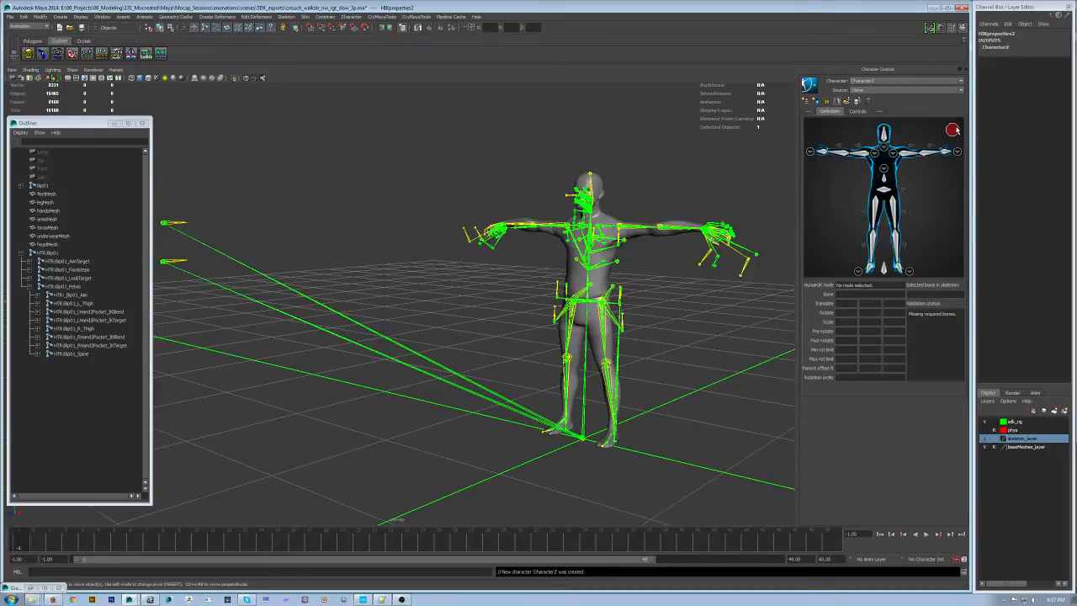
Hide the skeleton_layer display layer so only the HTR:Bip01 skeleton shows over the mesh
middle_click_drag(506, 257, 454, 264, "alt")
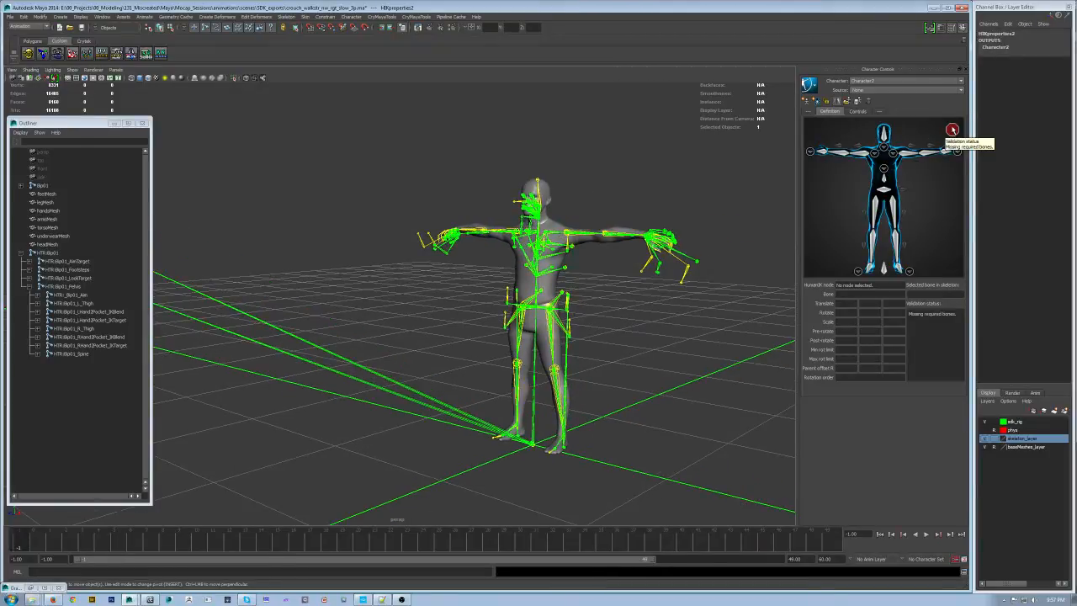
middle_click_drag(623, 262, 560, 254, "alt")
right_click_drag(560, 254, 649, 295, "alt")
left_click(986, 440)
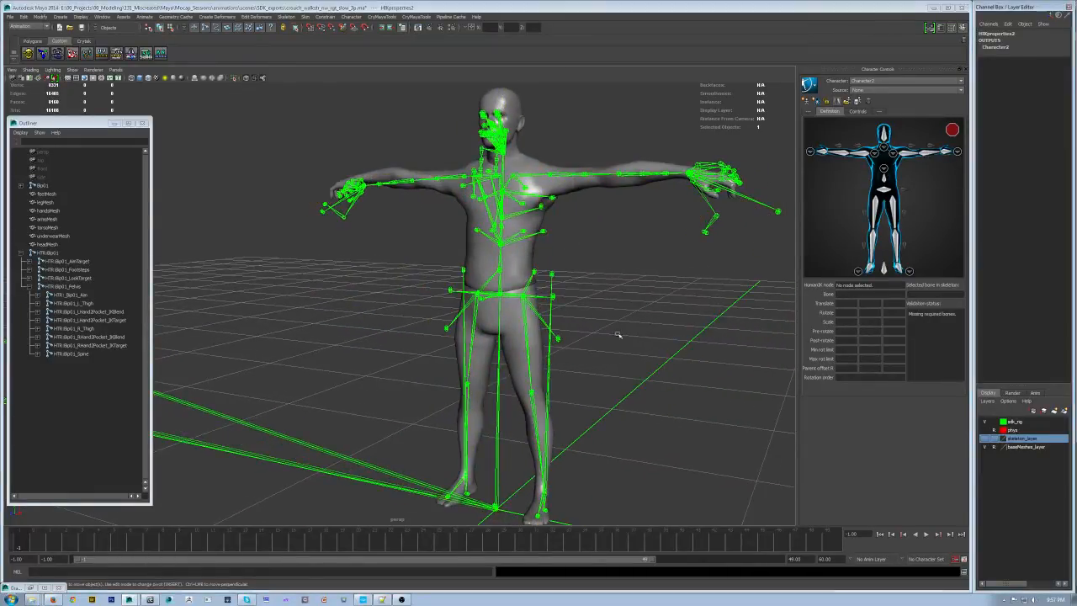
right_click_drag(618, 334, 499, 332, "alt")
left_click(497, 318)
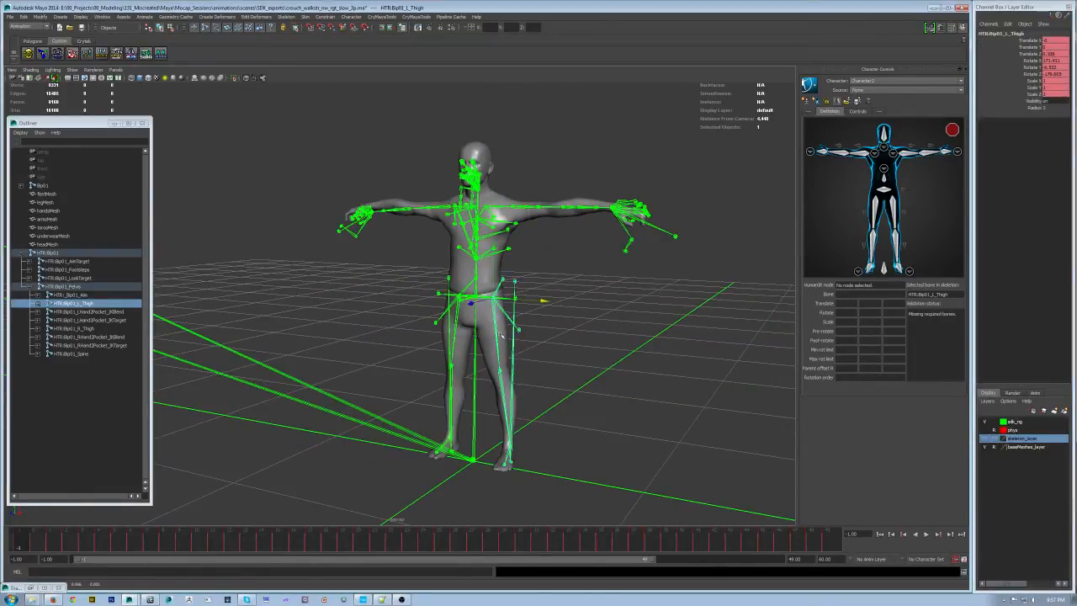
right_click(904, 206)
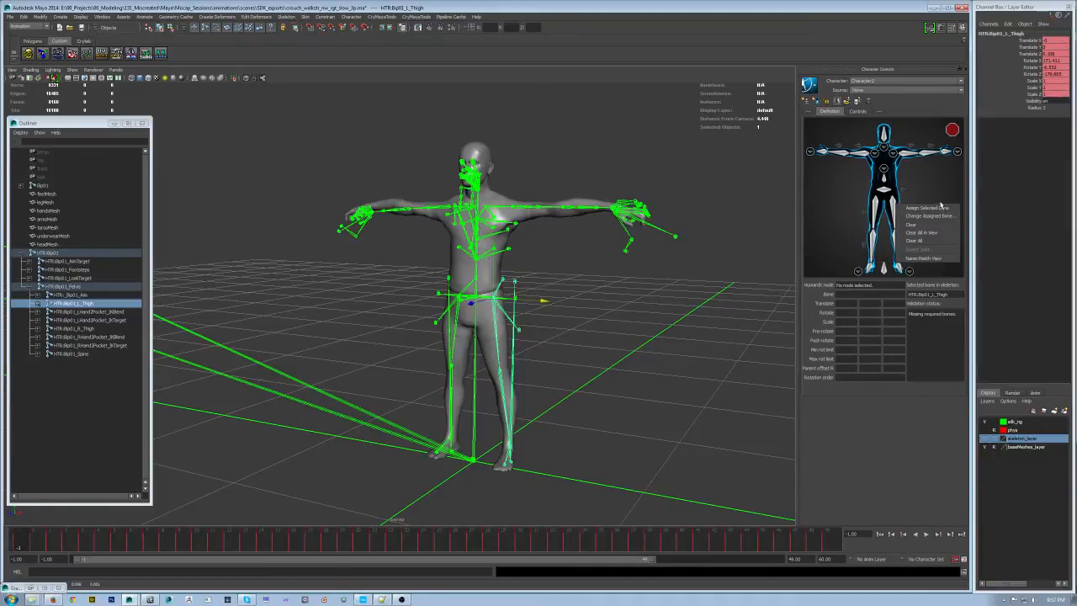
left_click(620, 350)
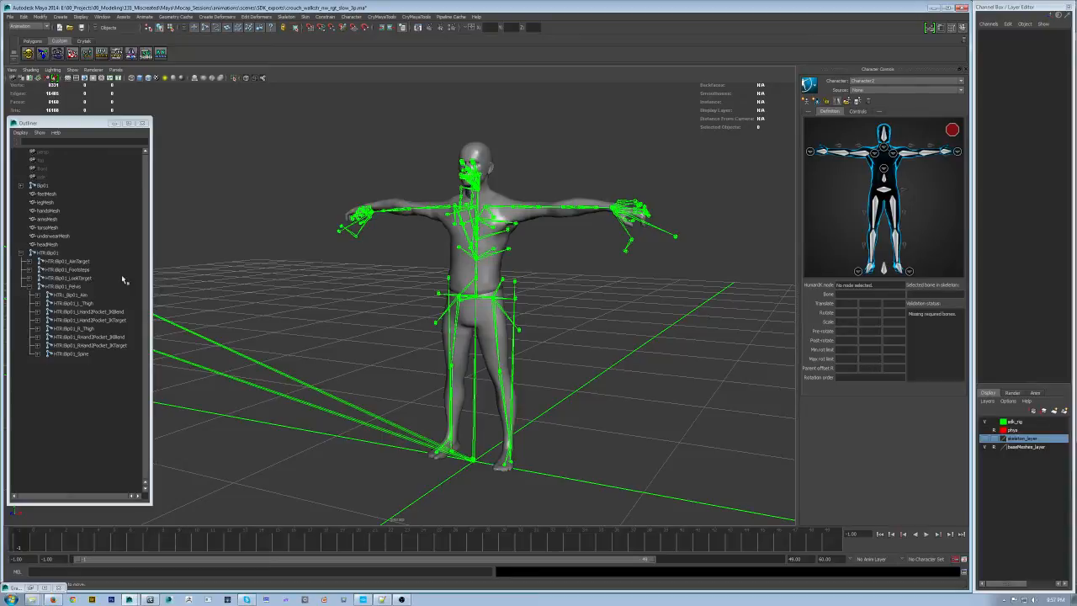
Load the CryEngine_HTR_Bip01 skeleton definition template onto Character2 for the HTR:Bip01 skeleton, matching all bones with the HTR: prefix
left_click(47, 252)
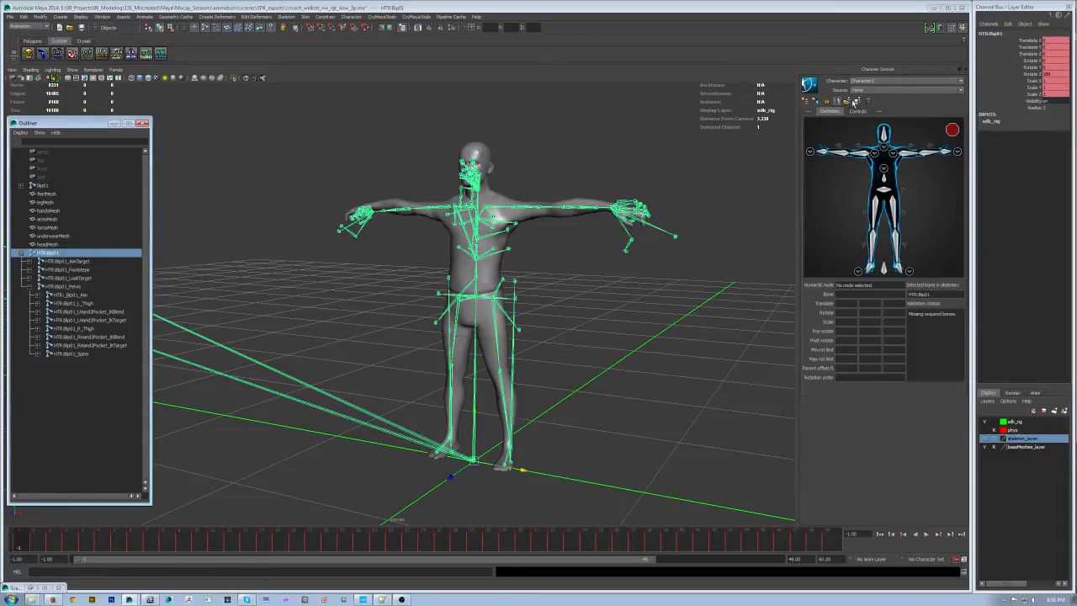
middle_click_drag(533, 313, 649, 325, "alt")
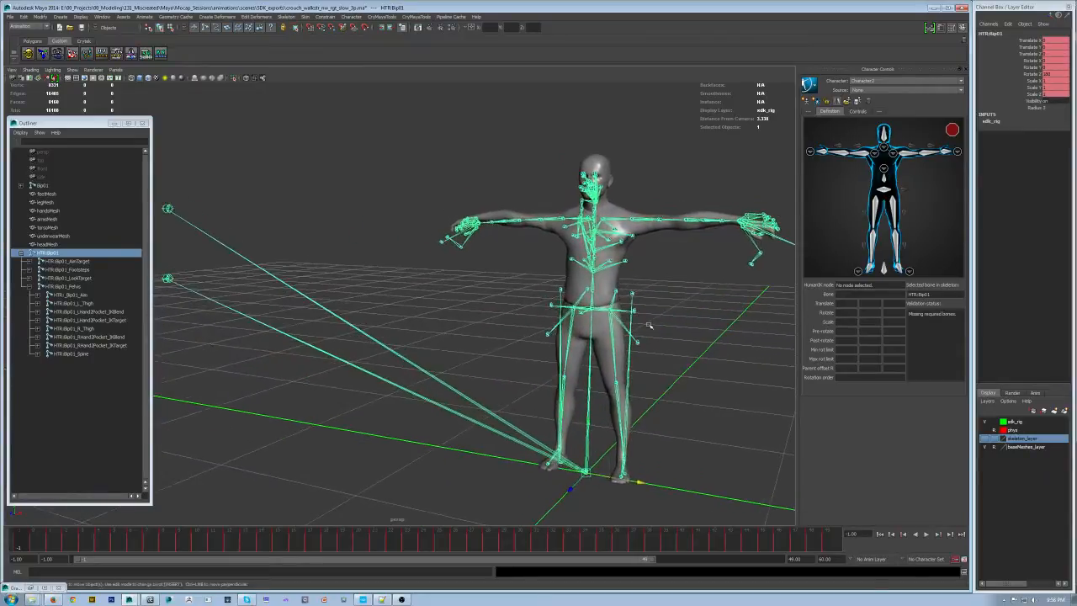
right_click_drag(649, 324, 301, 314, "alt")
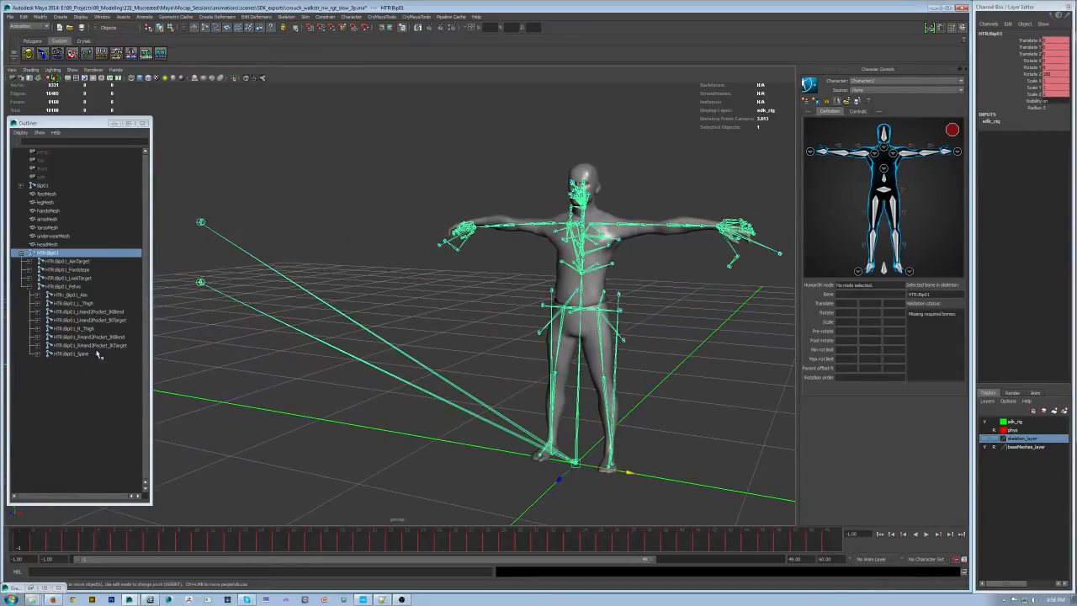
left_click(48, 255)
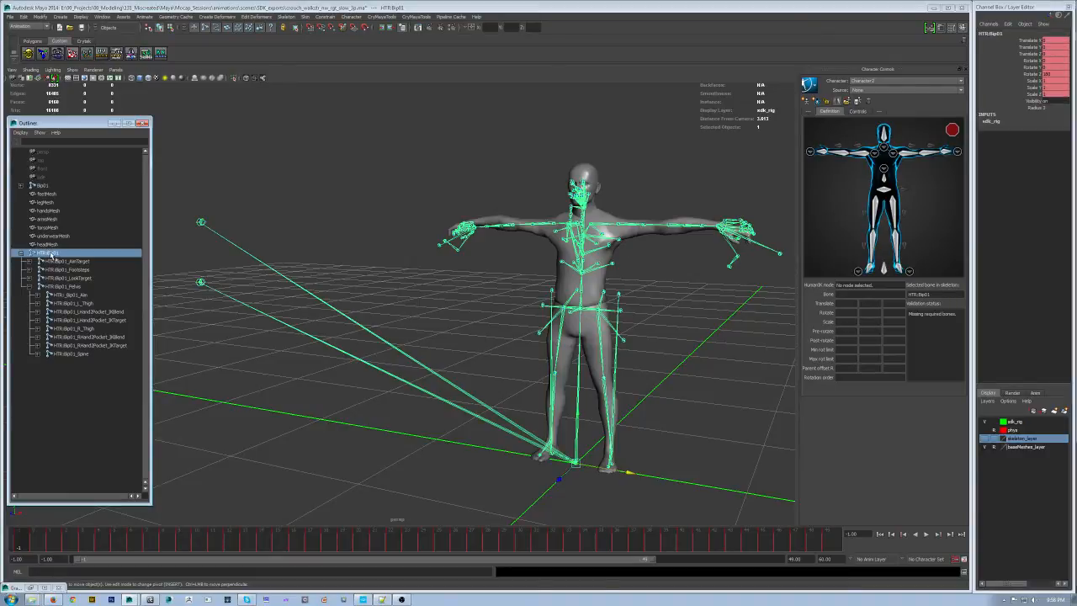
left_click(848, 101)
left_click(880, 211)
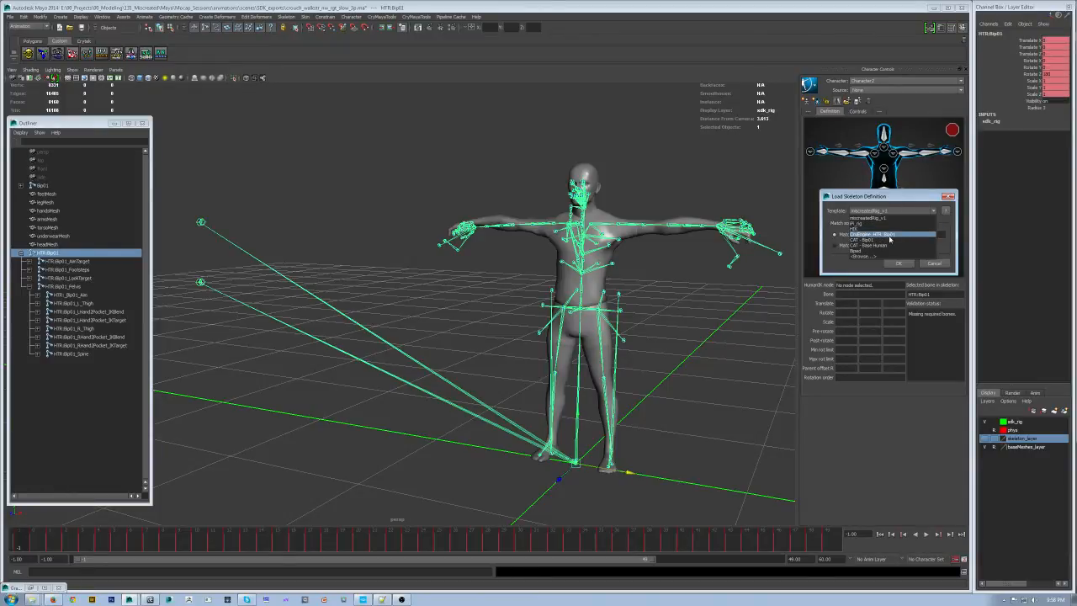
left_click(889, 235)
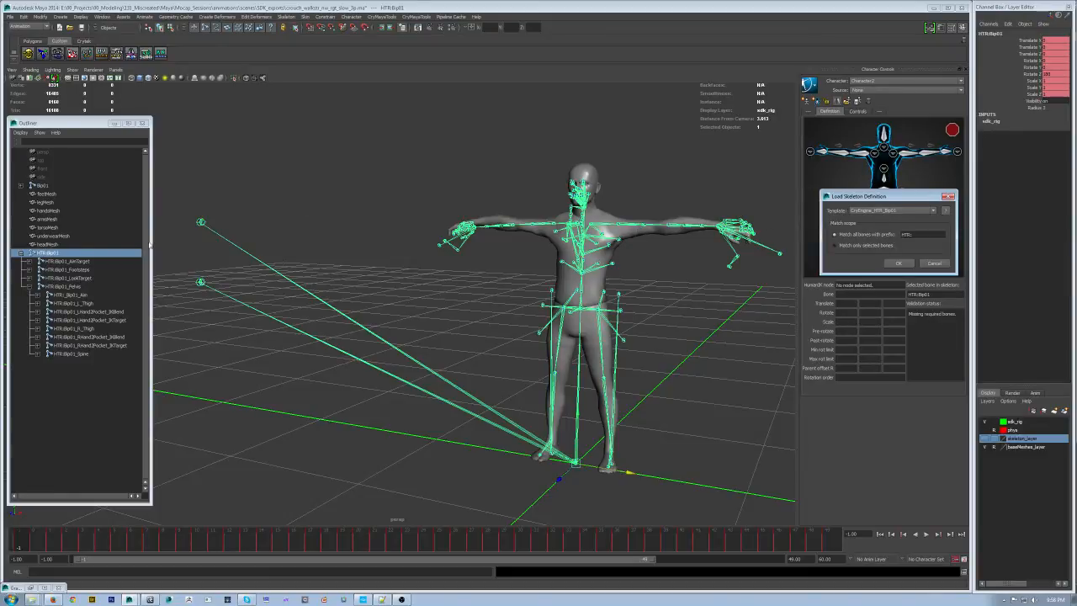
left_click(891, 210)
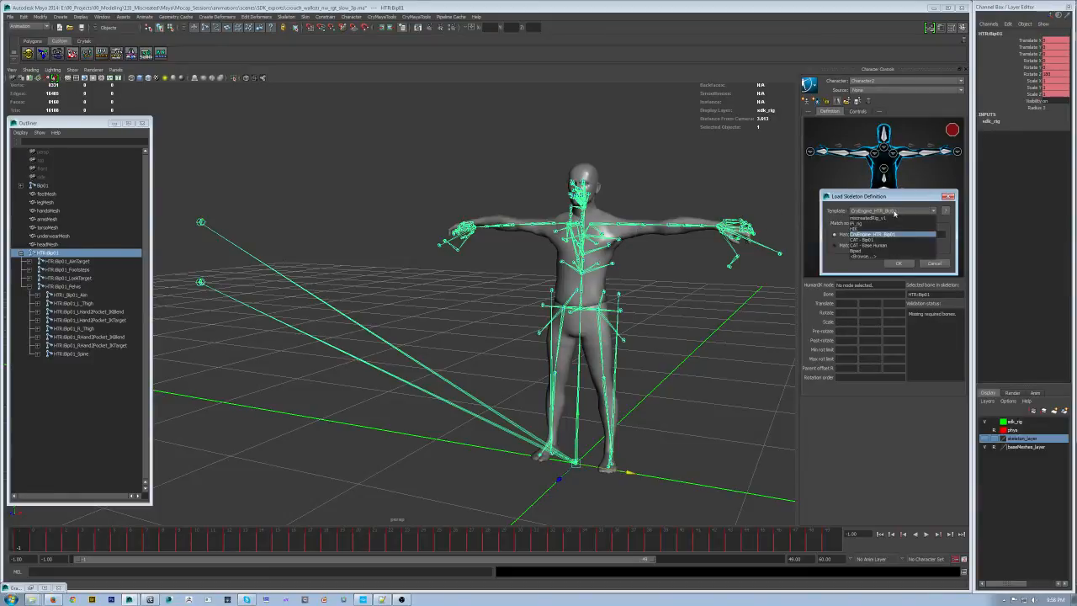
left_click(894, 235)
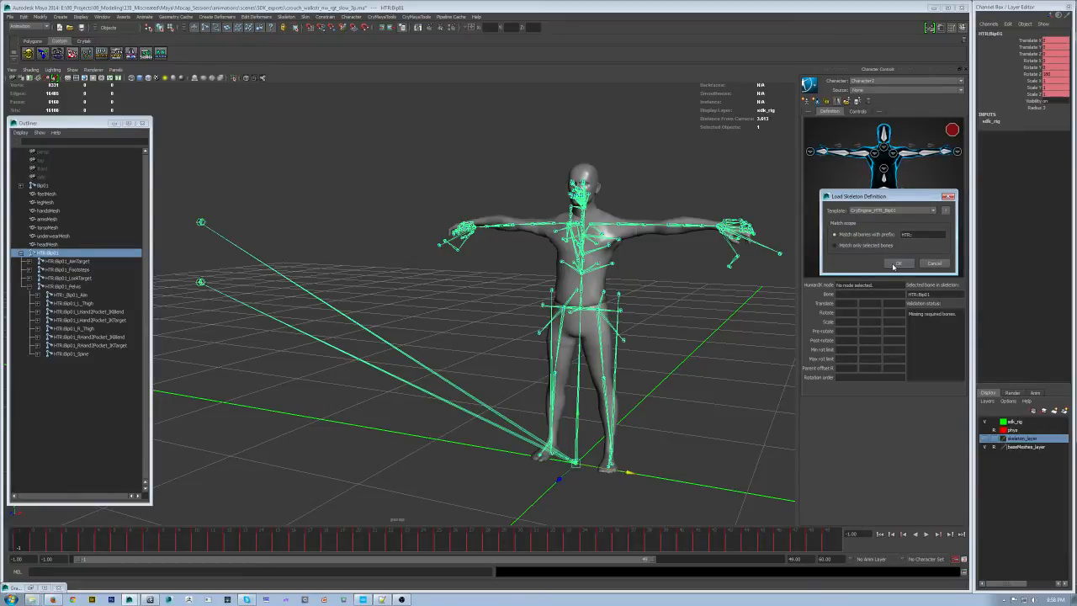
left_click(895, 264)
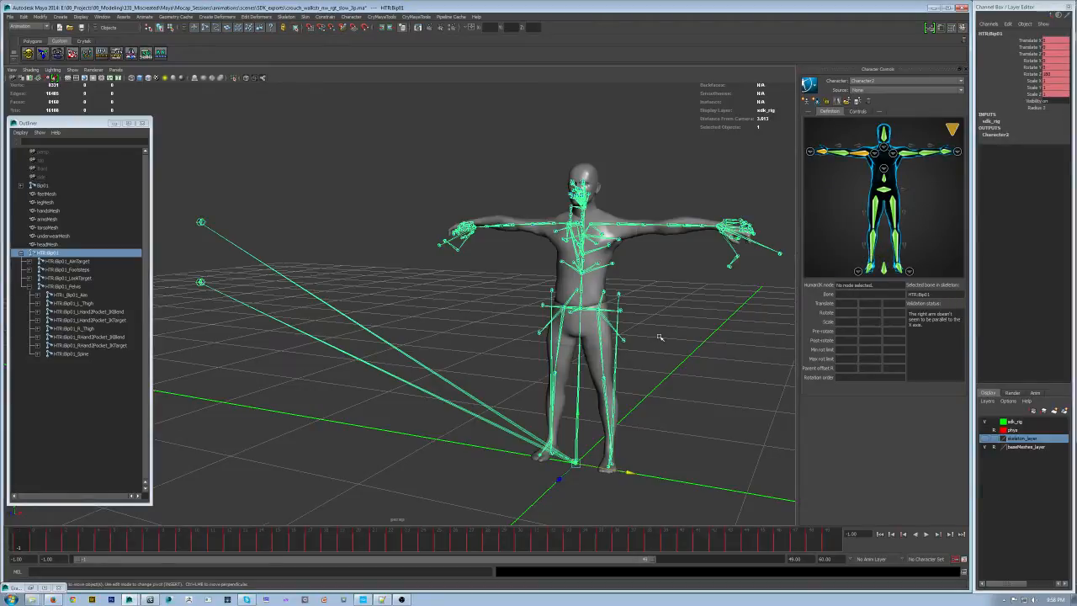
Check Character2's spine bone assignments in the definition, return to the full-body view, and clear the selection
left_click_drag(661, 337, 633, 340, "alt")
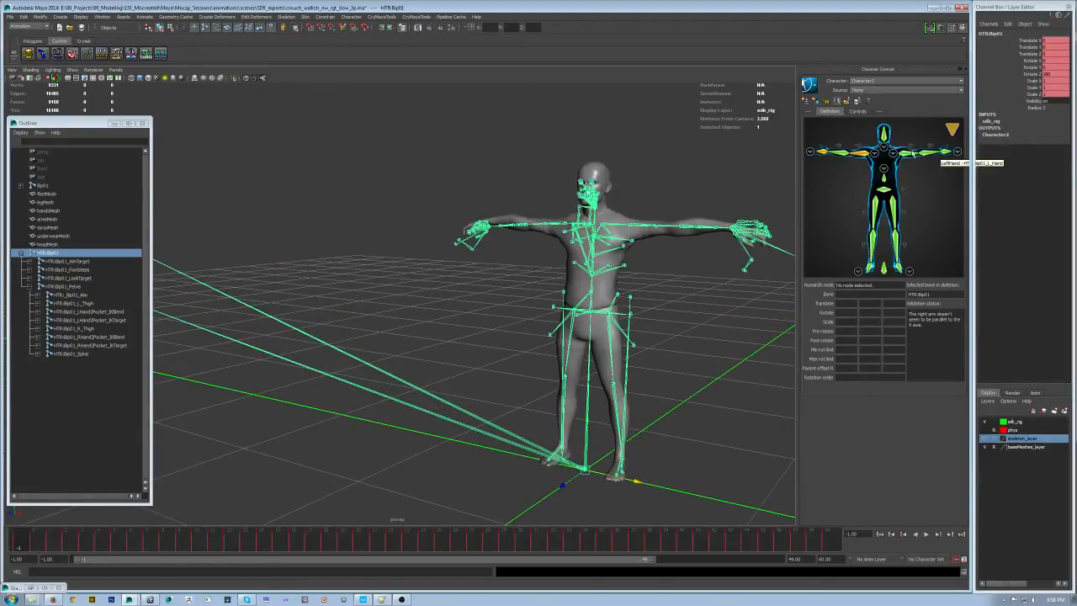
left_click(885, 173)
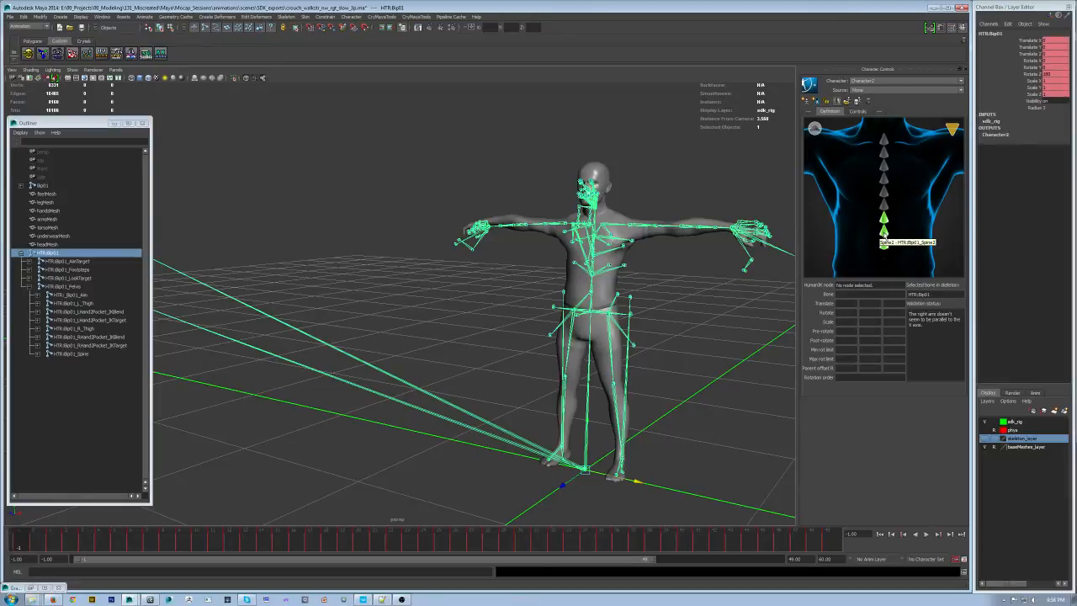
left_click(814, 131)
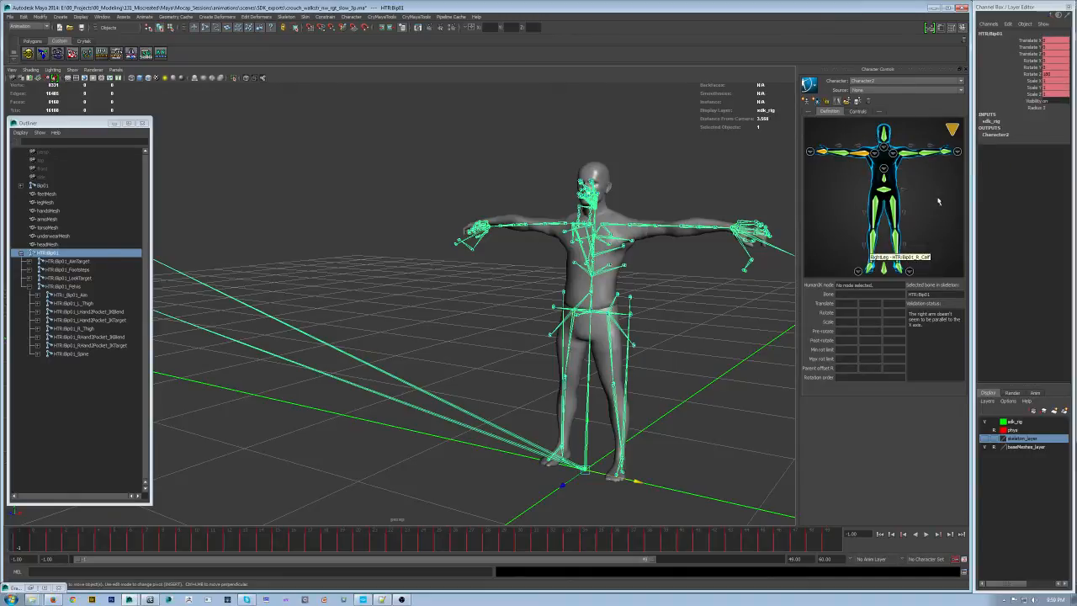
left_click(709, 353)
right_click_drag(698, 333, 615, 315, "alt")
middle_click_drag(615, 315, 620, 308, "alt")
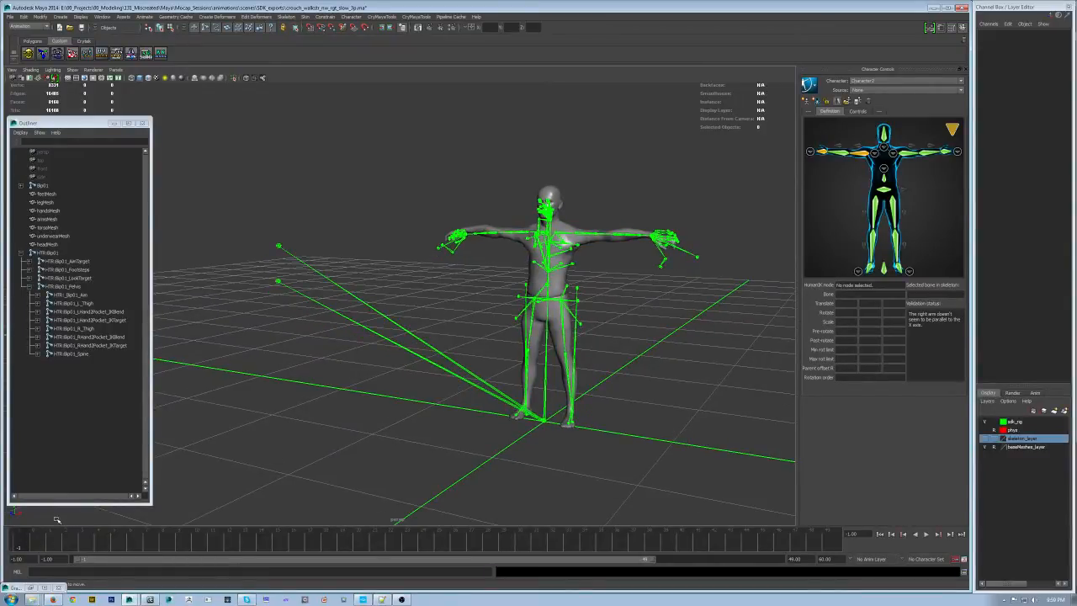
Switch the active HumanIK character to Character1 and show the skeleton_layer display layer again
left_click(920, 81)
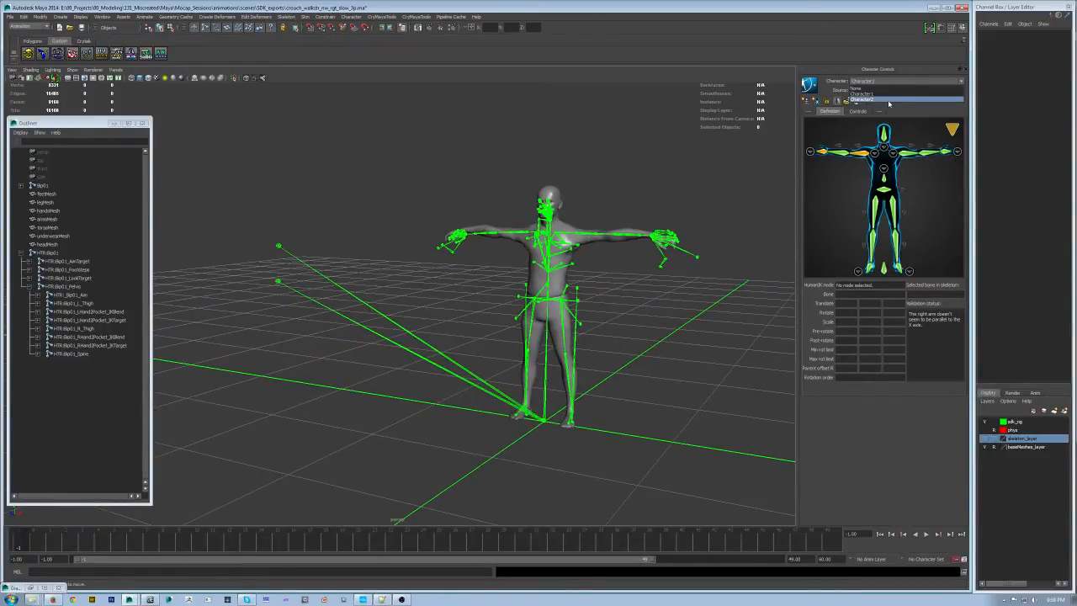
left_click(889, 94)
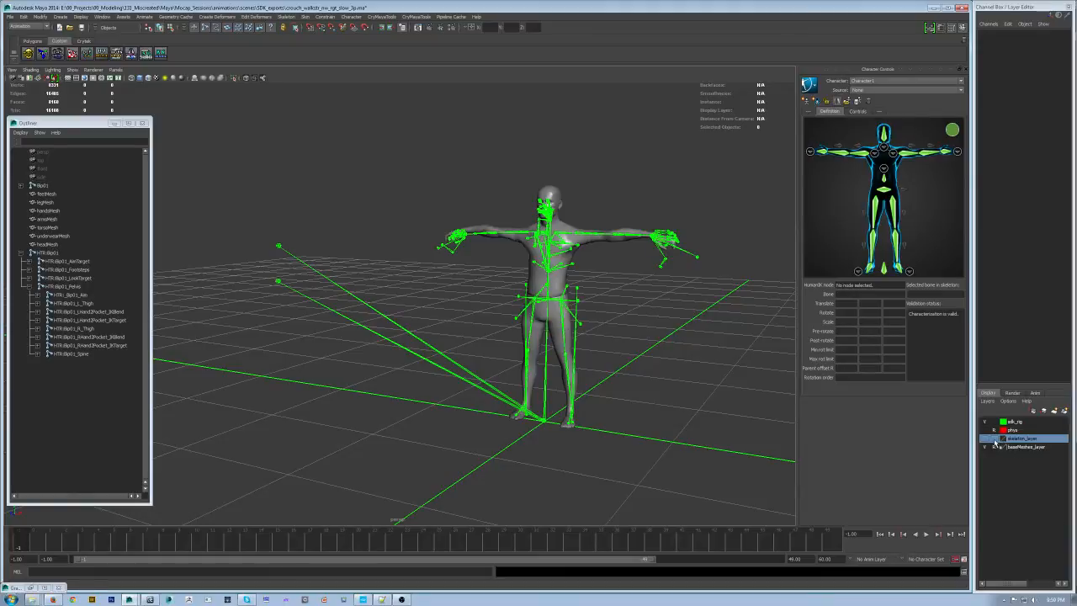
left_click(985, 439)
left_click(995, 441)
left_click(995, 441)
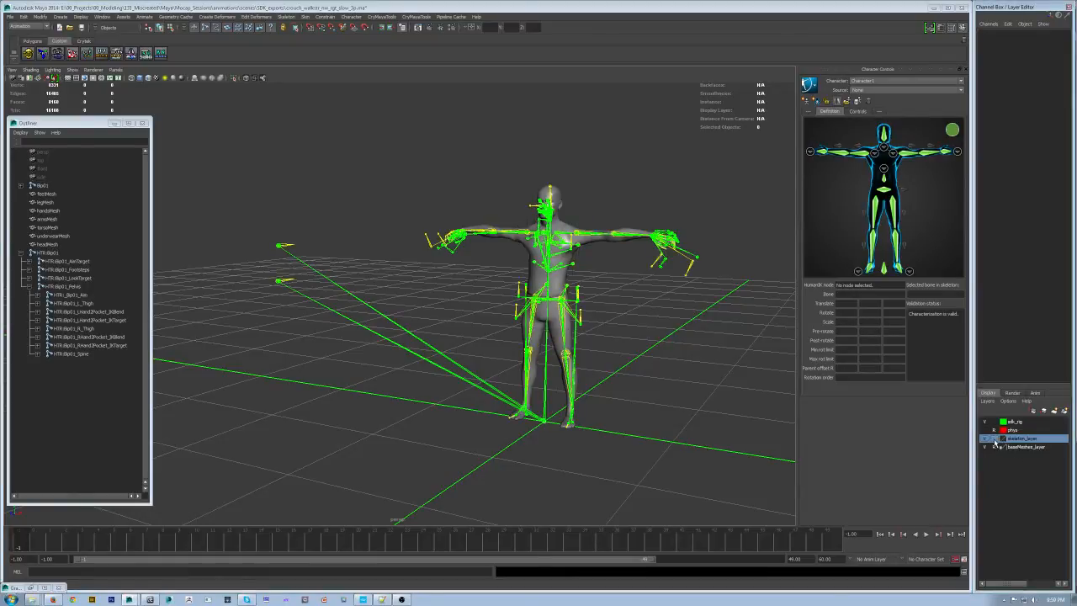
middle_click_drag(666, 373, 645, 398, "alt")
left_click_drag(645, 398, 637, 397, "alt")
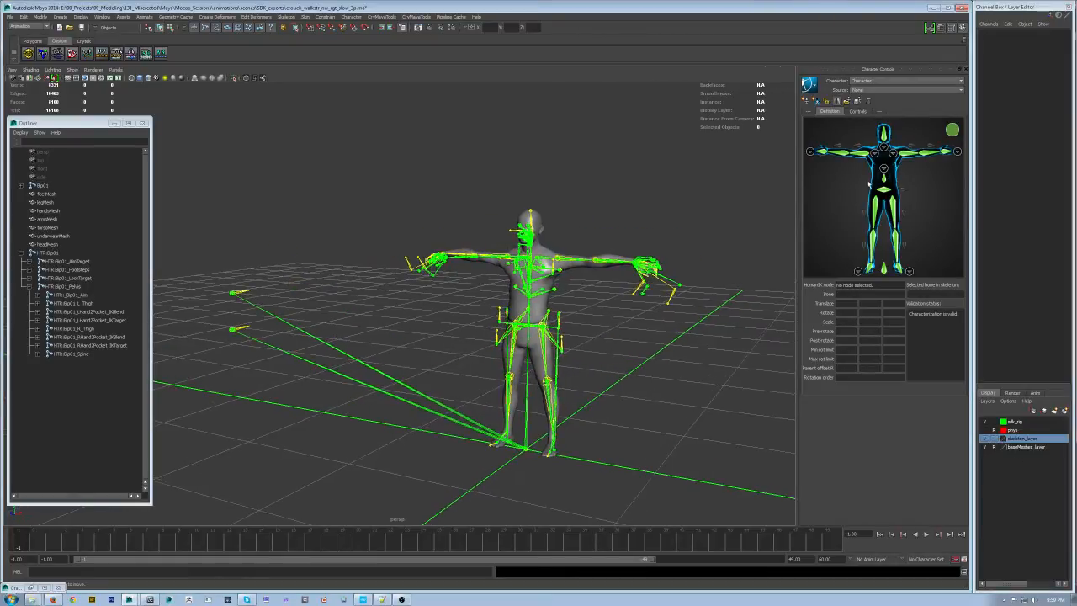
Set Character1's HumanIK source to Character2 and check the retargeted crouch pose at the start of the timeline
left_click(885, 91)
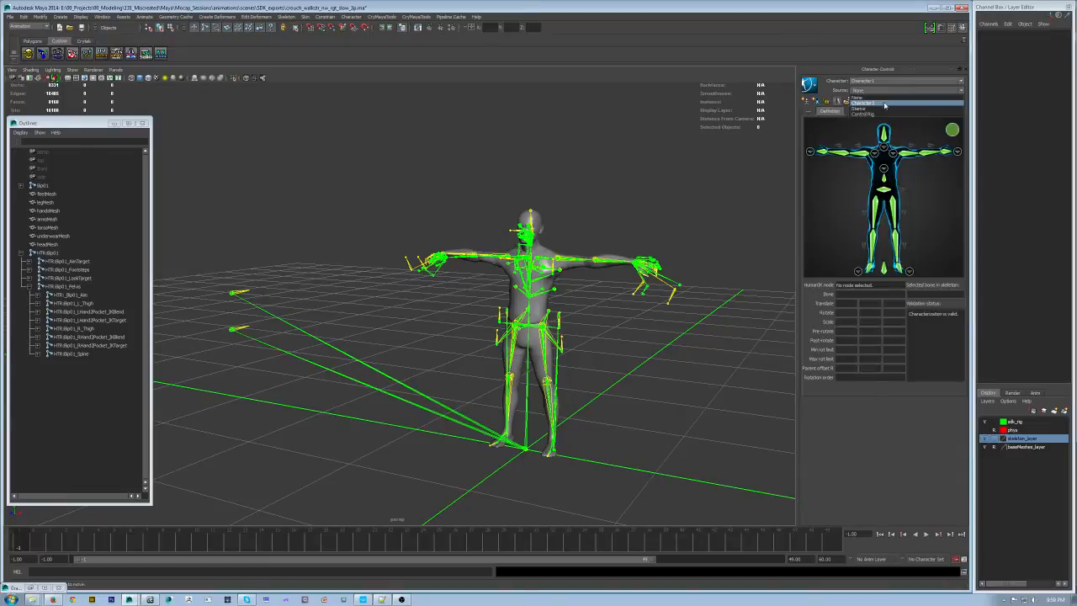
left_click(884, 102)
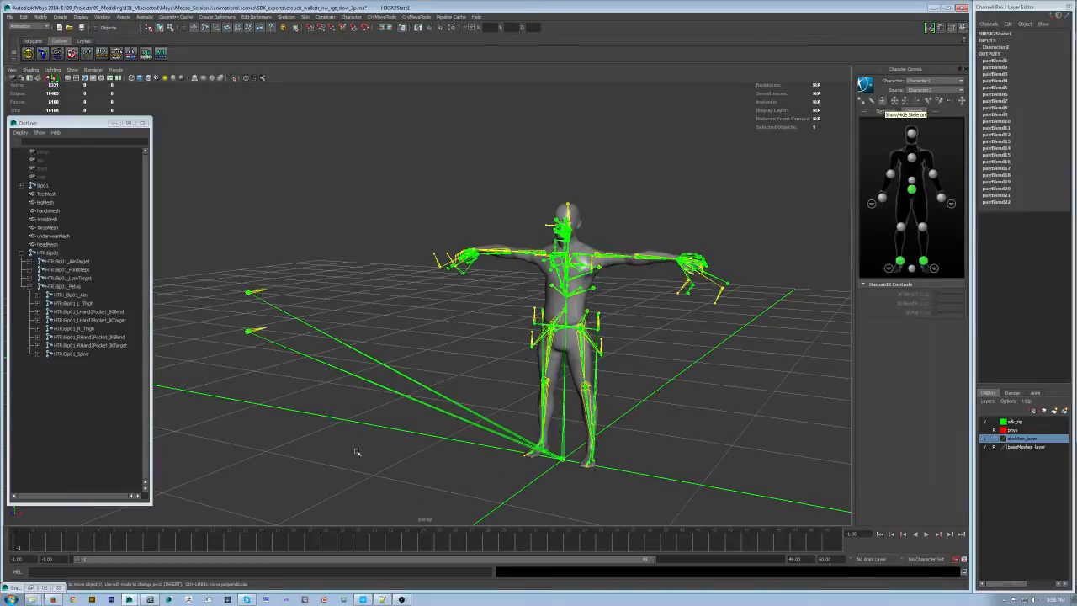
left_click_drag(38, 548, 18, 542)
left_click_drag(743, 382, 338, 467, "alt")
left_click(35, 547)
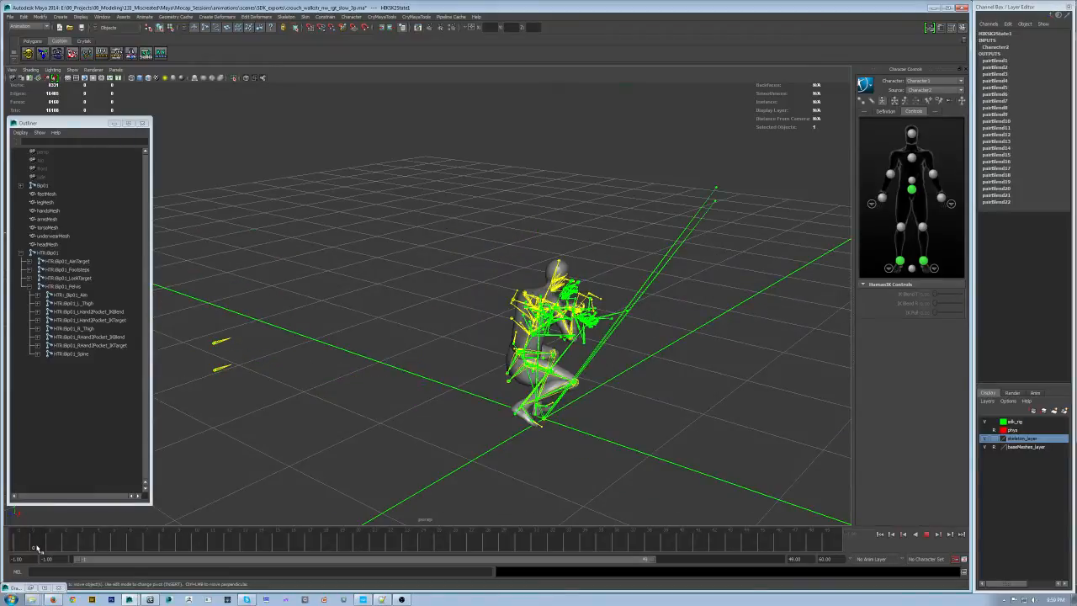
Select the HTR:Bip01 root to show its keys and set the playback range start to frame 0
left_click(49, 253)
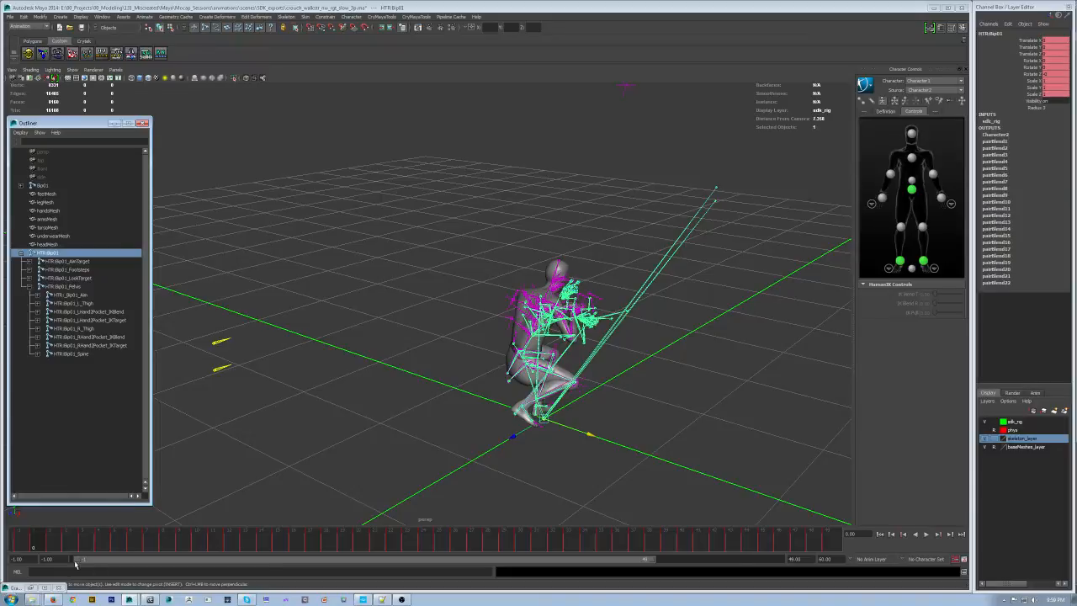
left_click_drag(59, 560, 3, 545)
type("0")
key("Return")
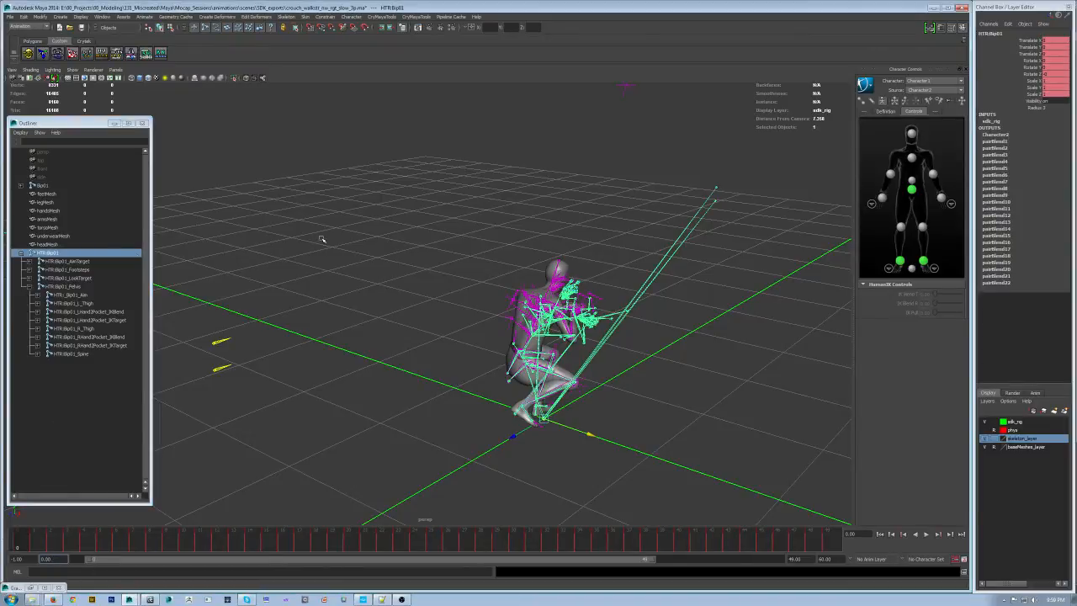
Play the retargeted crouch animation and examine from several sides how the mesh follows the HTR:Bip01 skeleton
left_click_drag(639, 397, 595, 383, "alt")
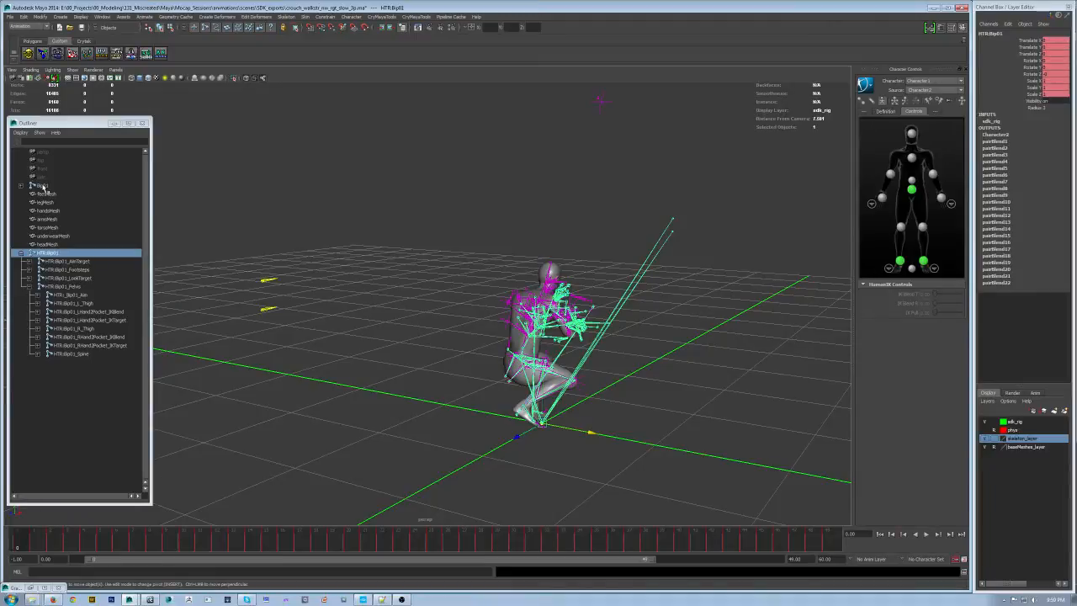
left_click_drag(805, 409, 683, 399, "alt")
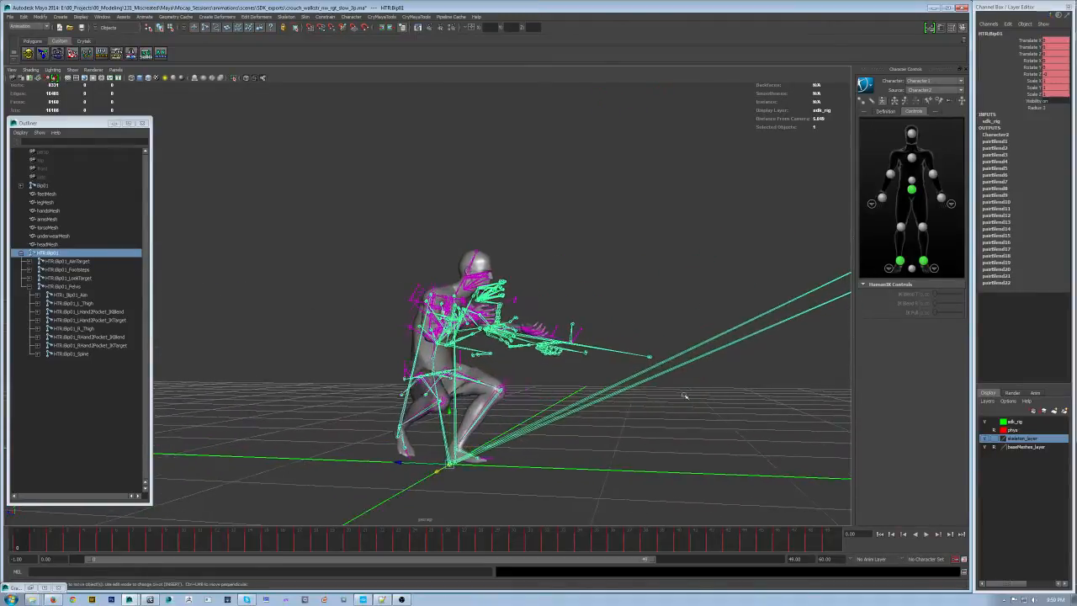
right_click_drag(682, 399, 873, 504, "alt")
left_click(925, 534)
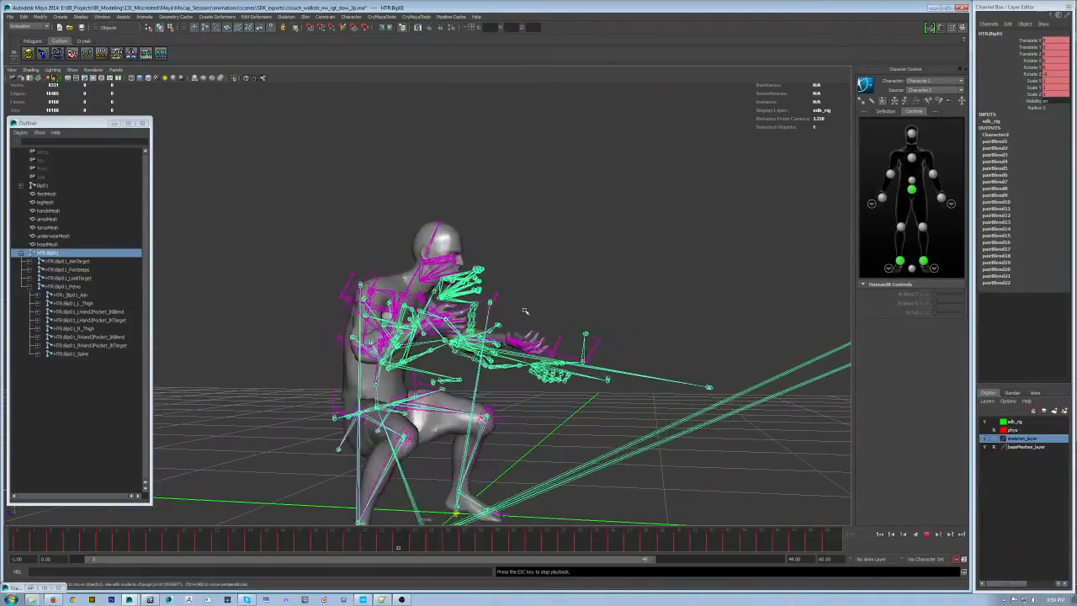
left_click_drag(482, 305, 538, 308, "alt")
right_click_drag(538, 308, 533, 305, "alt")
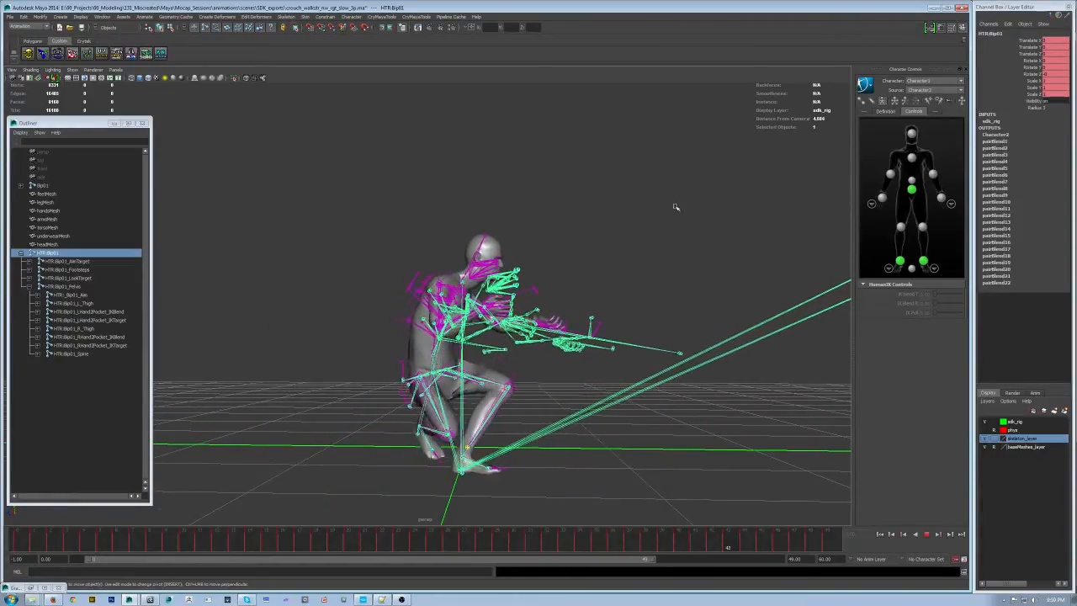
left_click_drag(689, 233, 698, 277, "alt")
right_click_drag(698, 277, 473, 373, "alt")
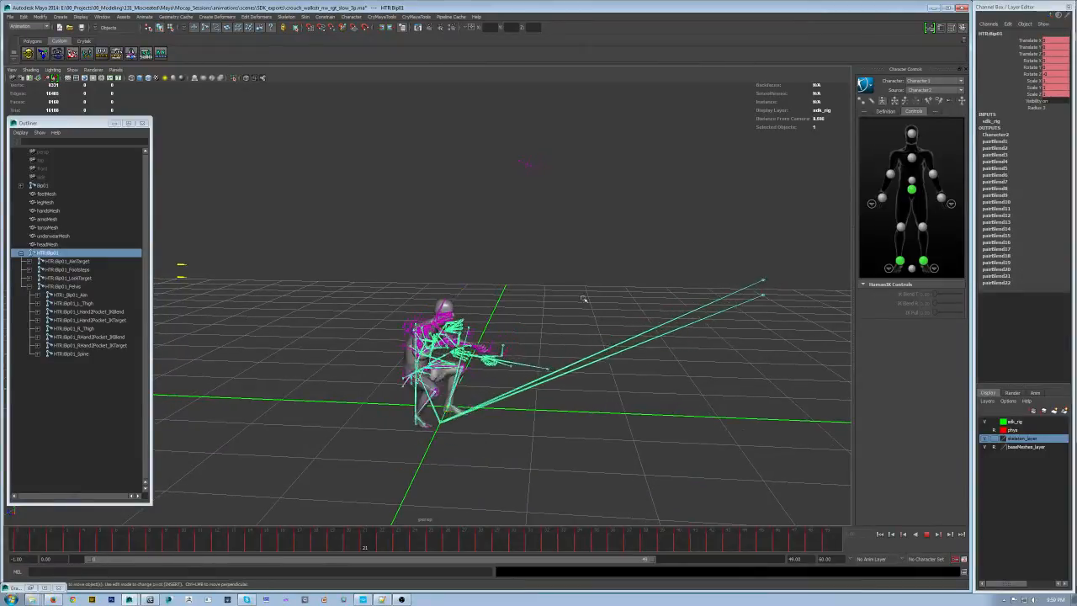
left_click_drag(327, 351, 509, 357, "alt")
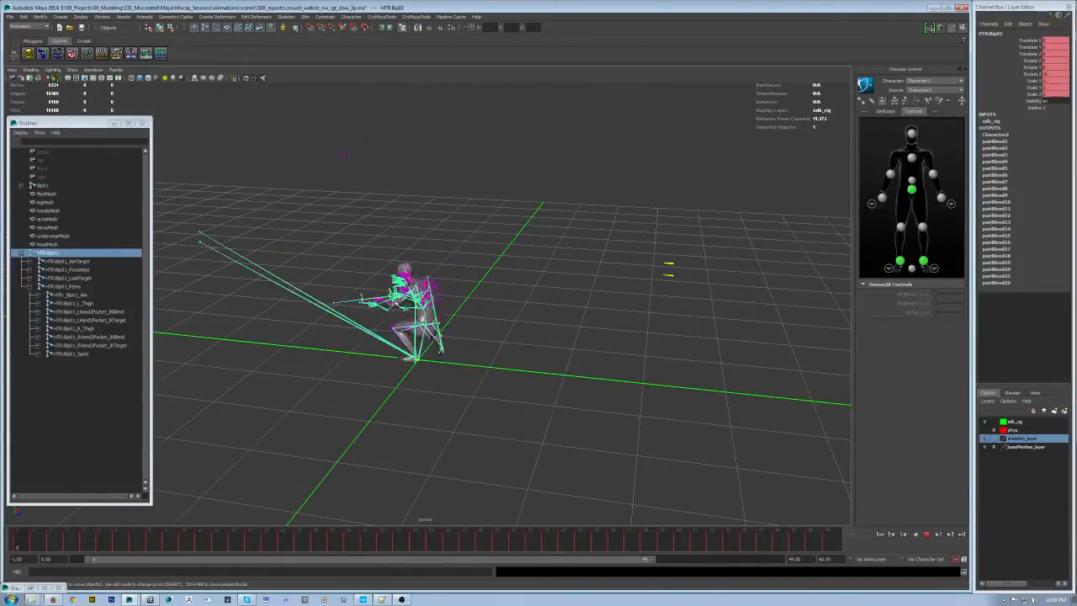
middle_click_drag(381, 332, 492, 366, "alt")
right_click_drag(492, 366, 625, 367, "alt")
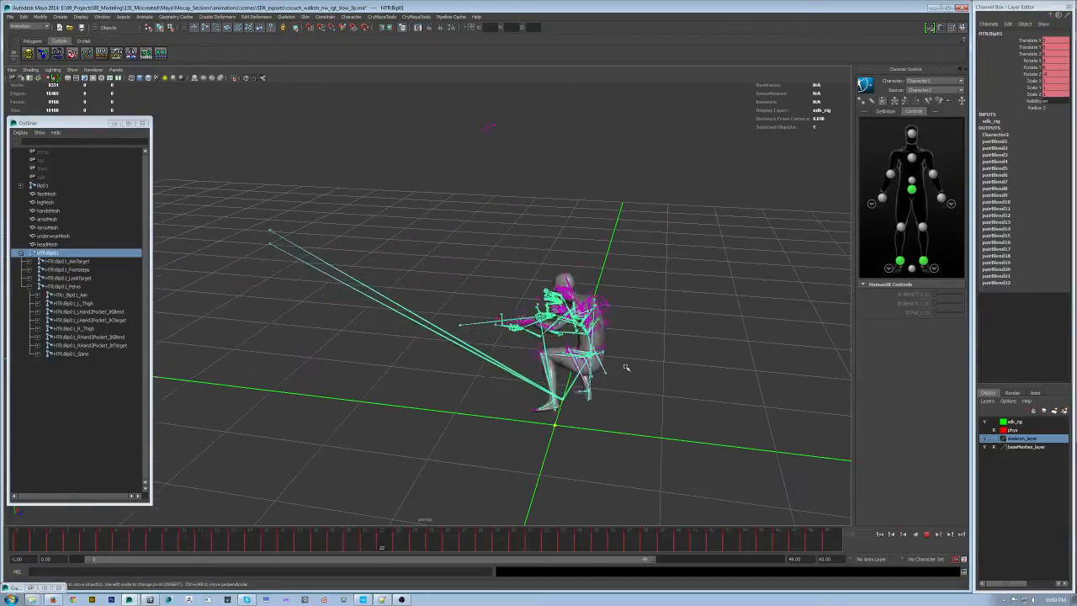
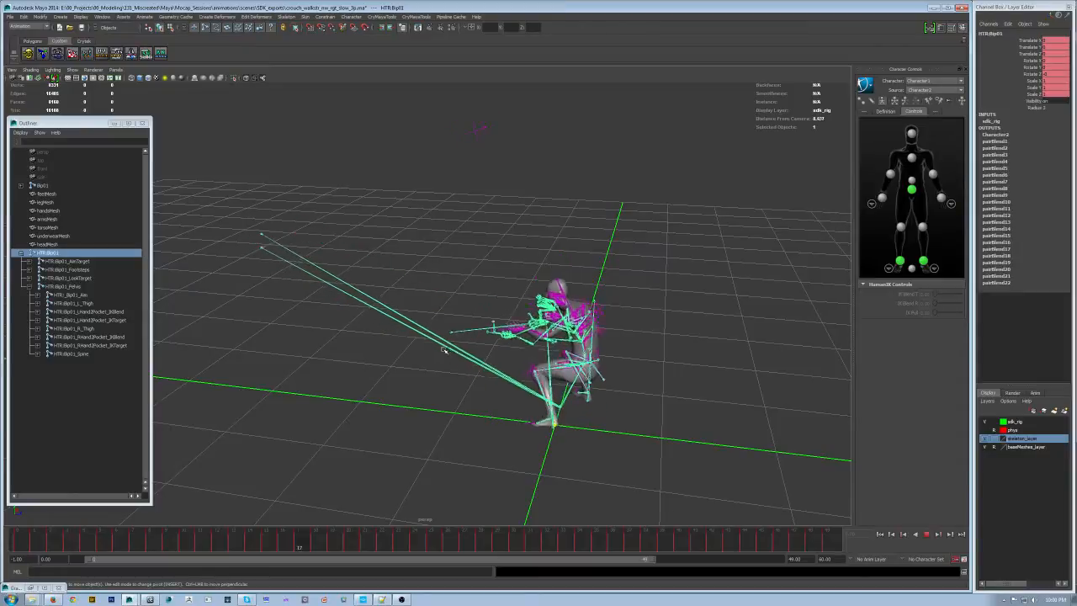
left_click(926, 535)
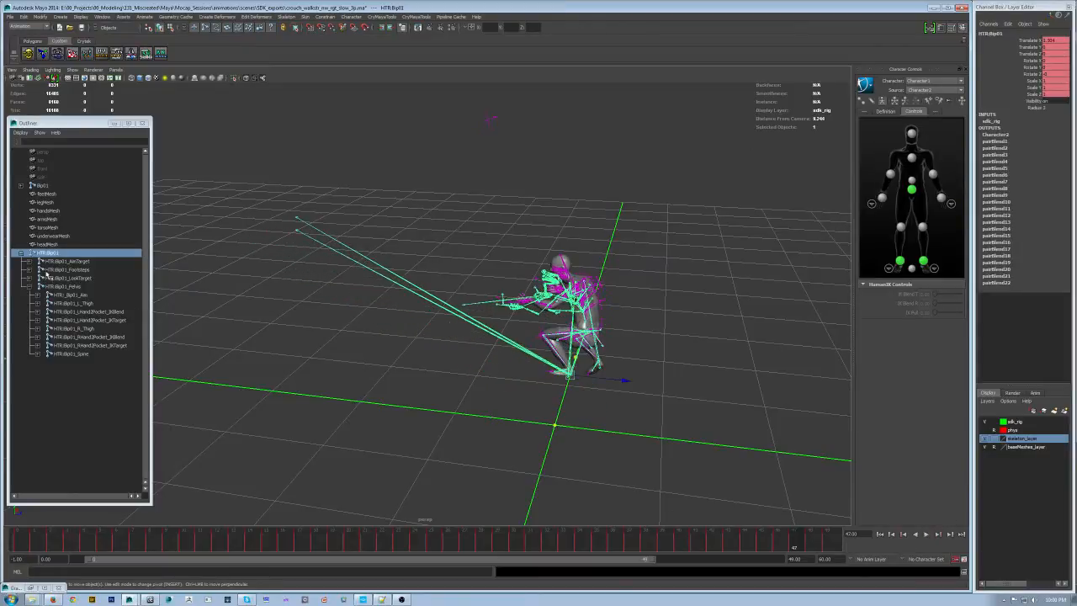
Select the whole Bip01 joint hierarchy, inspect its animation curves in the Graph Editor, and minimize the editor
left_click(42, 185)
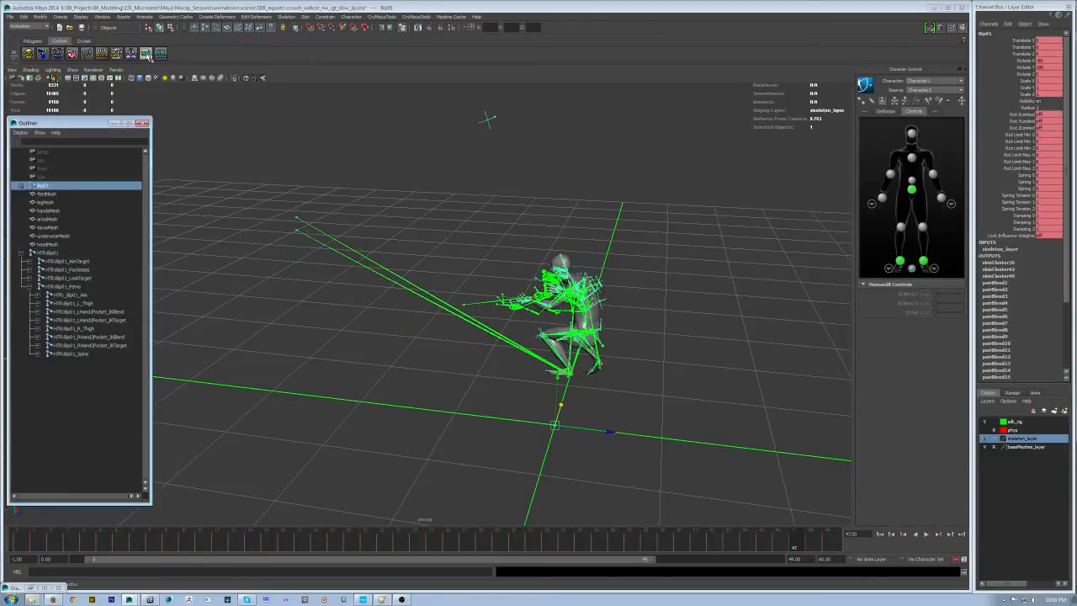
key("alt+v")
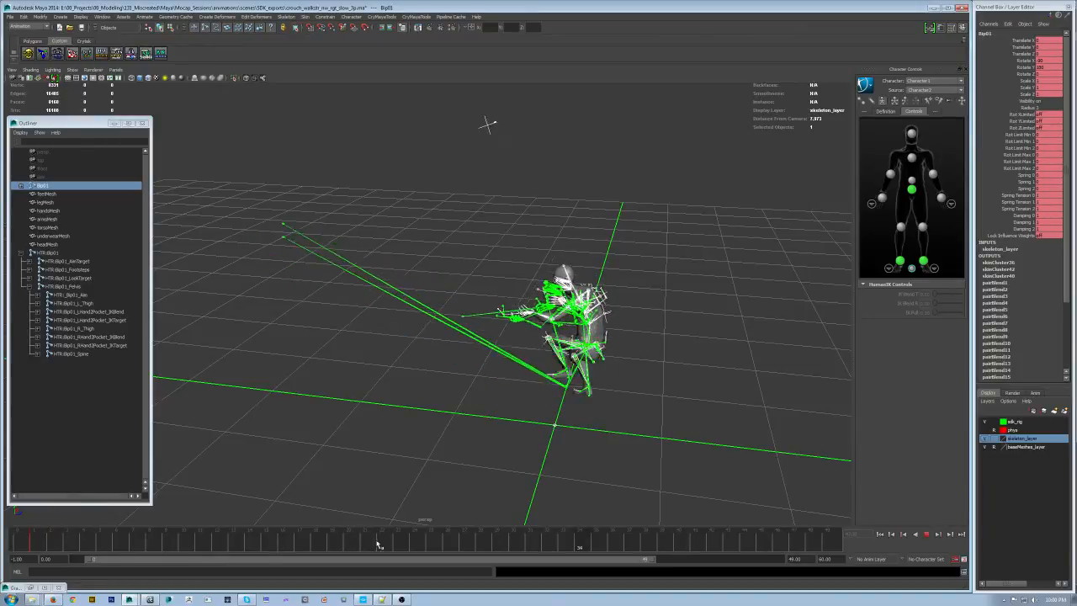
key("alt+v")
left_click(102, 17)
mouse_move(120, 44)
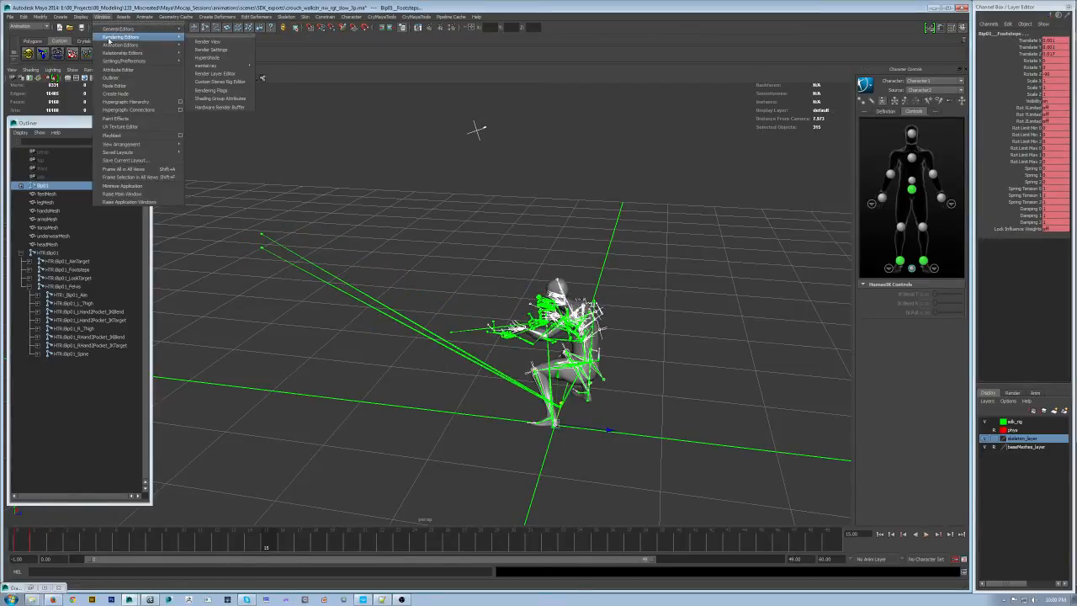
left_click(224, 50)
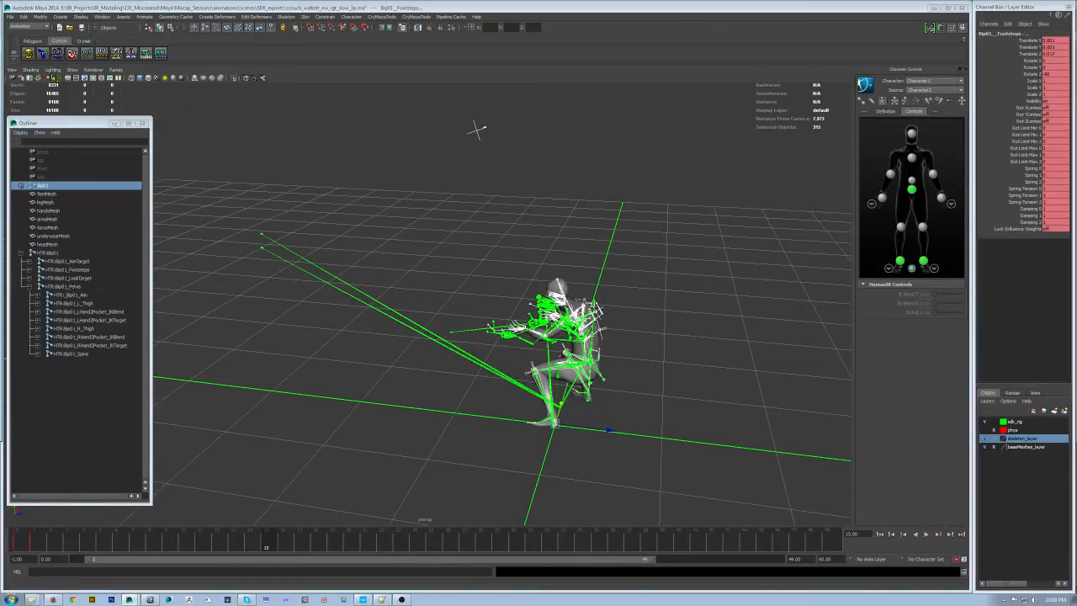
left_click_drag(353, 126, 523, 95)
middle_click_drag(474, 215, 500, 224, "alt")
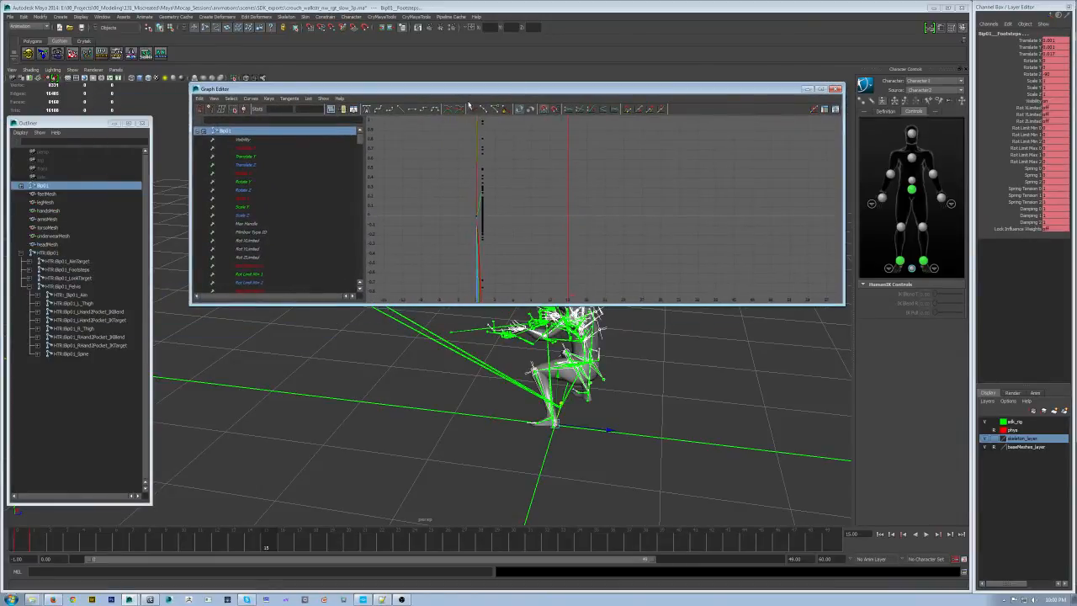
scroll(573, 227, "down", 2)
scroll(585, 217, "down", 1)
left_click(806, 89)
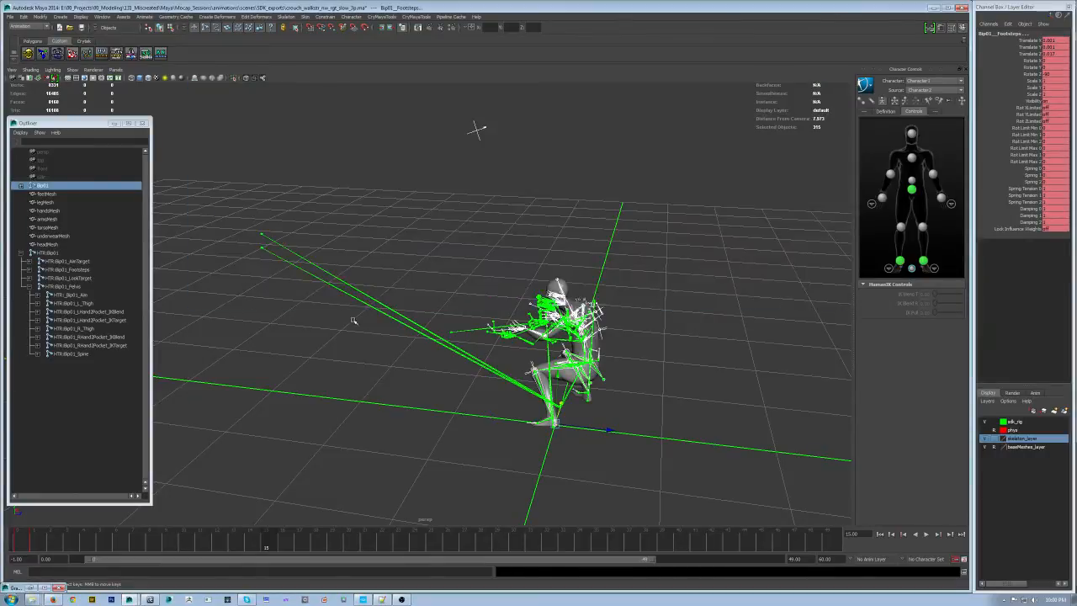
Switch skeleton_layer to reference display, clear the selection, and hide the layer so only the HTR skeleton shows over the mesh
left_click_drag(476, 126, 408, 118, "alt")
mouse_move(418, 285)
left_mouse_down("alt")
mouse_move(454, 282)
mouse_move(421, 273)
left_mouse_up("alt")
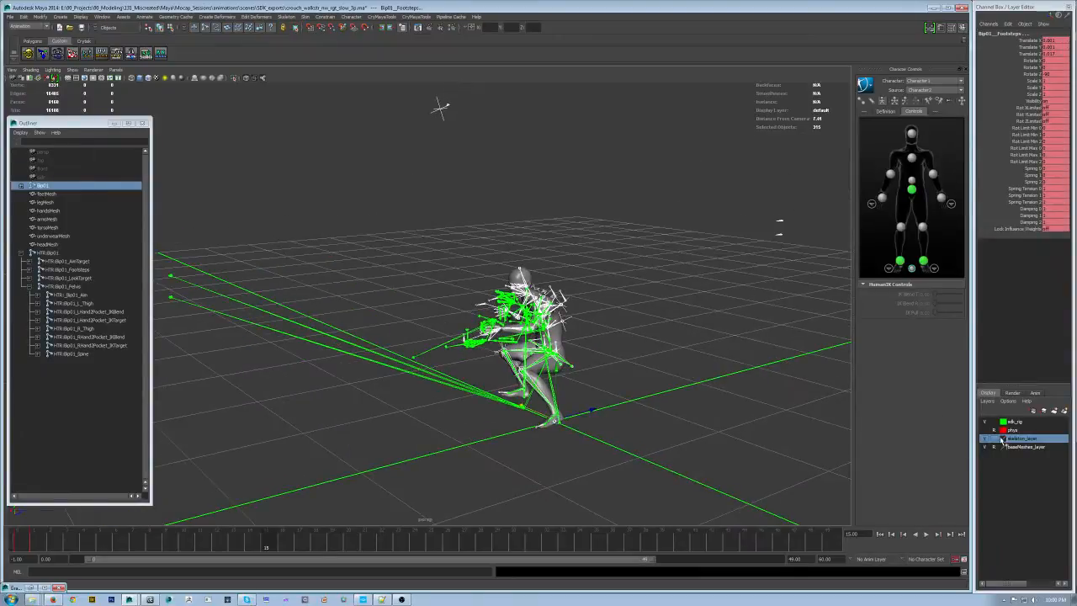
left_click(418, 418)
middle_click_drag(418, 418, 468, 353, "alt")
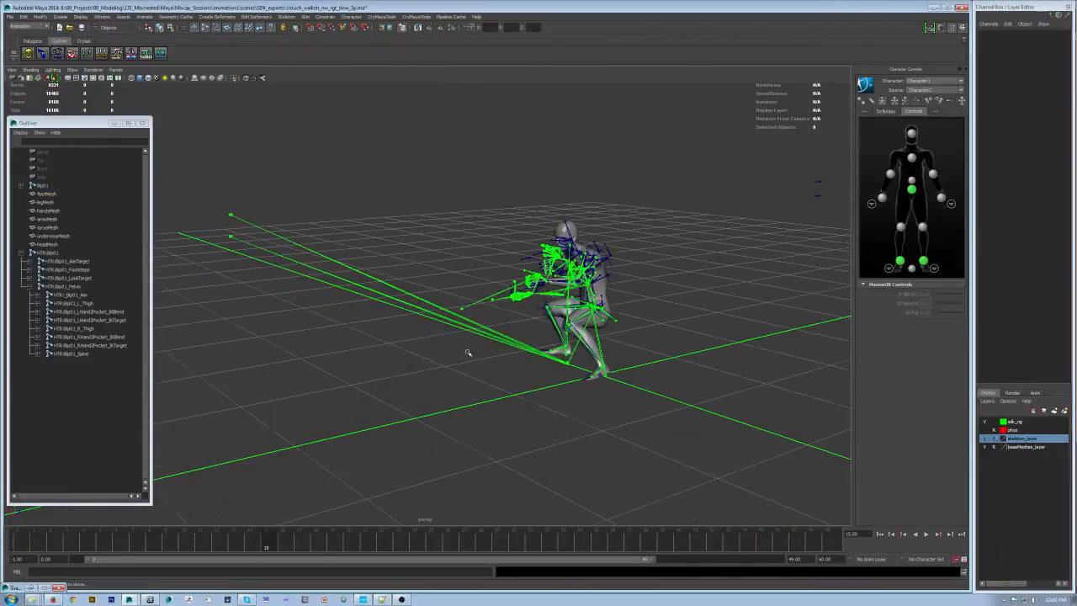
right_click_drag(468, 353, 650, 229, "alt")
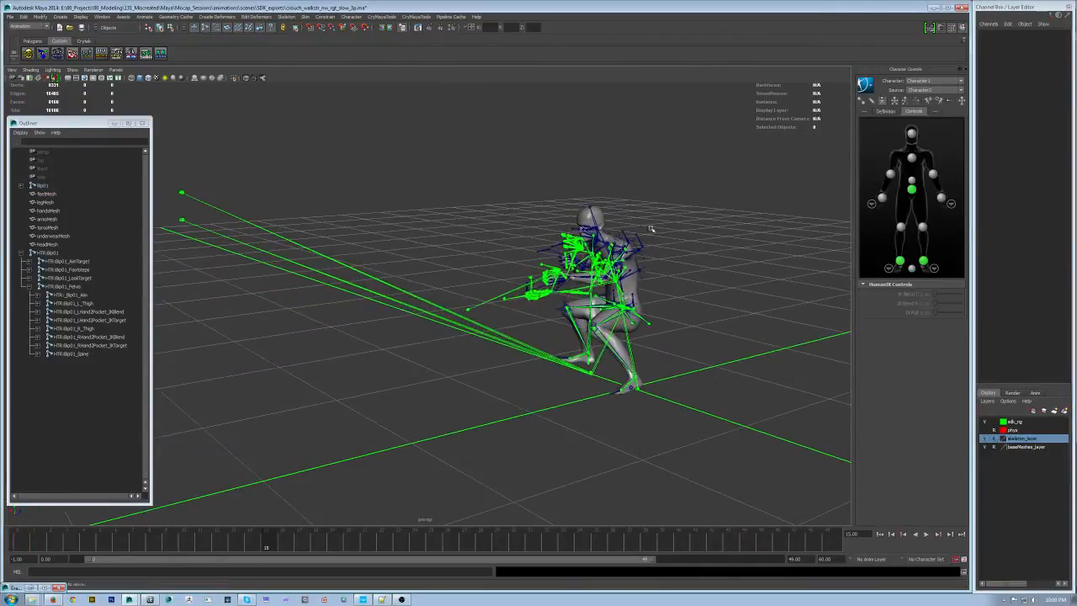
left_click(989, 440)
right_click_drag(344, 308, 506, 192, "alt")
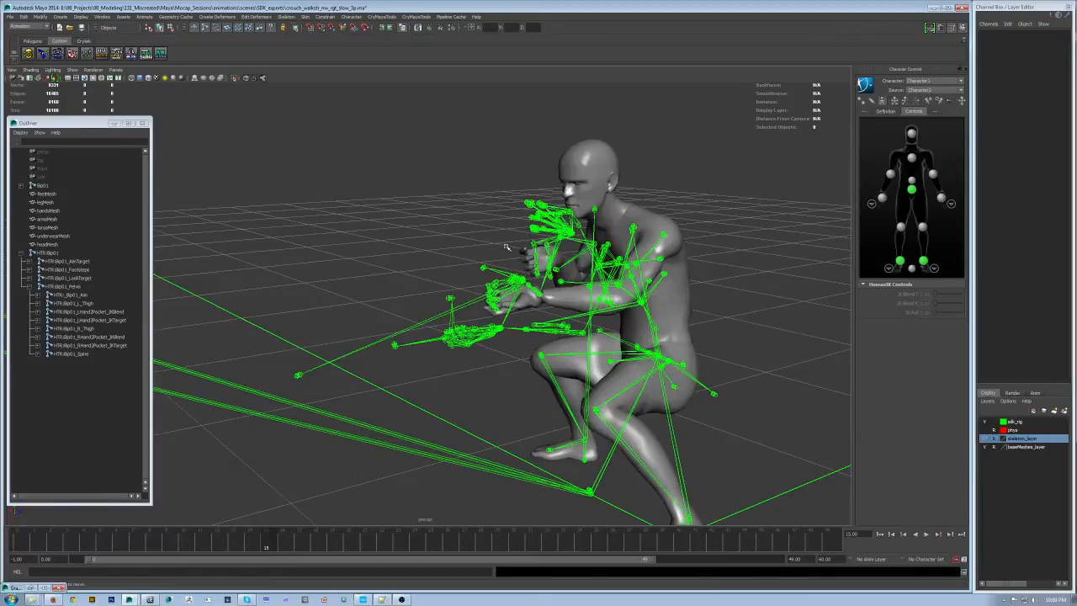
Collapse the HTR:Bip01 hierarchy in the Outliner and return the timeline to frame 0
left_click(22, 253)
key("alt+v")
left_click_drag(140, 543, 5, 539)
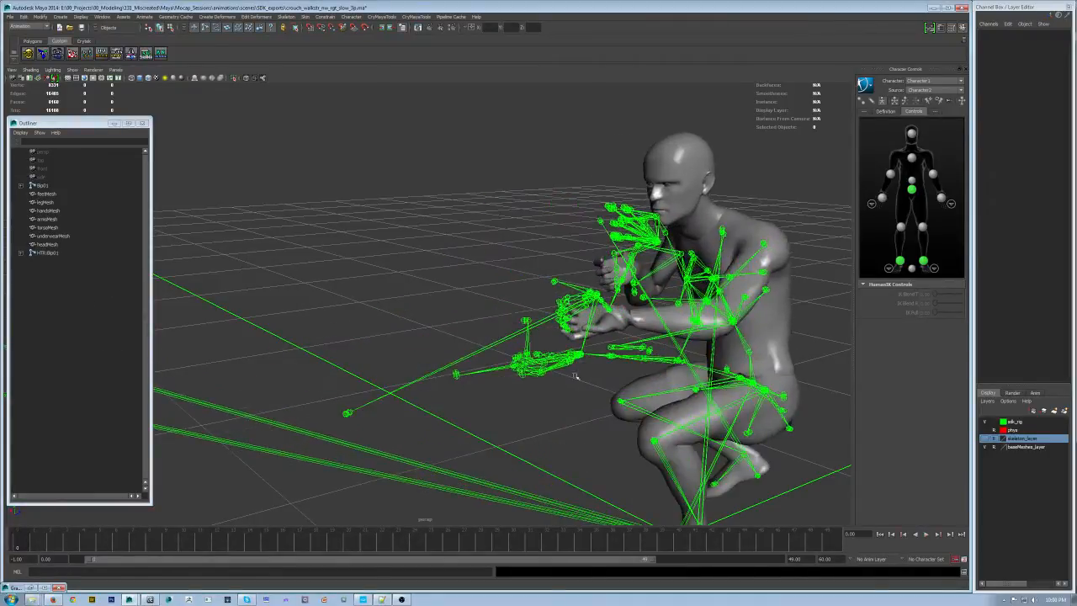
Select the HTR:Bip01_L_Hand joint among the overlapping joints at the source skeleton's left wrist
middle_click_drag(577, 375, 404, 349, "alt")
right_click_drag(404, 349, 606, 358, "alt")
middle_click_drag(485, 245, 413, 245, "alt")
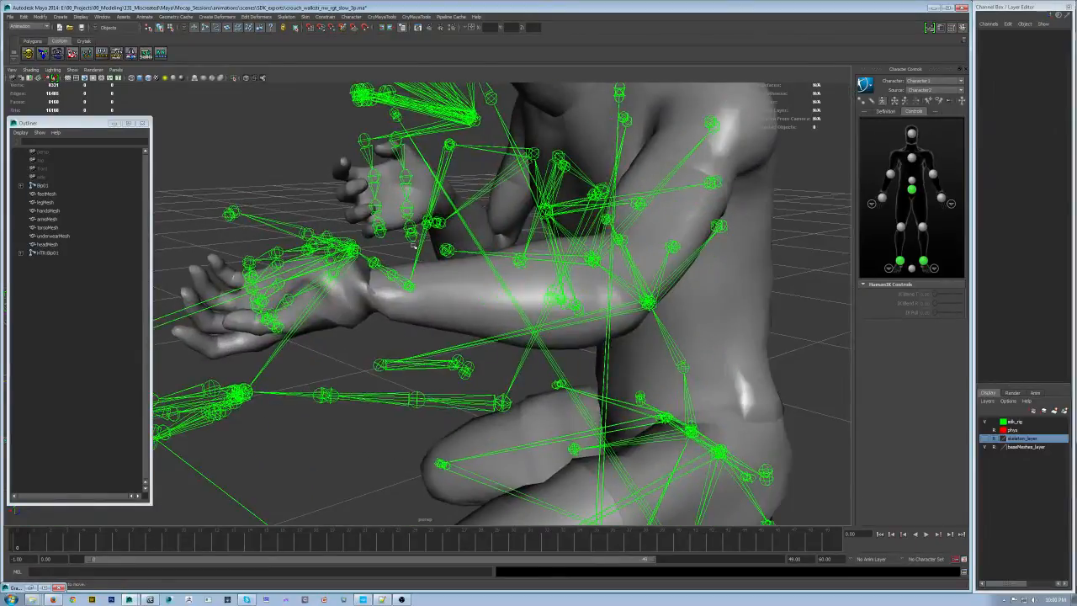
left_click(241, 386)
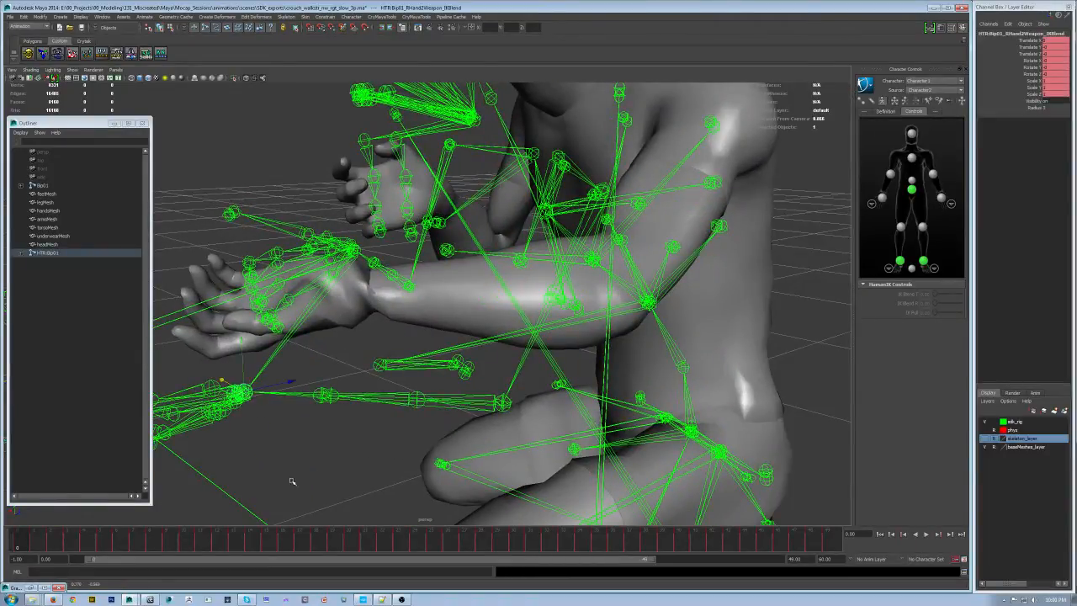
left_click(251, 394)
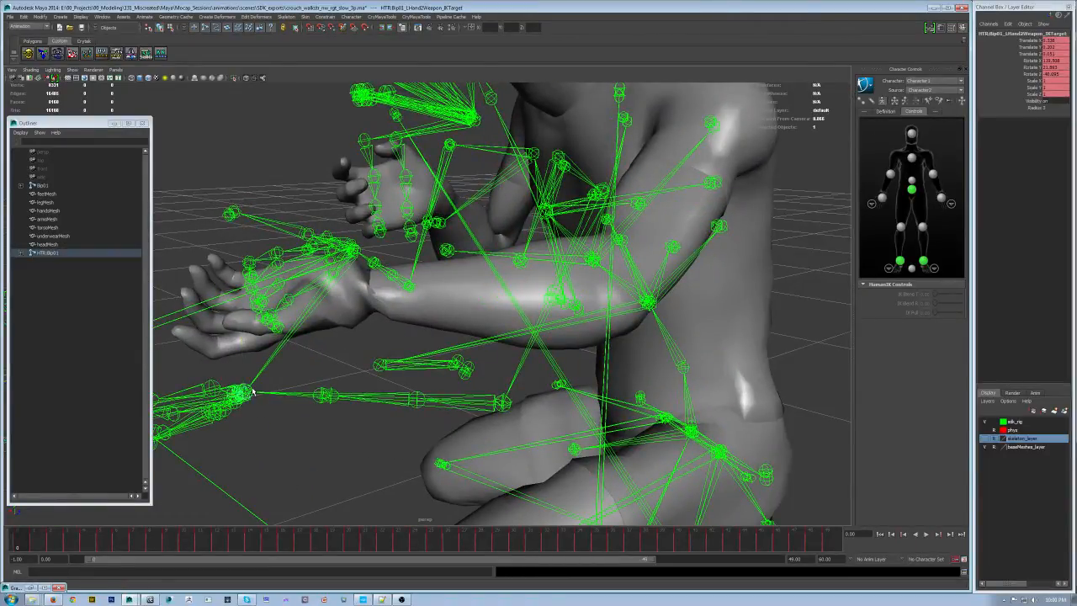
left_click(235, 412)
left_click(235, 411)
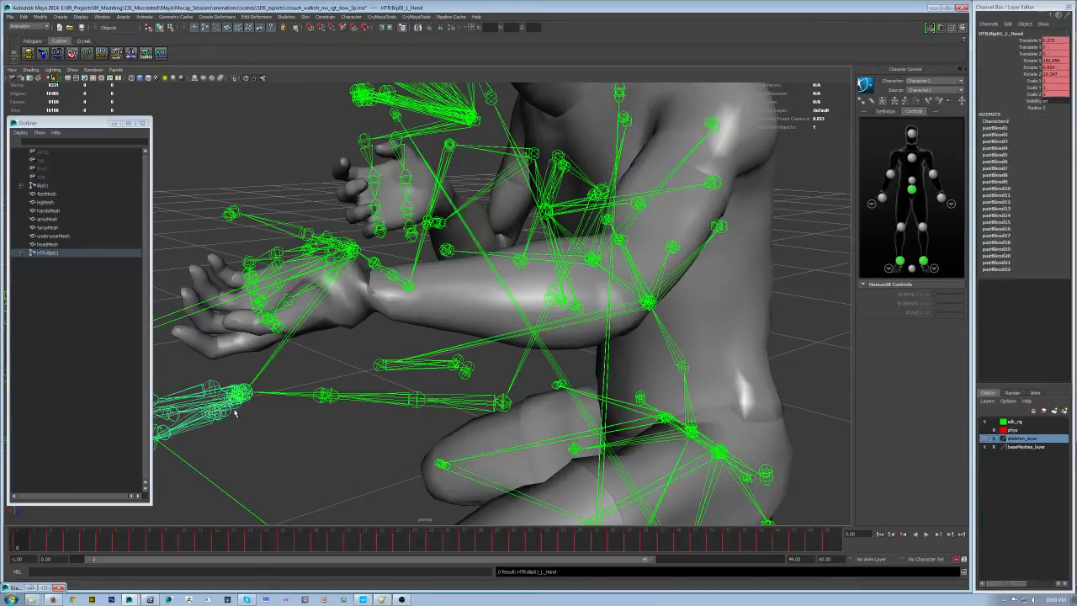
Open the Graph Editor for the left hand joint and reposition and shrink it to keep the arms visible
left_click_drag(410, 370, 434, 330, "alt")
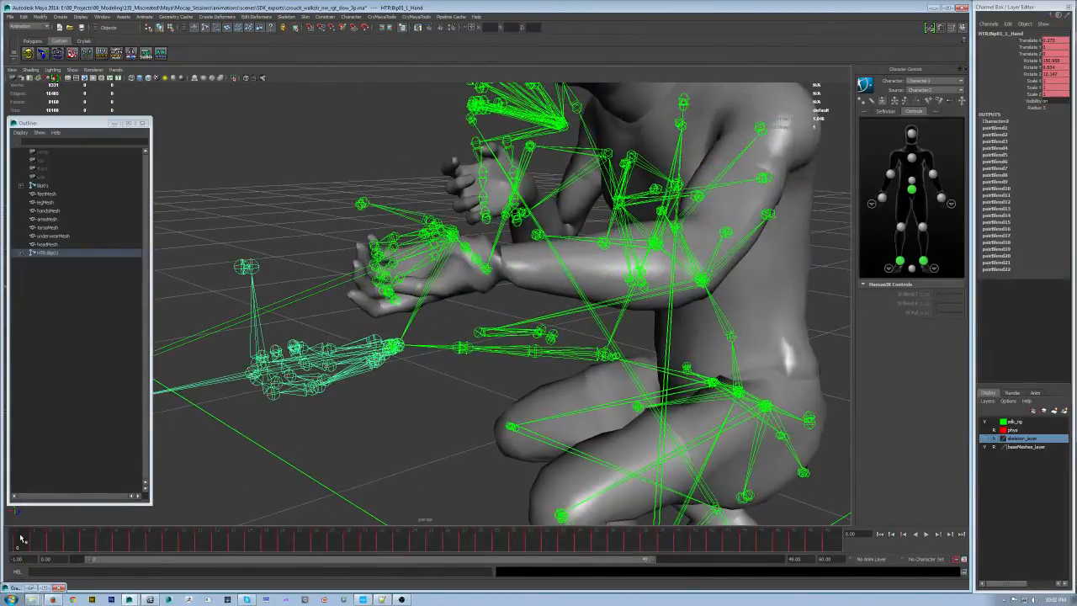
left_click(101, 16)
mouse_move(126, 36)
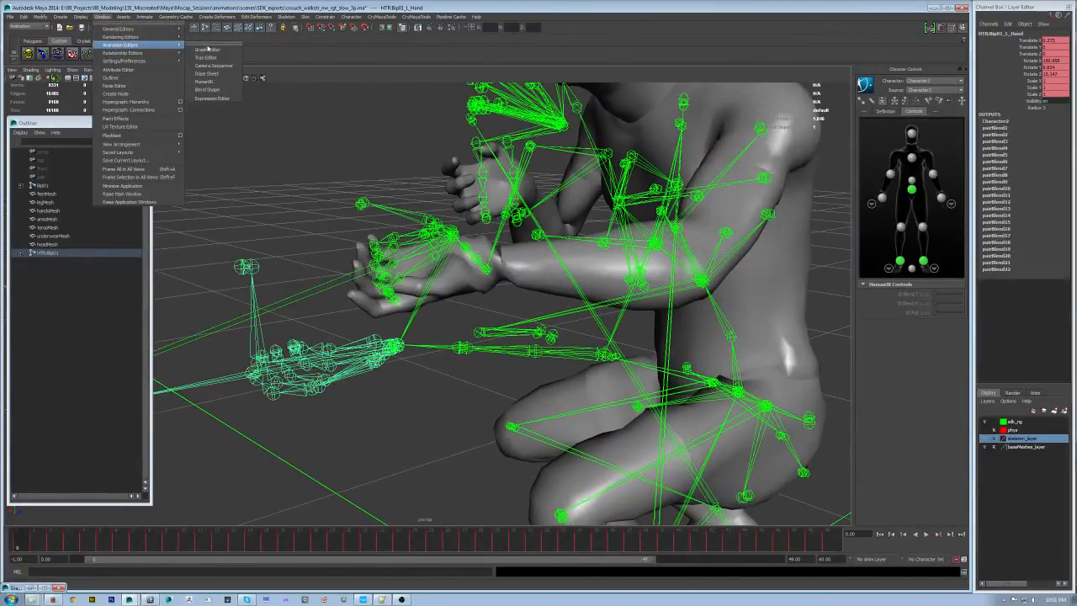
left_click(208, 50)
left_click_drag(449, 91, 381, 28)
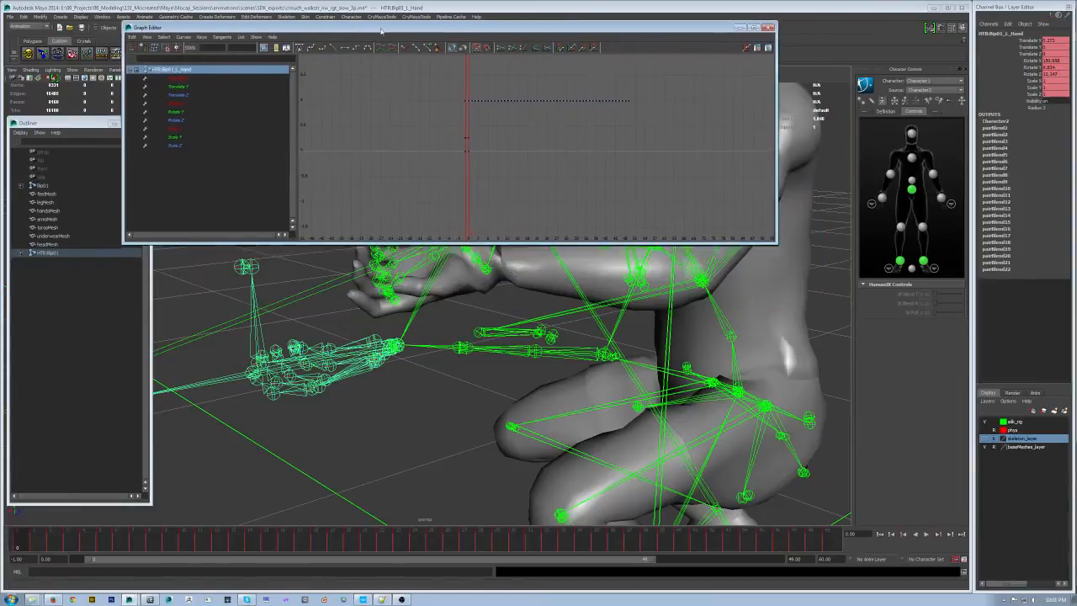
left_click_drag(457, 241, 456, 174)
left_click_drag(505, 320, 565, 335, "alt")
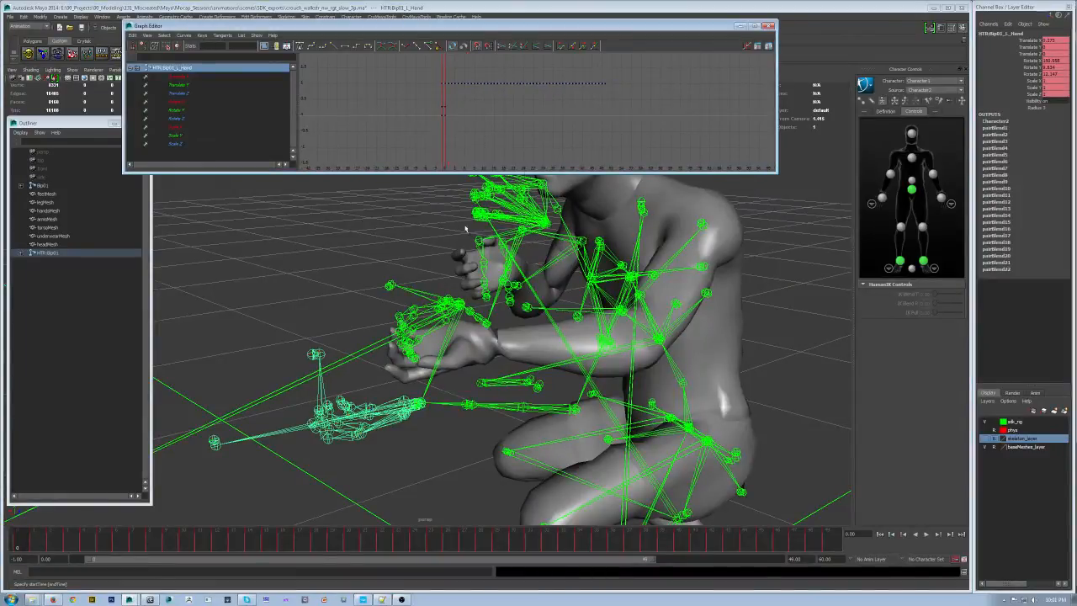
Try shrinking the left hand by lowering its scale keys from frame 0 onward, and undo the change
left_click_drag(686, 85, 686, 86)
left_click_drag(396, 59, 395, 60)
scroll(419, 108, "up", 4)
scroll(428, 102, "down", 2)
left_click(679, 66)
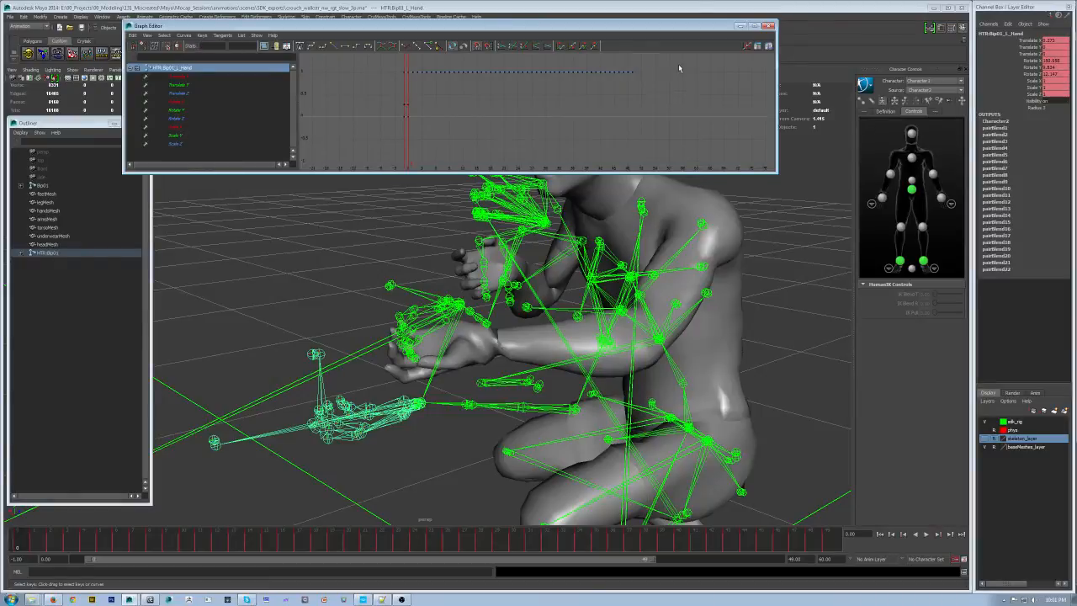
left_click_drag(406, 87, 406, 87)
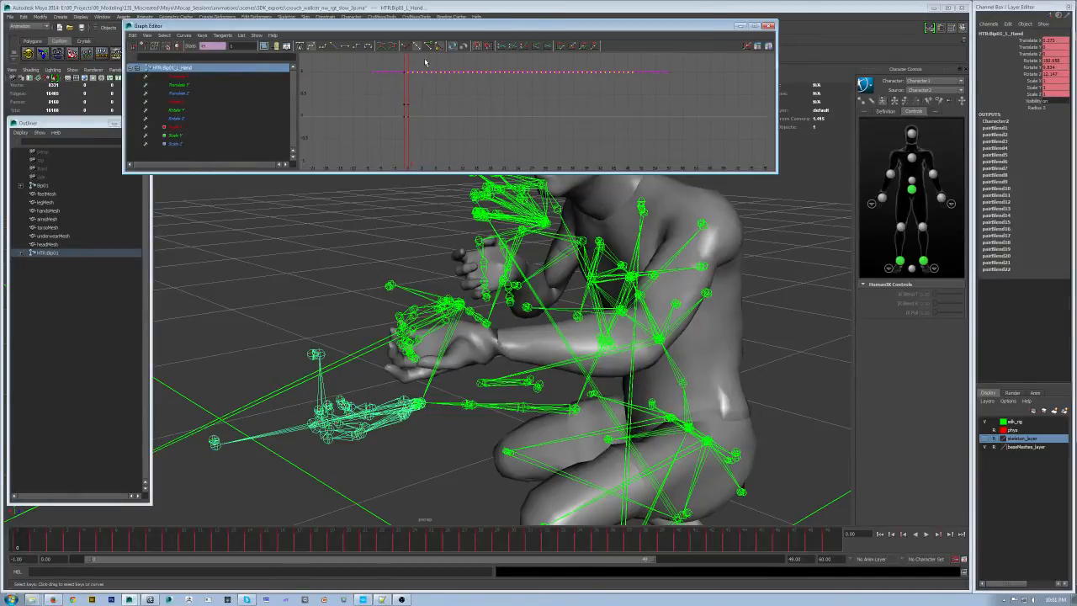
middle_click_drag(465, 84, 464, 109, "shift")
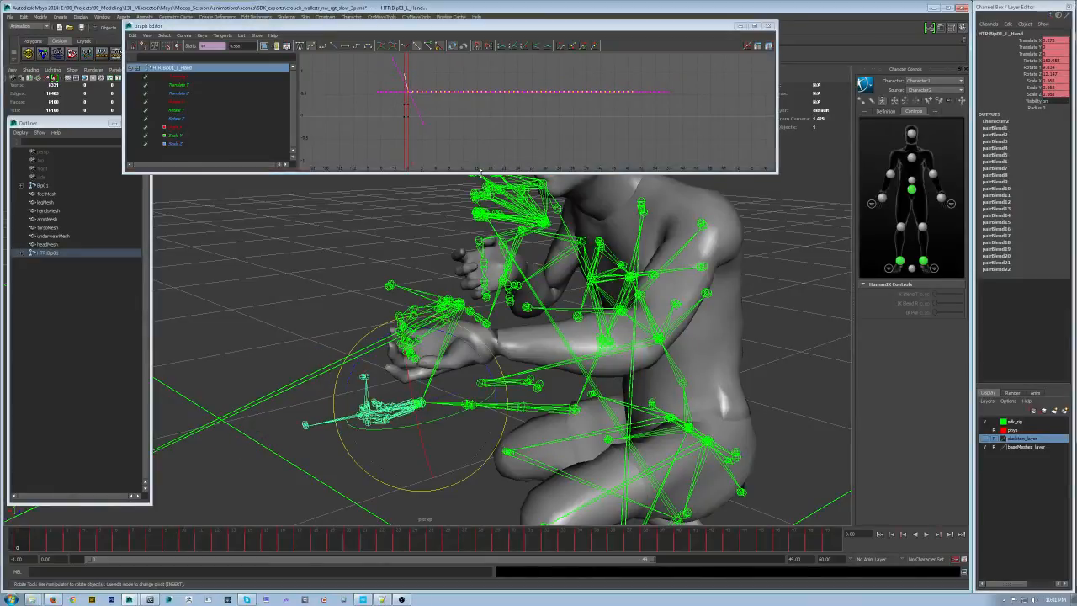
key("ctrl+z")
Try lowering the left hand's Rotate Z keys from frame 0 onward, and undo the edit
left_click(183, 95)
key("Delete")
left_click(190, 118)
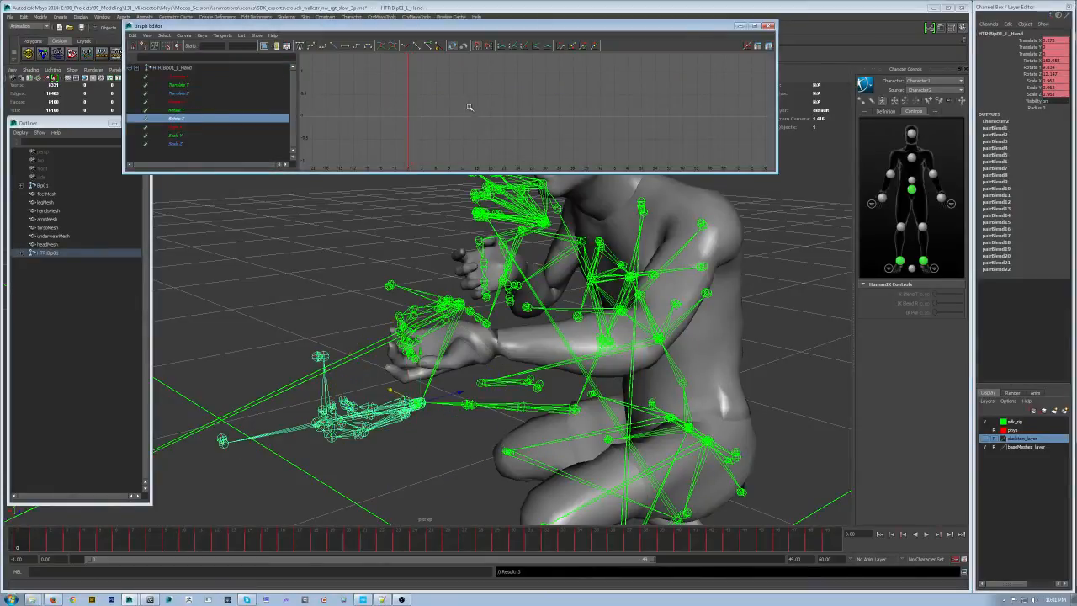
key("f")
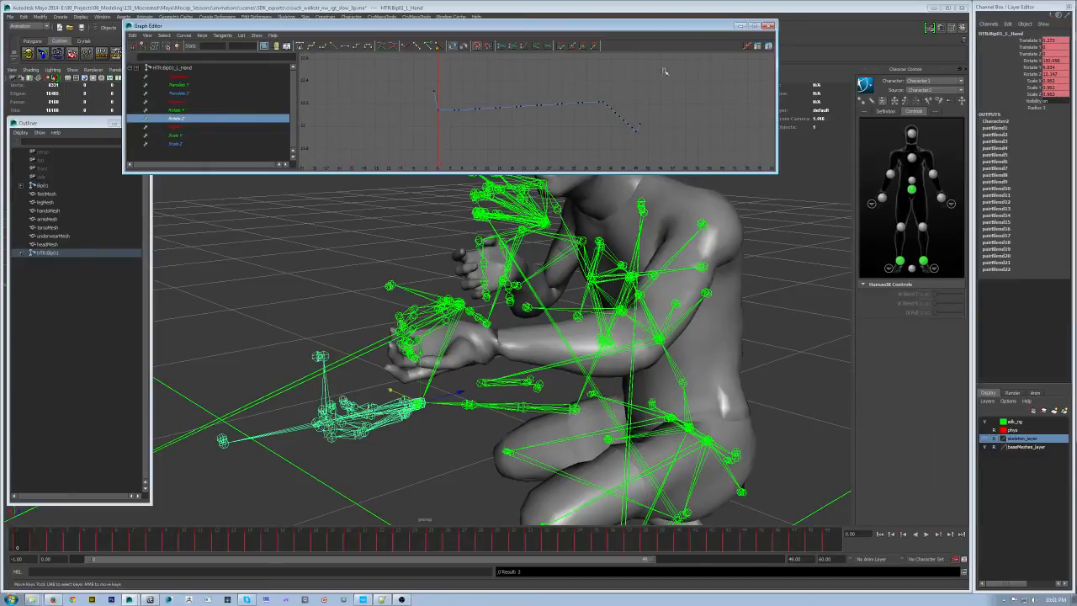
left_click_drag(435, 169, 437, 170)
middle_click_drag(531, 138, 566, 412, "shift")
key("ctrl+z")
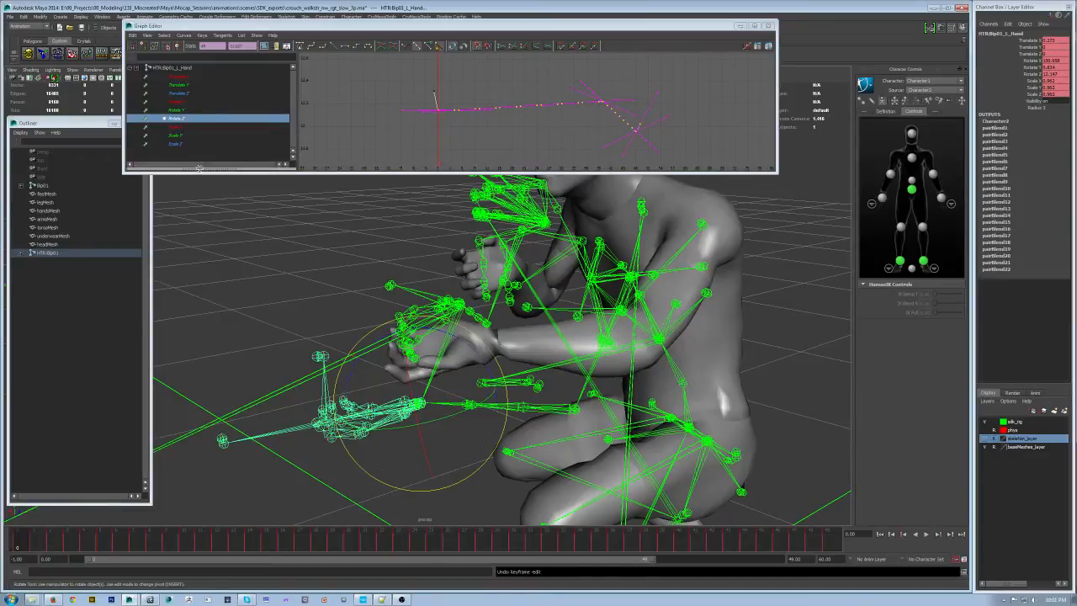
Shift the left hand's Rotate X keys from frame 0 onward down to the level of the key before frame 0
left_click(189, 101)
key("f")
scroll(612, 123, "down", 4)
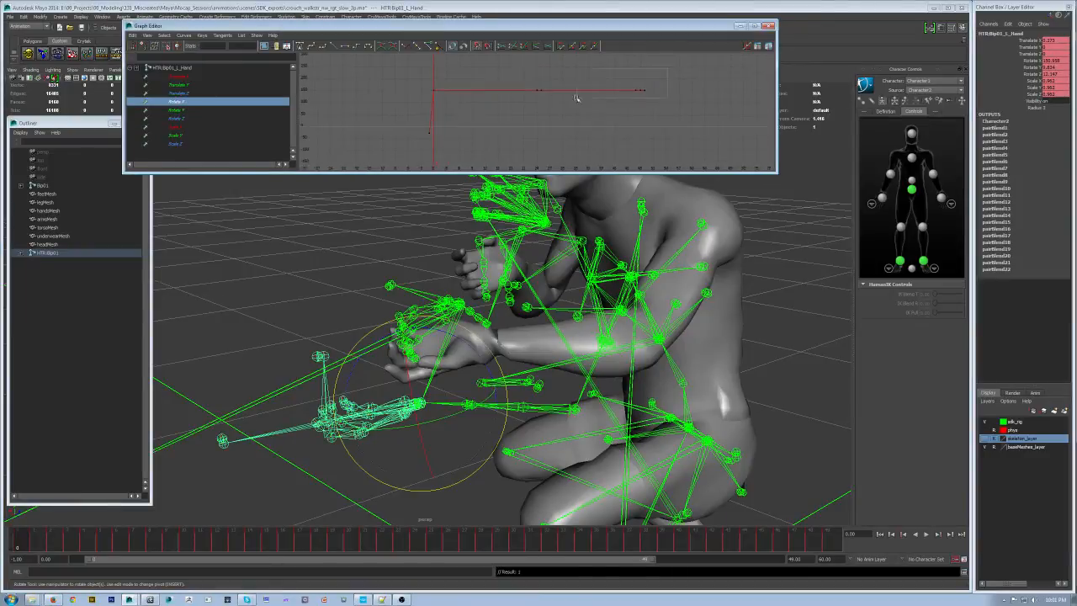
left_click_drag(418, 98, 418, 99)
key("w")
mouse_move(512, 73)
middle_mouse_down("shift")
mouse_move(515, 118)
mouse_move(522, 81)
middle_mouse_up("shift")
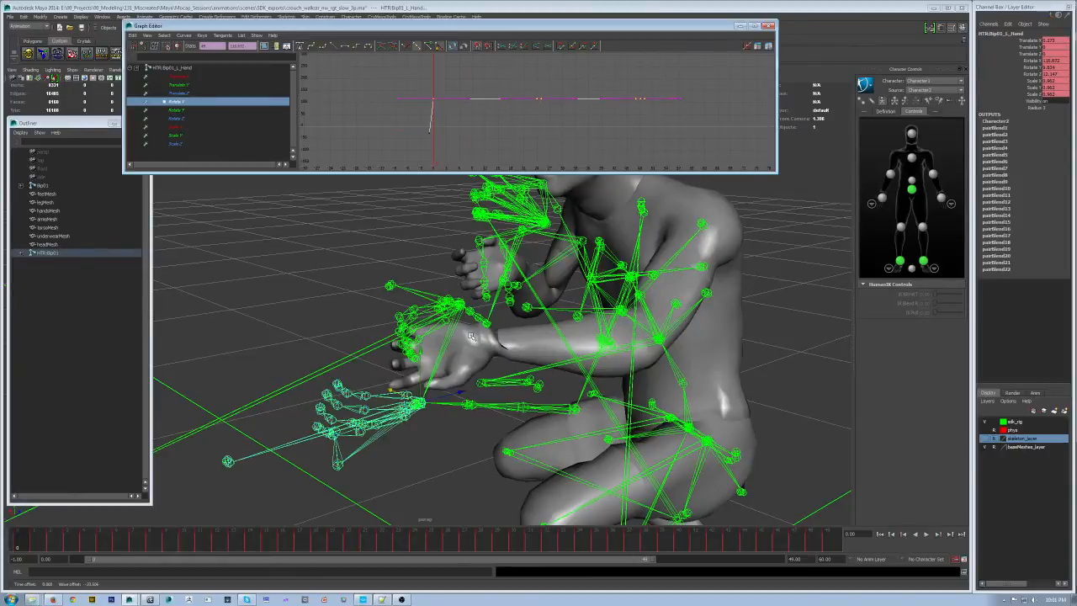
middle_click_drag(493, 85, 493, 113, "shift")
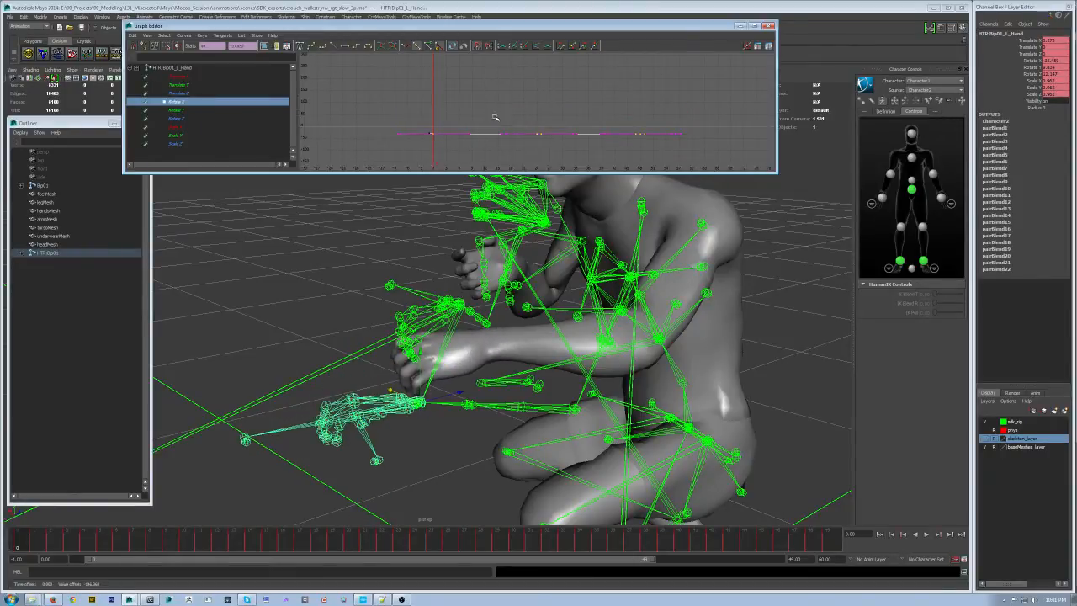
Deselect the left hand and select the HTR:Bip01_R_Hand joint at the source skeleton's right wrist
left_click_drag(601, 350, 515, 325, "alt")
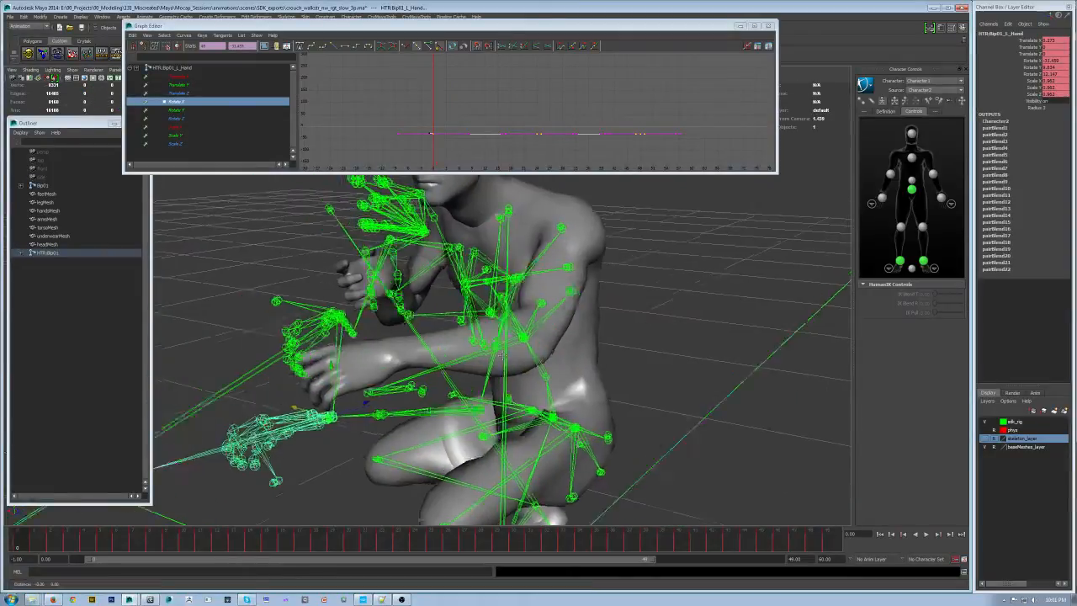
middle_click_drag(515, 325, 607, 354, "alt")
left_click(313, 332)
left_click_drag(546, 322, 362, 316, "alt")
middle_click_drag(362, 316, 563, 325, "alt")
right_click_drag(563, 324, 632, 333, "alt")
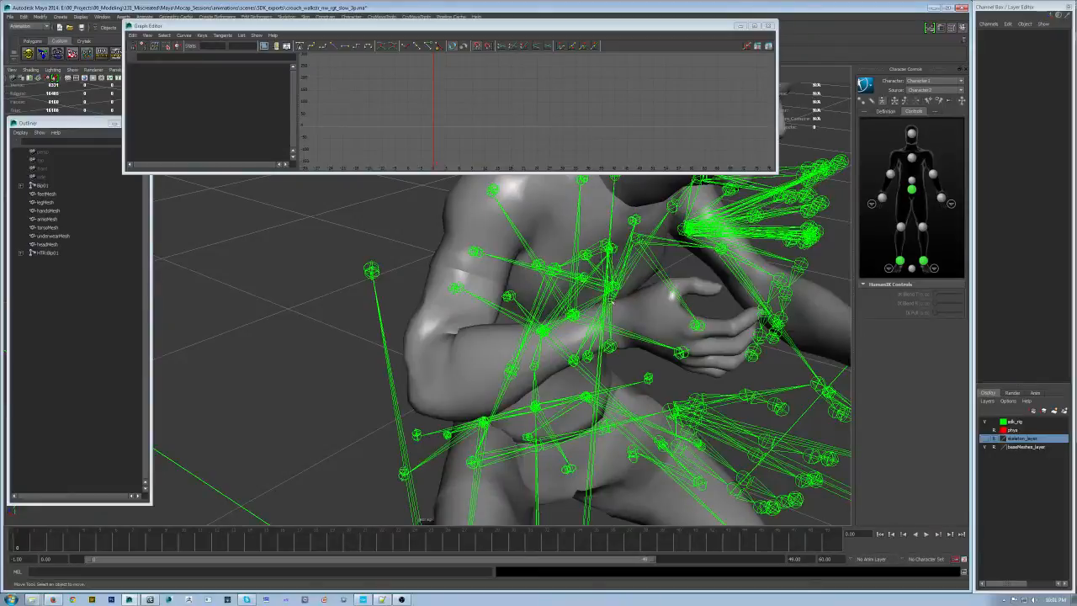
mouse_move(589, 366)
left_mouse_down("alt")
mouse_move(555, 362)
mouse_move(577, 358)
left_mouse_up("alt")
left_click(575, 357)
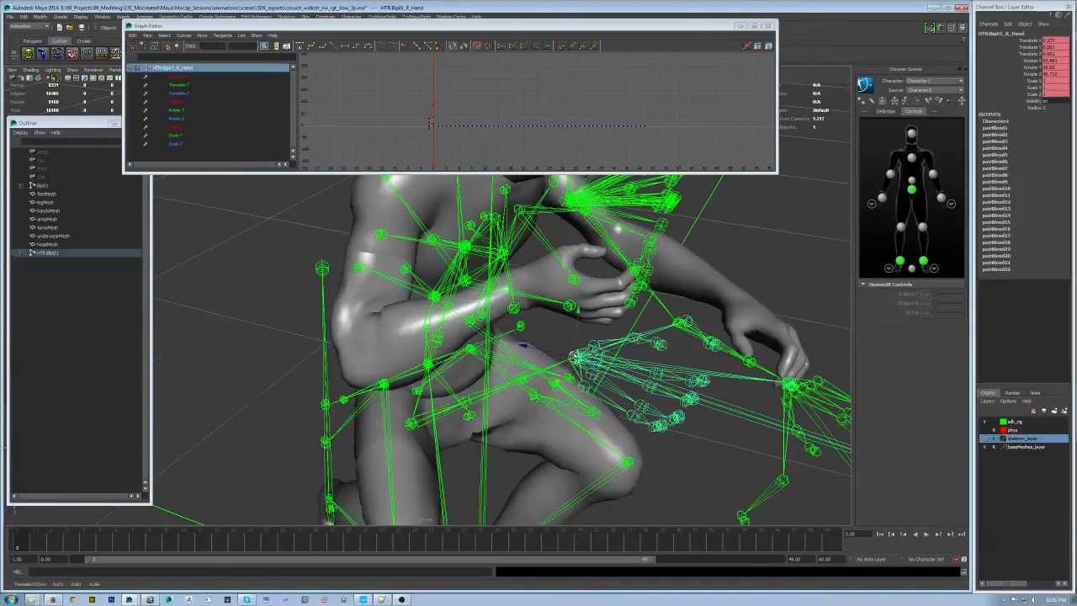
Lower the right hand's Rotate X key at frame 0 until it nearly matches the preceding key
left_click(193, 102)
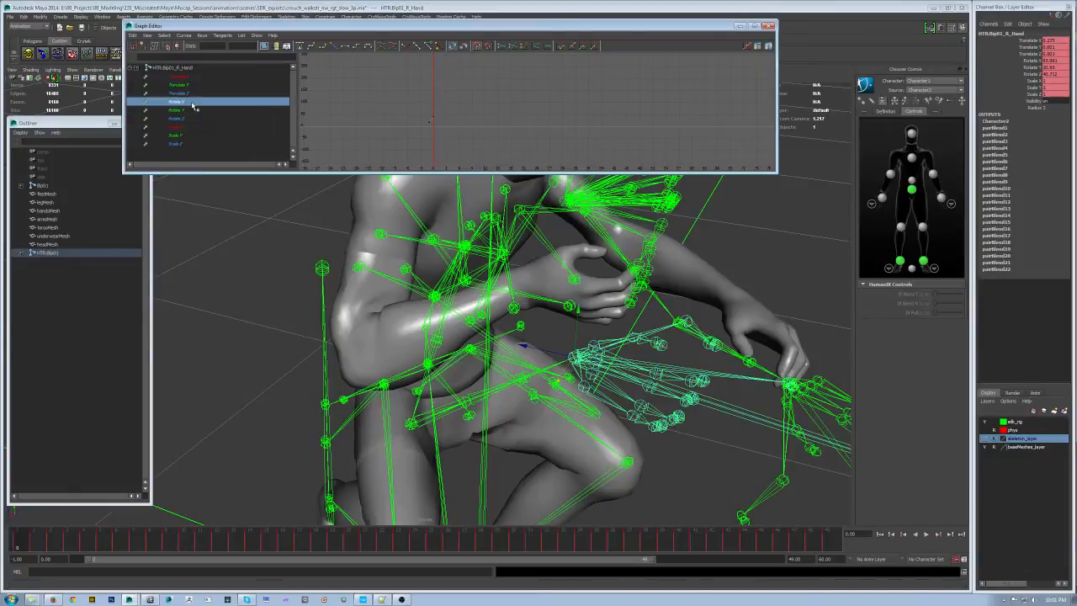
scroll(530, 113, "down", 4)
left_click_drag(426, 152, 424, 152)
left_click(675, 130)
scroll(687, 123, "down", 6)
middle_click_drag(716, 119, 600, 115, "alt")
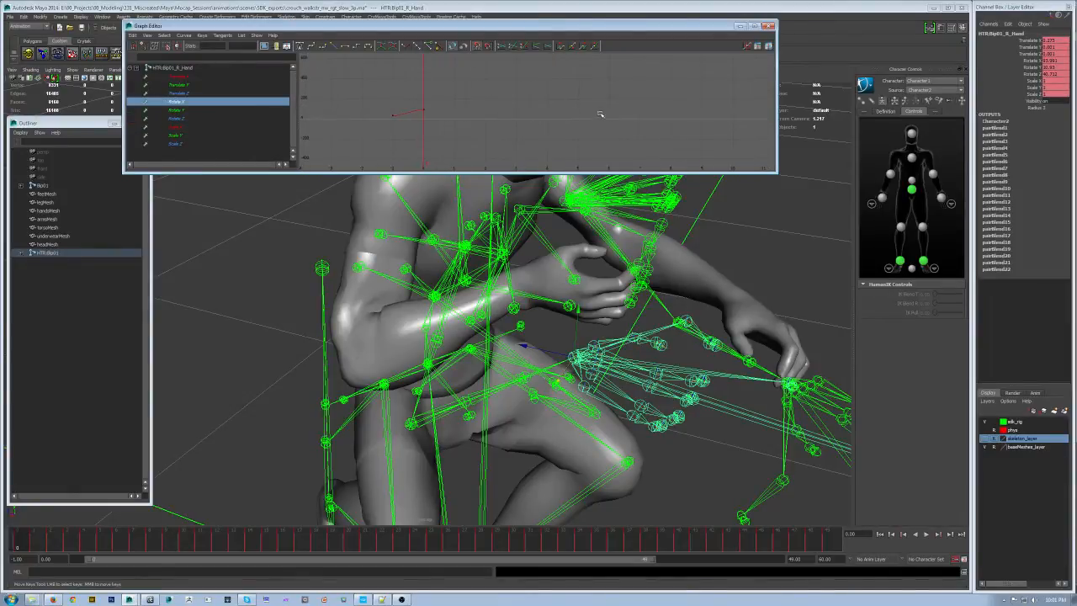
left_click_drag(436, 99, 412, 128)
middle_click_drag(488, 100, 488, 106, "shift")
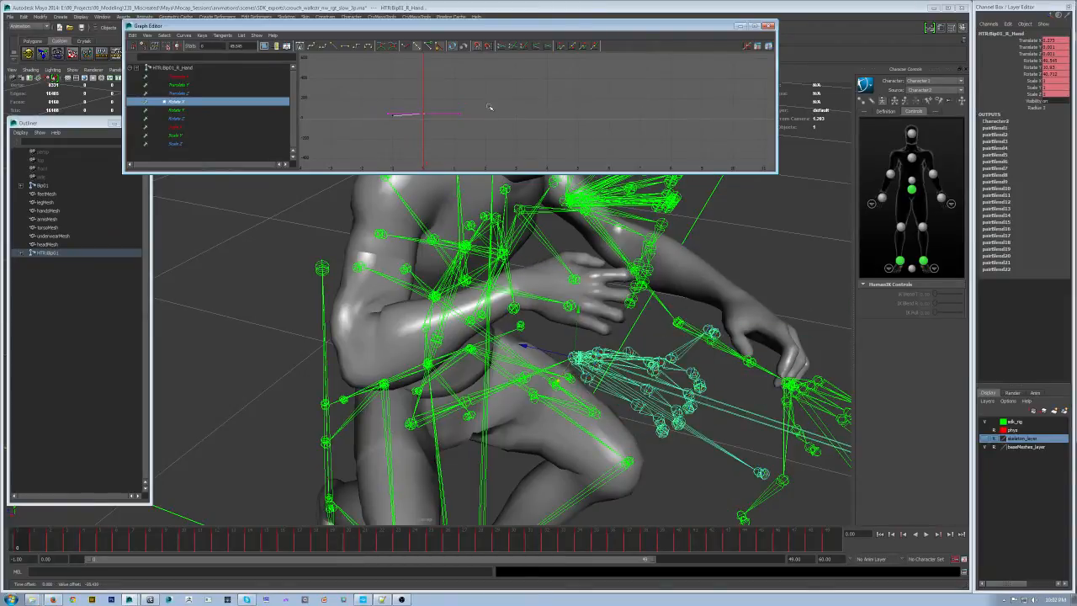
Adjust the right hand's Rotate Y and Rotate Z keys at frame 0, bringing Rotate Y close to the preceding key
left_click(180, 110)
key("e")
left_click_drag(425, 133, 421, 133)
mouse_move(466, 142)
middle_mouse_down("shift")
mouse_move(466, 128)
mouse_move(465, 142)
middle_mouse_up("shift")
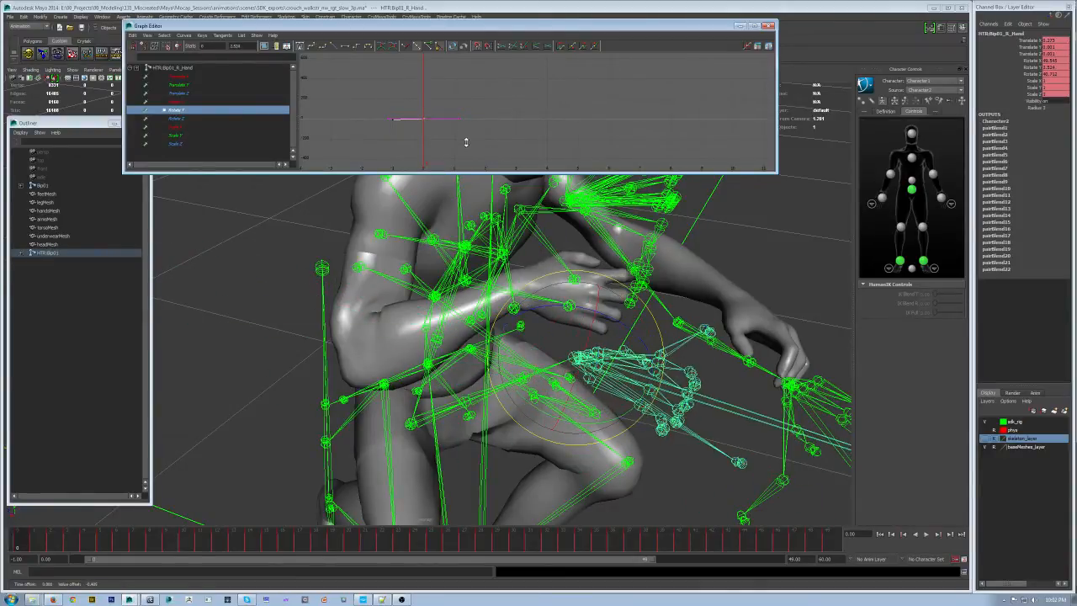
left_click(205, 119)
key("f")
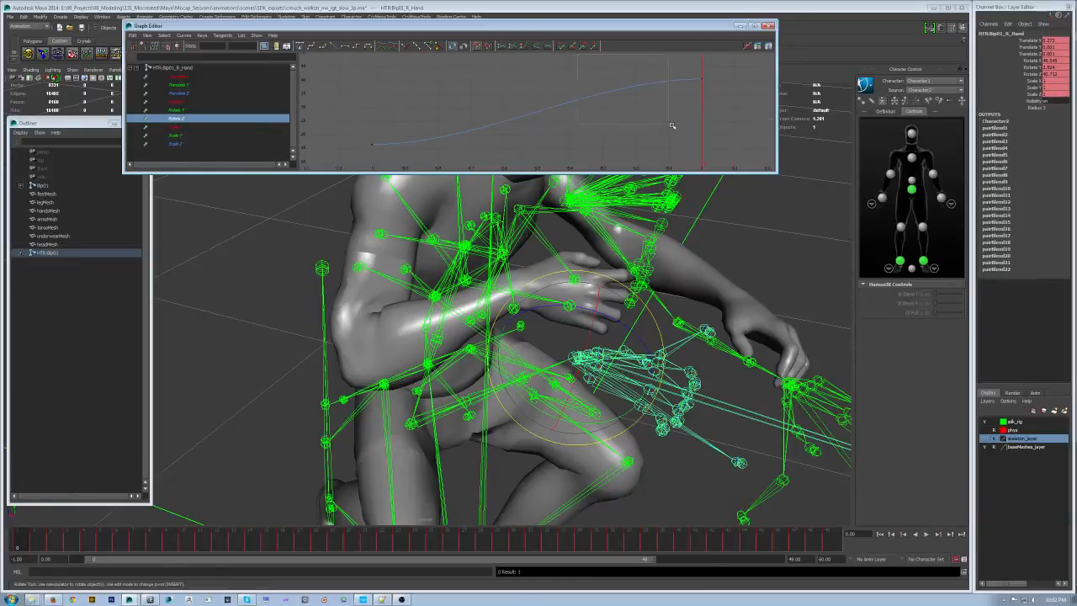
middle_click_drag(600, 170, 598, 144, "shift")
middle_click_drag(598, 187, 599, 219, "shift")
Clear the selection and temporarily hide the sdk_rig layer to inspect the arms and hands on the mesh
left_click_drag(592, 303, 530, 330, "alt")
left_click(704, 365)
left_click_drag(704, 365, 899, 393, "alt")
key("e")
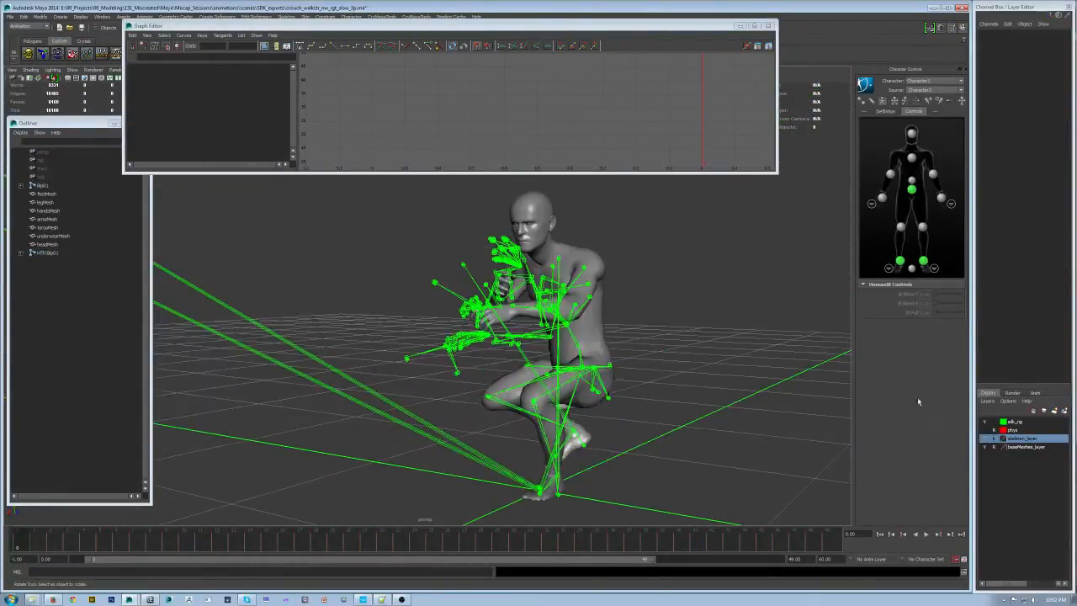
left_click(984, 423)
left_click_drag(623, 278, 467, 338, "alt")
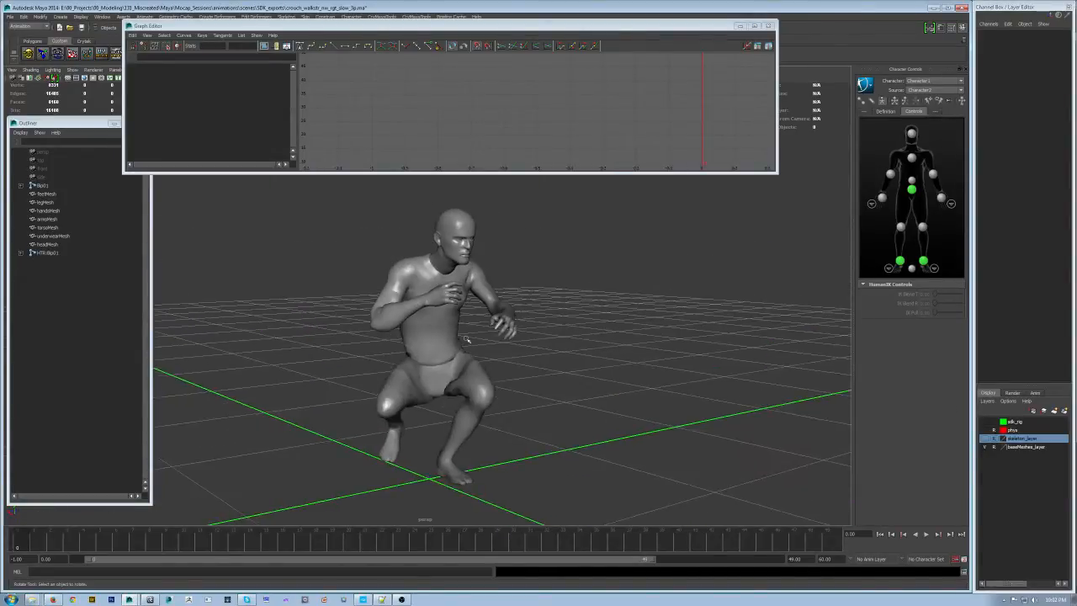
left_click_drag(578, 343, 437, 370, "alt")
left_click(985, 422)
Select the HTR:Bip01_L_Clavicle joint and isolate its three rotation curves in the Graph Editor
left_click_drag(625, 312, 618, 333, "alt")
right_click_drag(618, 332, 724, 291, "alt")
middle_click_drag(724, 291, 607, 273, "alt")
left_click_drag(672, 328, 522, 269, "alt")
left_click(504, 260)
key("f")
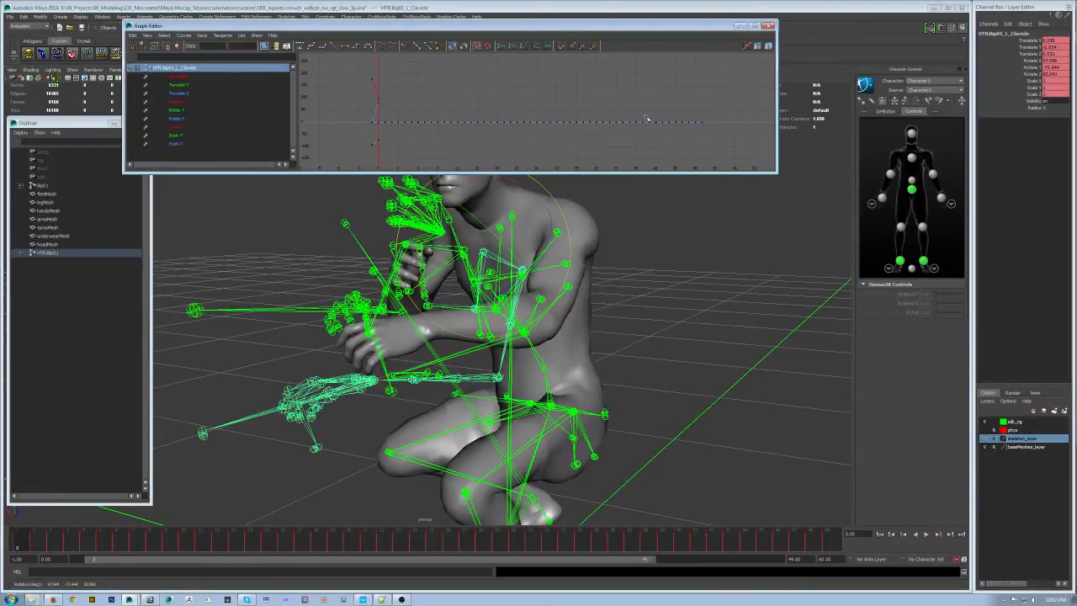
left_click_drag(198, 104, 196, 122)
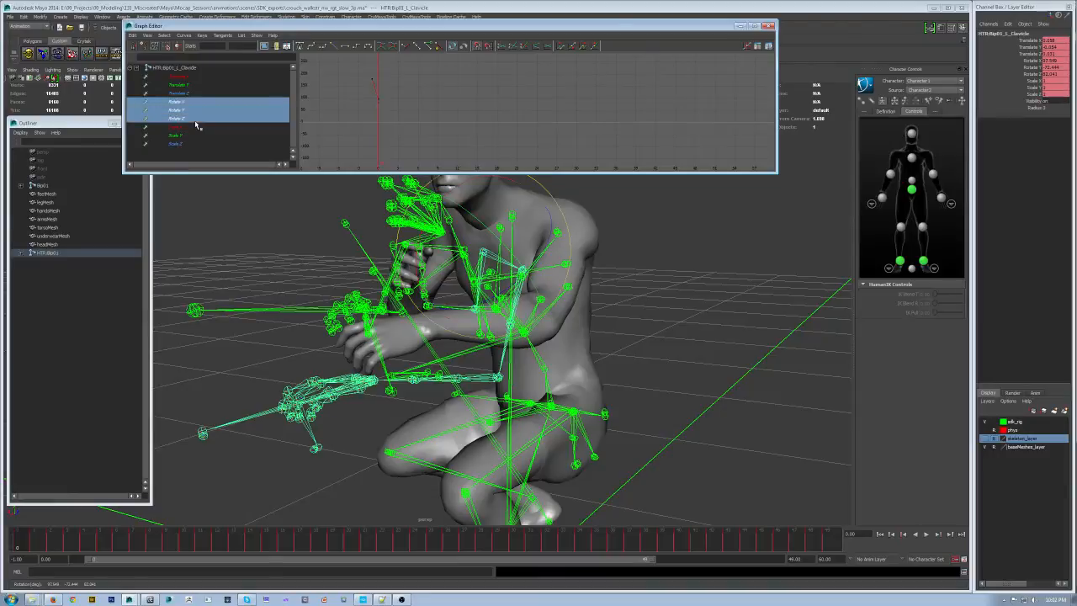
Rotate the left clavicle joint at frame 0 so the source skeleton's left arm swings down beside the body
left_click_drag(677, 283, 642, 288, "alt")
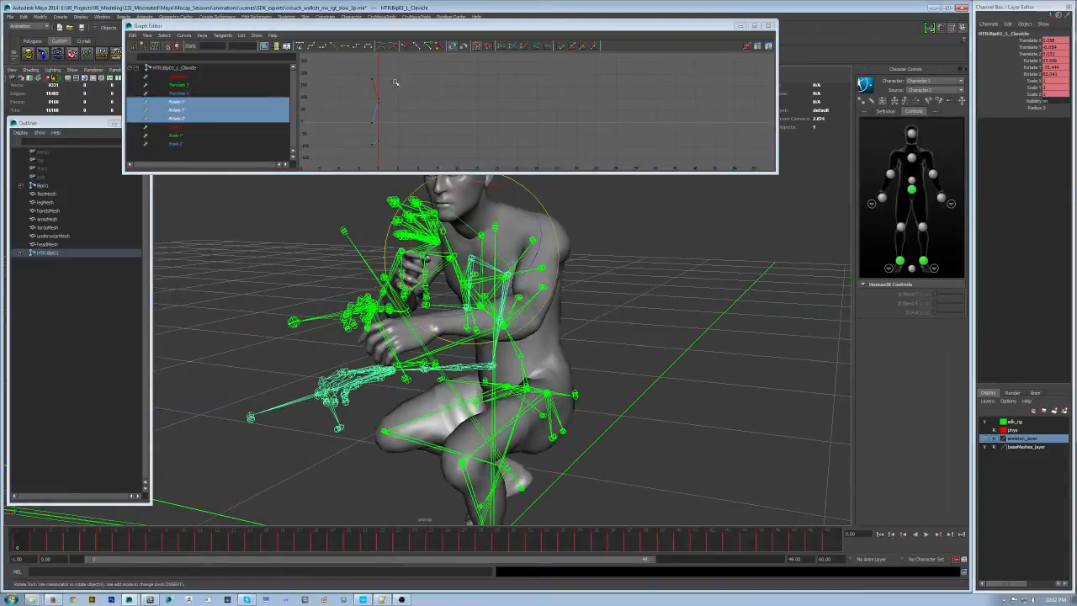
left_click_drag(582, 332, 587, 333, "alt")
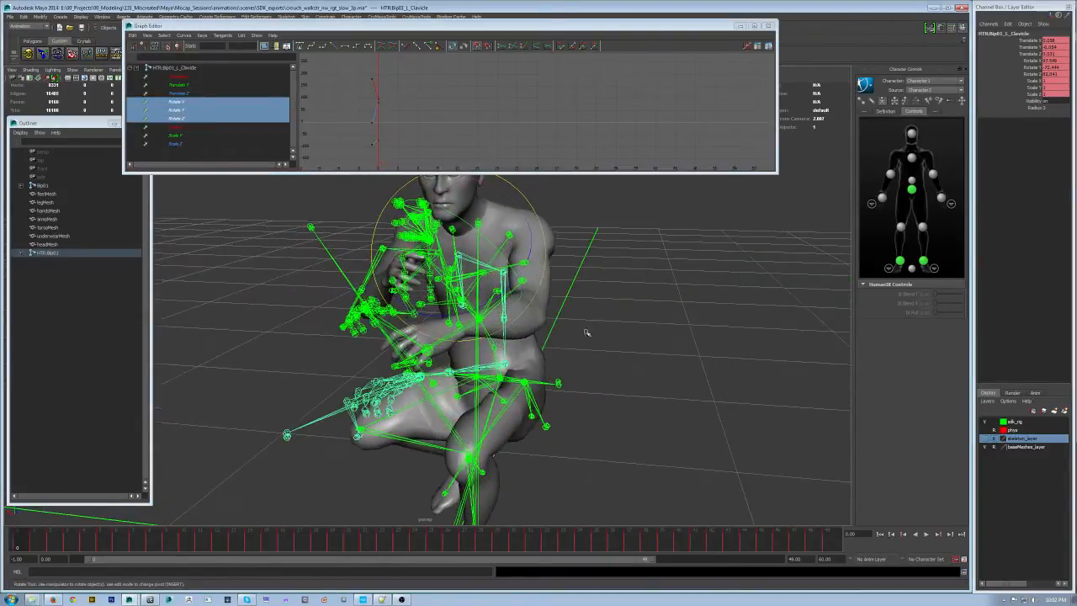
left_click(643, 267)
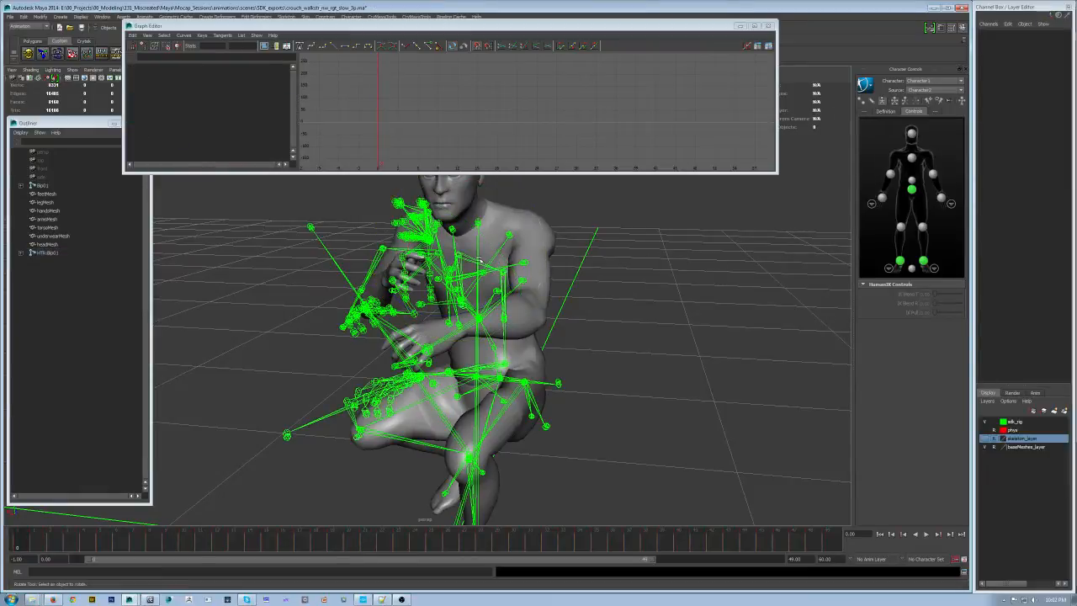
key("ctrl+z")
left_click_drag(642, 268, 530, 254, "alt")
left_click_drag(677, 308, 498, 255, "alt")
left_click_drag(661, 334, 440, 321, "alt")
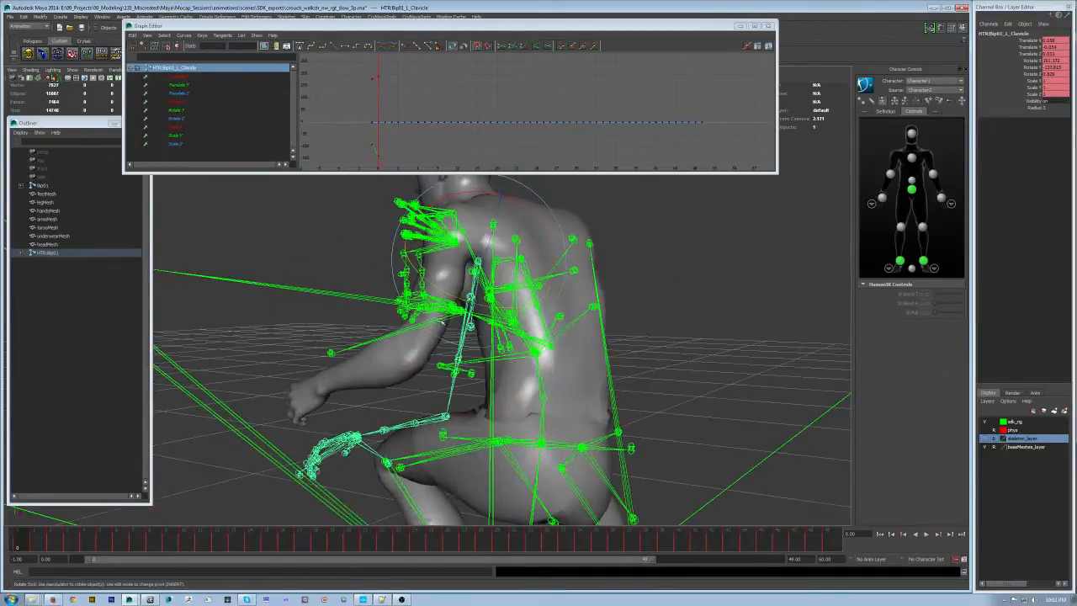
left_click_drag(471, 192, 483, 263)
Inspect the left arm's pose from behind, the side and the front, and check the right clavicle joint
left_click_drag(783, 321, 710, 332, "alt")
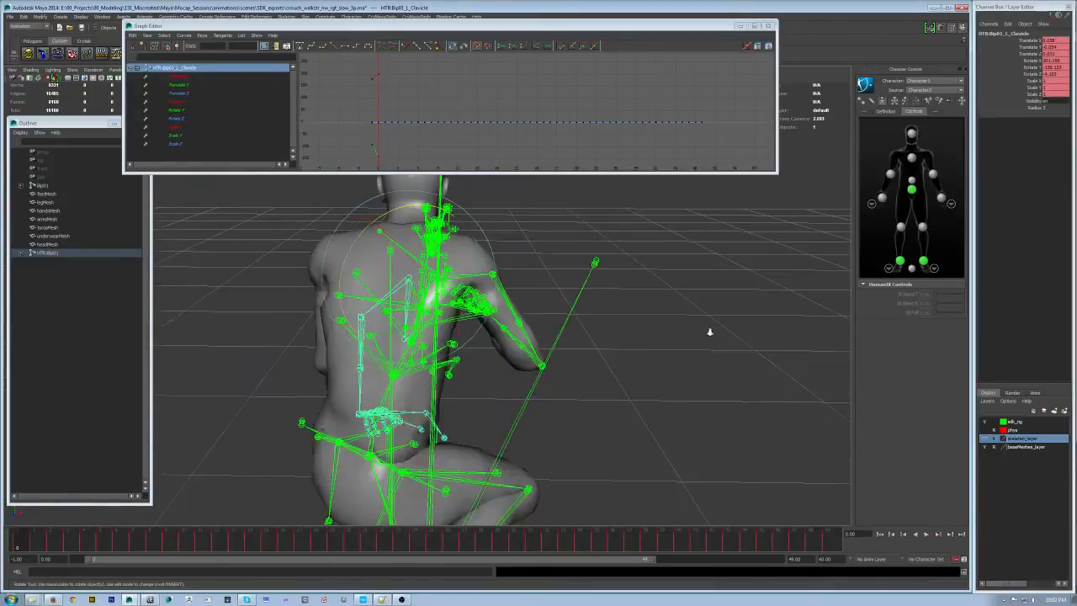
right_click_drag(710, 332, 428, 314, "alt")
left_click_drag(428, 314, 553, 308, "alt")
scroll(553, 308, "up", 5)
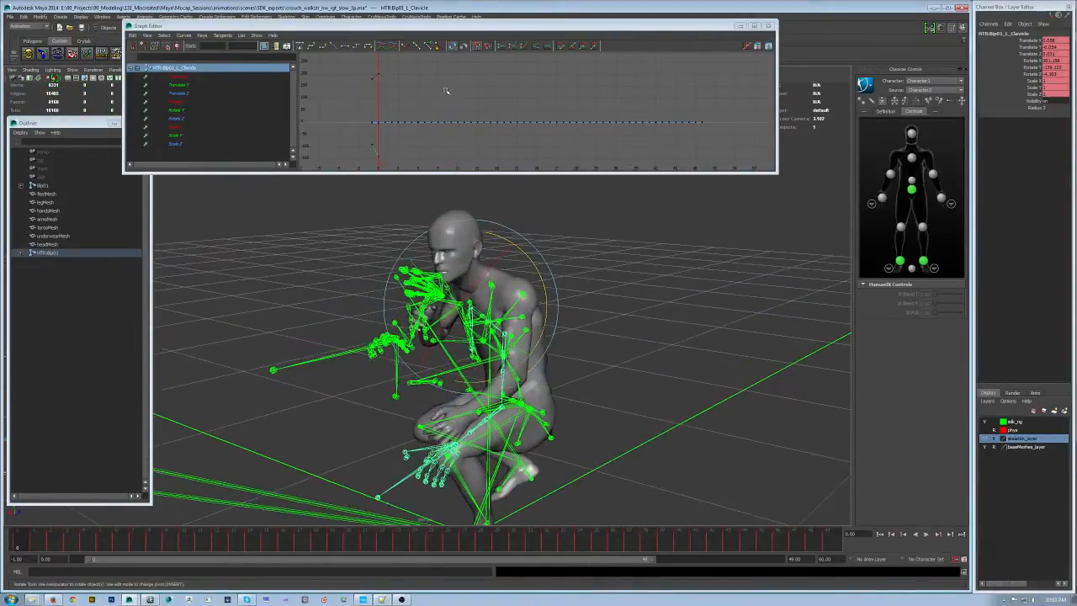
scroll(480, 120, "down", 3)
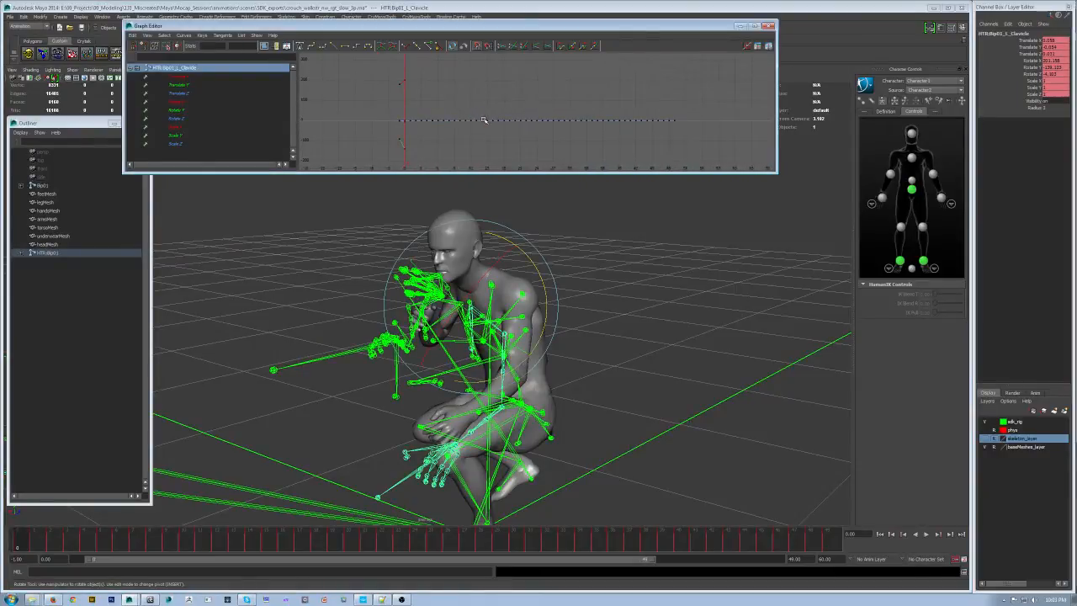
left_click_drag(354, 263, 580, 332, "alt")
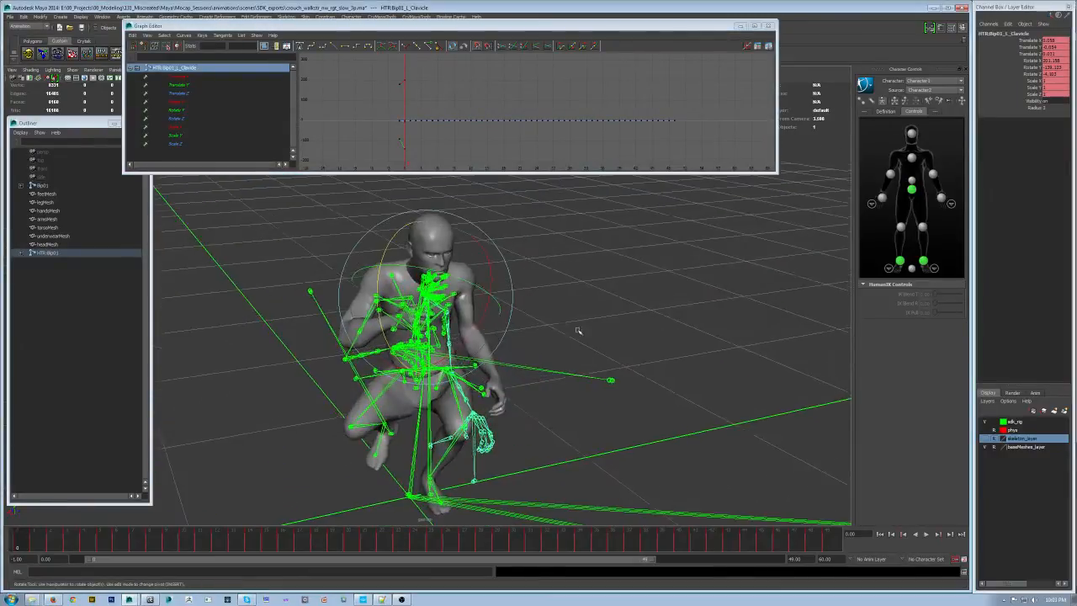
scroll(580, 331, "up", 5)
left_click(284, 244)
left_click(372, 294)
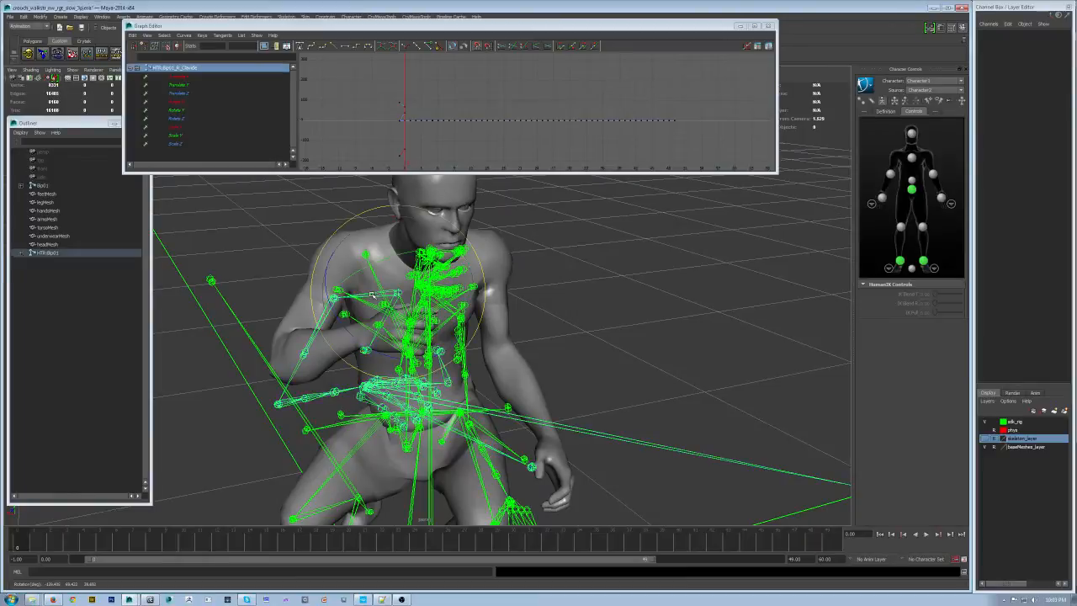
left_click(668, 269)
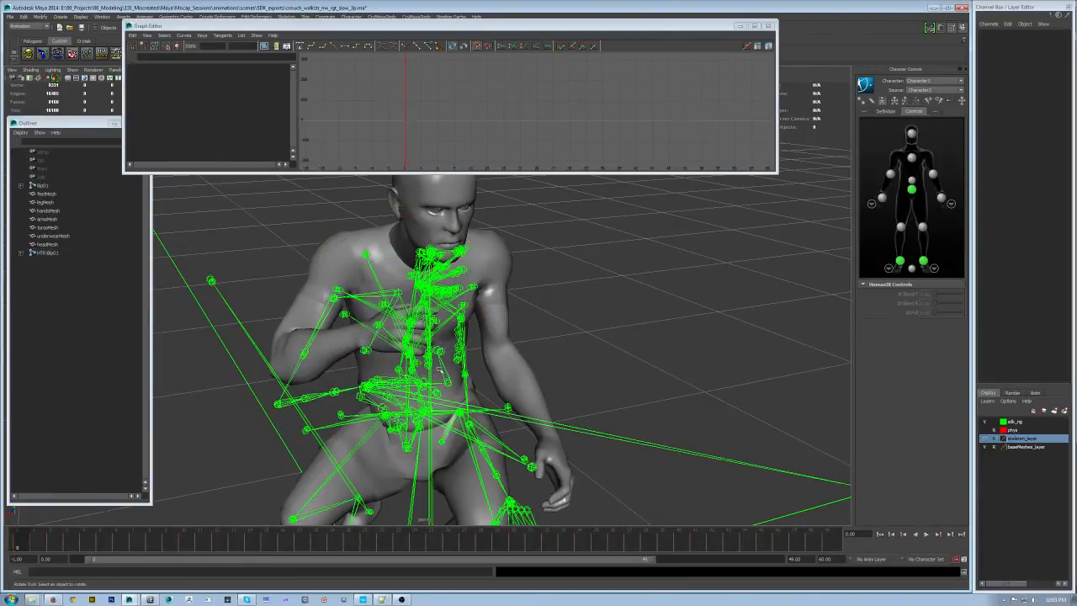
Select HTR:Bip01_L_UpperArm, isolate its rotation curves, and rotate the joint at frame 0 to bring the left arm forward
left_click(468, 387)
left_click_drag(637, 327, 482, 333, "alt")
left_click_drag(180, 101, 191, 122)
mouse_move(24, 545)
left_mouse_down()
mouse_move(60, 547)
mouse_move(22, 547)
left_mouse_up()
left_click_drag(539, 372, 604, 358, "alt")
left_click_drag(474, 282, 481, 241)
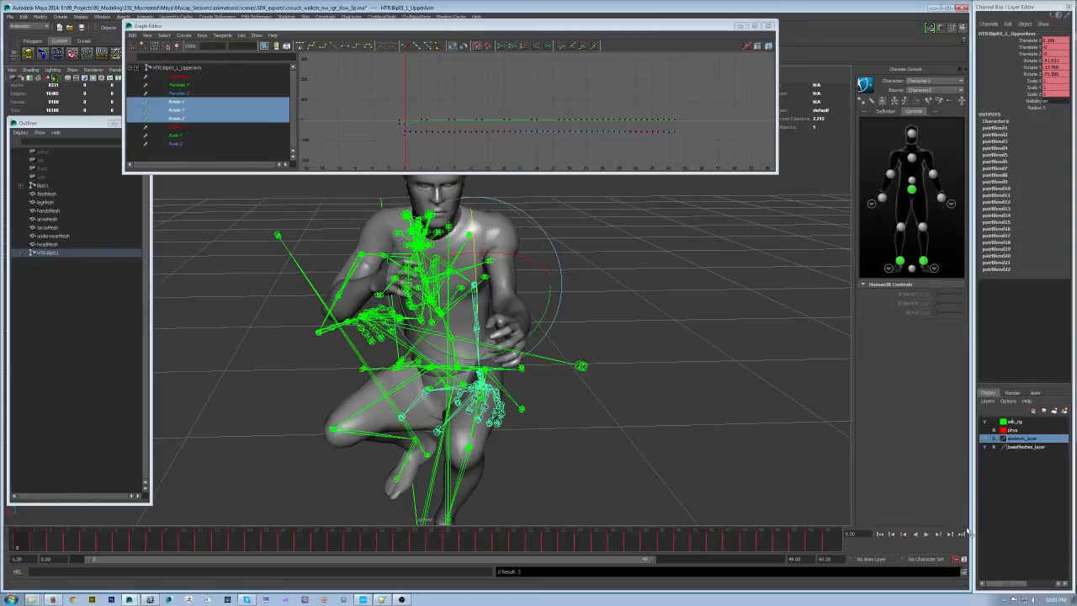
Frame the left upper arm's rotation curves and maximize the Graph Editor around the frame 0 keys
left_click(494, 136)
right_click_drag(404, 132, 424, 101, "alt")
key("a")
key("w")
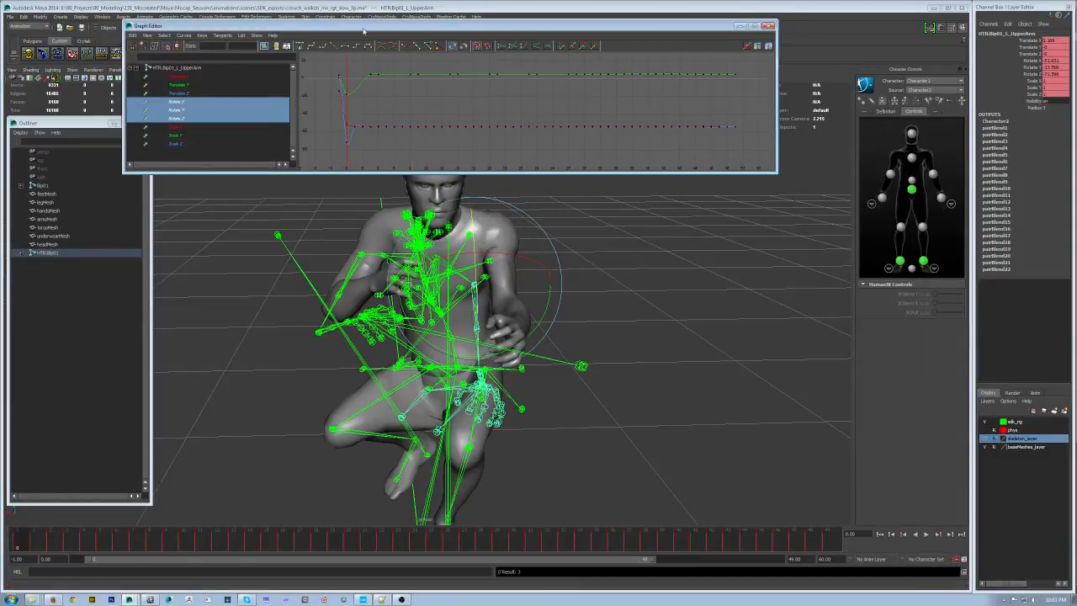
double_click(365, 27)
middle_click_drag(296, 256, 326, 253, "alt")
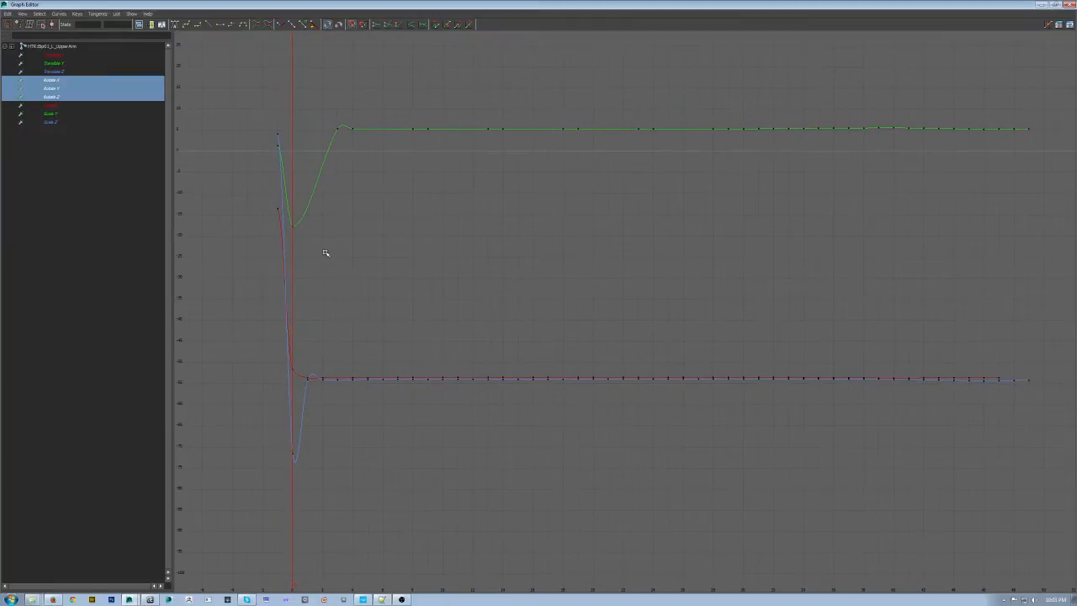
Set the left upper arm's Rotate Y keys after frame 0 to the frame 0 key's value and restore the Graph Editor's size
left_click_drag(276, 345, 295, 507)
left_click(391, 216)
left_click(84, 80)
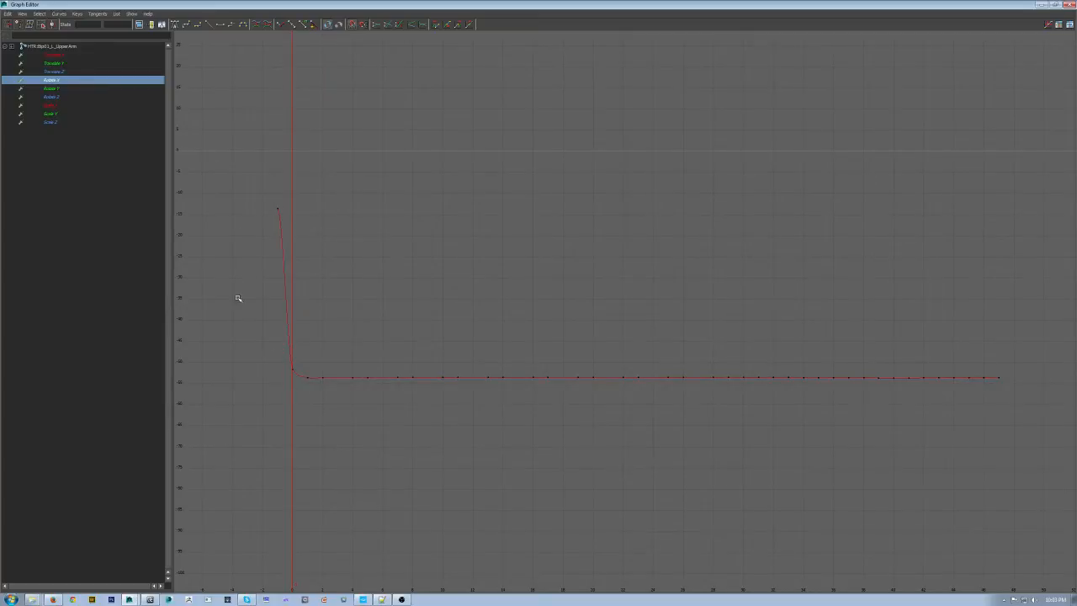
left_click(68, 88)
left_click_drag(249, 200, 249, 201)
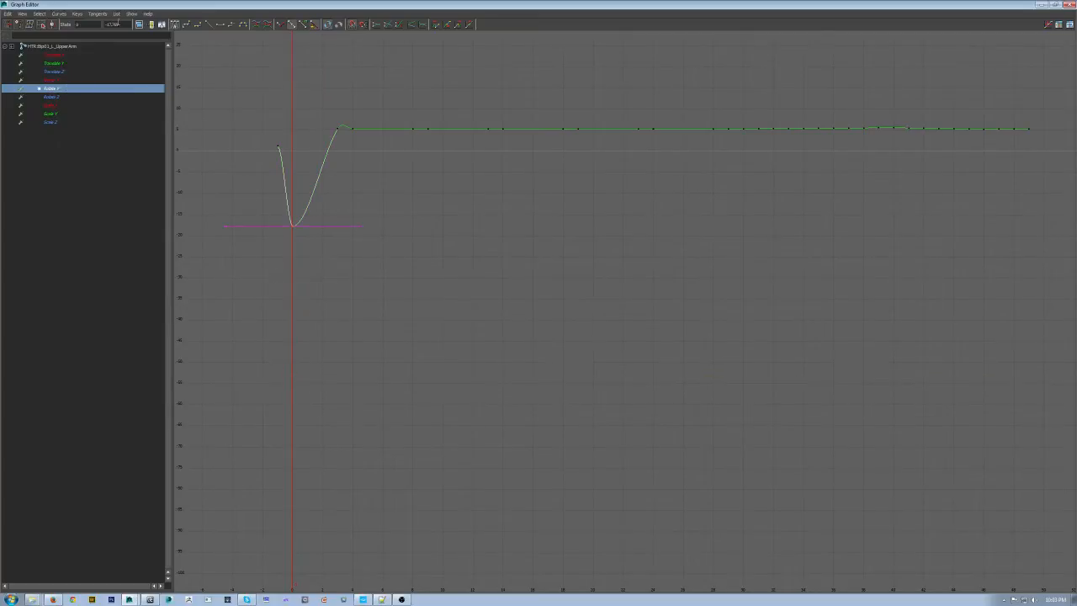
left_click_drag(1052, 174, 309, 82)
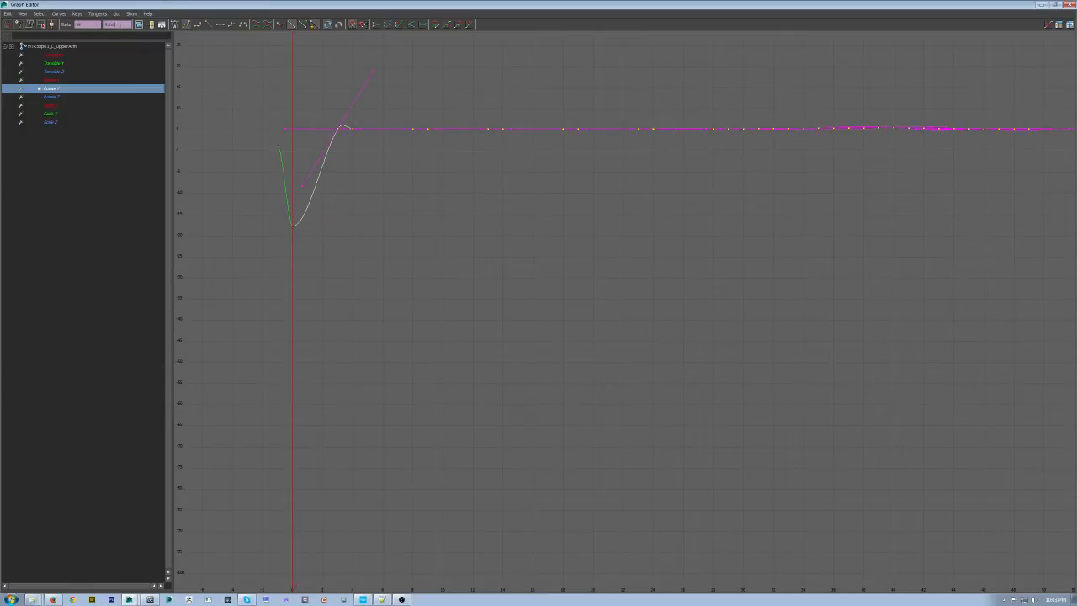
key("Return")
left_click(410, 356)
double_click(526, 5)
left_click_drag(648, 361, 251, 439, "alt")
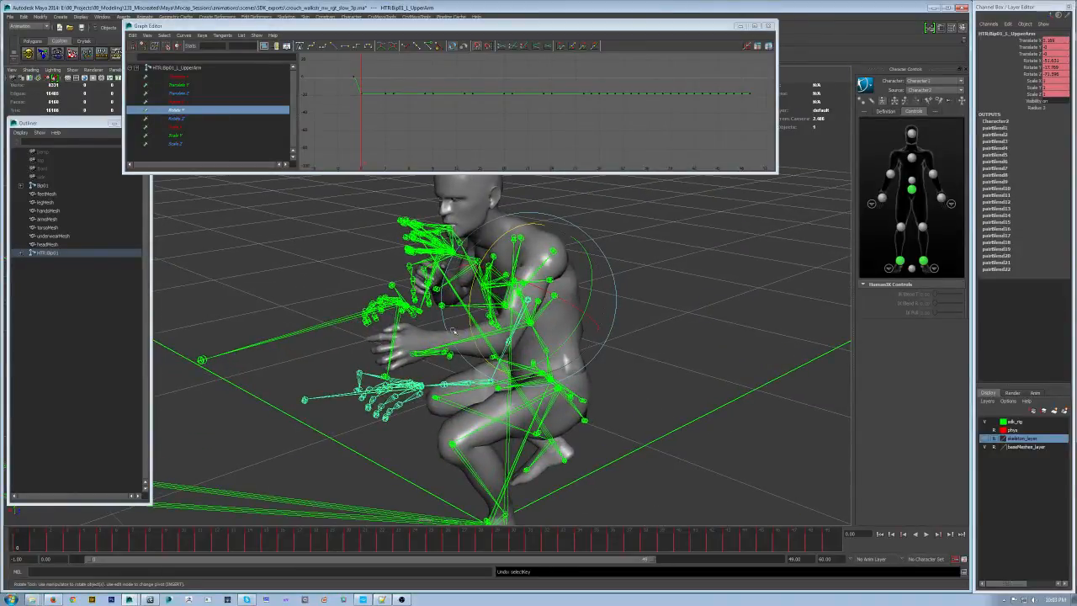
Undo the Rotate Y key change and set the left upper arm's Rotate Y keys after frame 0 to -17.769
key("ctrl+z")
mouse_move(20, 547)
left_mouse_down()
mouse_move(38, 547)
mouse_move(21, 545)
left_mouse_up()
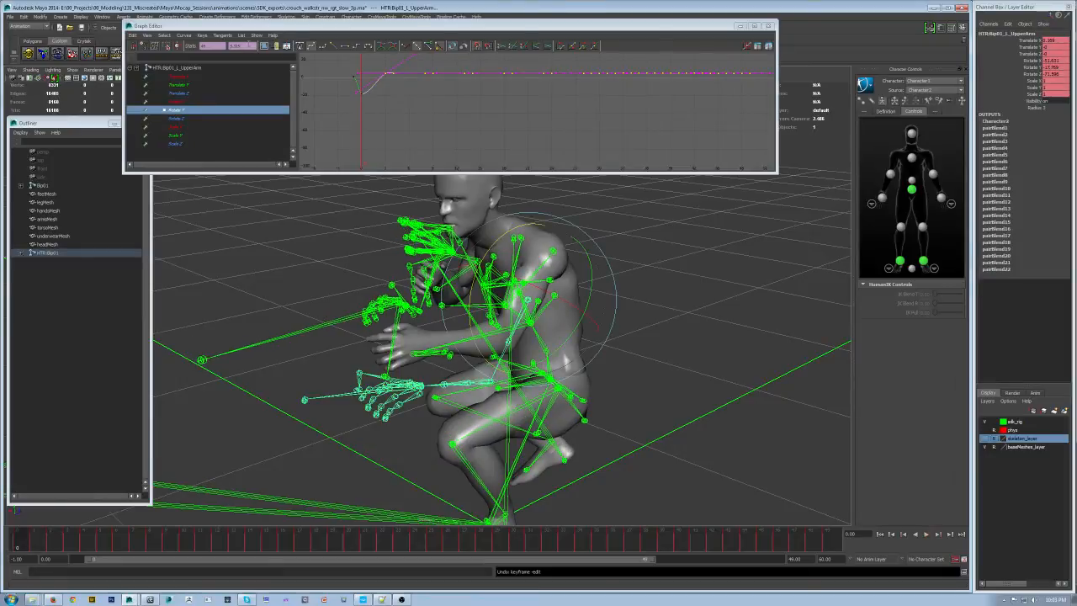
double_click(241, 47)
type("-17.769")
key("Return")
mouse_move(20, 546)
left_mouse_down()
mouse_move(43, 547)
mouse_move(15, 549)
left_mouse_up()
Set the left upper arm's Rotate Z keys after frame 0 to the frame 0 key's value and check the Rotate Y curve
left_click(191, 122)
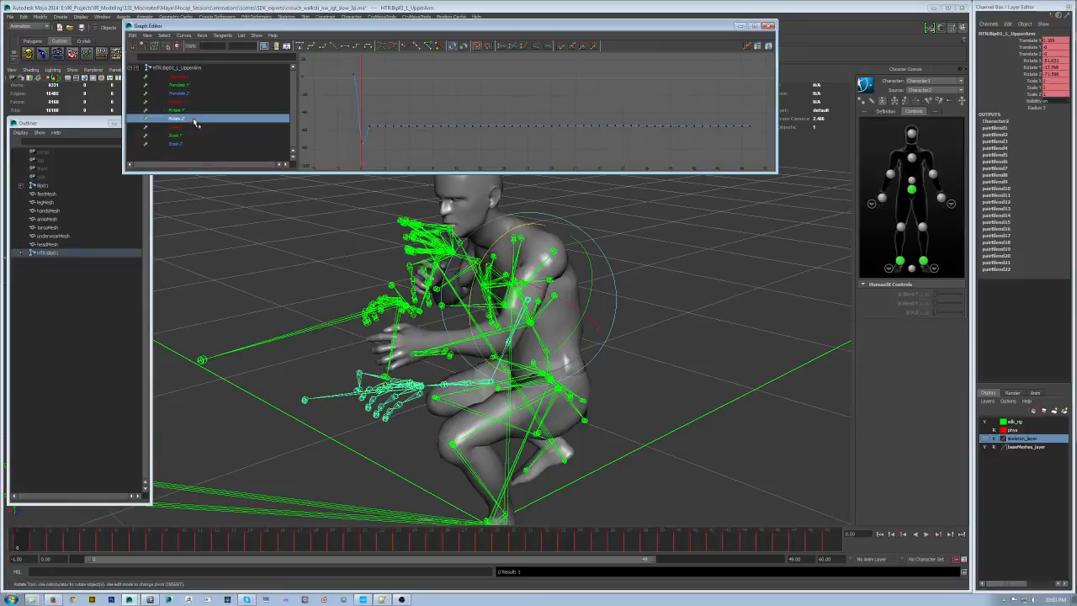
left_click_drag(357, 131, 923, 149)
double_click(251, 46)
key("ctrl+c")
left_click(360, 127)
left_click(520, 146)
left_click_drag(397, 135, 358, 149)
key("ctrl+v")
key("Return")
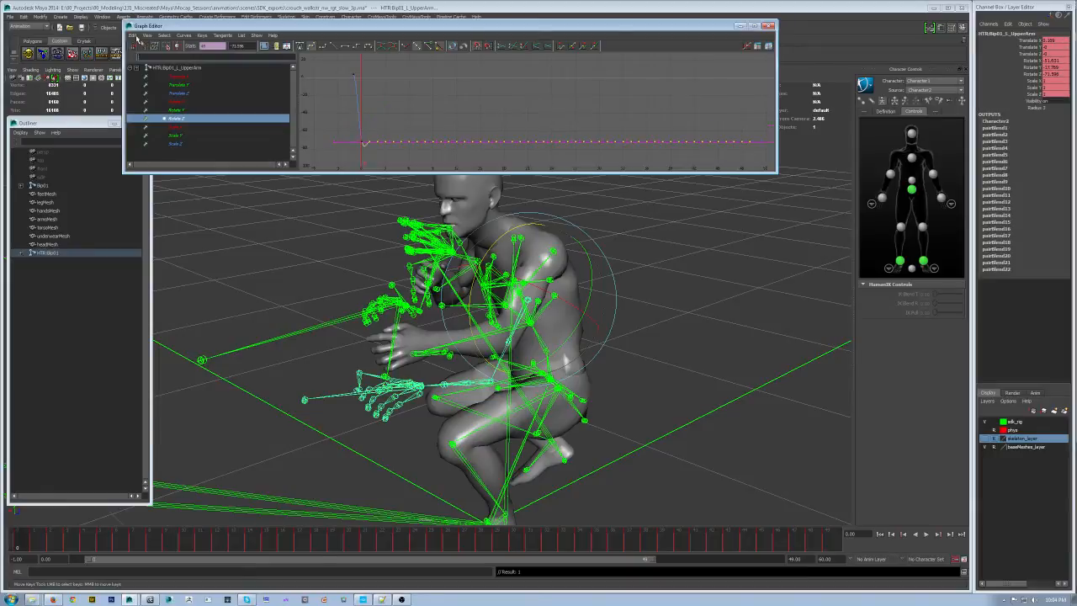
left_click(183, 121)
left_click(179, 110)
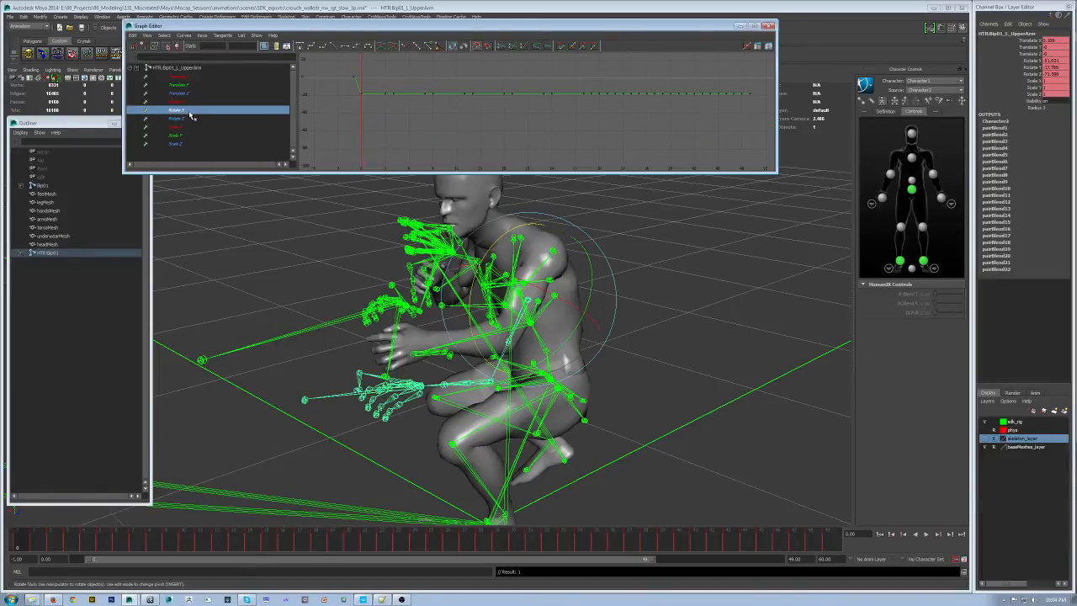
Undo the left upper arm's curve edits and its frame 0 rotation
key("ctrl+z")
key("ctrl+z")
key("ctrl+z")
key("ctrl+z")
key("ctrl+z")
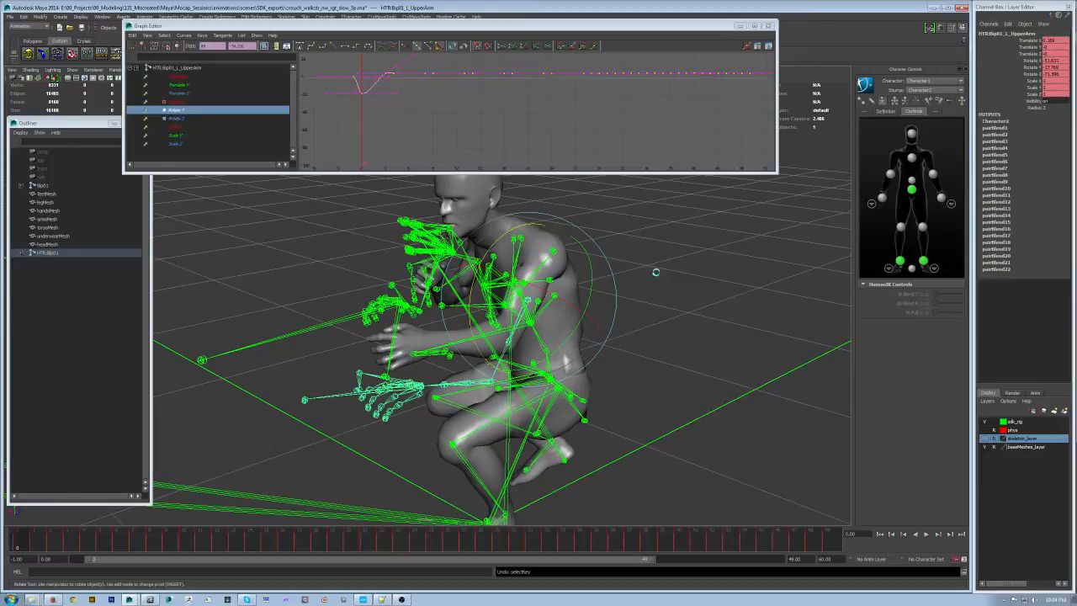
key("ctrl+z")
key("ctrl+z")
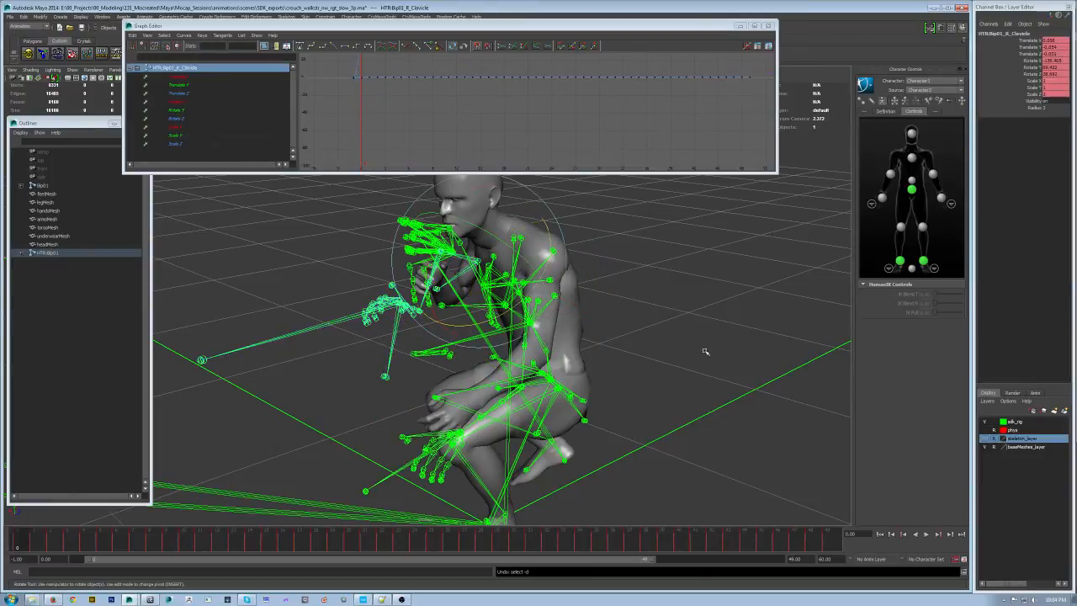
Select the HTR:Bip01_R_Forearm joint and examine its Rotate X, Y and Z curves around frame 0
left_click(735, 347)
left_click_drag(733, 344, 671, 323, "alt")
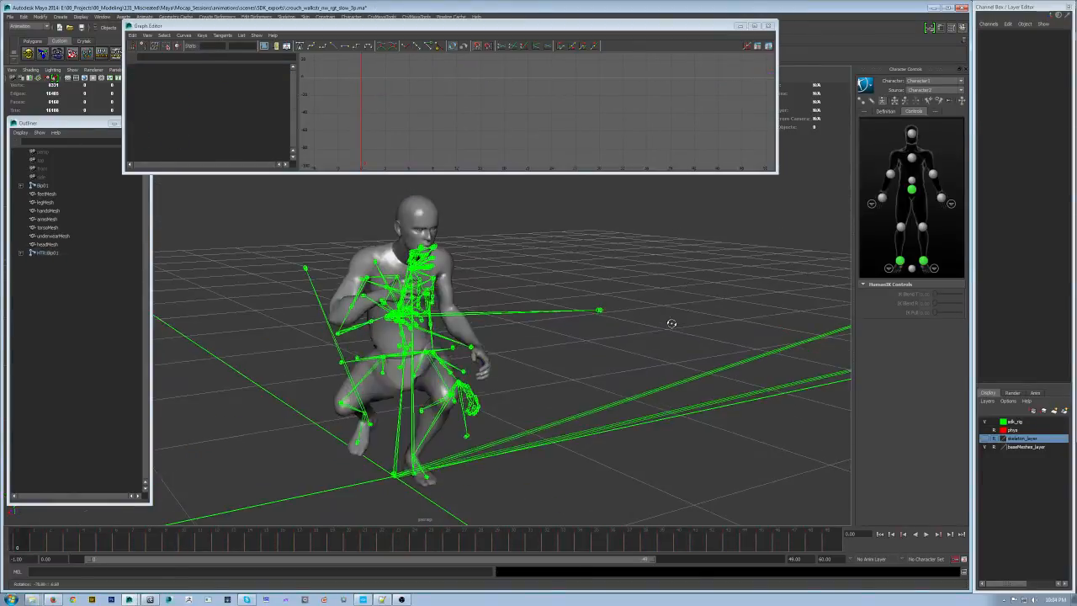
scroll(255, 306, "up", 3)
left_click_drag(280, 346, 291, 310, "alt")
left_click(293, 362)
left_click_drag(295, 364, 329, 413, "alt")
key("shift+e")
middle_click_drag(522, 119, 507, 116, "alt")
right_click_drag(507, 115, 455, 107, "alt")
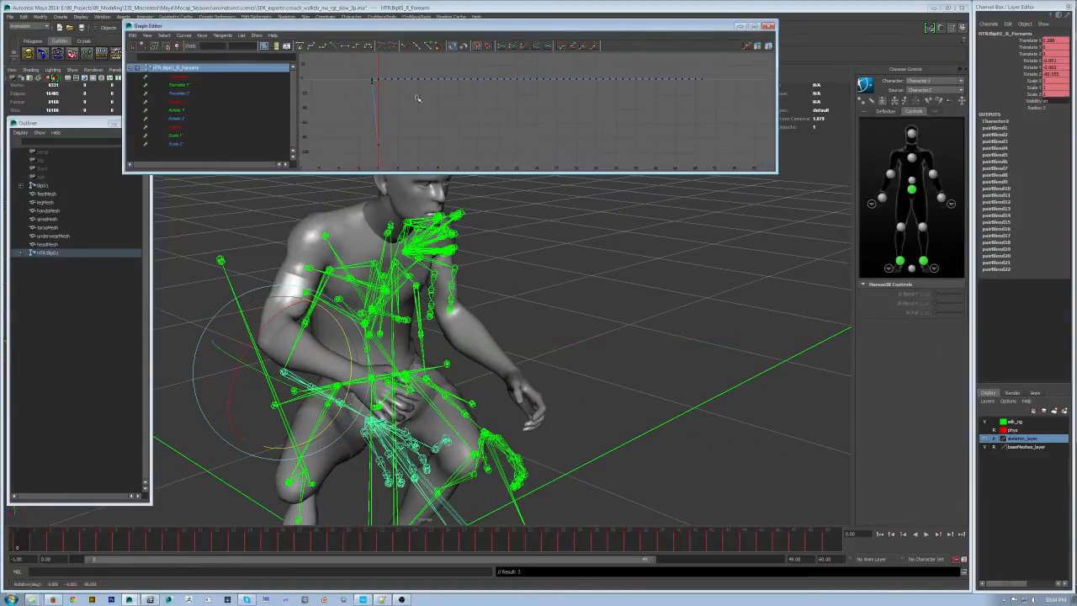
left_click(189, 119)
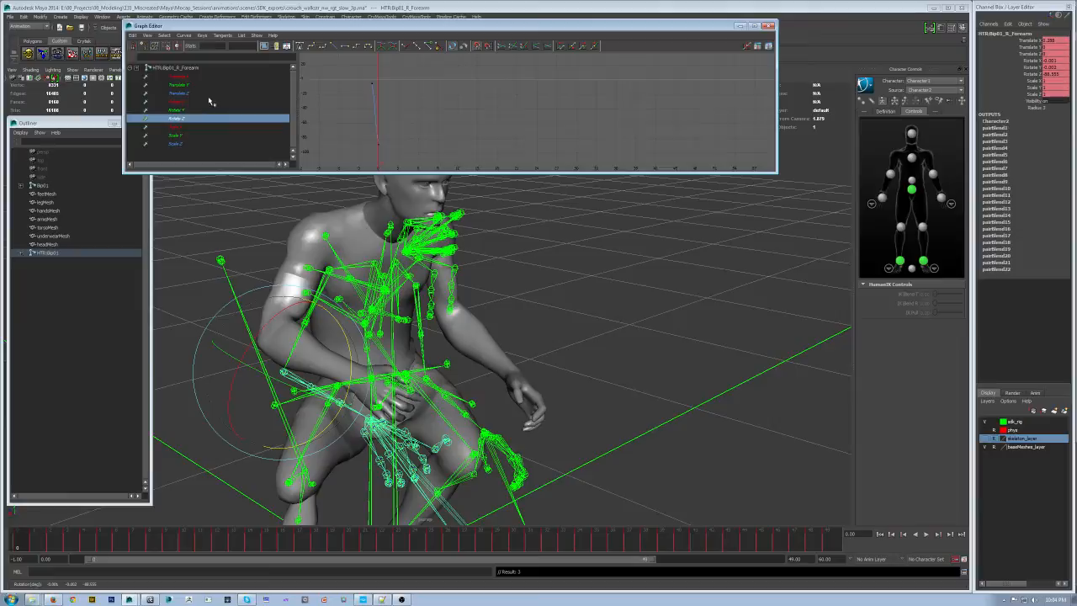
left_click(190, 109)
left_click(196, 102)
key("f")
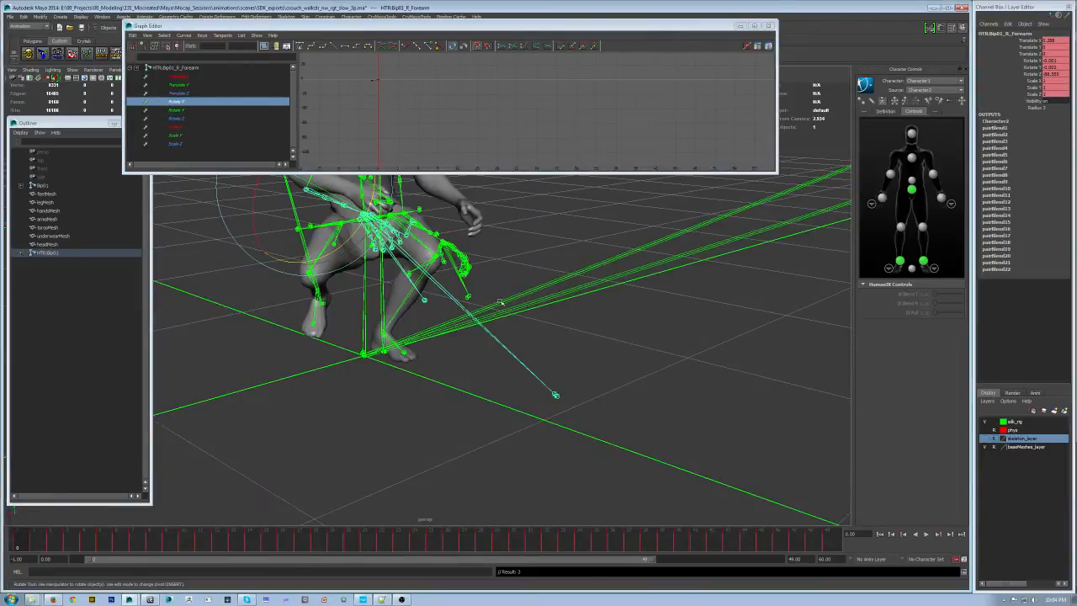
left_click_drag(579, 460, 488, 315, "alt")
Select the HTR:Bip01_R_UpperArm joint and rotate it at frame 0 to bring the right elbow closer to the body
left_click(454, 269)
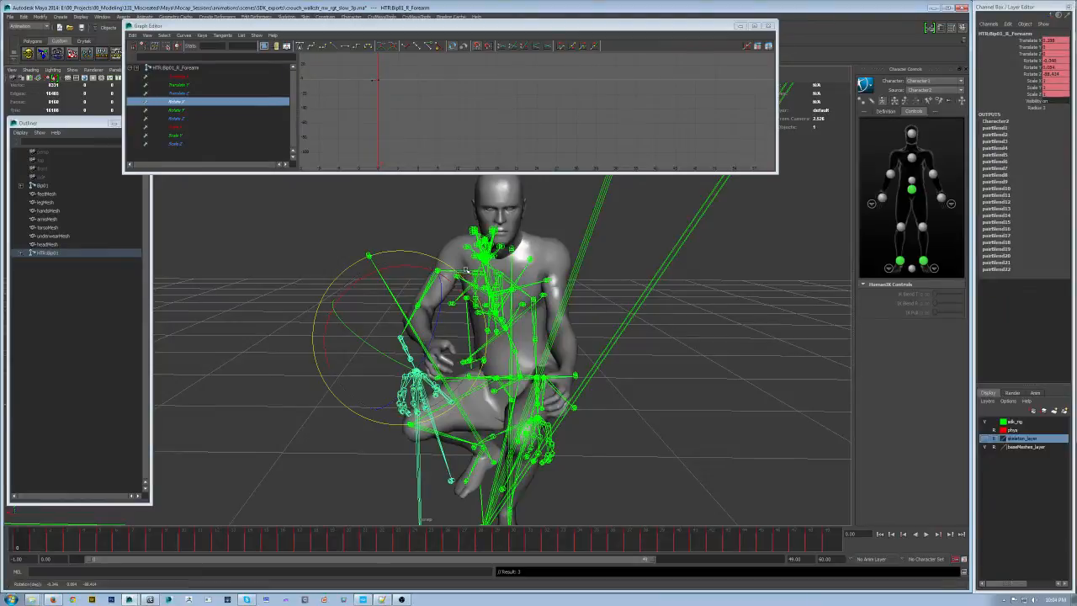
left_click(463, 269)
left_click(323, 224)
left_click(435, 273)
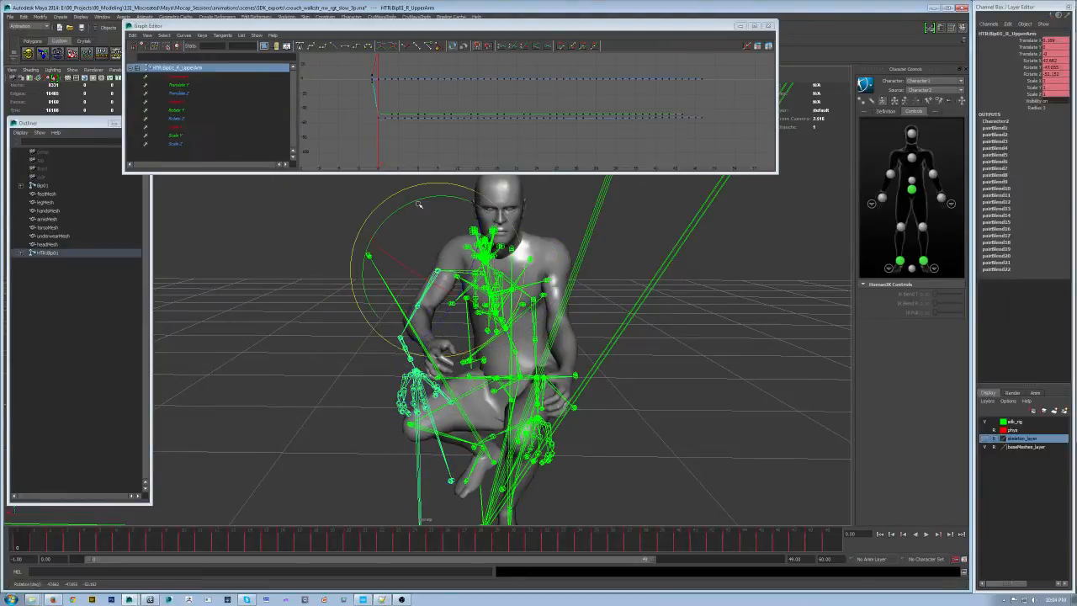
key("f")
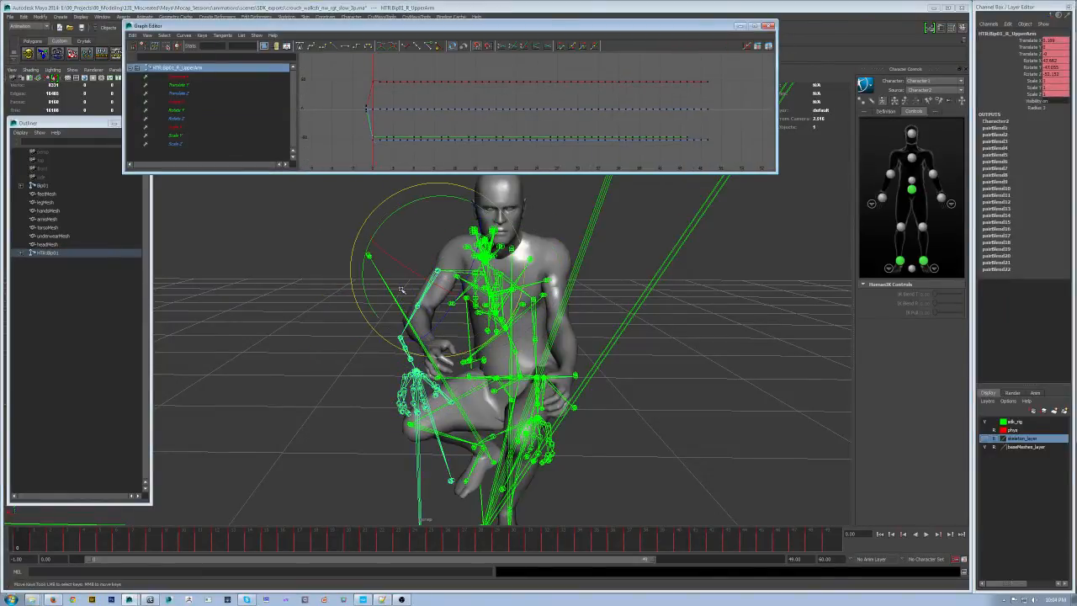
left_click_drag(416, 201, 391, 215)
left_click_drag(445, 295, 426, 292)
left_click_drag(349, 244, 324, 258, "alt")
key("f")
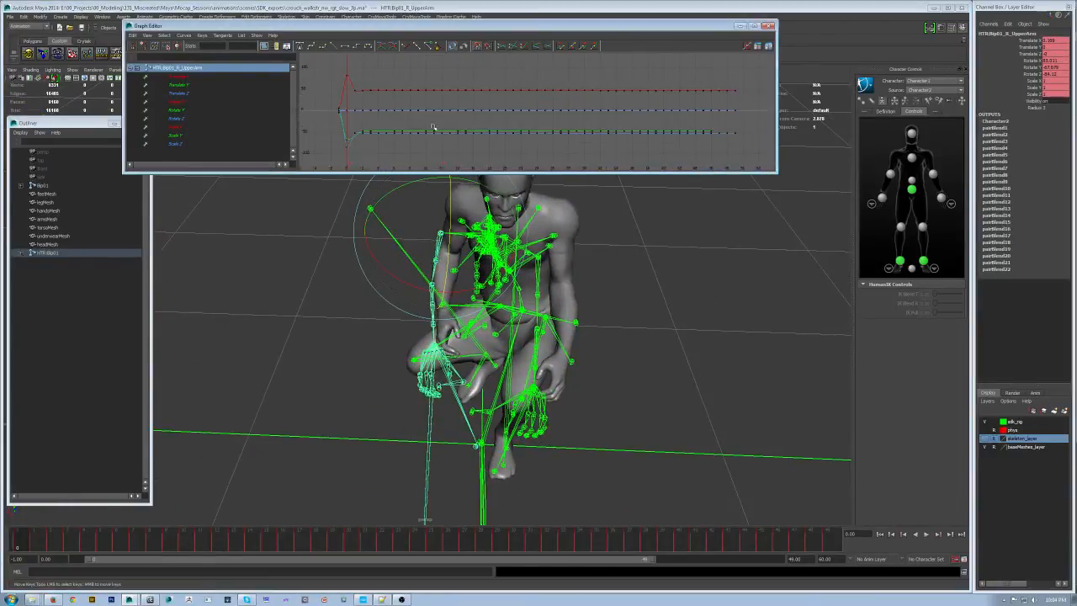
Set all of the right upper arm's Rotate X keys after frame 0 to the frame 0 key's value
left_click(350, 78)
left_click(186, 102)
left_click(347, 76)
middle_click_drag(347, 82, 461, 97)
key("ctrl+z")
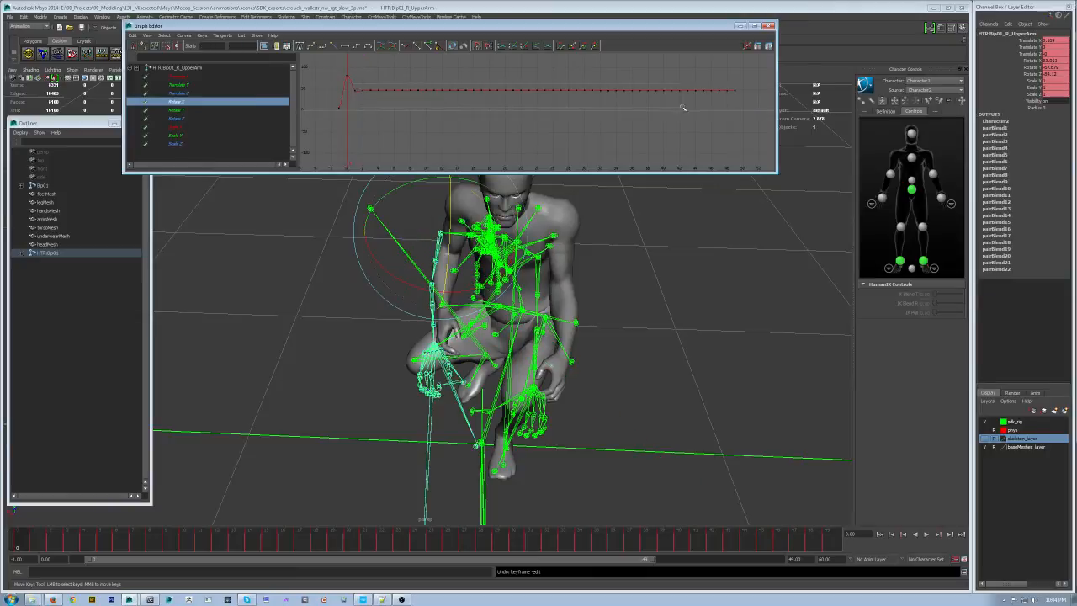
left_click_drag(658, 108, 799, 104)
key("Return")
left_click(316, 66)
left_click(347, 75)
left_click(347, 45)
left_click(342, 65)
Match the right upper arm's Rotate Y keys after frame 0 to the value of its frame 0 key
left_click(193, 111)
left_click(346, 137)
double_click(247, 45)
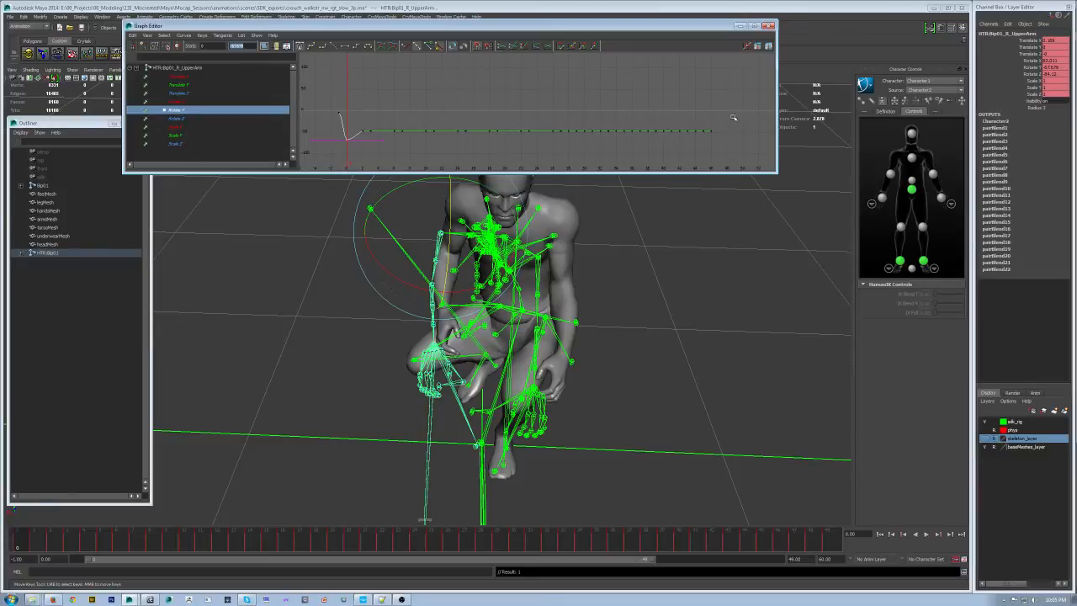
left_click_drag(355, 144, 353, 143)
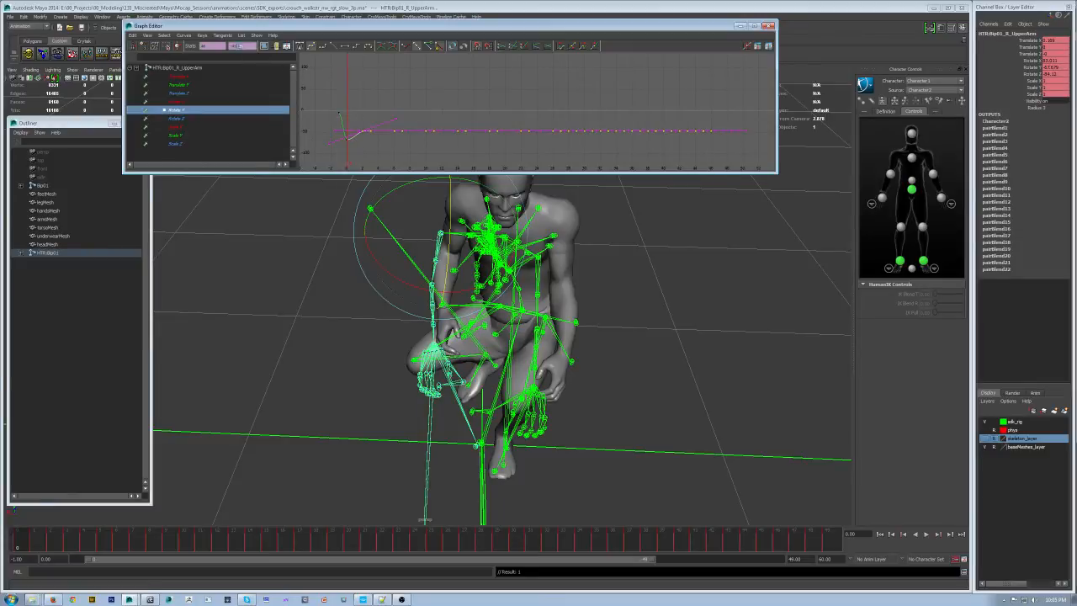
key("ctrl+v")
key("Return")
left_click(307, 223)
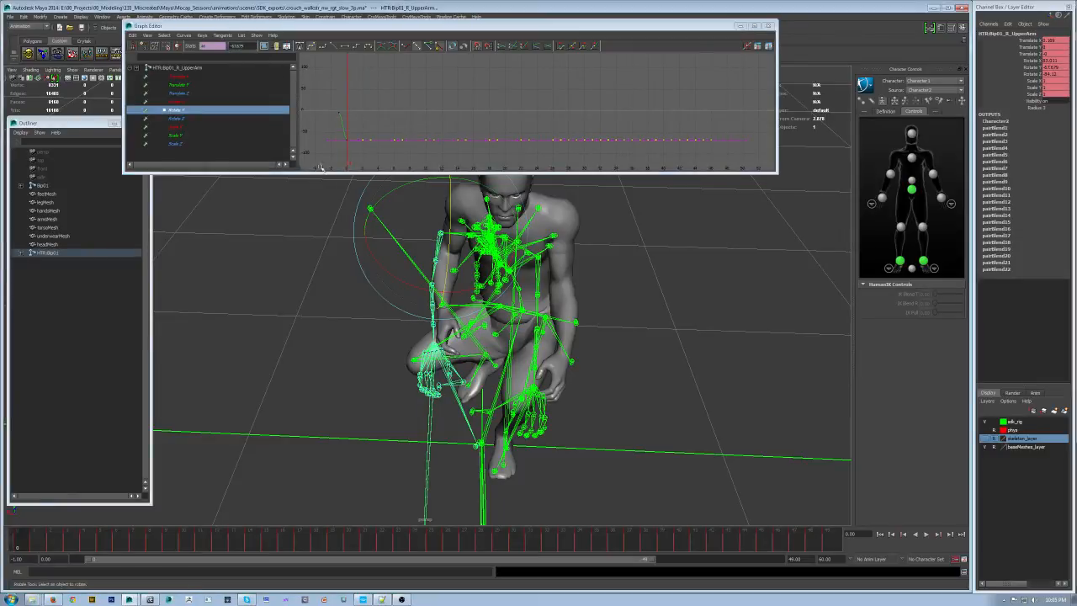
key("ctrl+z")
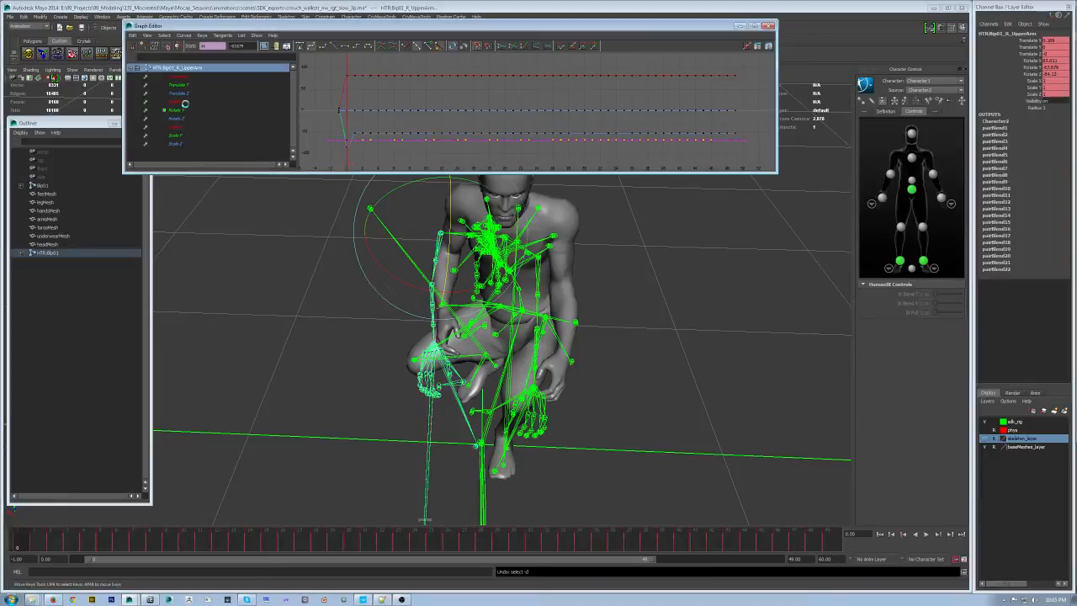
Flatten the right upper arm's Rotate Z curve by giving every key after frame 0 the frame 0 key's value
left_click(182, 119)
left_click(354, 149)
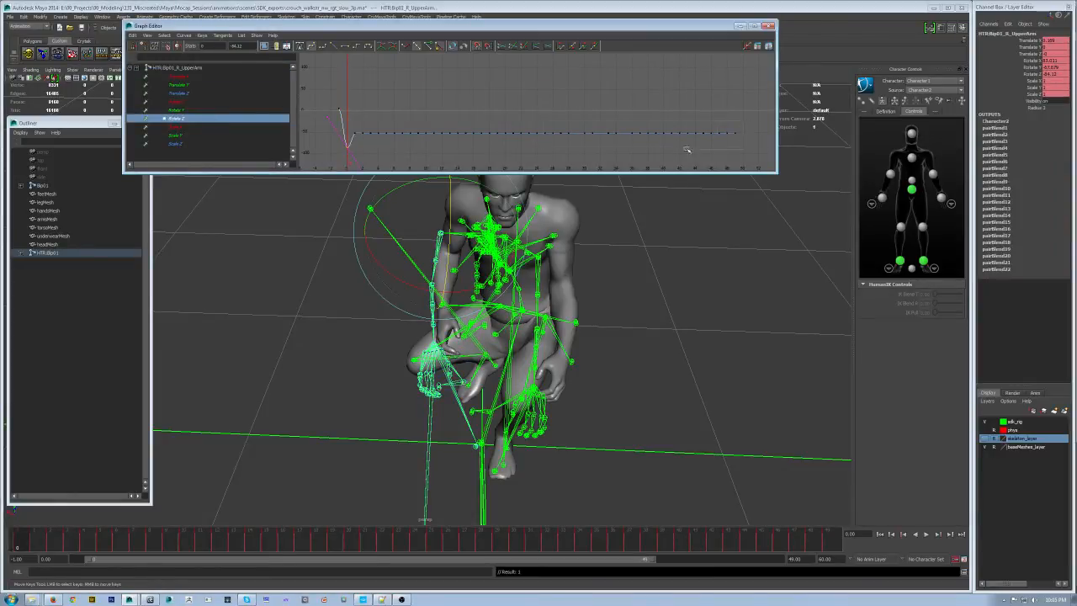
left_click(356, 133)
key("Return")
left_click(345, 157)
left_click(341, 143)
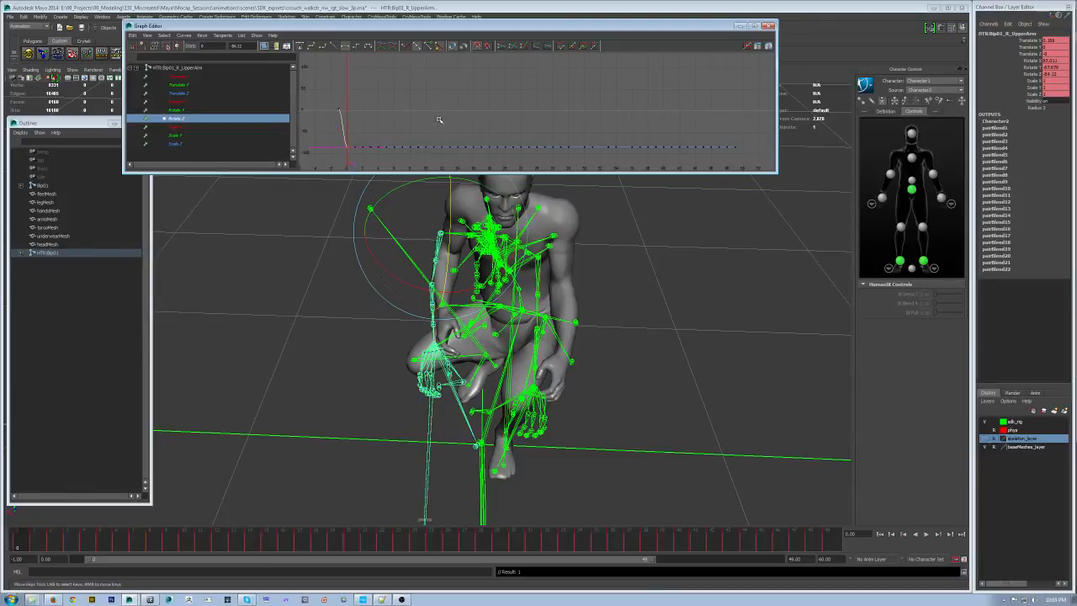
left_click_drag(437, 145, 773, 160)
left_click(662, 107)
Clear the selection, play the animation and examine the character's arm poses from behind, the side and the front
left_click_drag(712, 399, 584, 497, "alt")
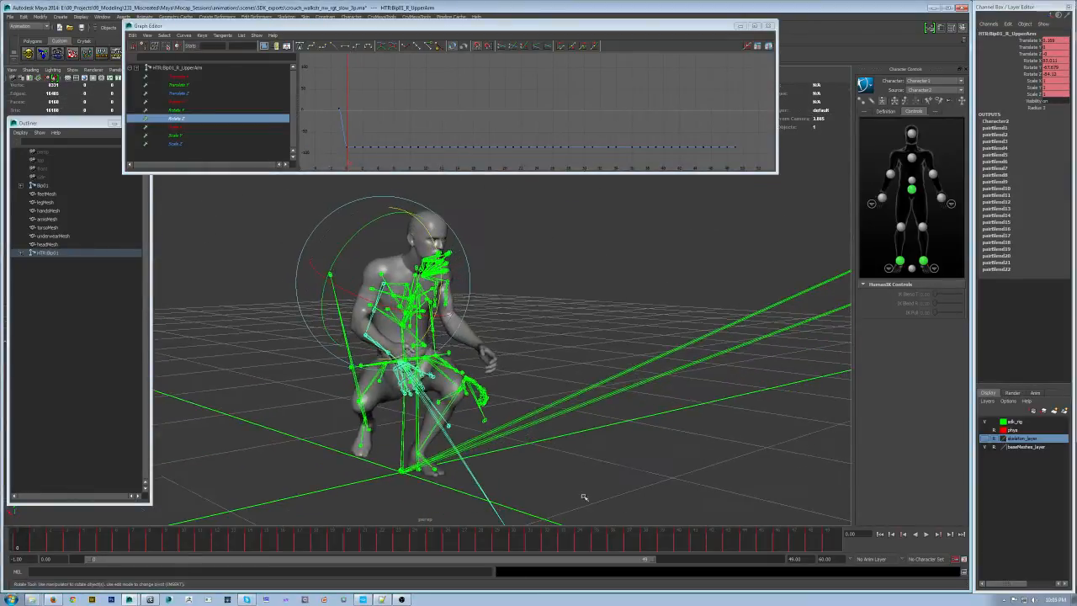
left_click(173, 456)
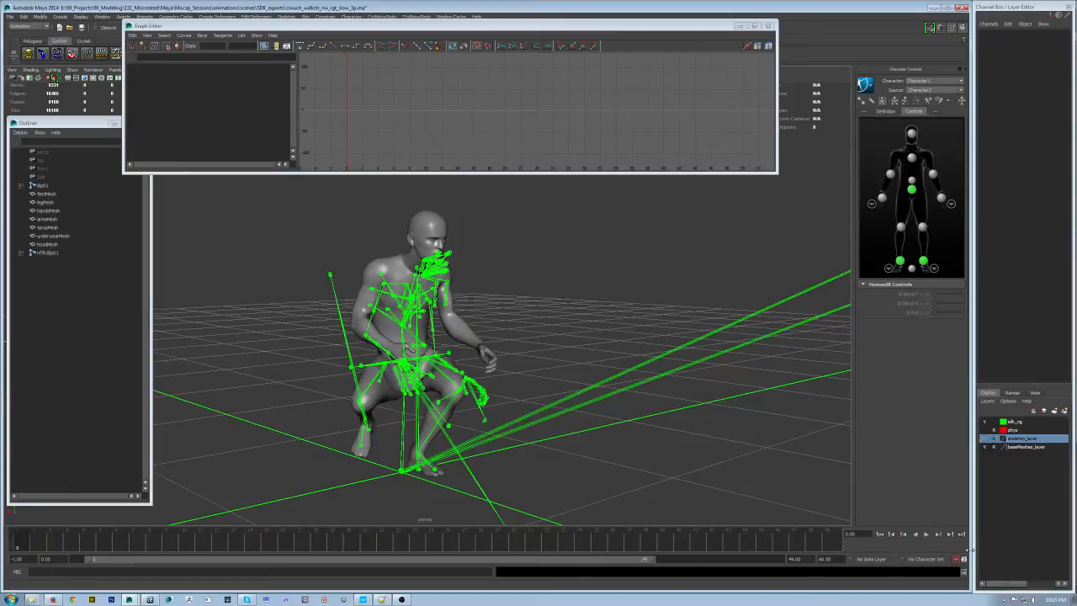
left_click(925, 534)
left_click_drag(663, 396, 636, 396, "alt")
left_click_drag(718, 412, 661, 387, "alt")
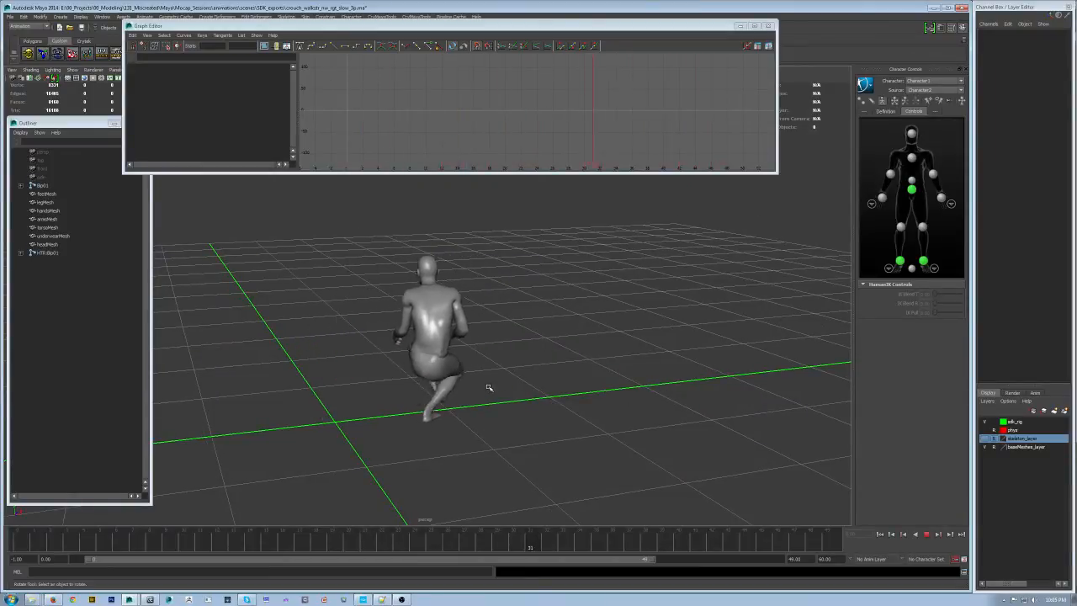
left_click_drag(490, 389, 586, 392, "alt")
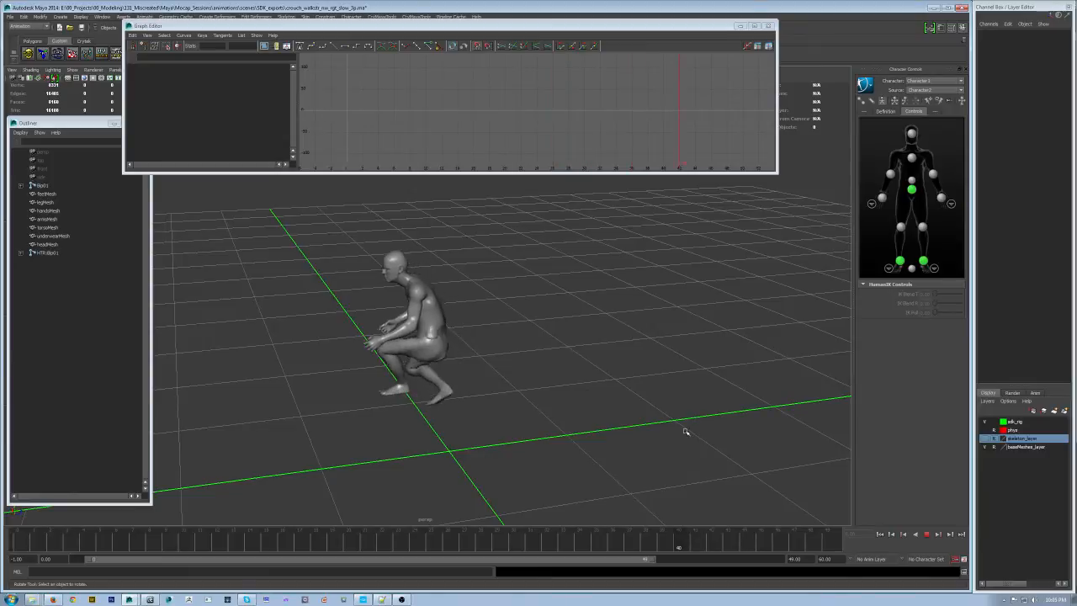
left_click_drag(500, 384, 534, 396, "alt")
scroll(571, 397, "down", 5)
left_click(927, 535)
left_click_drag(512, 338, 676, 343, "alt")
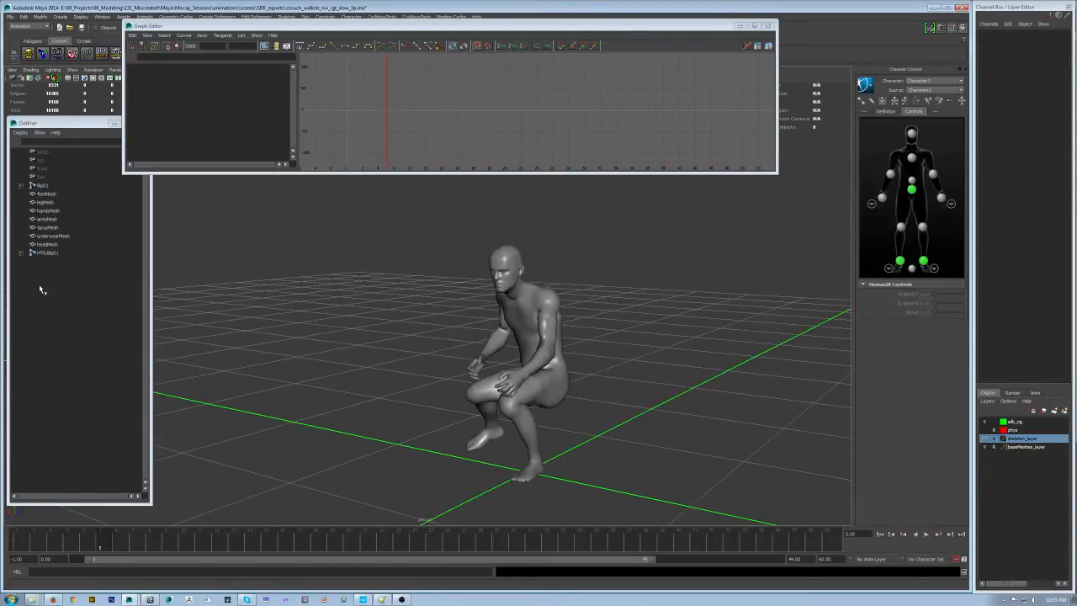
Show skeleton_layer to compare the rig's joints with the HTR source skeleton, hide it again and examine the pose from behind
left_click(41, 185)
mouse_move(673, 372)
left_mouse_down("alt")
mouse_move(639, 376)
mouse_move(653, 376)
left_mouse_up("alt")
double_click(1014, 421)
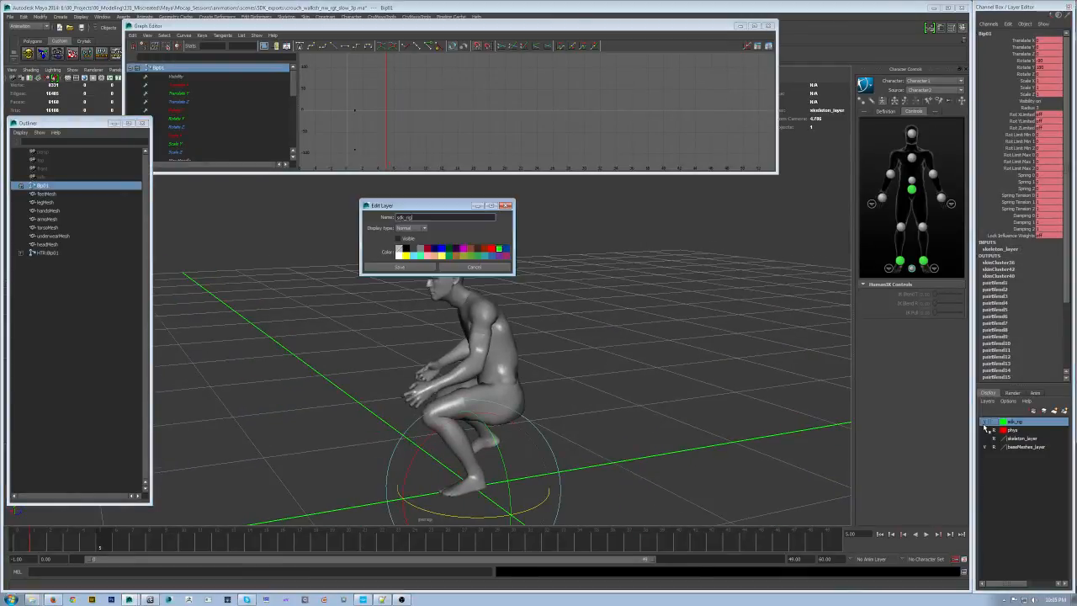
left_click(486, 267)
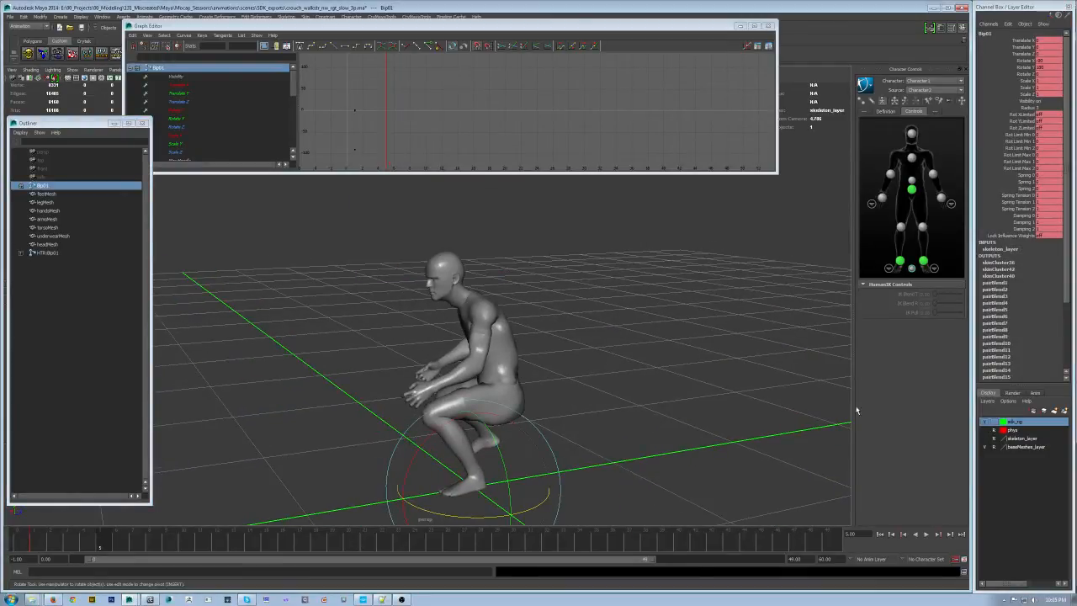
left_click(986, 421)
left_click(986, 438)
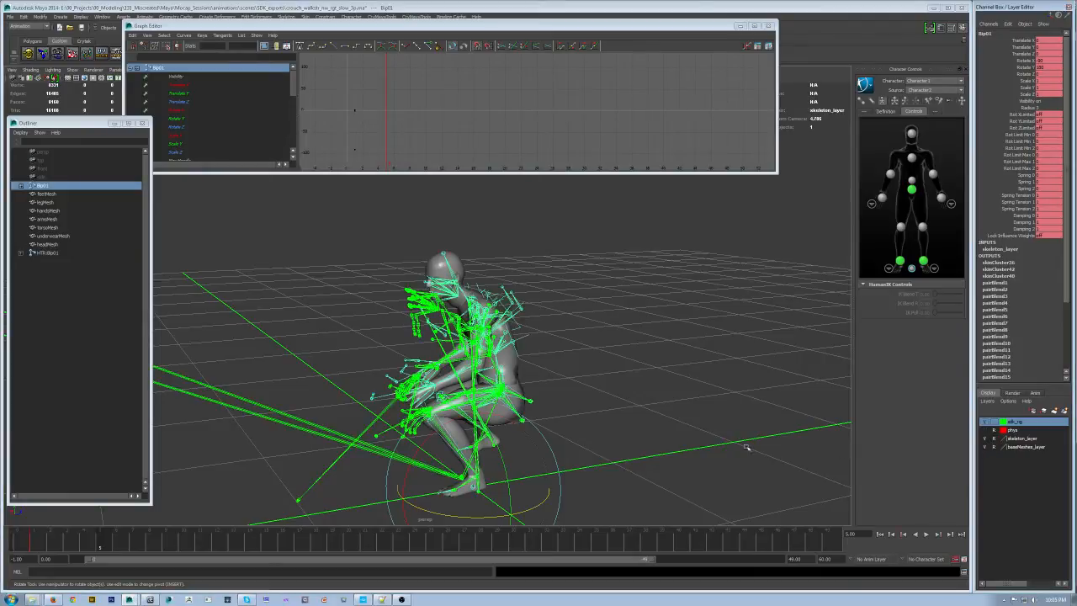
left_click_drag(582, 363, 618, 384, "alt")
left_click(598, 361)
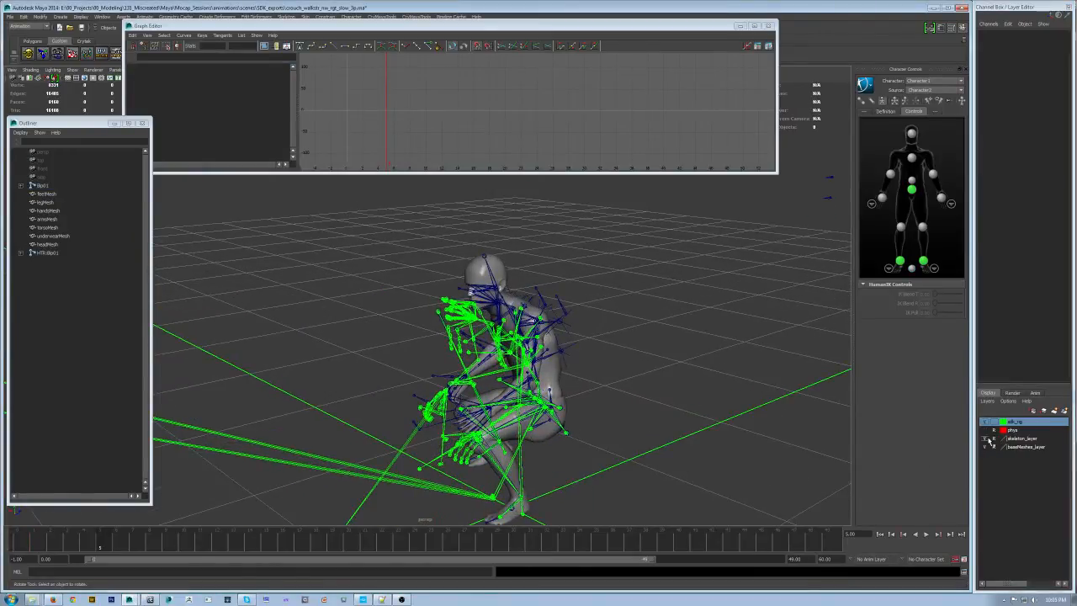
left_click(985, 438)
scroll(673, 342, "up", 4)
left_click_drag(653, 331, 438, 345, "alt")
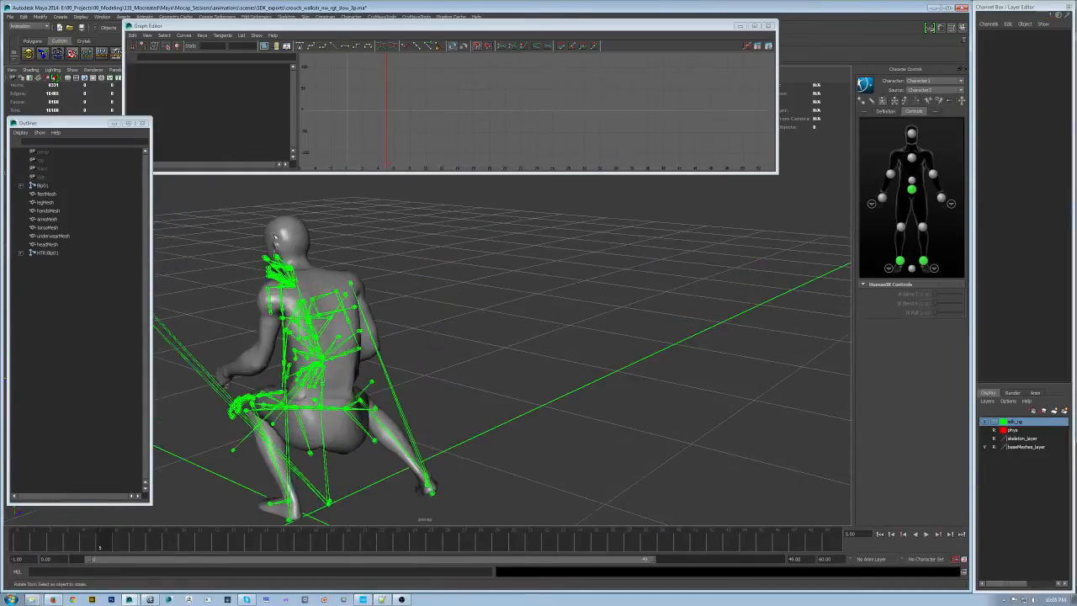
Move the Graph Editor out of the viewport and save the crouch_walkstr_nw_rgt_slow_3p.ma scene
left_click_drag(282, 293, 581, 339, "alt")
right_click_drag(581, 338, 553, 337, "alt")
middle_click_drag(553, 338, 589, 368, "alt")
right_click_drag(589, 368, 526, 338, "alt")
left_click_drag(526, 338, 513, 349, "alt")
left_click_drag(217, 27, 279, 71)
key("ctrl+s")
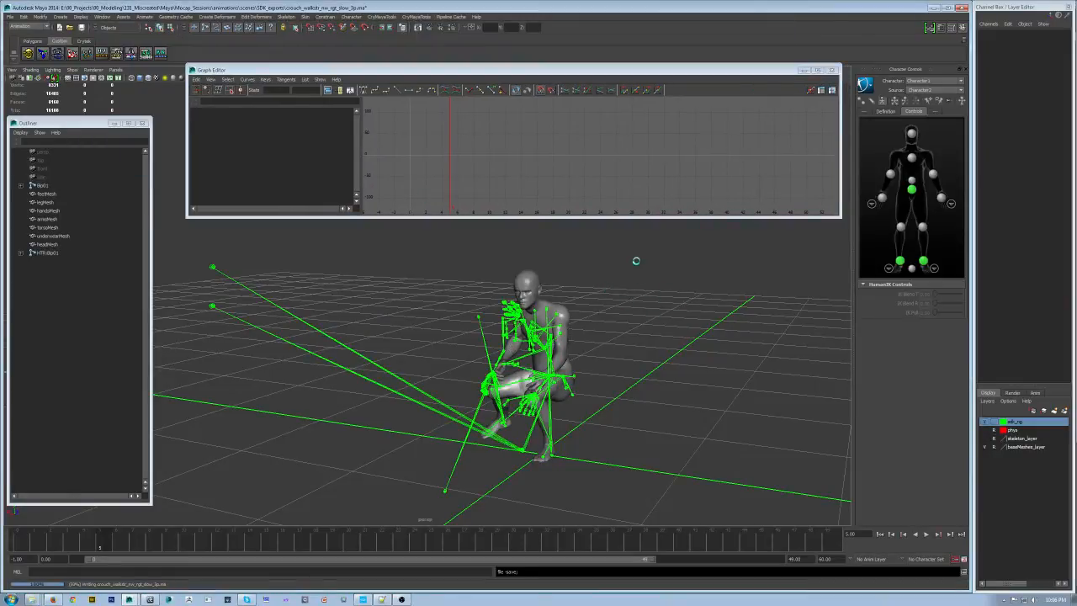
right_click_drag(540, 247, 475, 293, "alt")
left_click_drag(499, 72, 0, 53)
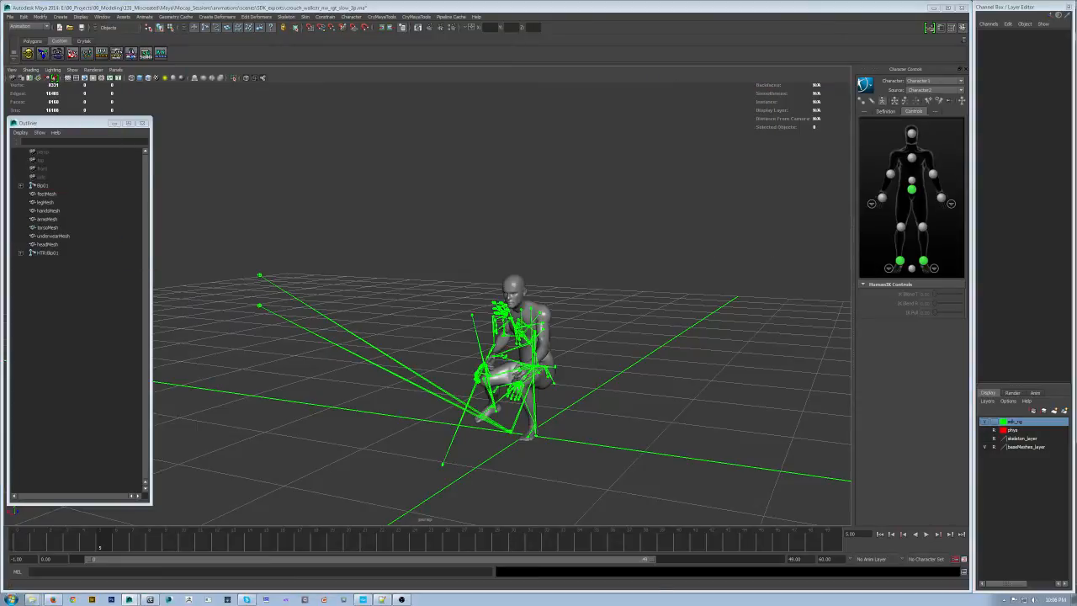
left_click_drag(572, 210, 555, 267, "alt")
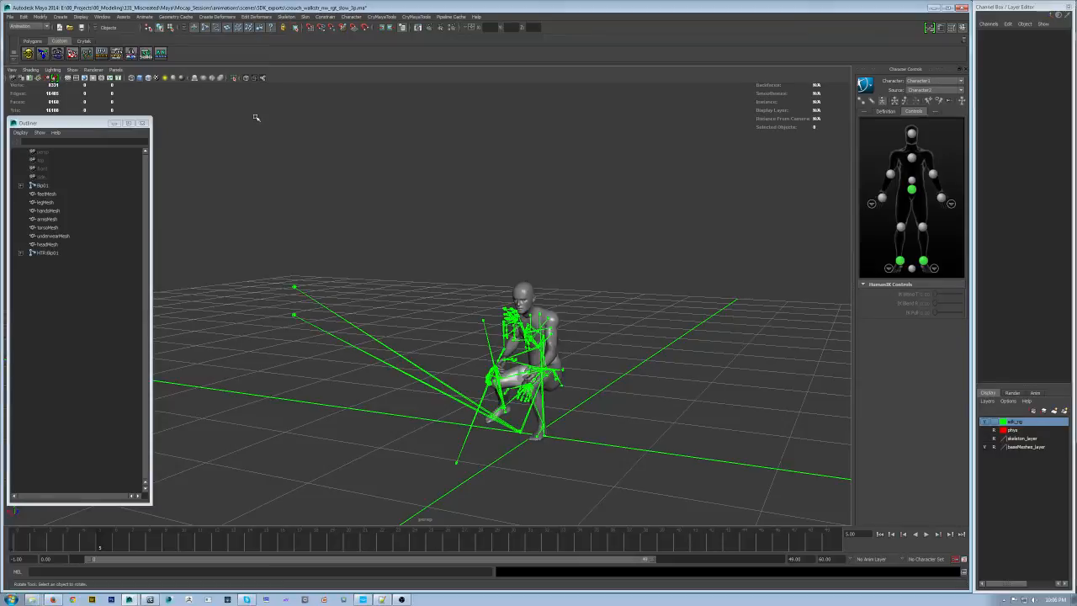
left_click(81, 27)
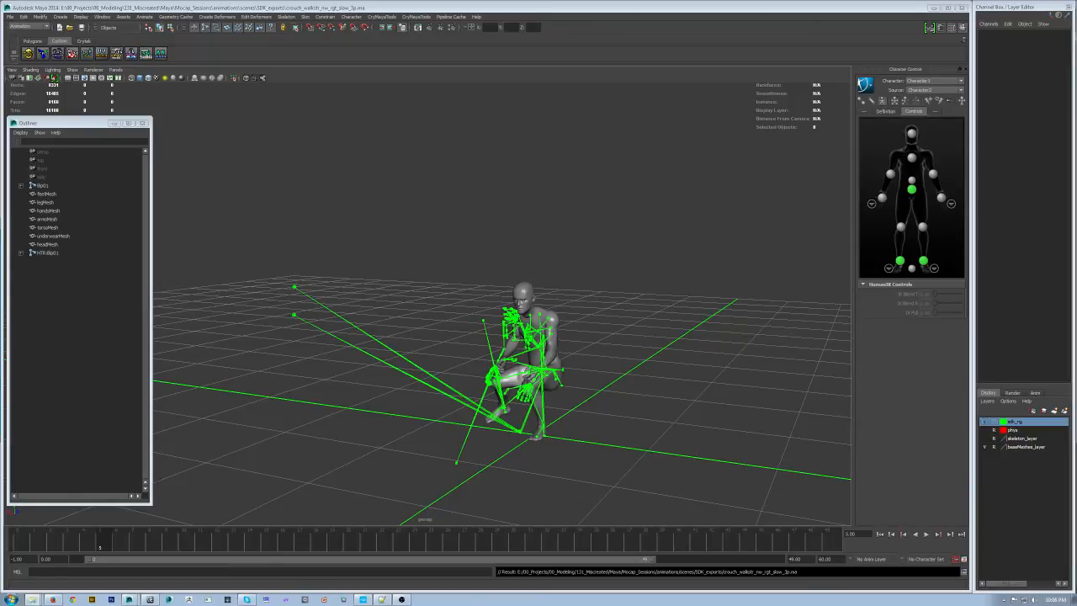
Bring up the SDK_exports folder beside a second Explorer window and open GameSDK's Animations\maya folder in the latter
left_click_drag(0, 76, 297, 89)
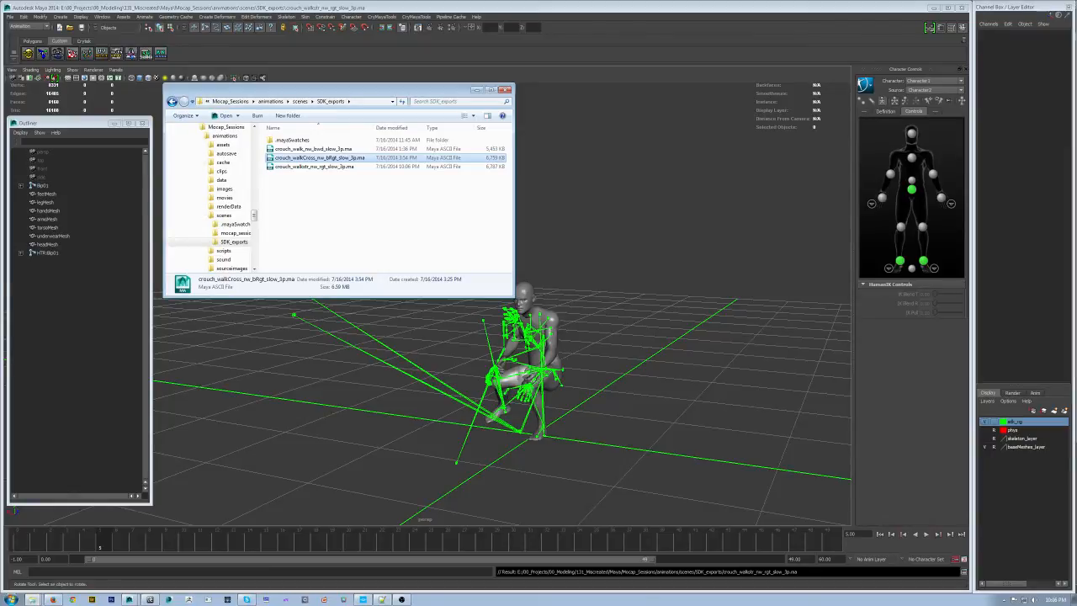
left_click_drag(0, 240, 626, 149)
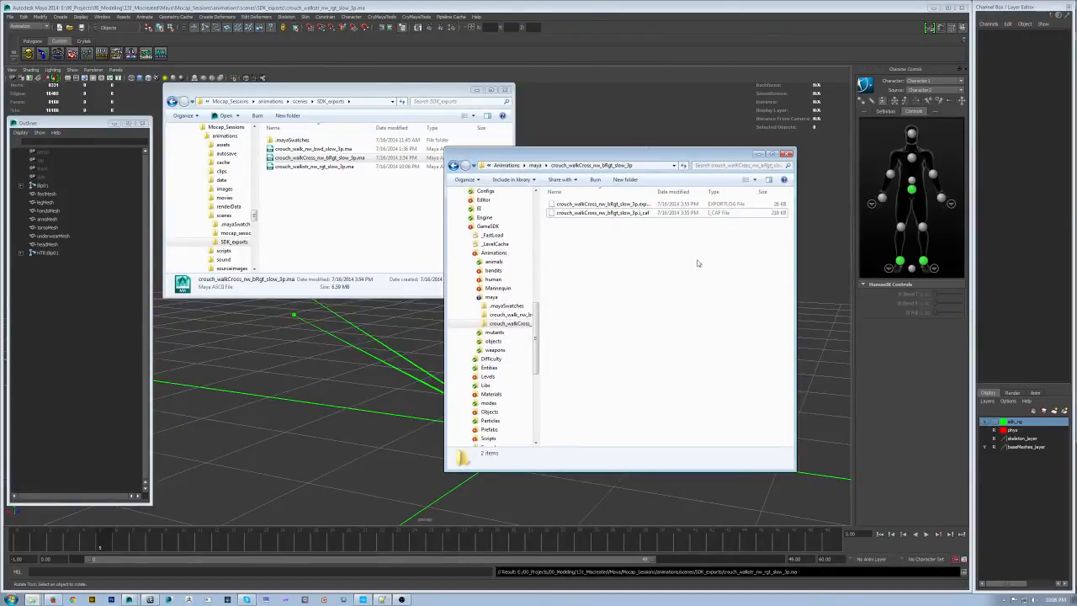
left_click(488, 227)
left_click(576, 222)
double_click(575, 222)
left_click_drag(558, 158, 603, 183)
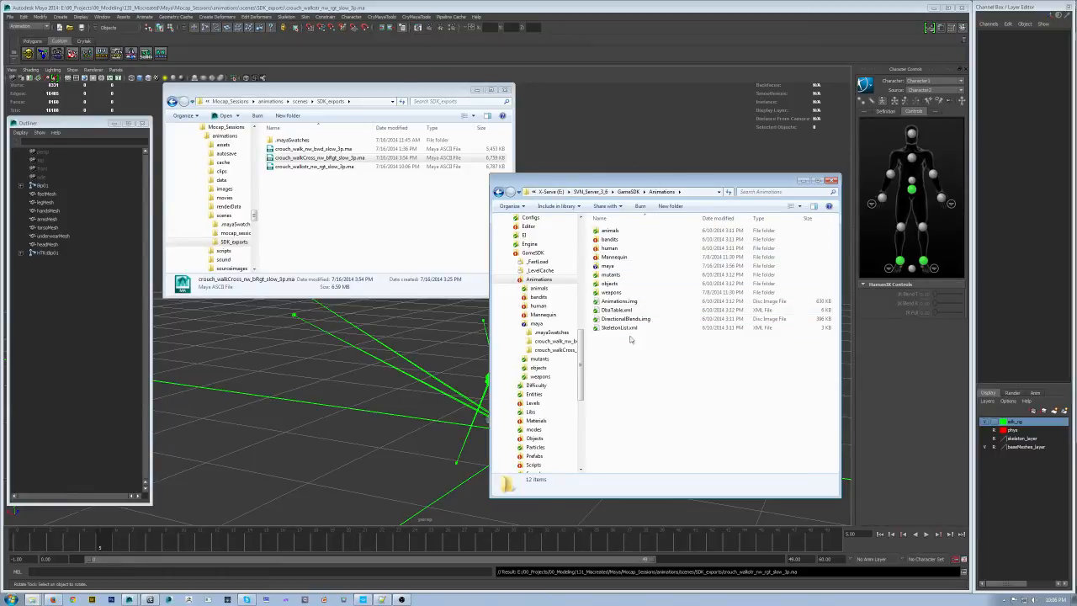
double_click(637, 266)
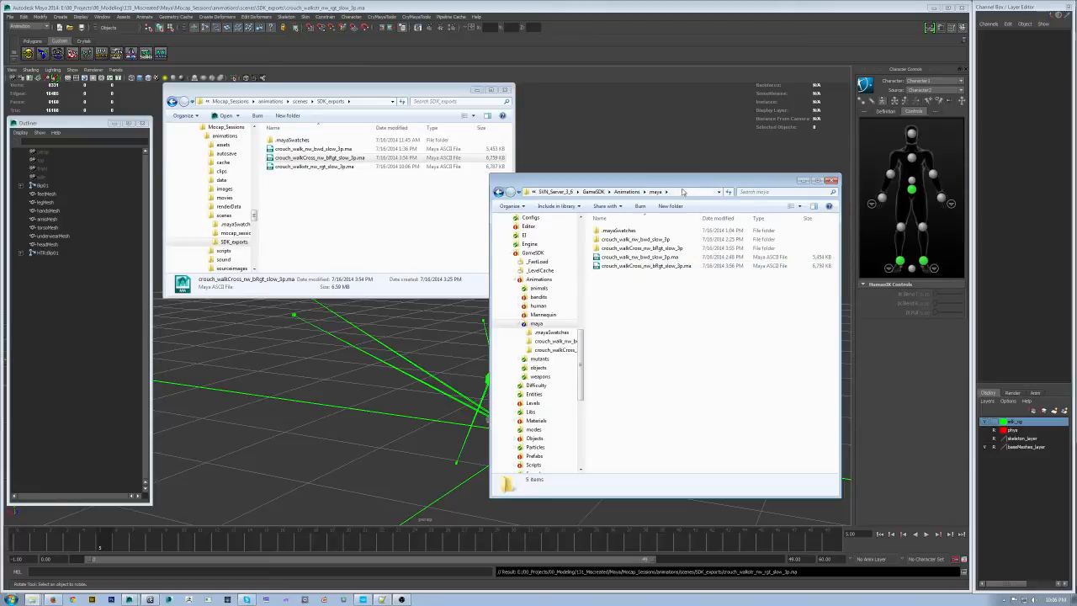
left_click_drag(681, 183, 687, 205)
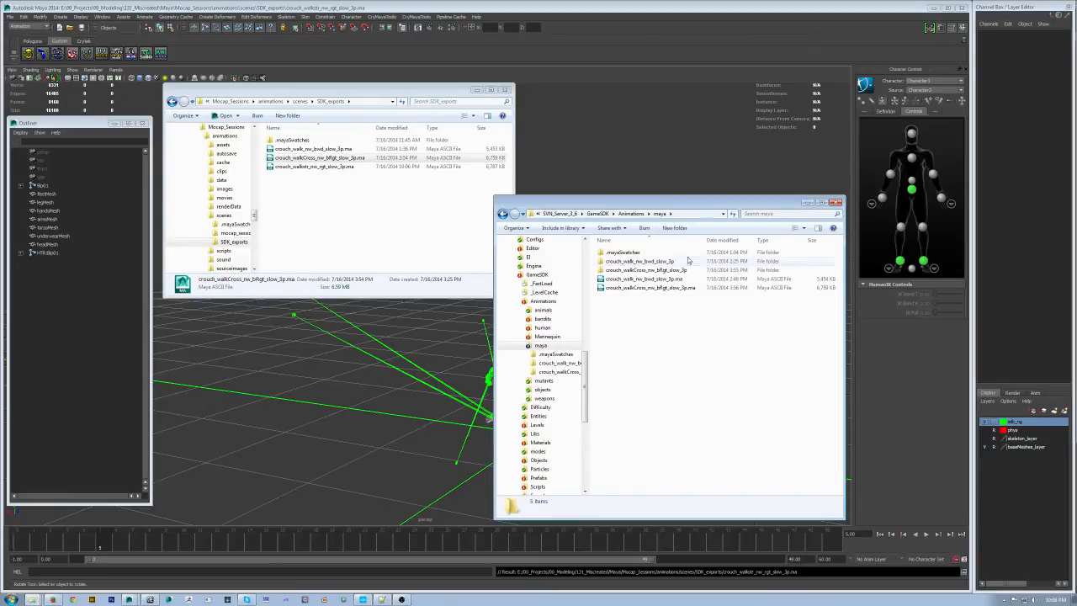
Browse the Animations folder's human\male\locomotion\nw subfolders and return to the maya folder
left_click(631, 214)
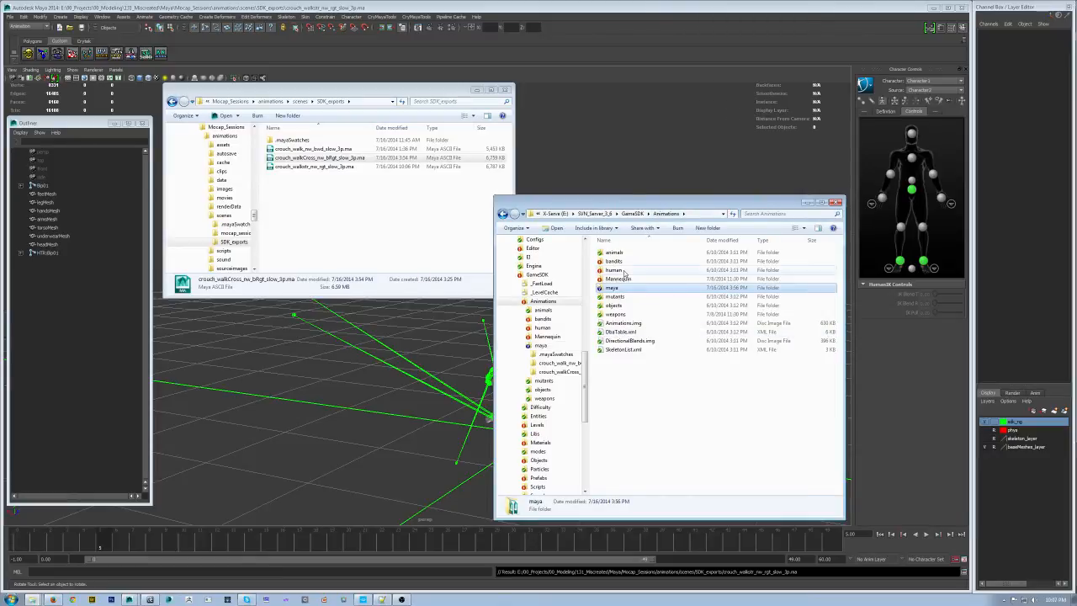
double_click(622, 271)
double_click(619, 254)
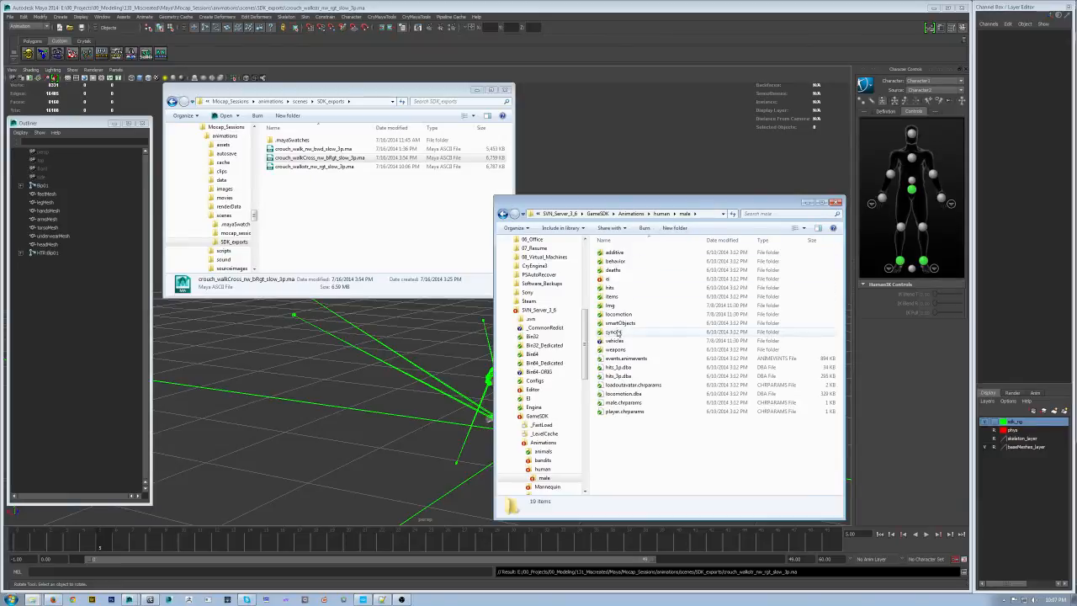
double_click(621, 314)
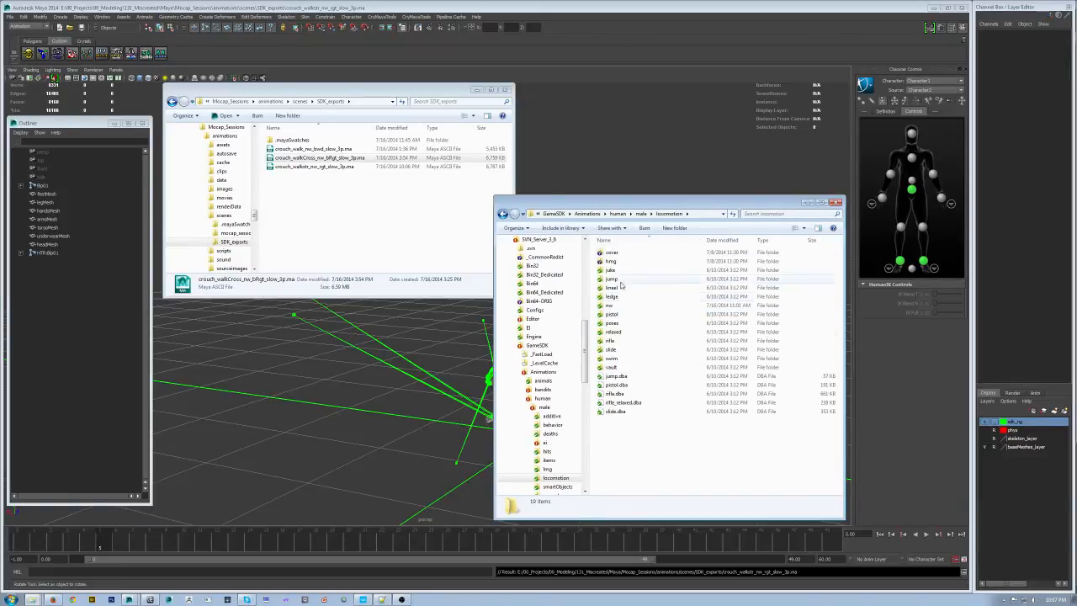
key("BackSpace")
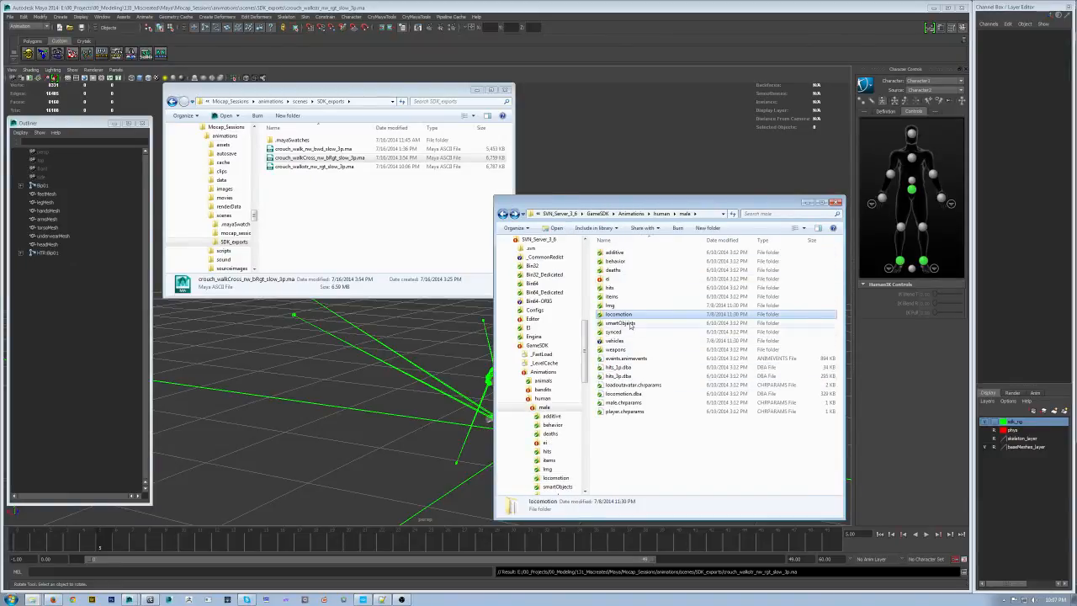
double_click(621, 315)
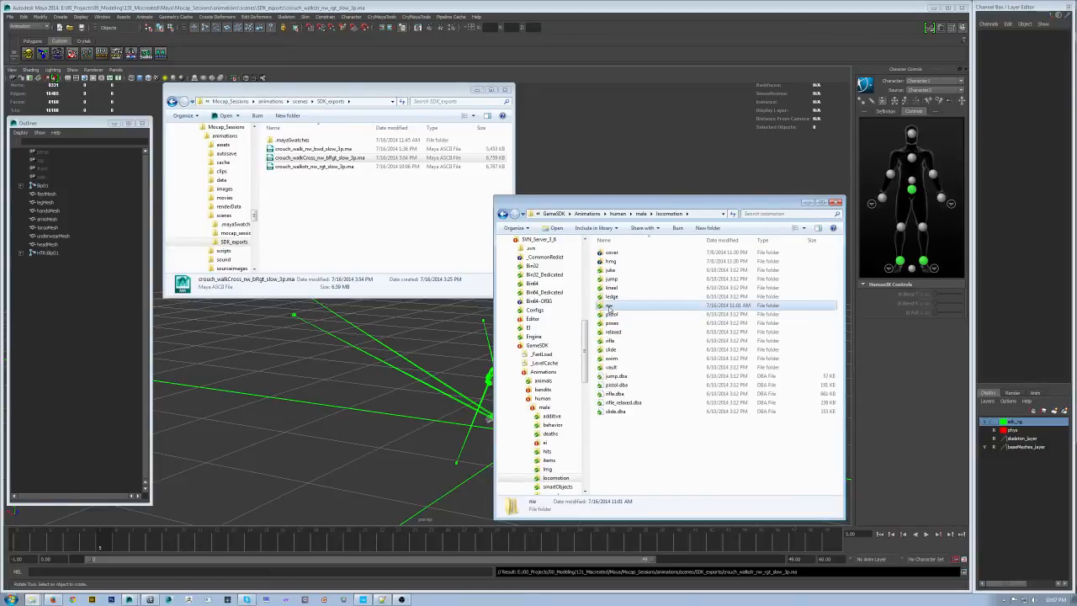
double_click(620, 306)
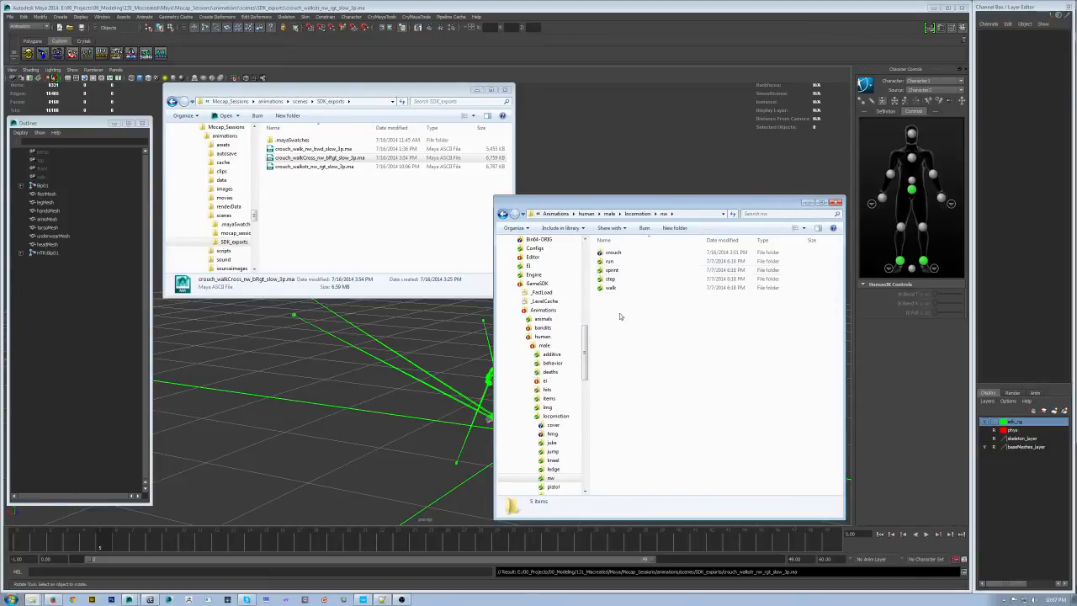
left_click(586, 214)
left_click(633, 214)
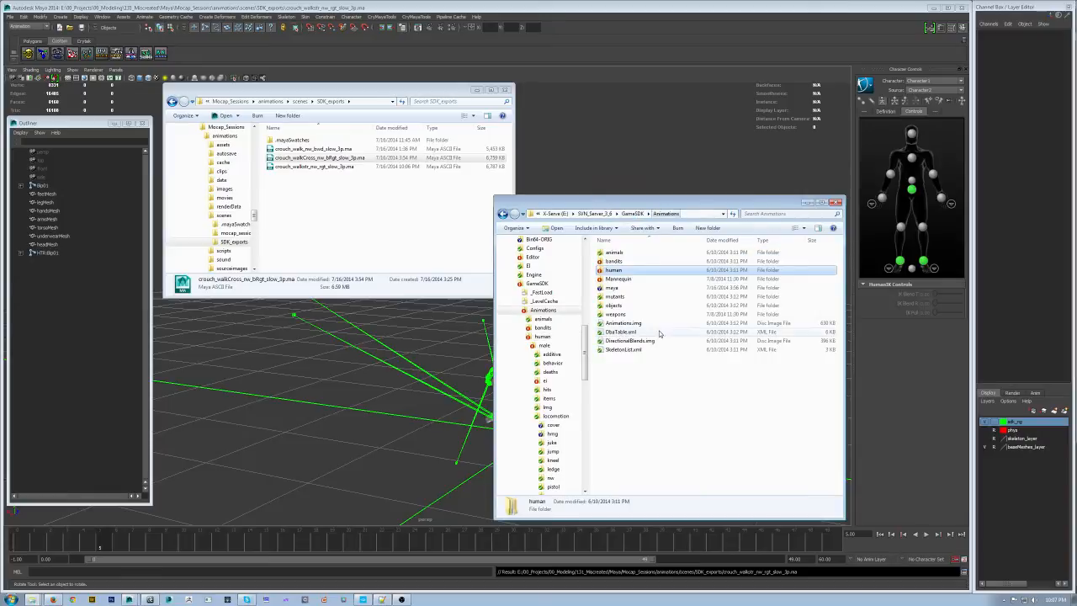
left_click(612, 288)
double_click(611, 288)
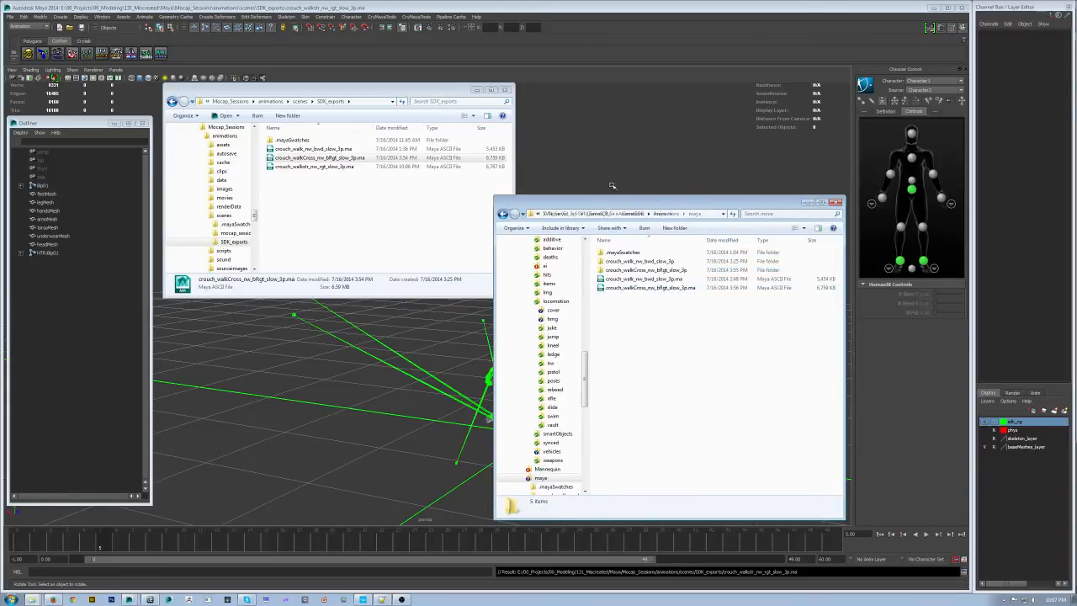
left_click_drag(606, 208, 619, 226)
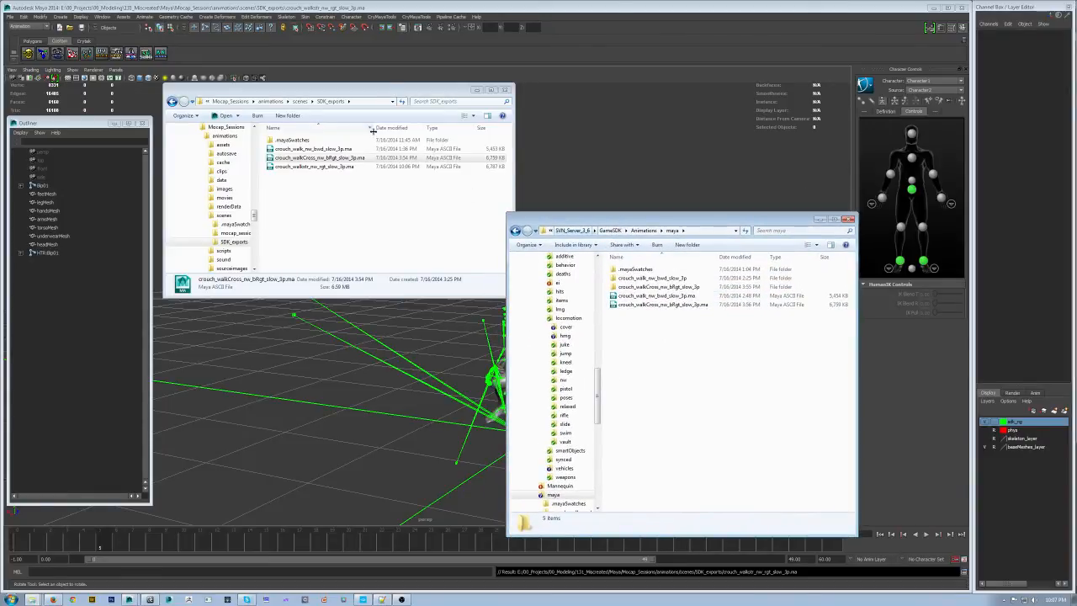
Copy crouch_walkstr_nw_rgt_slow_3p.ma from SDK_exports into the GameSDK Animations\maya folder and clear both Explorer windows from the screen
left_click(315, 166)
left_click(414, 126)
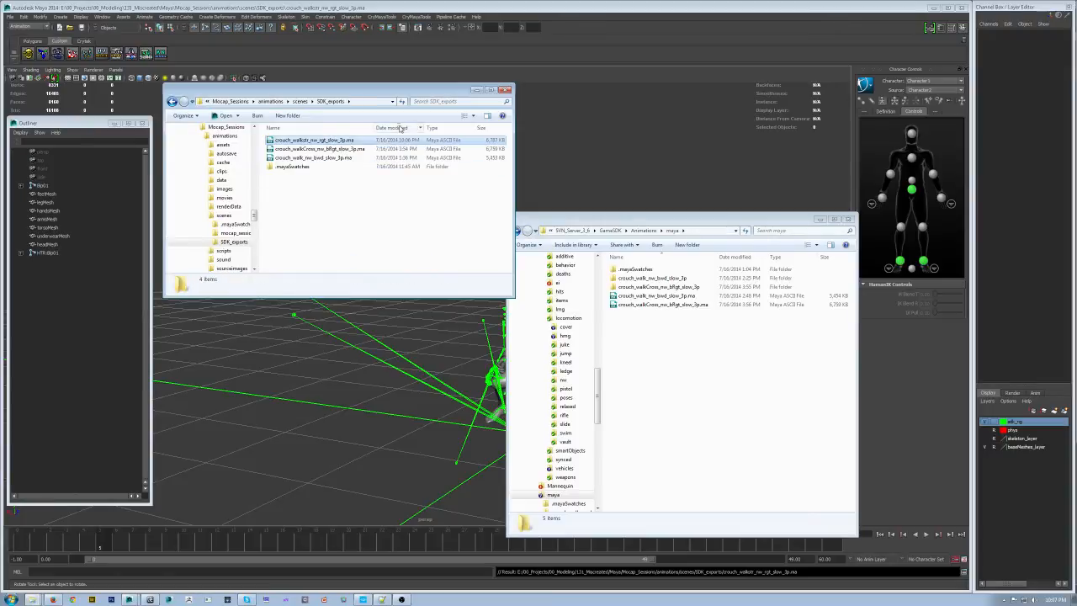
left_click(295, 142)
right_click(293, 139)
left_click(276, 187)
left_click(286, 143)
key("ctrl+c")
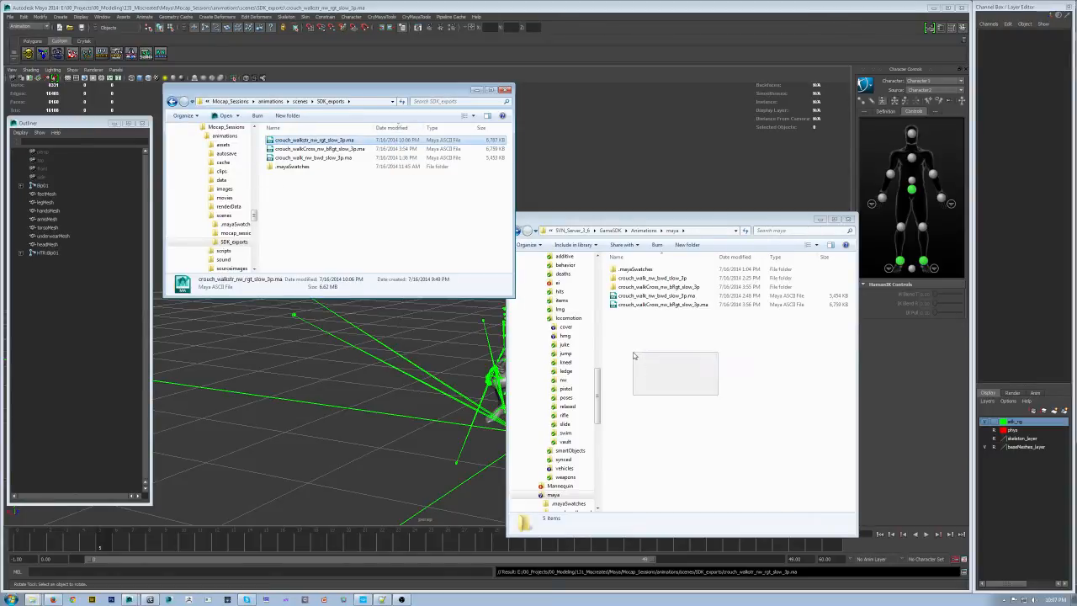
right_click(632, 354)
left_click(681, 364)
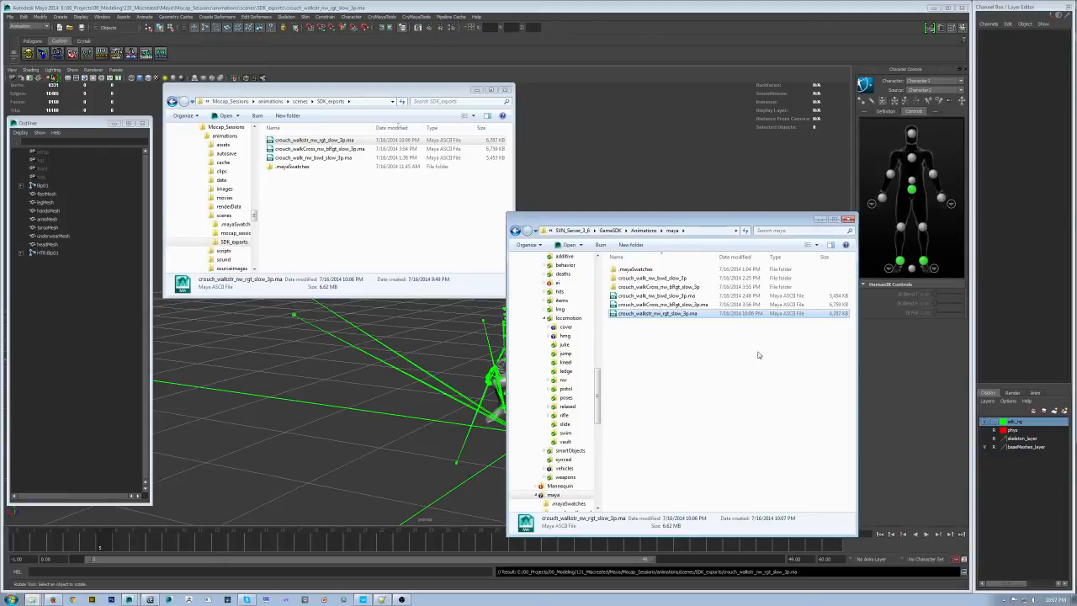
left_click(459, 93)
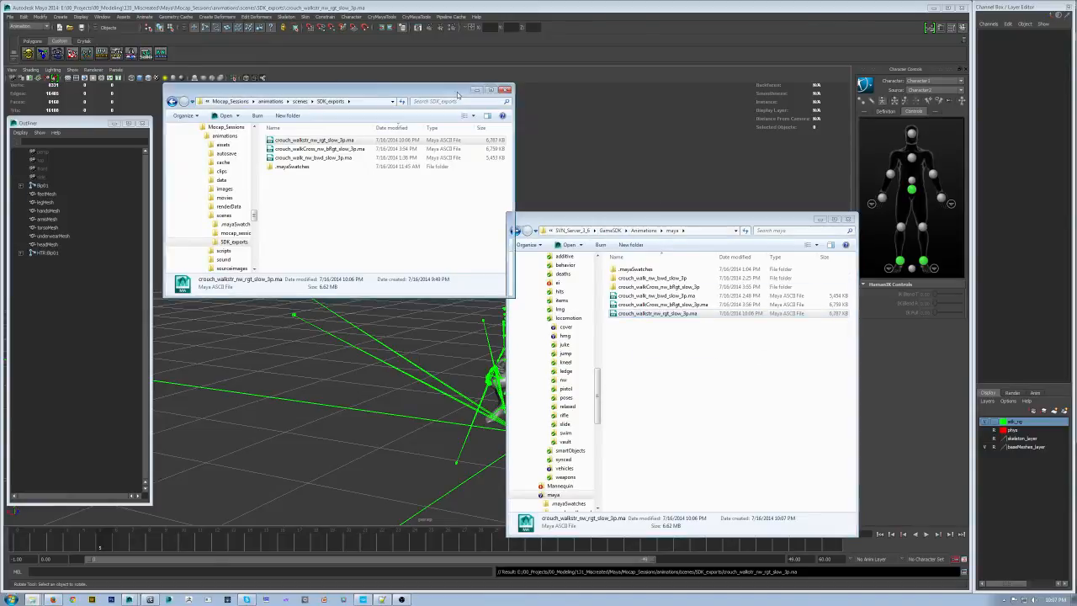
left_click(504, 89)
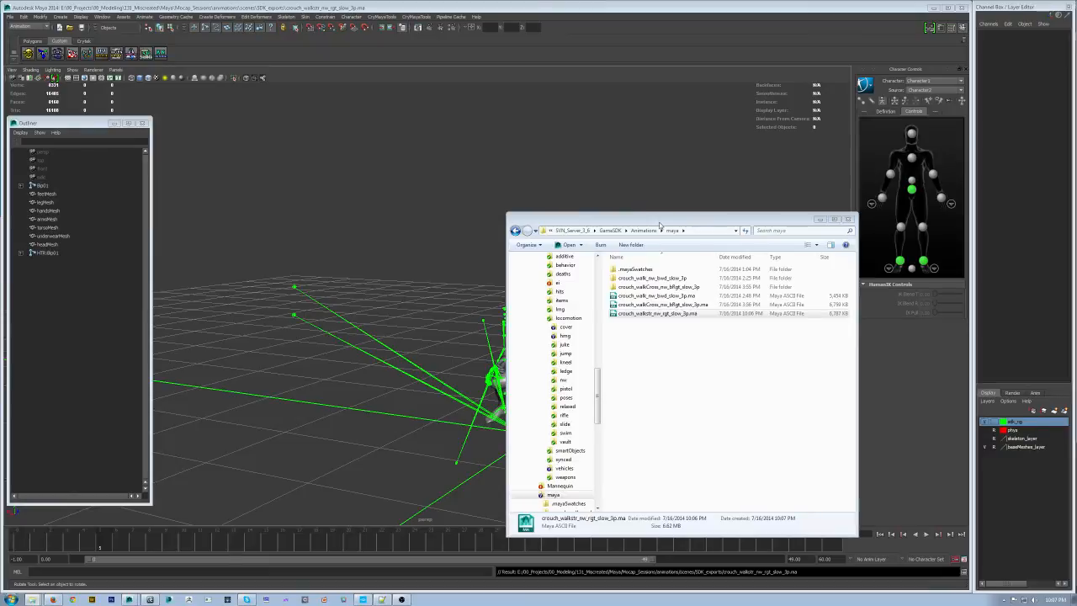
left_click_drag(659, 224, 0, 126)
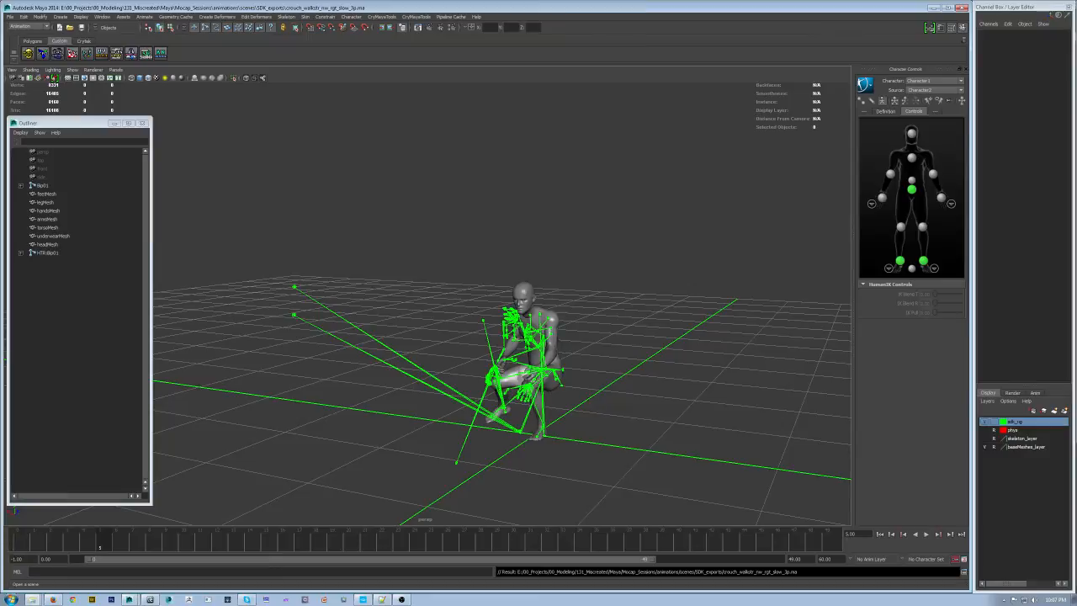
Open the crouch_walkstr_nw_rgt_slow_3p.ma copy from GameSDK\Animations\maya in Maya and play its animation
left_click(70, 27)
key("ctrl+v")
key("Return")
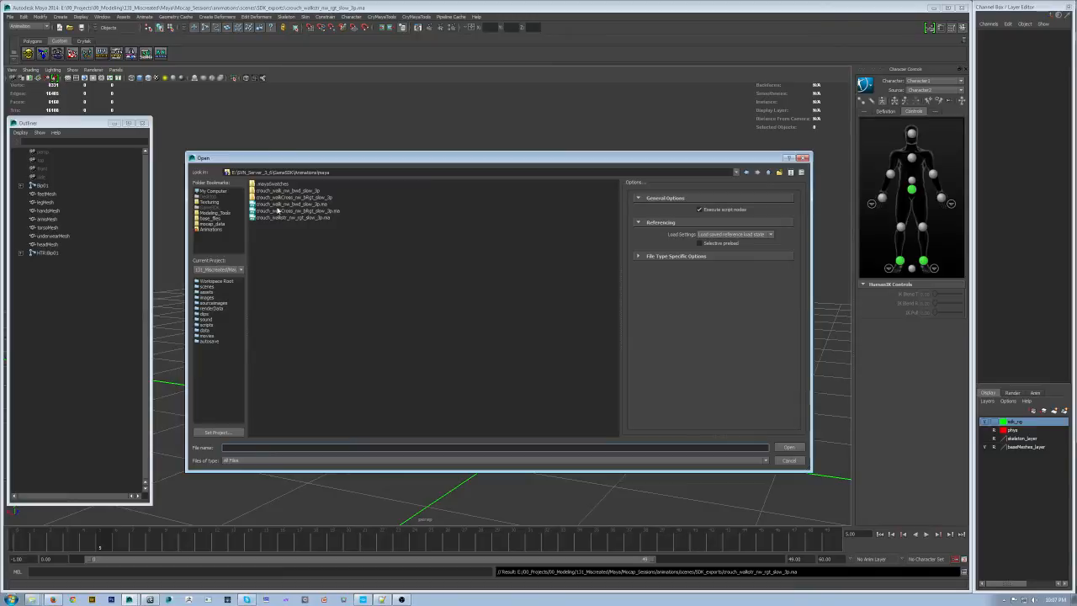
left_click(274, 218)
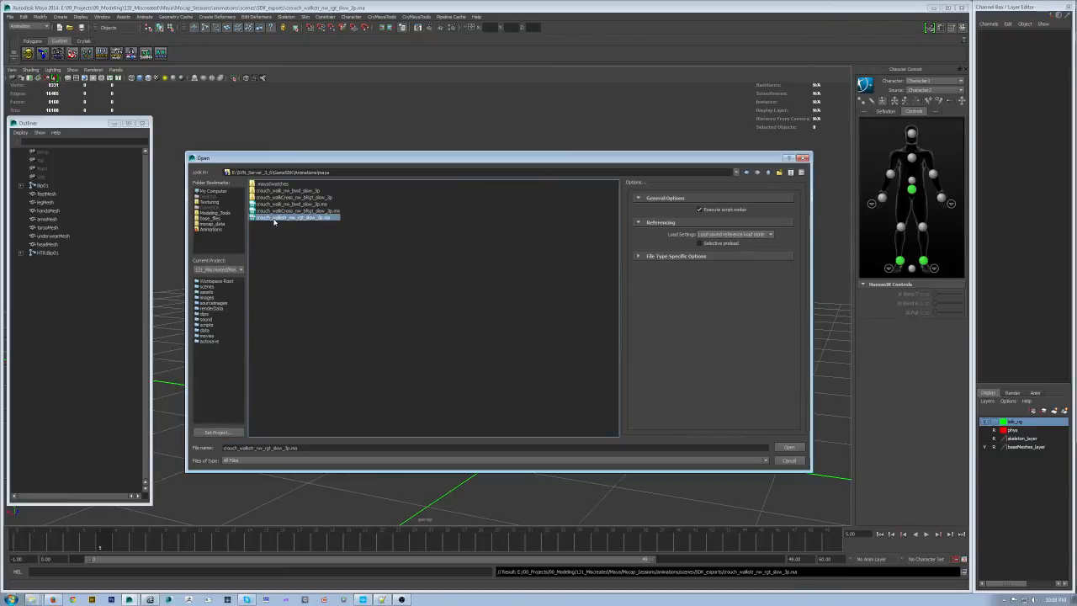
double_click(279, 217)
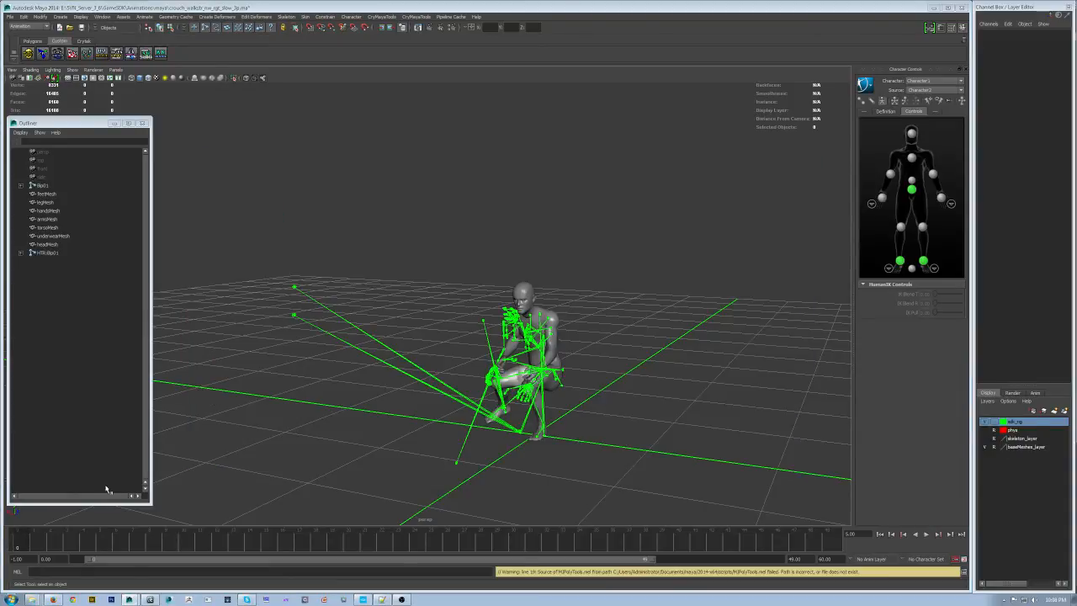
key("alt+v")
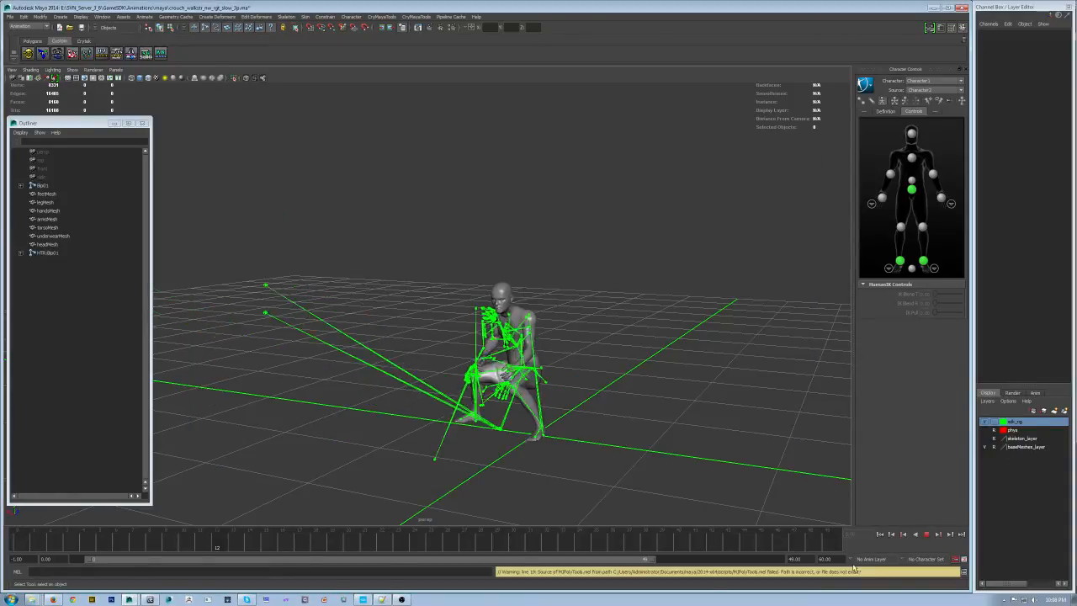
key("alt+v")
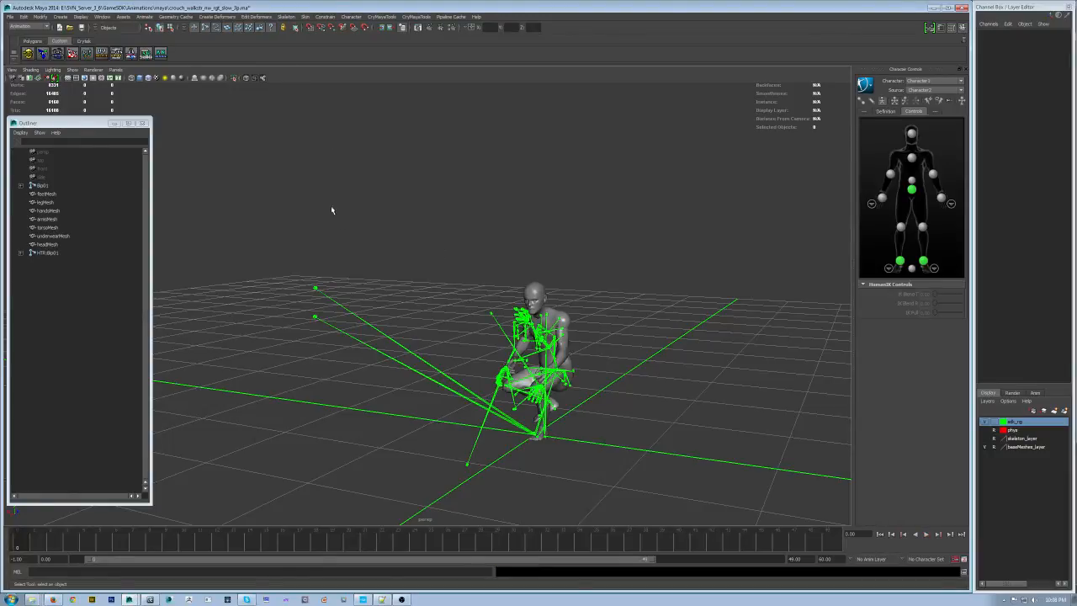
Set the world coordinate system's up axis to Z in the general application preferences and save them
left_click(101, 16)
mouse_move(139, 61)
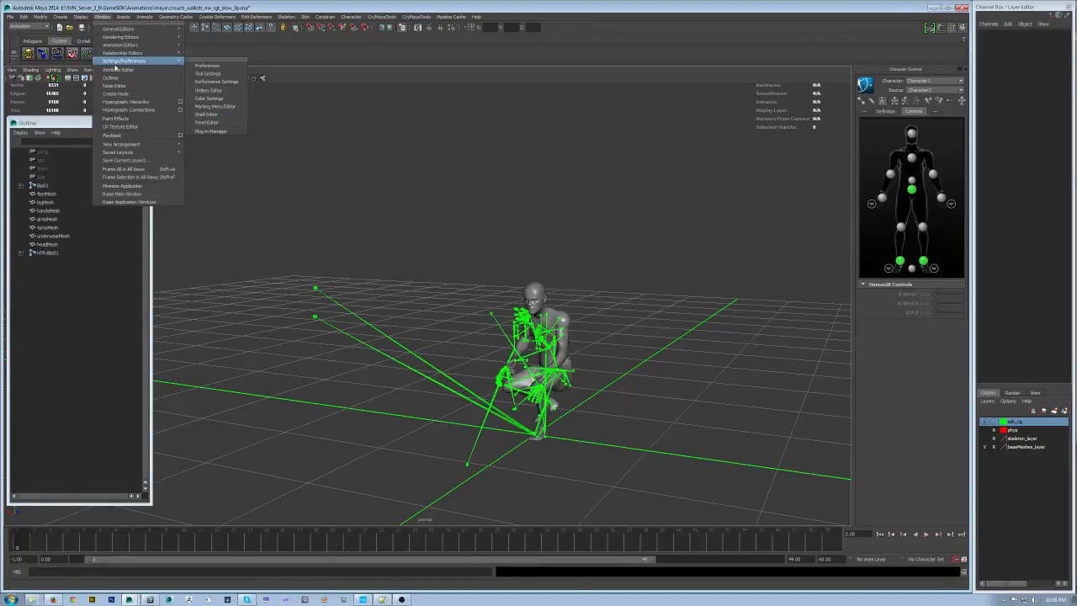
left_click(211, 66)
left_click(68, 250)
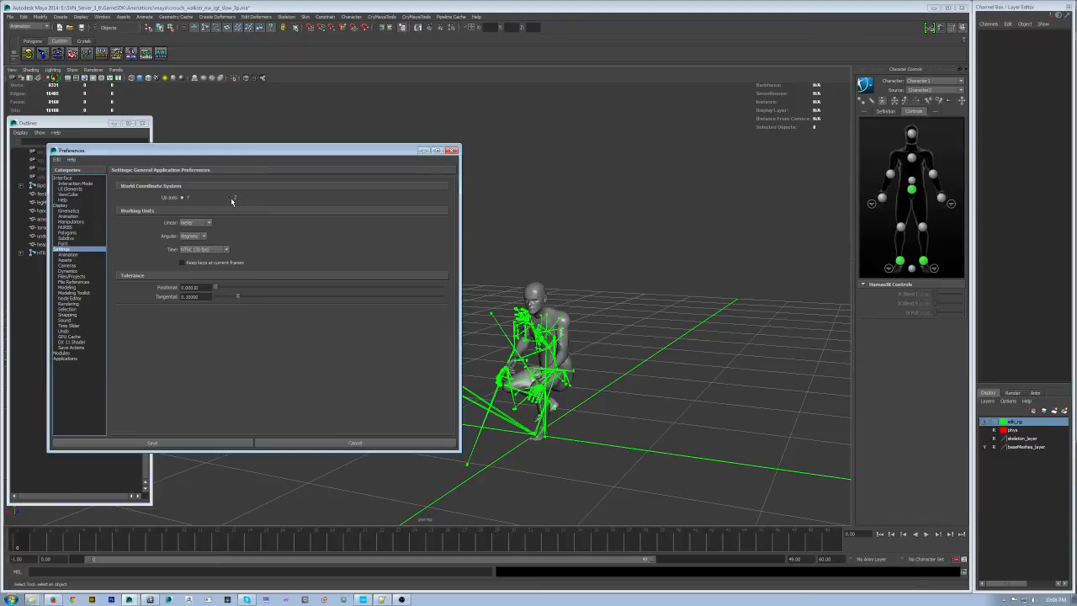
left_click(231, 199)
left_click(202, 442)
Play the animation to examine the character's orientation under the new up axis, and return to frame 0
mouse_move(733, 401)
left_mouse_down("alt")
mouse_move(645, 378)
mouse_move(638, 280)
mouse_move(647, 301)
left_mouse_up("alt")
key("alt+v")
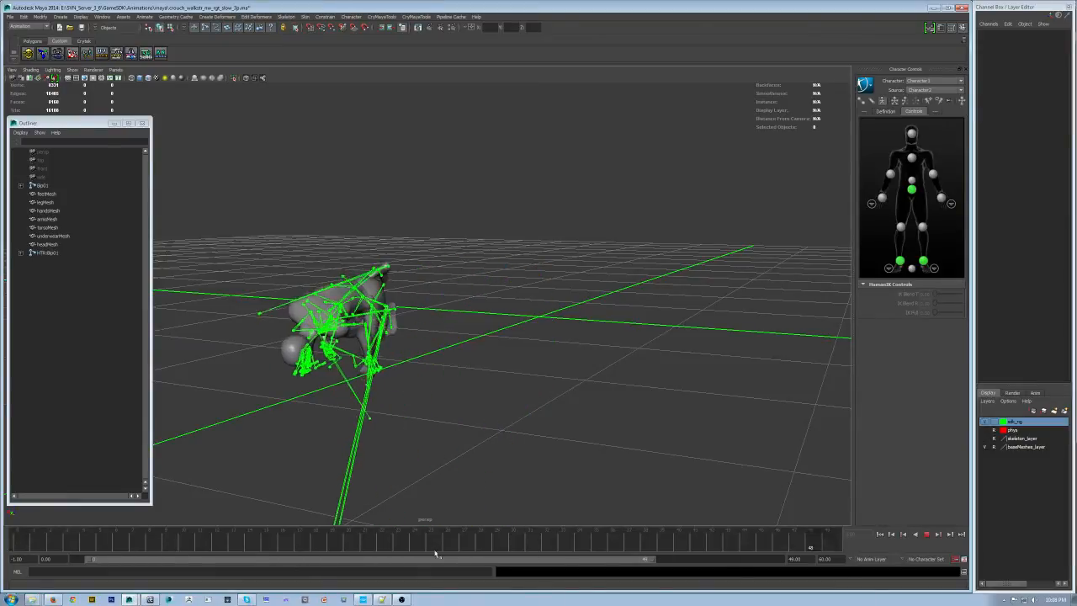
key("alt+v")
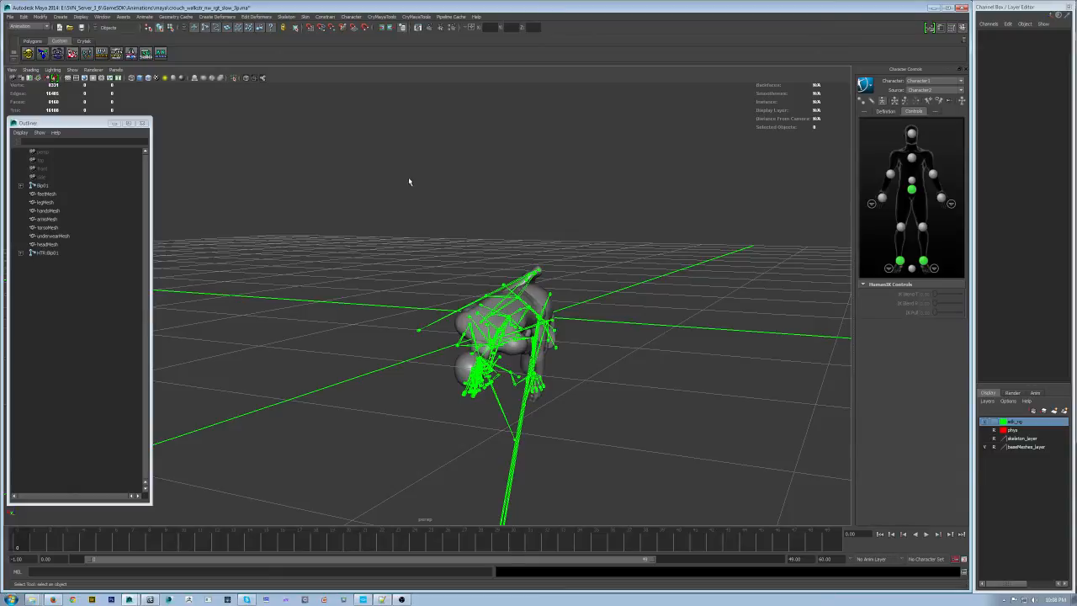
key("alt+v")
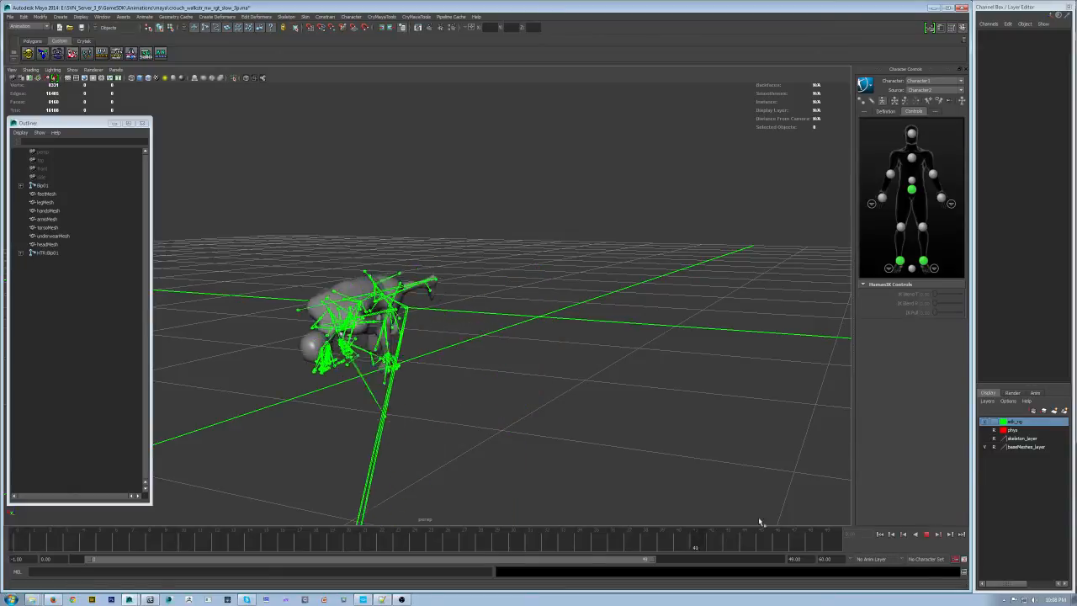
key("alt+shift+v")
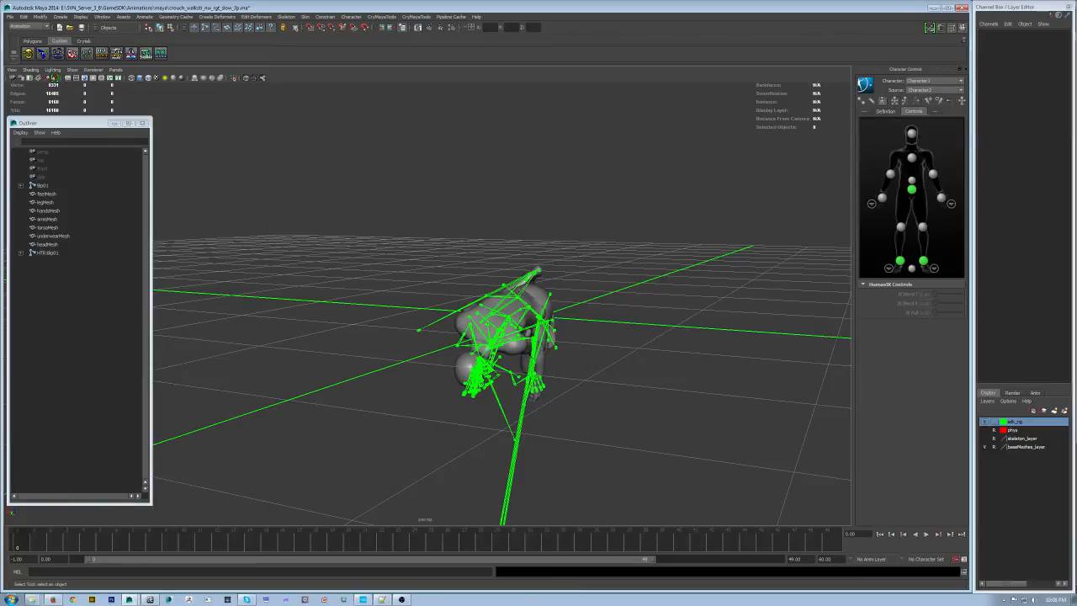
Bring up the Crytek exporter and its Cry Animation Manager, arranging both windows clear of the character
left_click(101, 52)
left_click(83, 40)
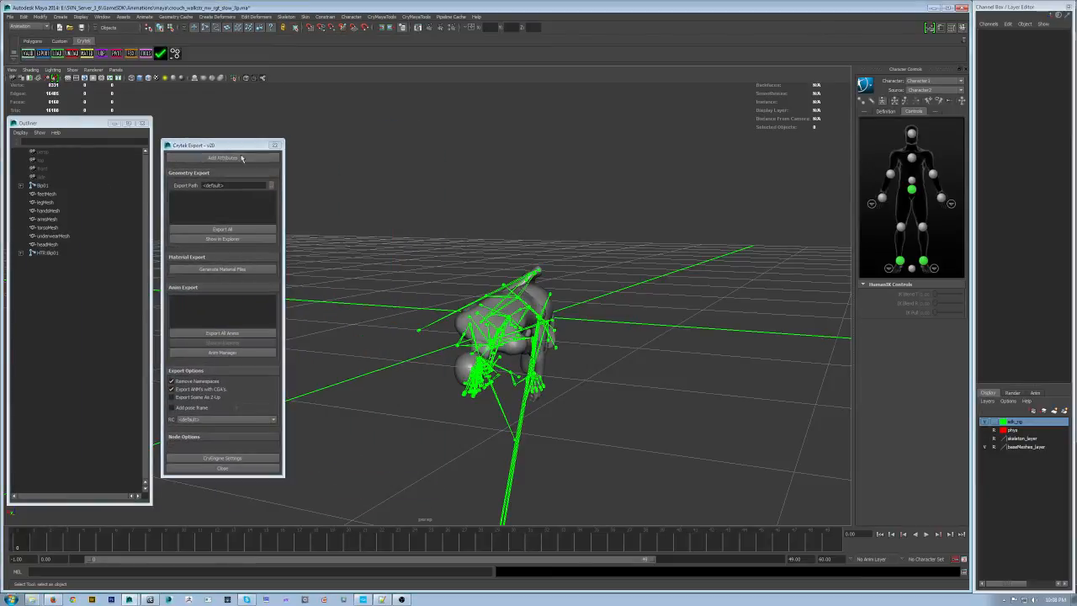
left_click_drag(198, 146, 194, 145)
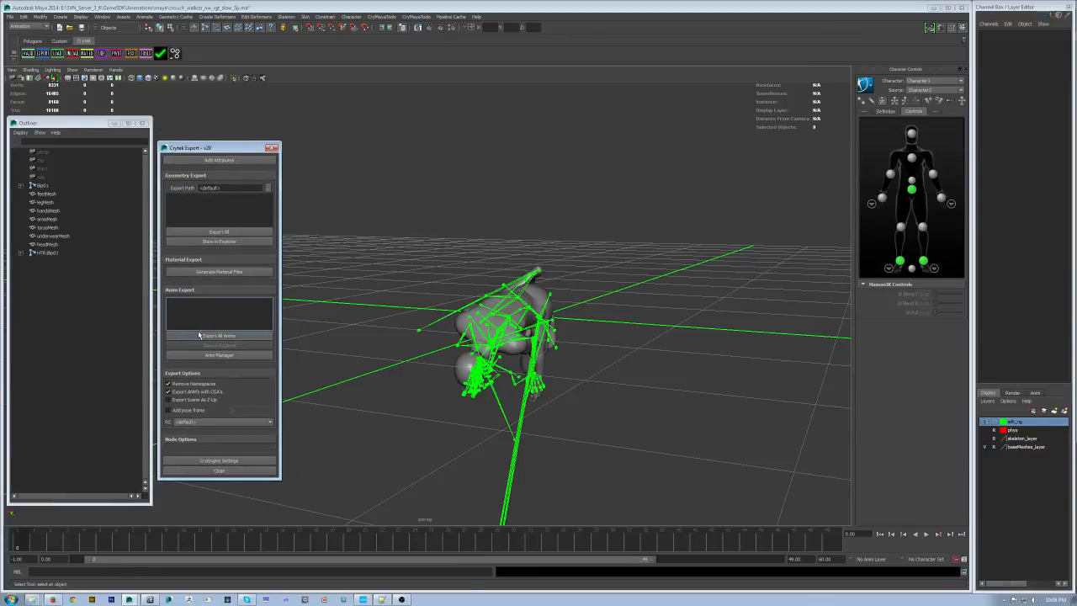
left_click(218, 355)
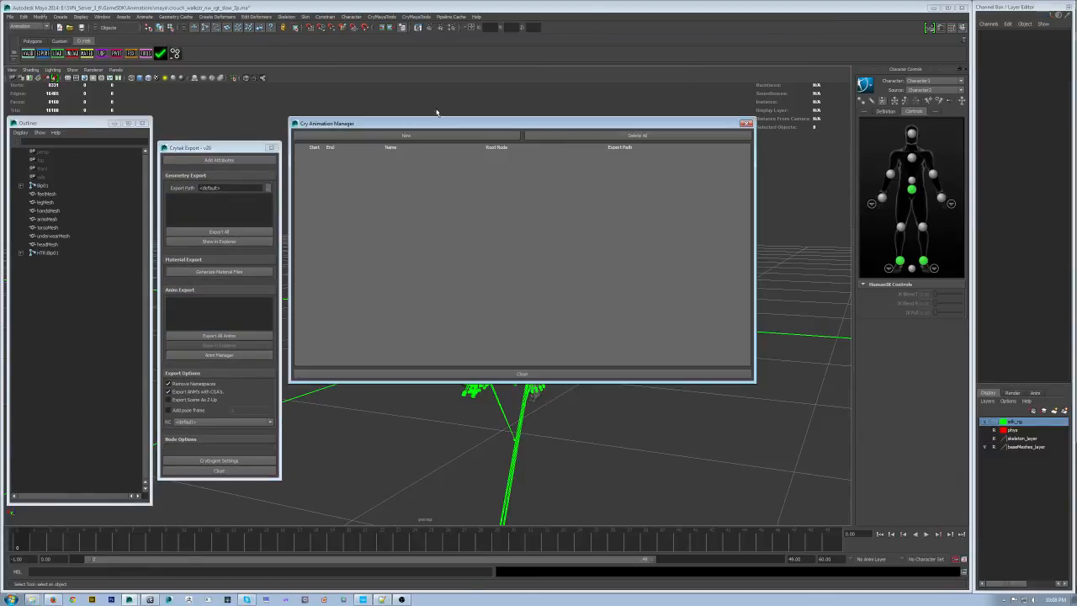
left_click_drag(439, 116, 489, 64)
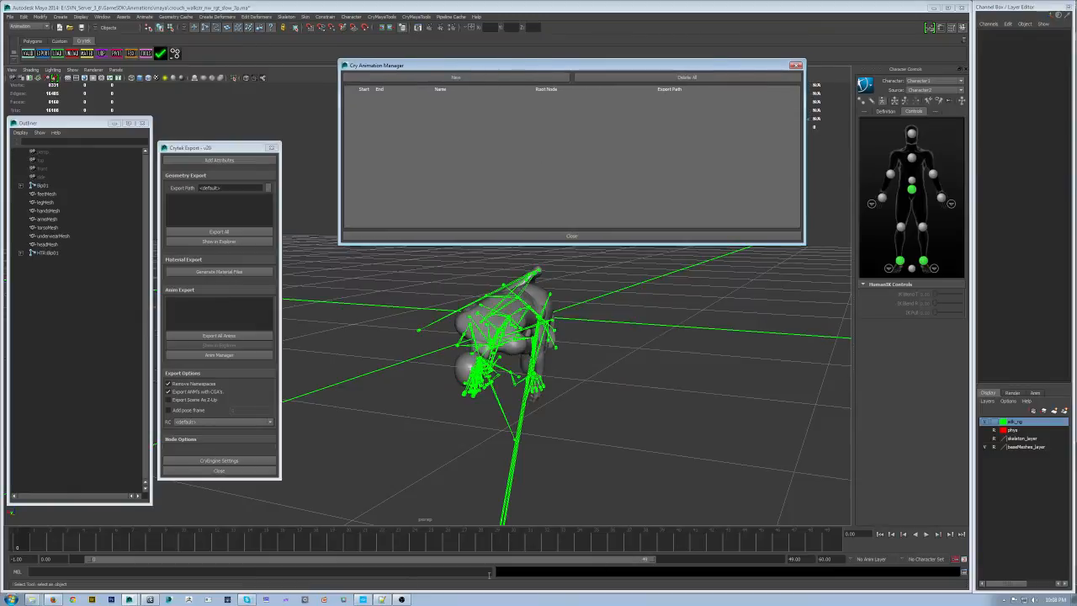
Select the whole HTR:Bip01 joint hierarchy and examine its keyed frame range on the timeline
left_click(57, 252)
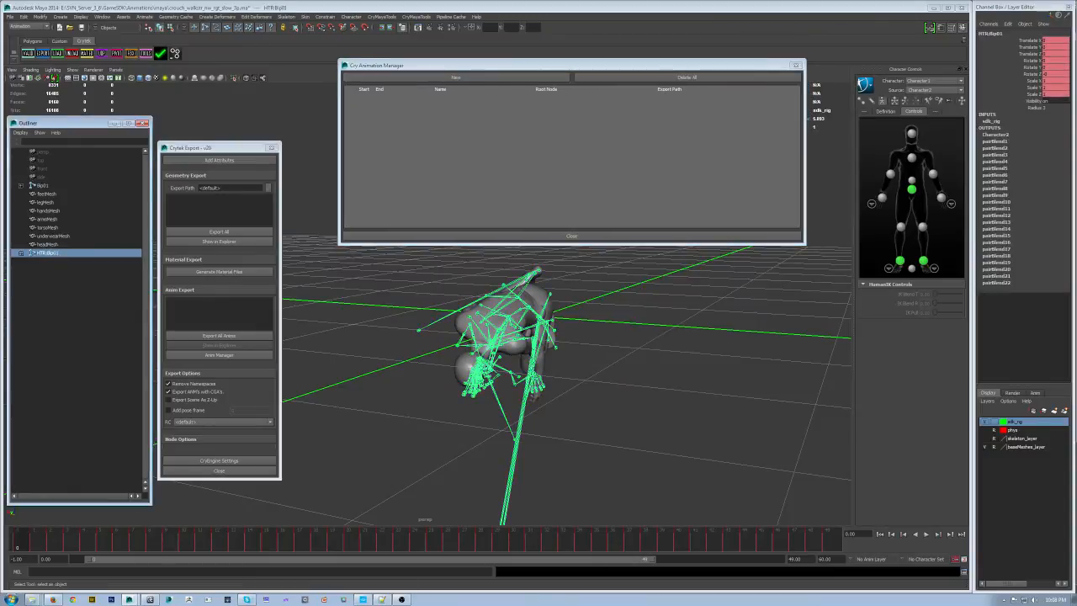
left_click(59, 40)
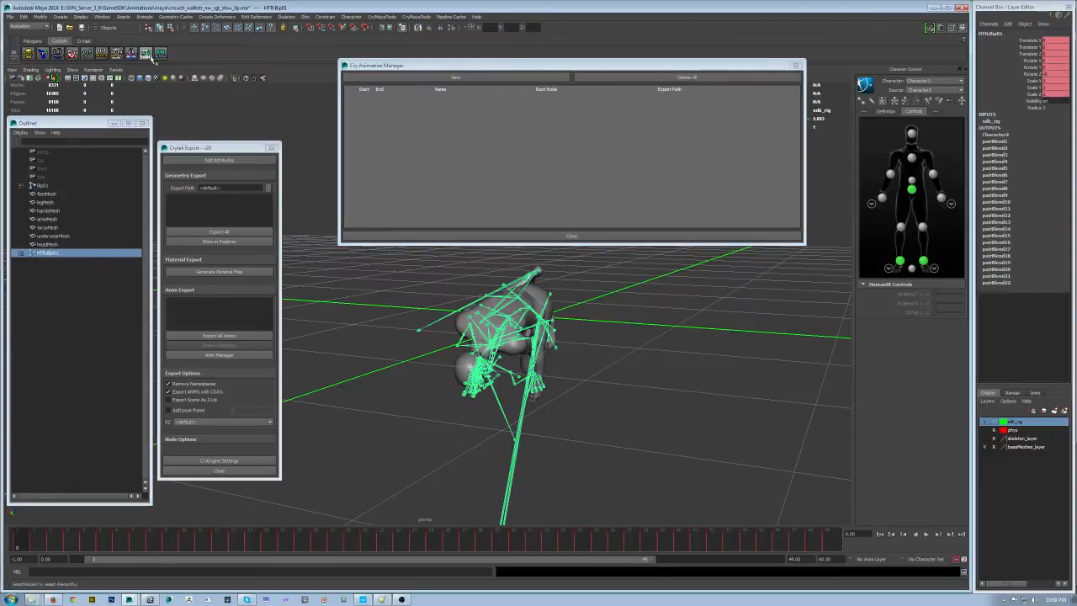
left_click(147, 54)
left_click(83, 40)
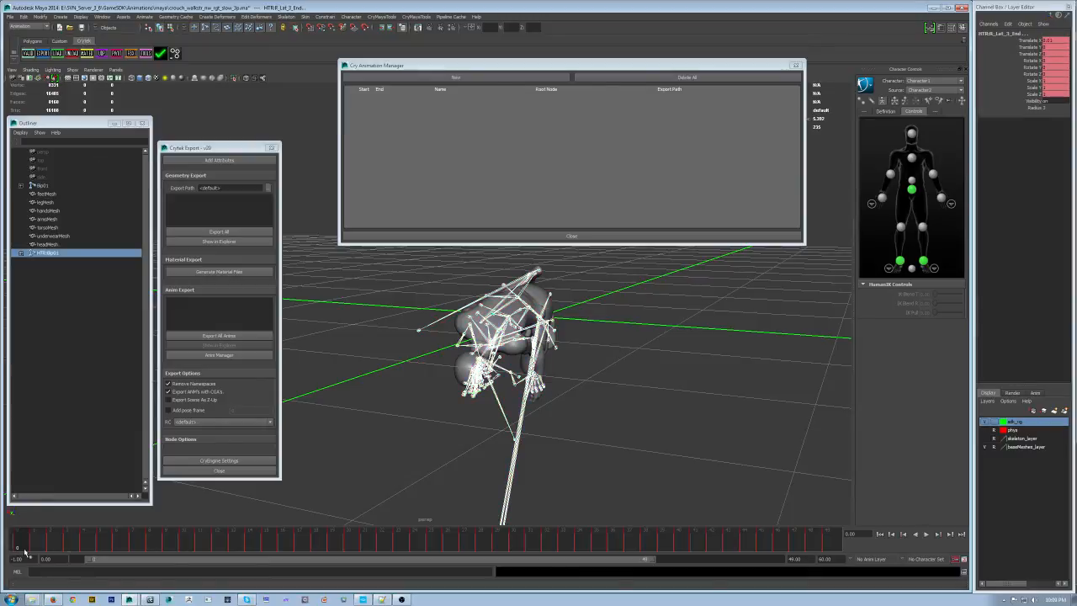
left_click_drag(829, 540, 17, 547)
Create a new animation range named crouch_walkstr_nw_rgt_slow_3p that uses the time slider's start and end frames
left_click_drag(459, 66, 442, 57)
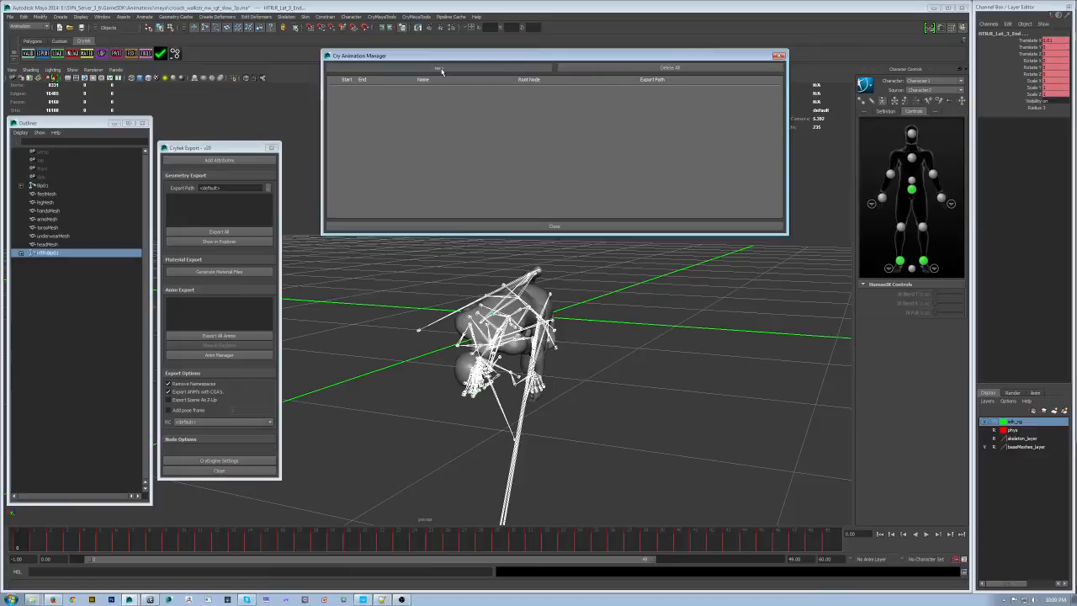
left_click(438, 68)
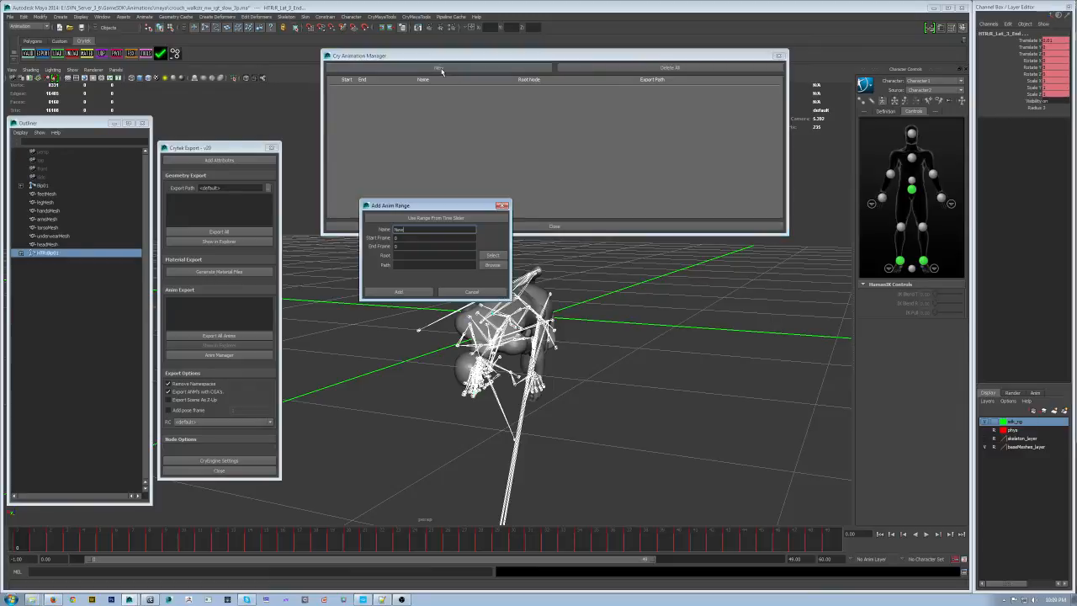
left_click(421, 219)
left_click_drag(407, 229, 382, 227)
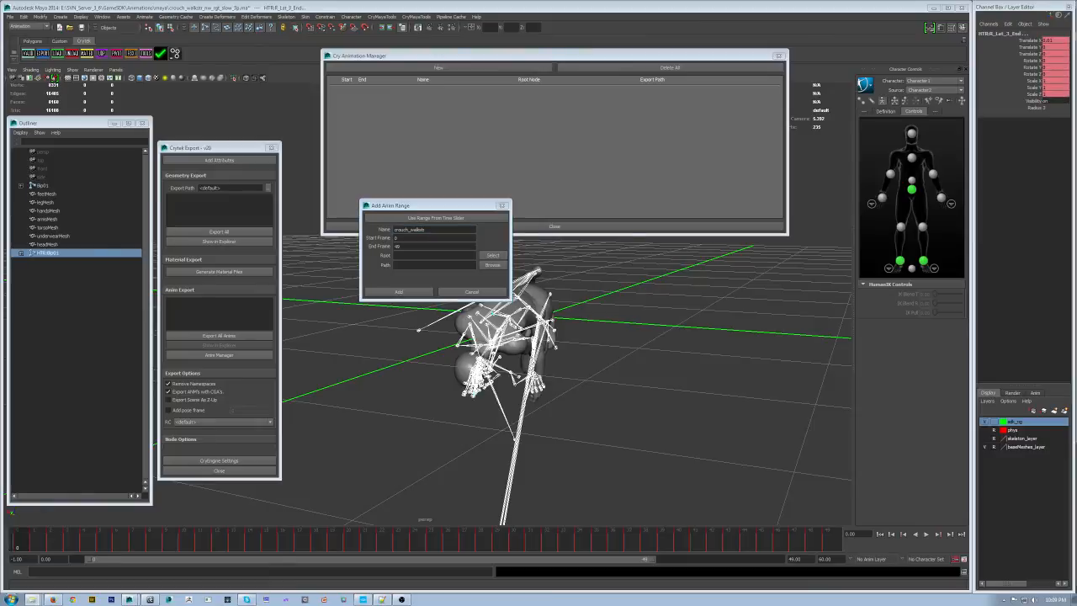
double_click(404, 229)
type("crouch_walkstr_nw_rgt_slow_3p")
key("Tab")
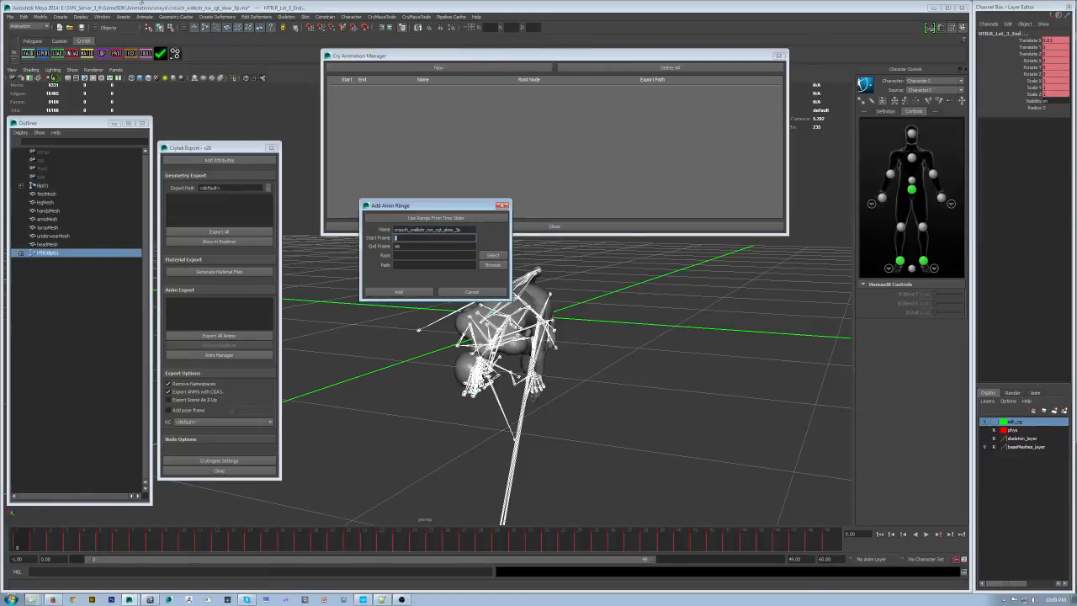
Assign Bip01 as the range's root node and add the range to the Cry Animation Manager
left_click(425, 255)
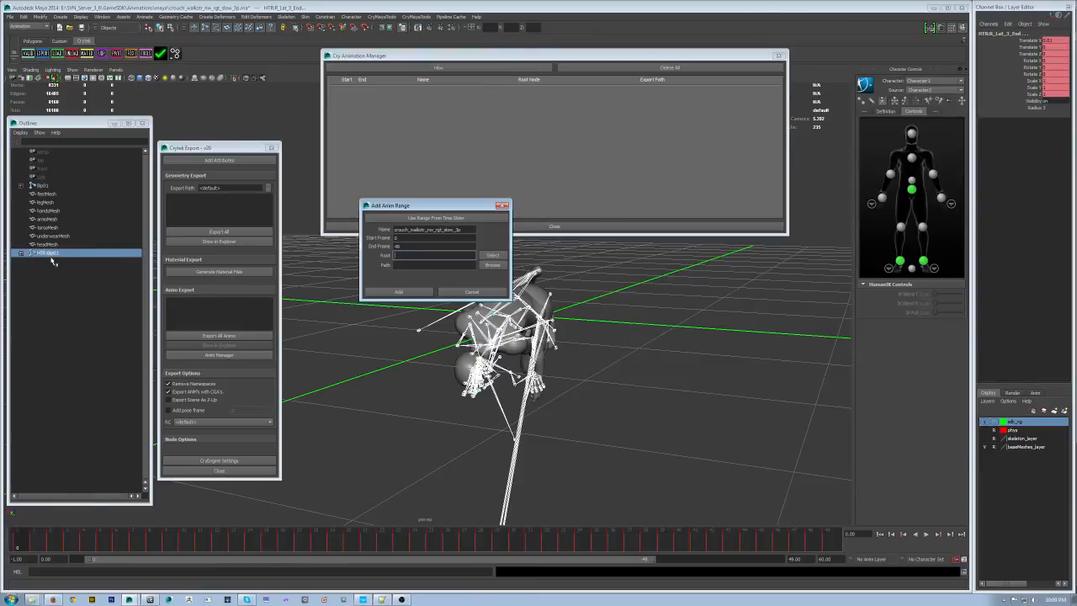
left_click(42, 185)
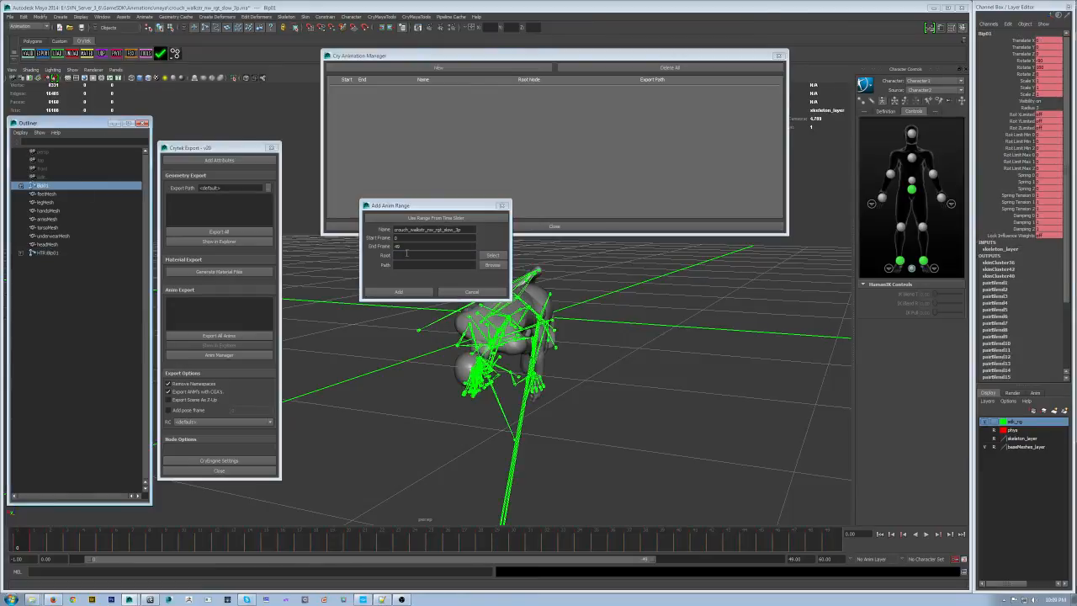
left_click(492, 255)
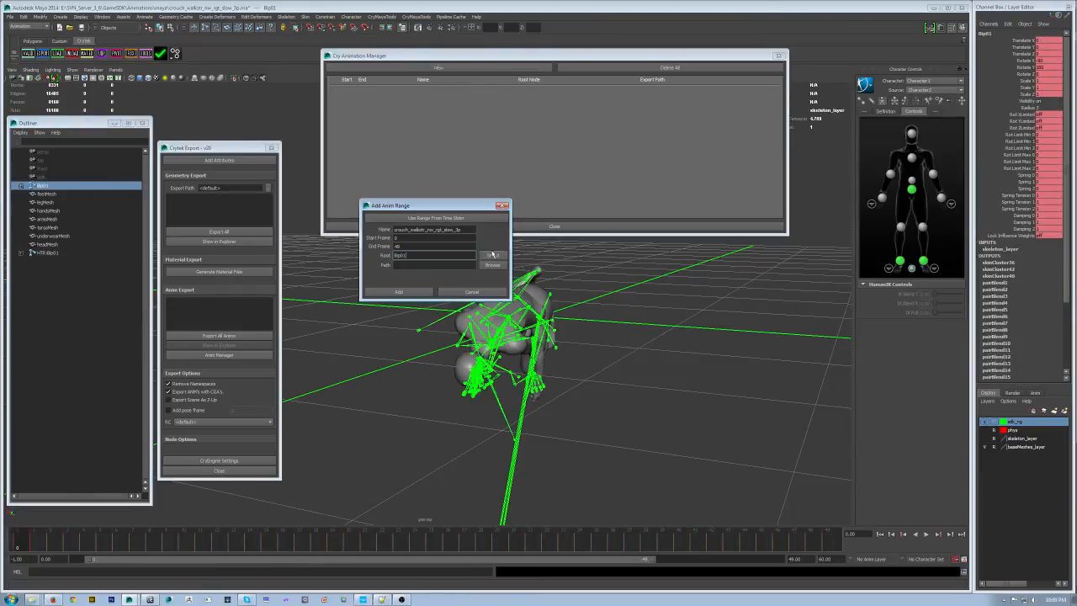
left_click(398, 292)
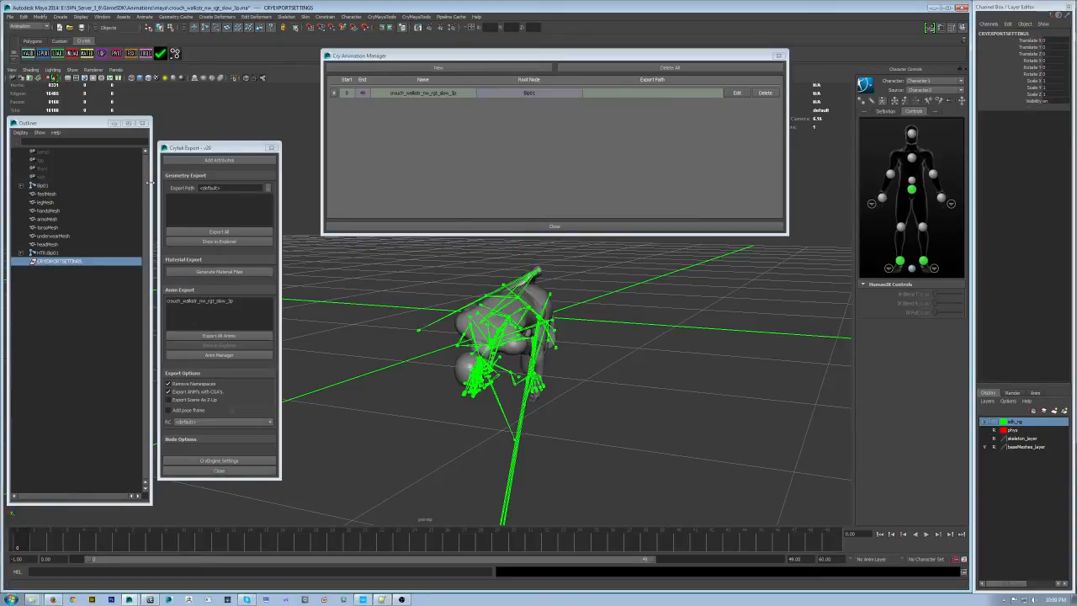
Export all animations, review the export log with warnings filtered out, and dismiss it
left_click(212, 337)
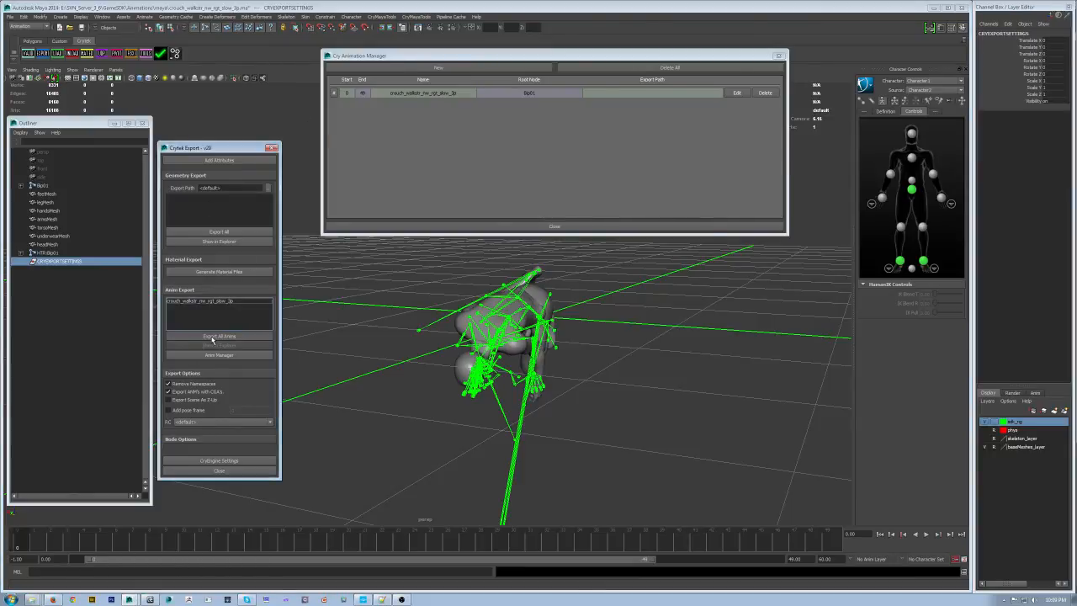
left_click(212, 337)
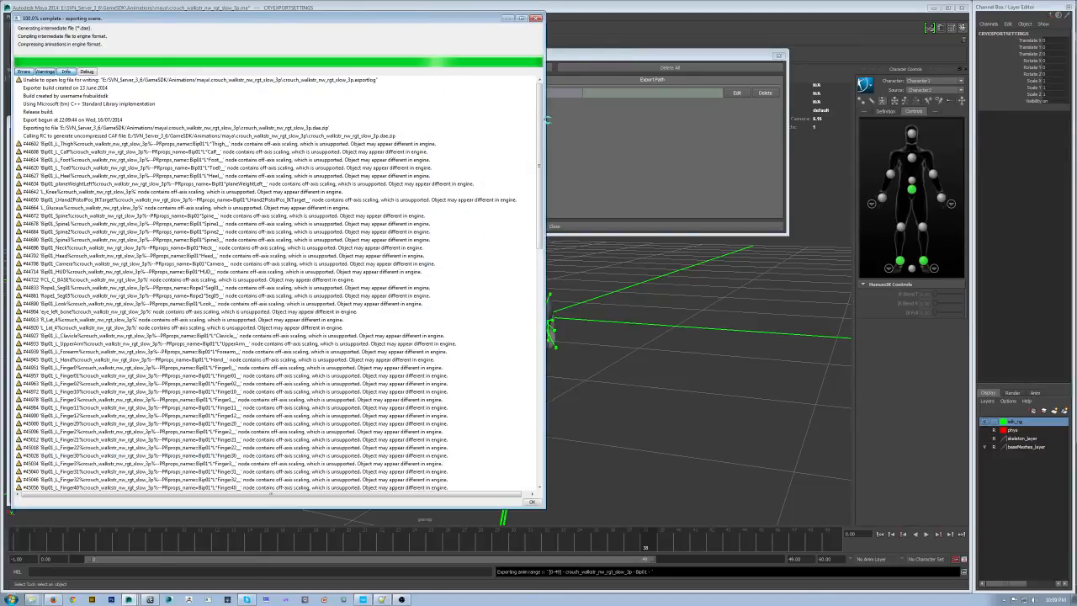
left_click_drag(541, 434, 539, 189)
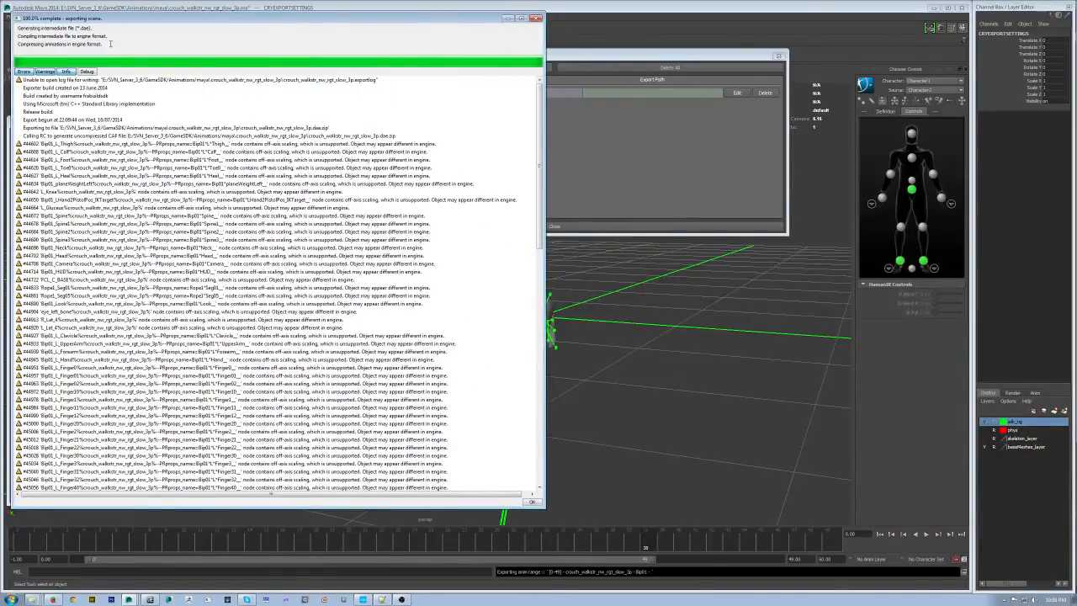
left_click(53, 73)
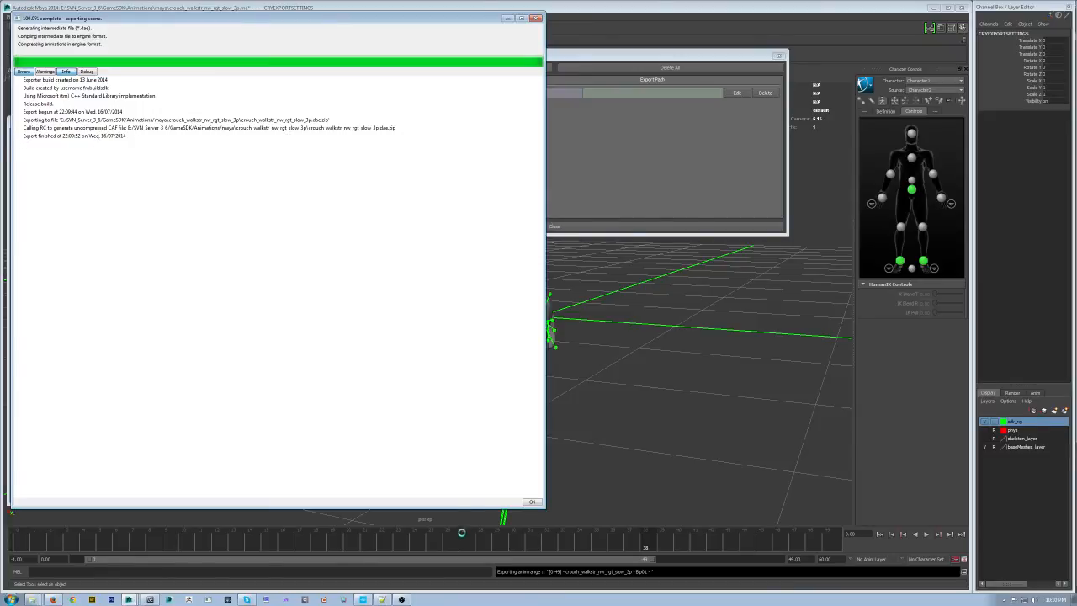
left_click(532, 502)
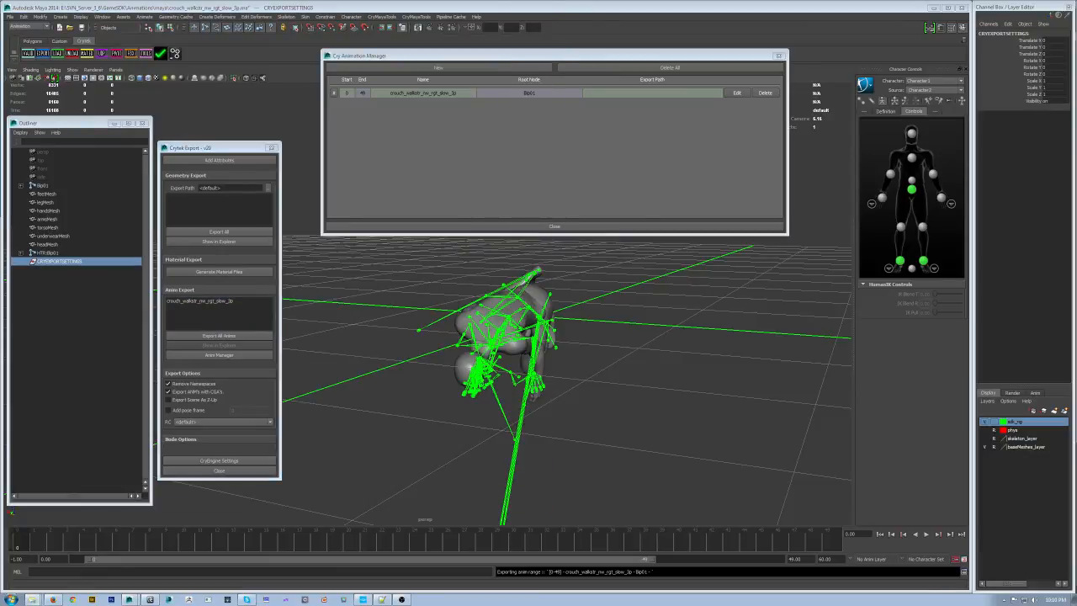
Open the exported crouch_walkstr_nw_rgt_slow_3p folder inside GameSDK\Animations\maya
left_click_drag(0, 225, 455, 267)
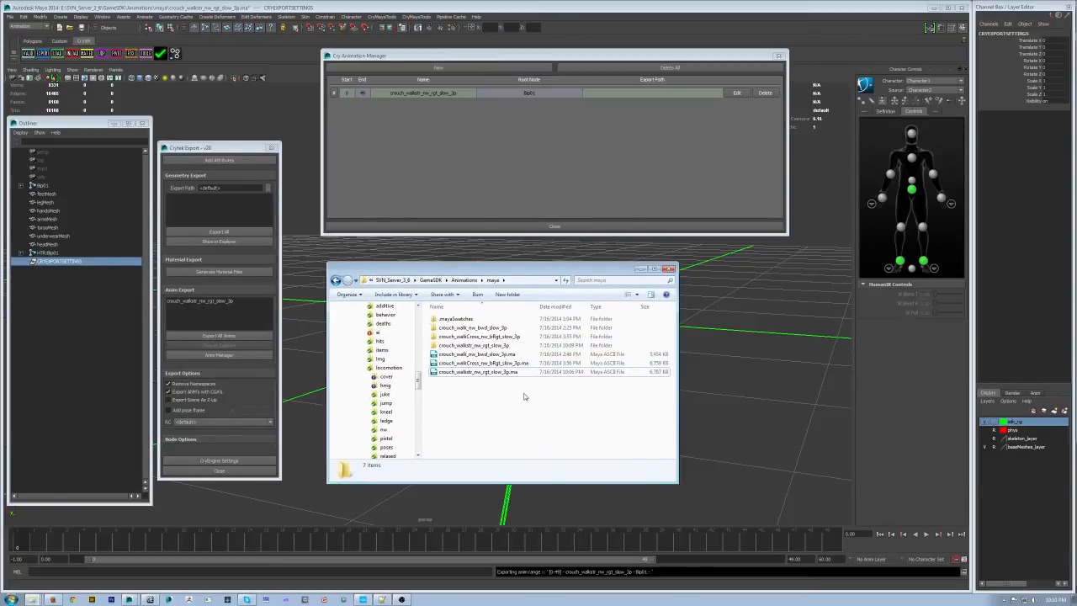
scroll(418, 381, "up", 1)
scroll(371, 345, "up", 3)
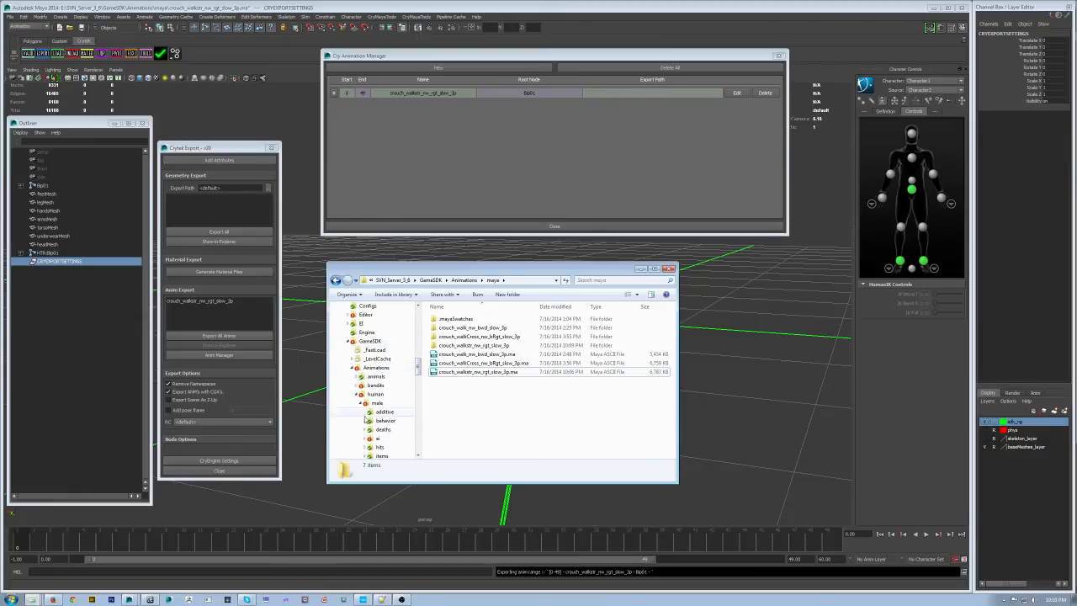
scroll(402, 382, "down", 10)
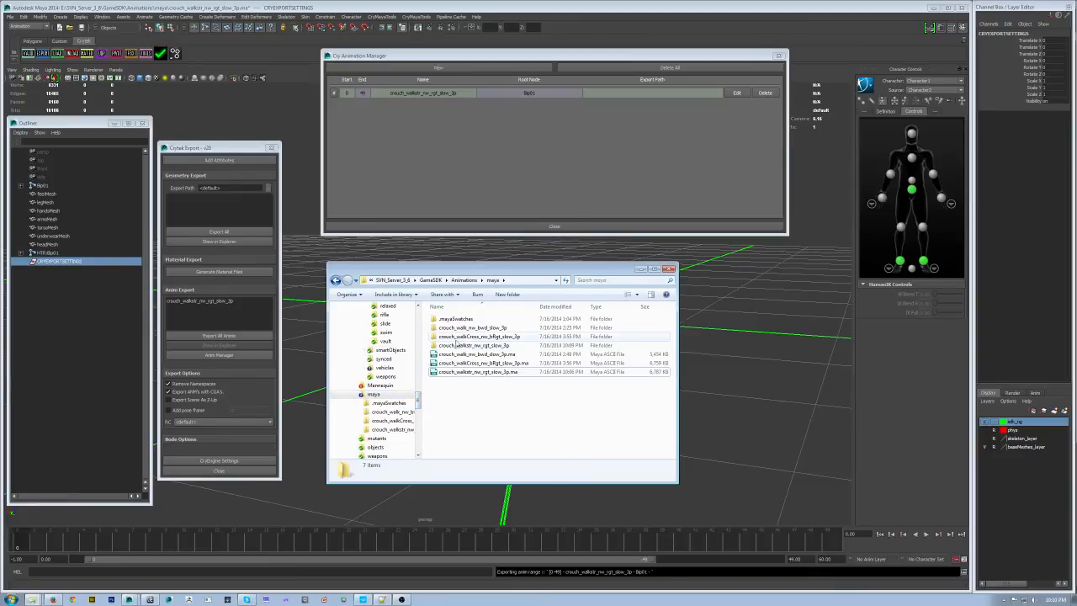
double_click(484, 345)
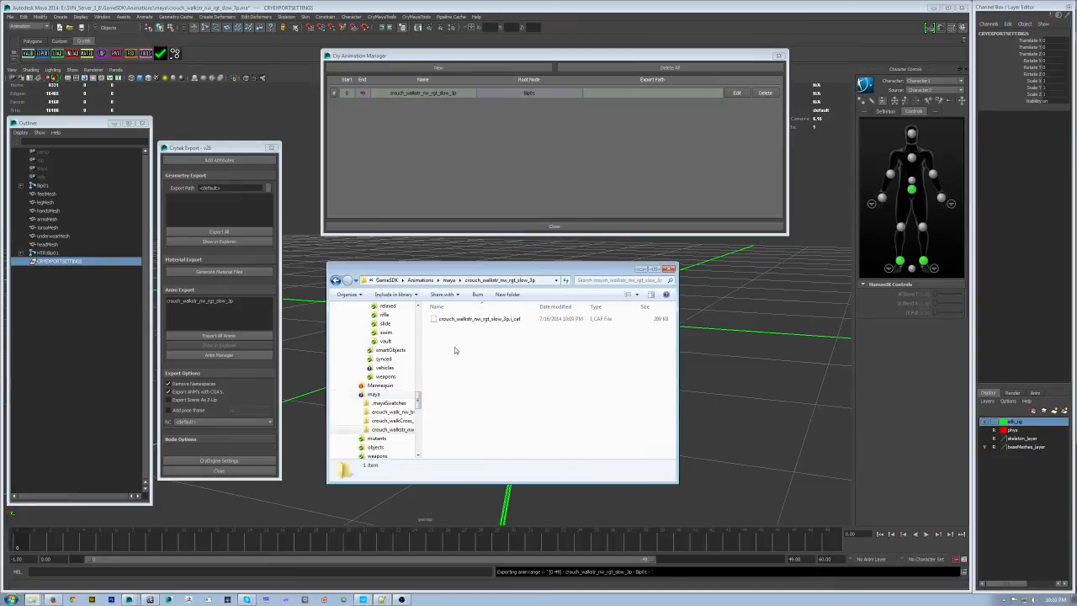
Copy crouch_walkstr_nw_rgt_slow_3p.i_caf into Animations\human\male\locomotion\nw\crouch and close both Explorer windows
left_click(503, 320)
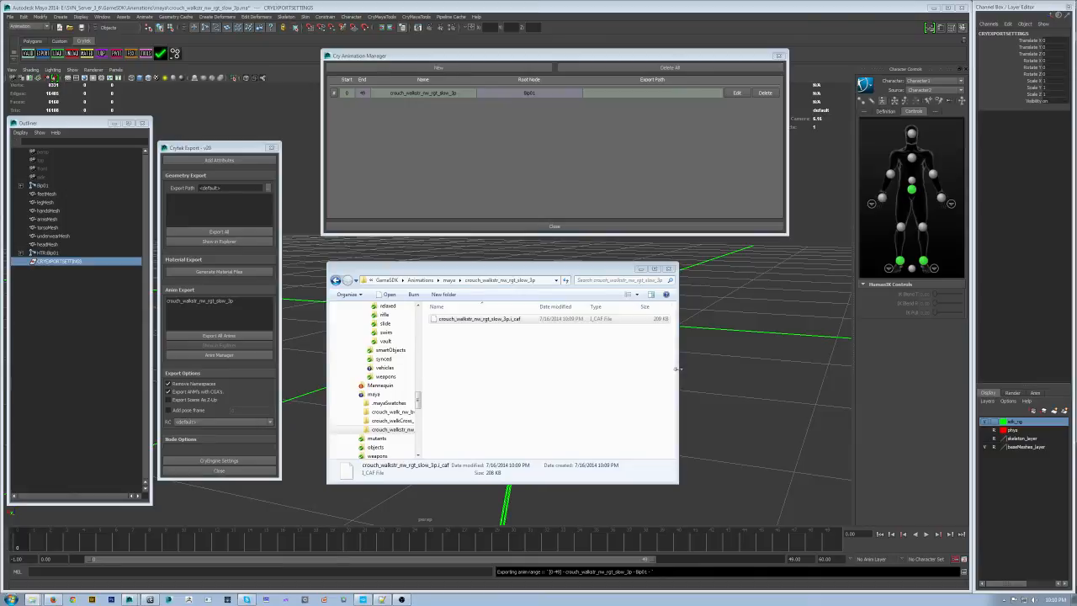
left_click(640, 268)
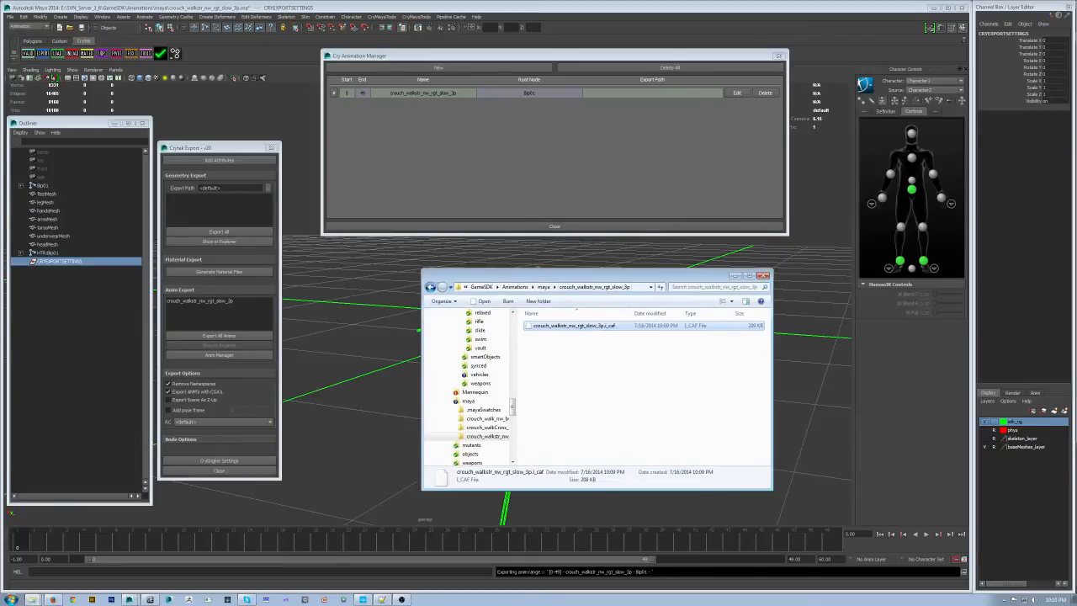
left_click_drag(151, 269, 166, 276)
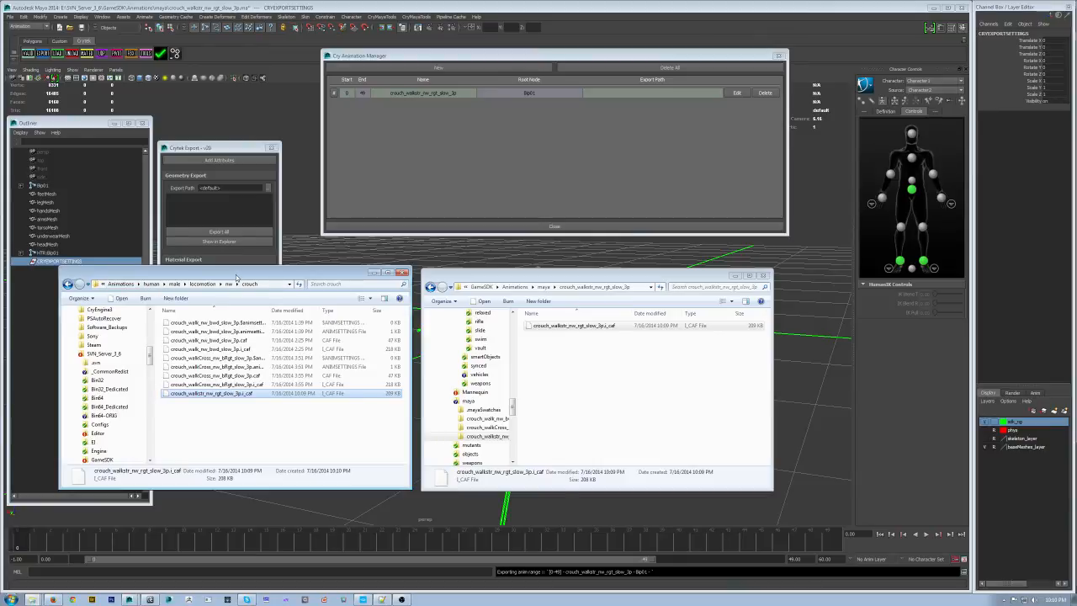
left_click(403, 272)
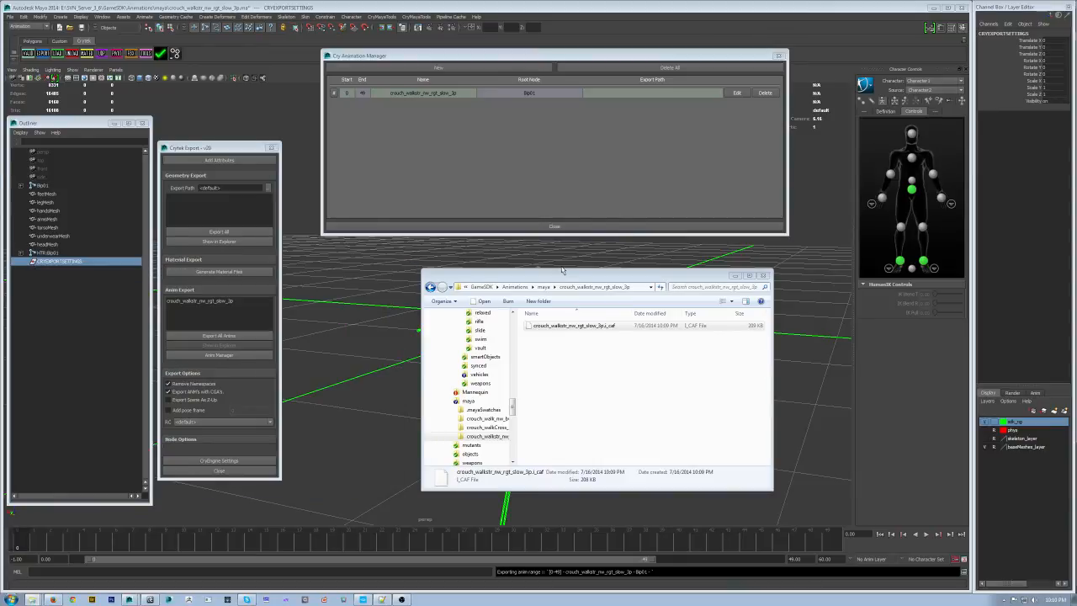
left_click(762, 275)
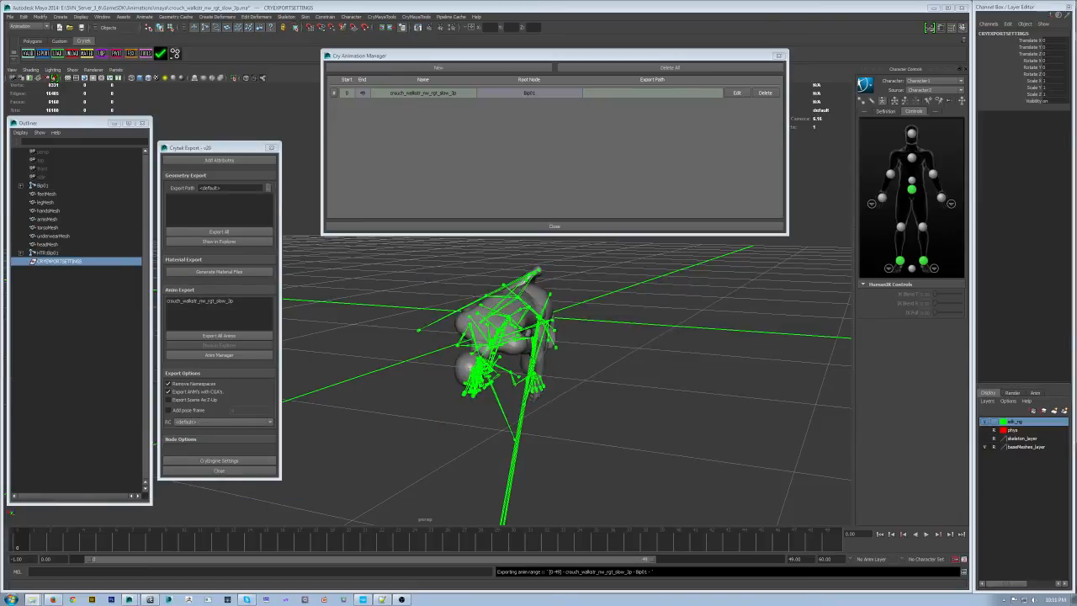
Switch to CRYENGINE Sandbox and bring the Animation Import window in front of the Character Editor
left_click(363, 599)
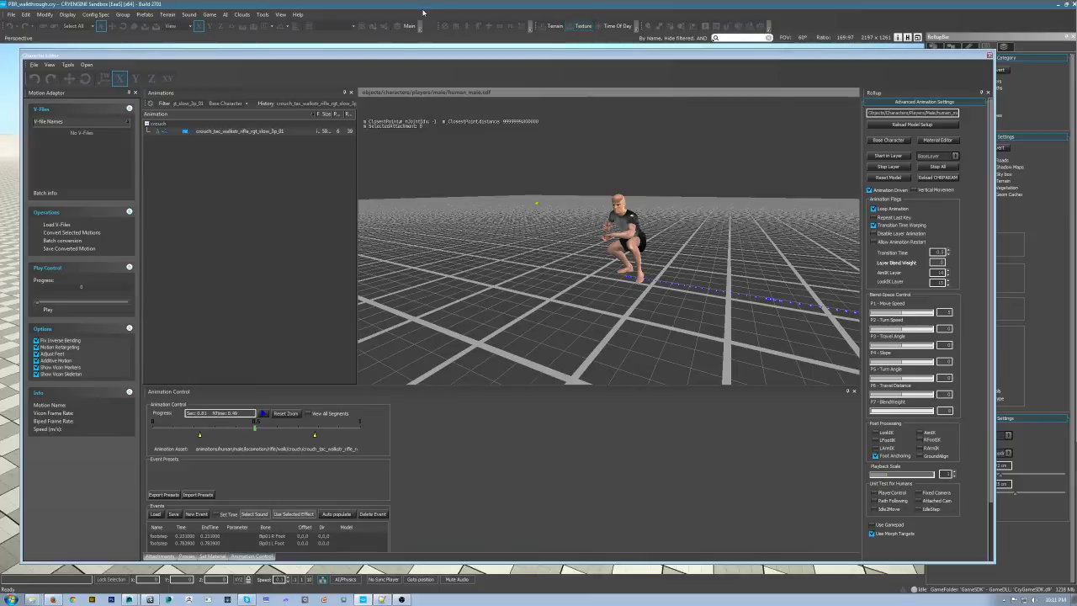
left_click_drag(505, 56, 507, 56)
left_click_drag(527, 99, 299, 126)
left_click_drag(302, 198, 302, 198)
left_click_drag(275, 92, 276, 92)
left_click_drag(337, 182, 336, 183)
left_click_drag(1075, 114, 442, 125)
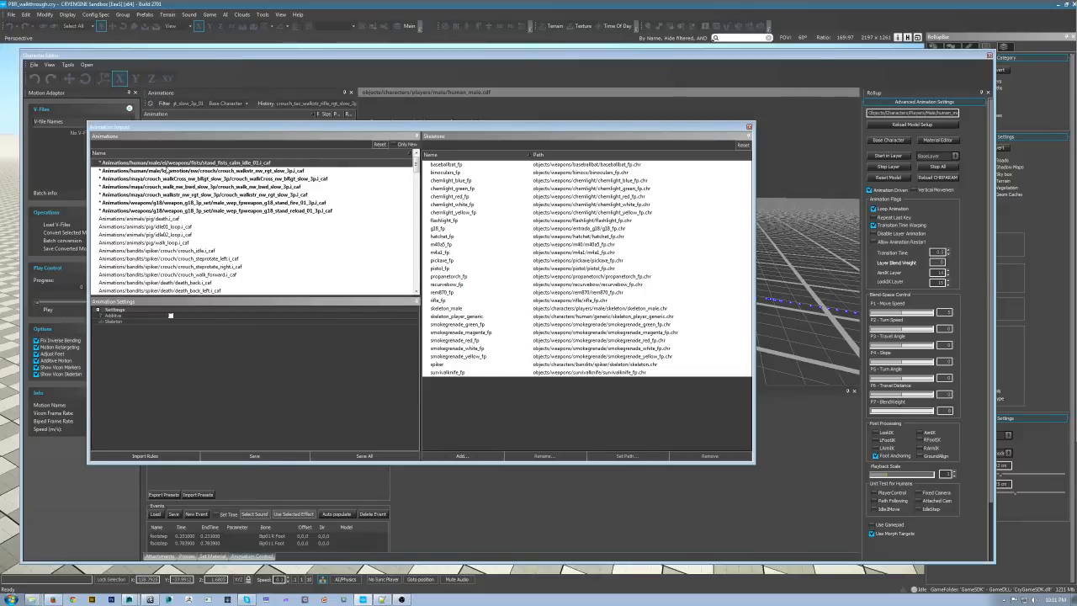
Assign skeleton_male to the locomotion/nw/crouch copy of crouch_walkstr_nw_rgt_slow_3p.i_caf and save its import settings
left_click(228, 172)
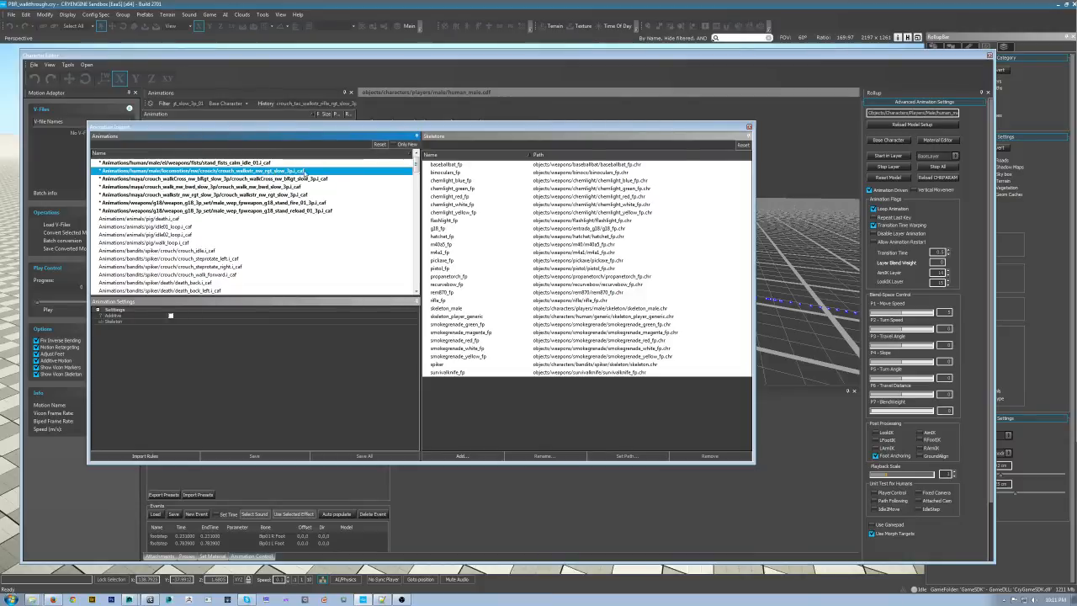
left_click(589, 308)
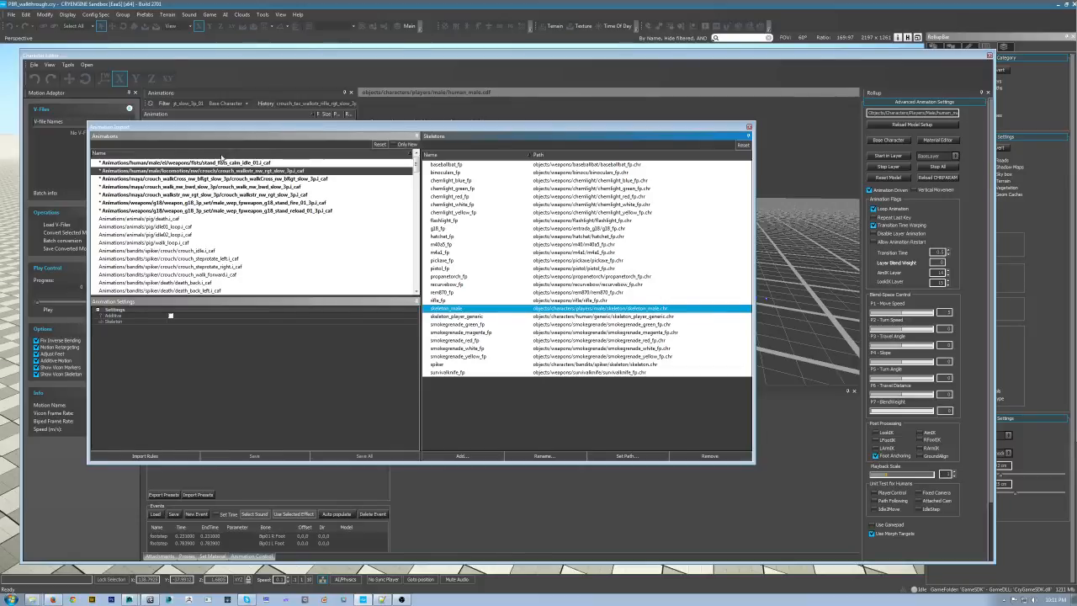
double_click(534, 308)
left_click(269, 456)
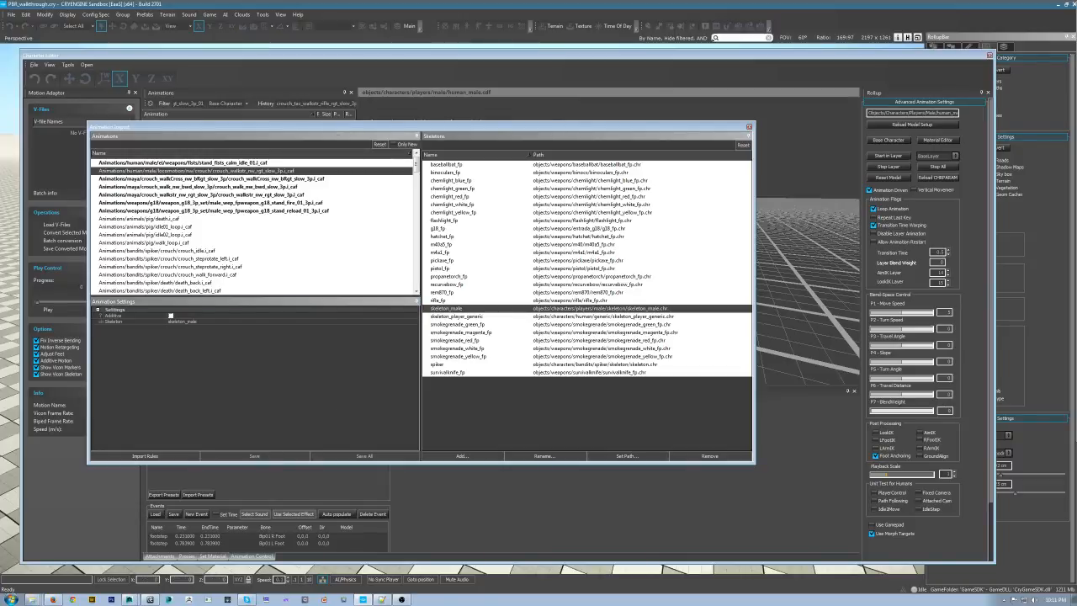
Move the Animation Import window out of the way and select crouch_tac_walkstr_rifle_rgt_slow_3p_01 in the Character Editor's animation list
left_click_drag(456, 127, 1076, 141)
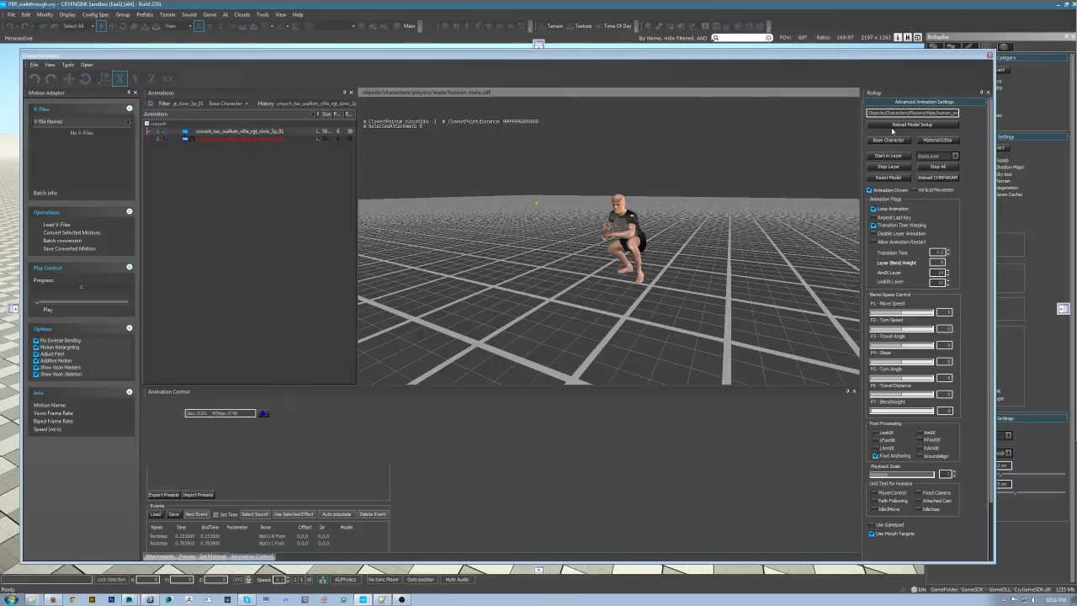
left_click(232, 139)
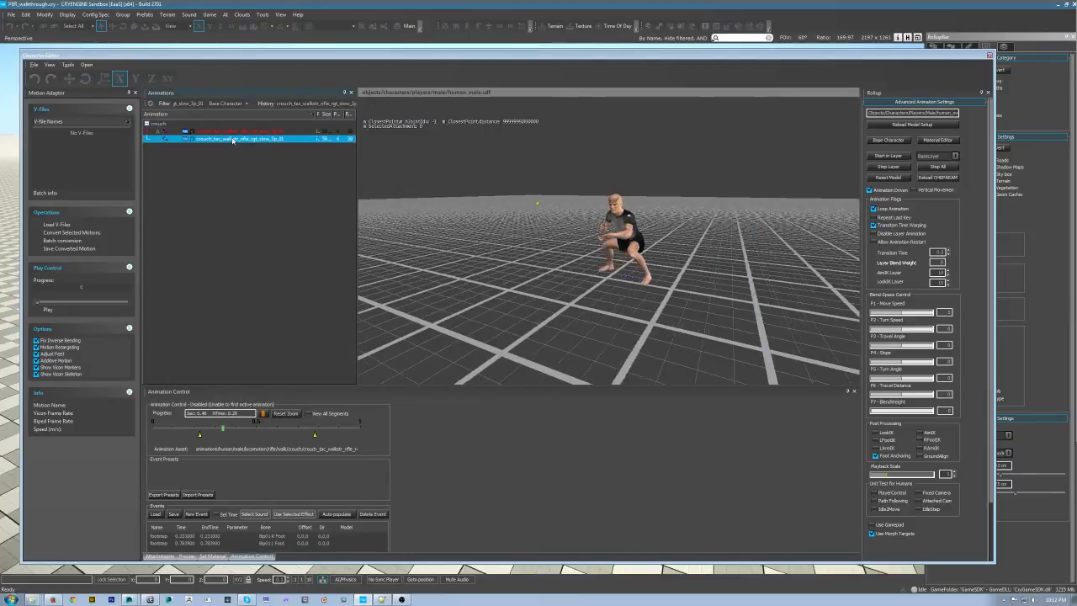